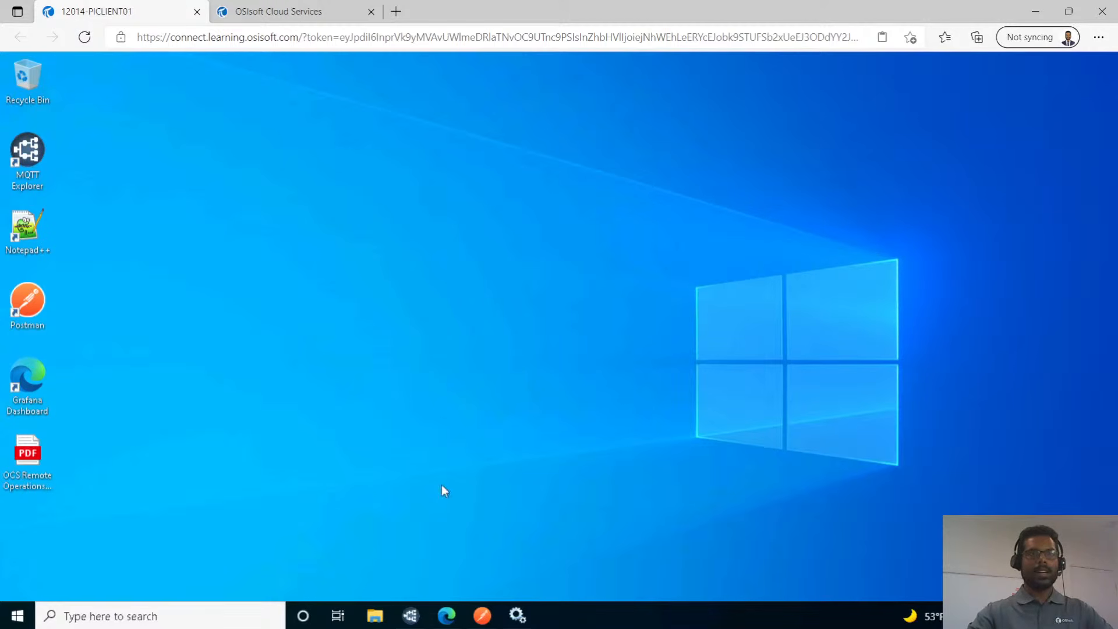
Open the Windows Services console and locate the Mosquitto Broker and PI Adapter for MQTT services to check their status.
left_click(518, 616)
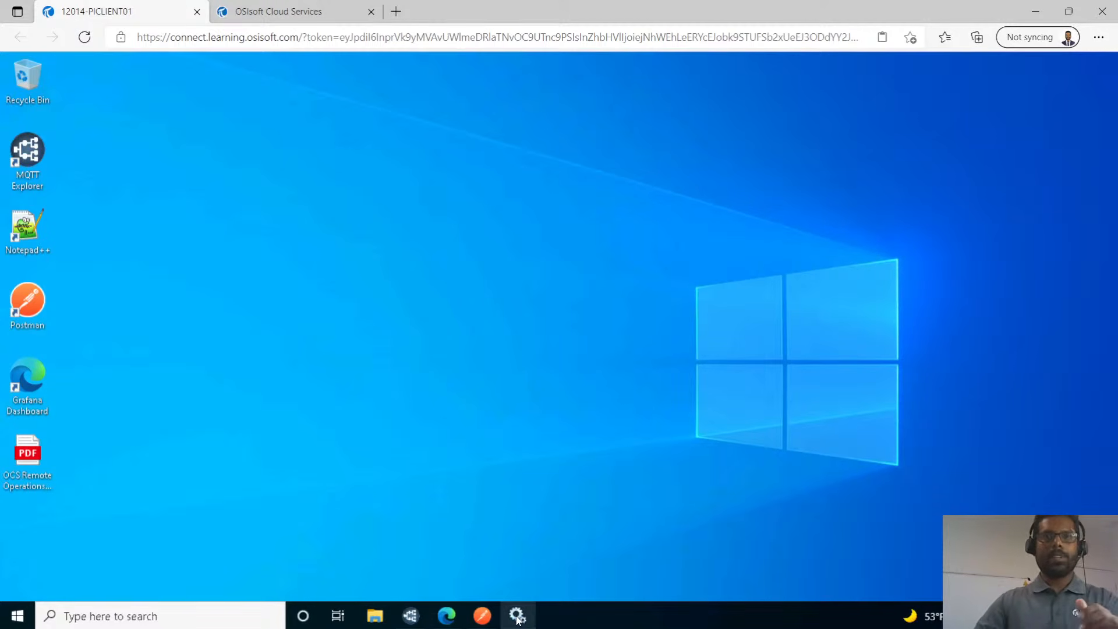
left_click(601, 69)
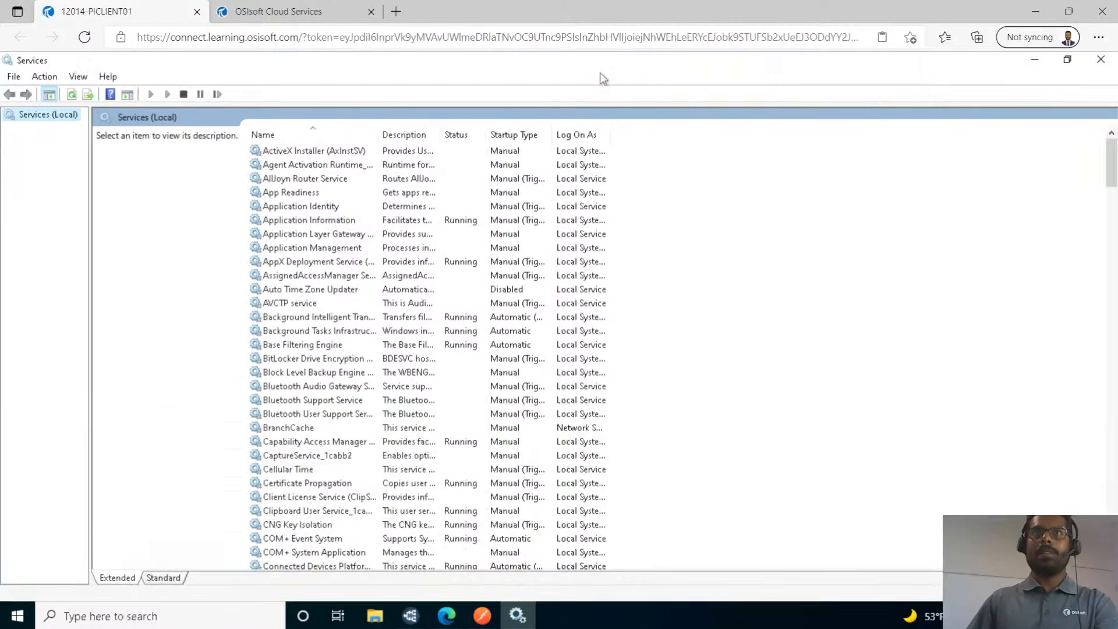
left_click(398, 331)
type("mos")
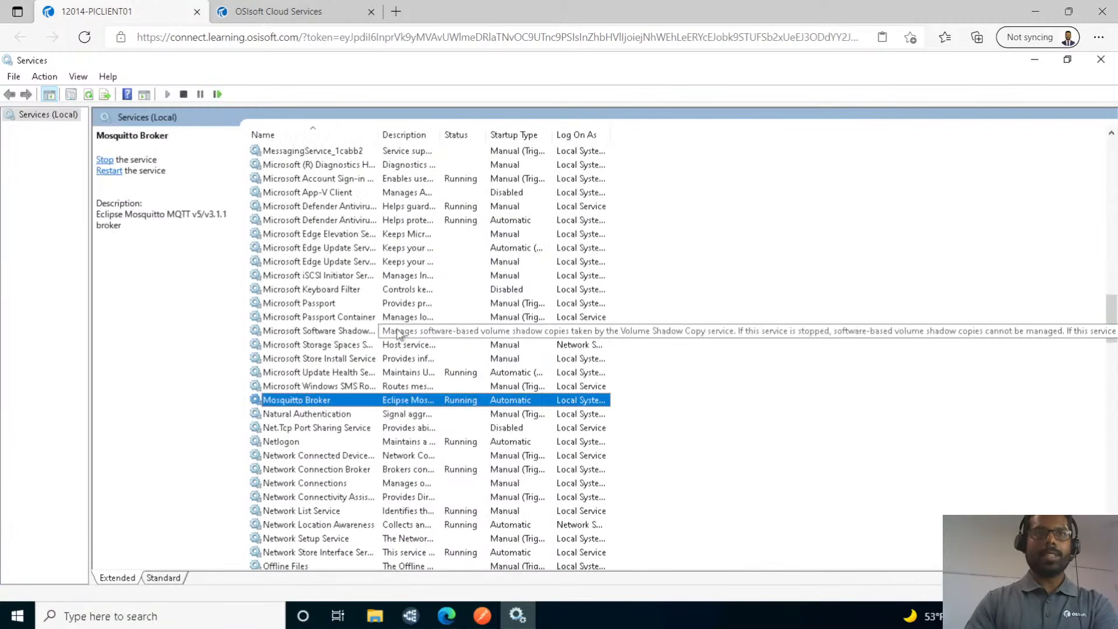
left_click(321, 469)
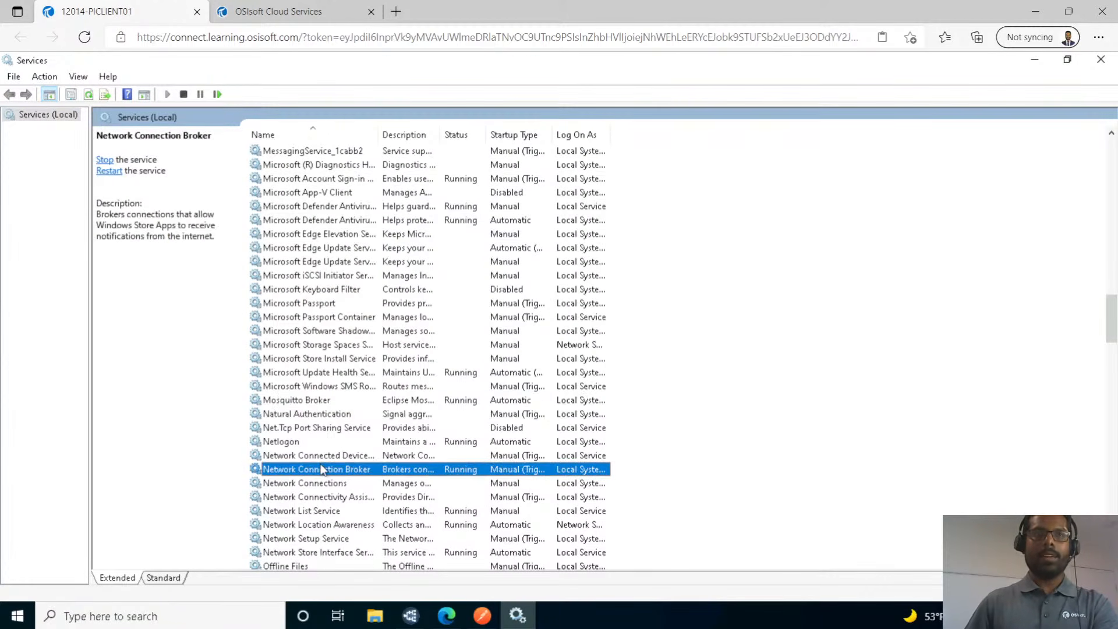
type("pi")
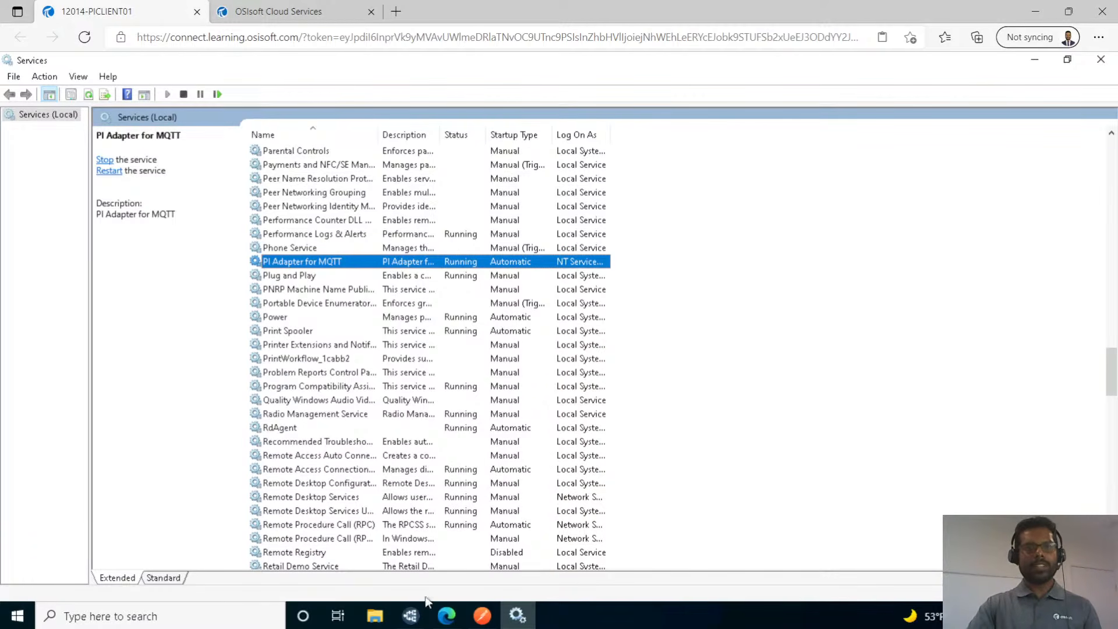
Switch to MQTT Explorer and examine the value and message history of the fleet/Truck 104 topic.
mouse_move(415, 621)
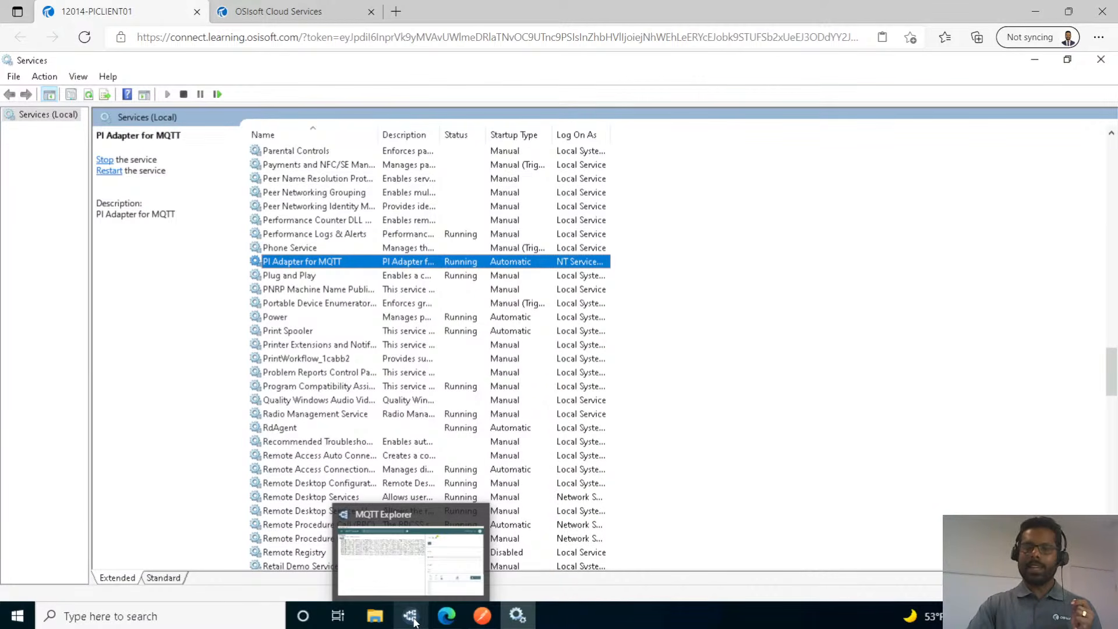
left_click(414, 622)
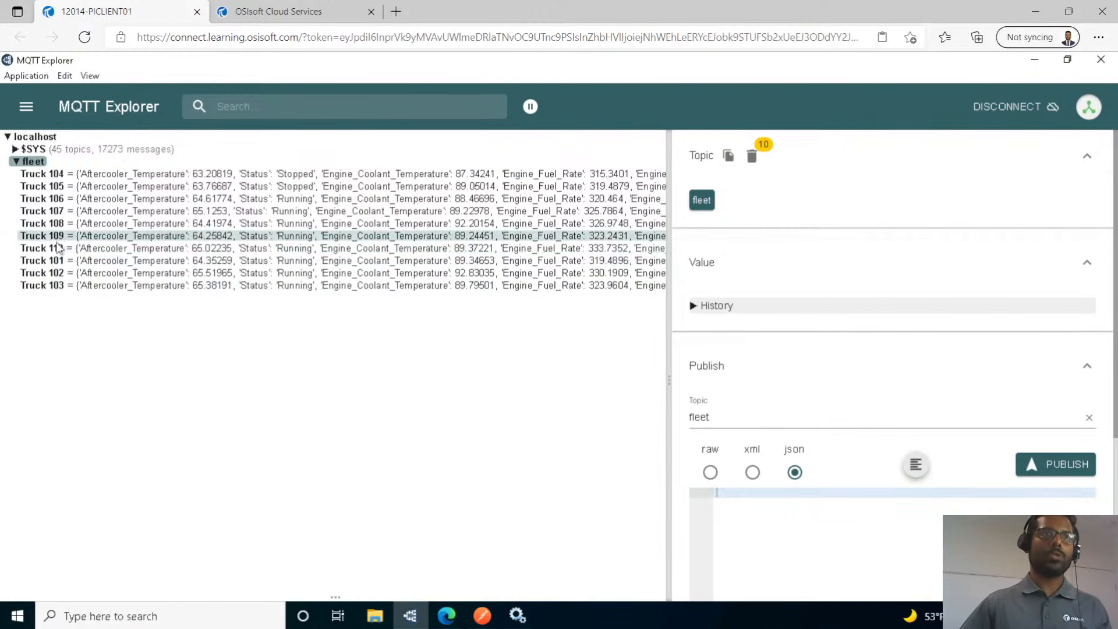
left_click(54, 175)
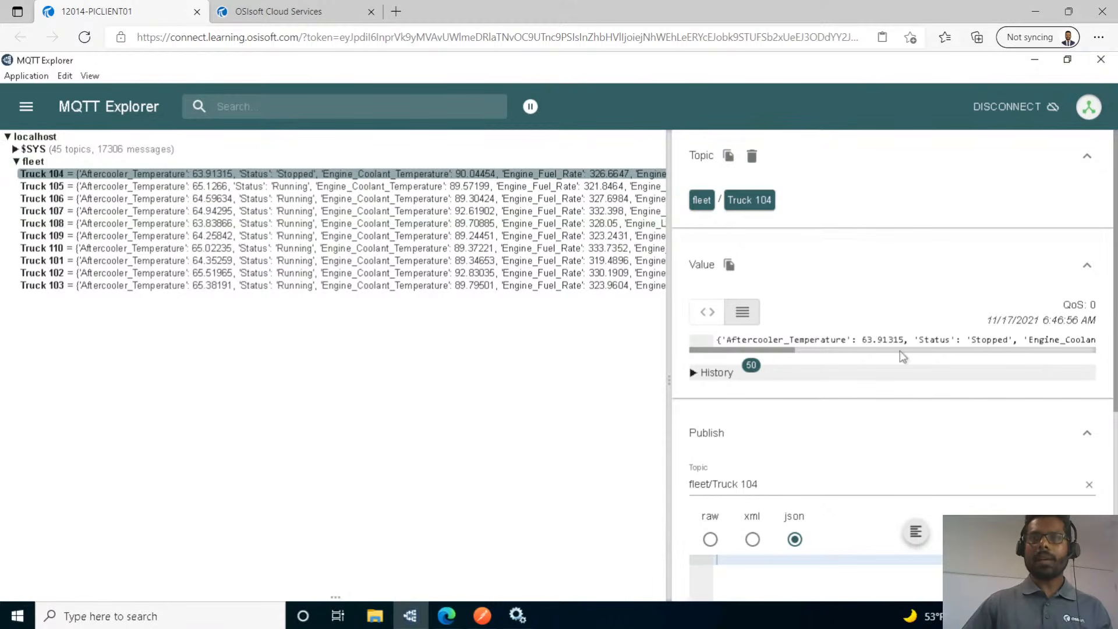
scroll(946, 344, "down", 3)
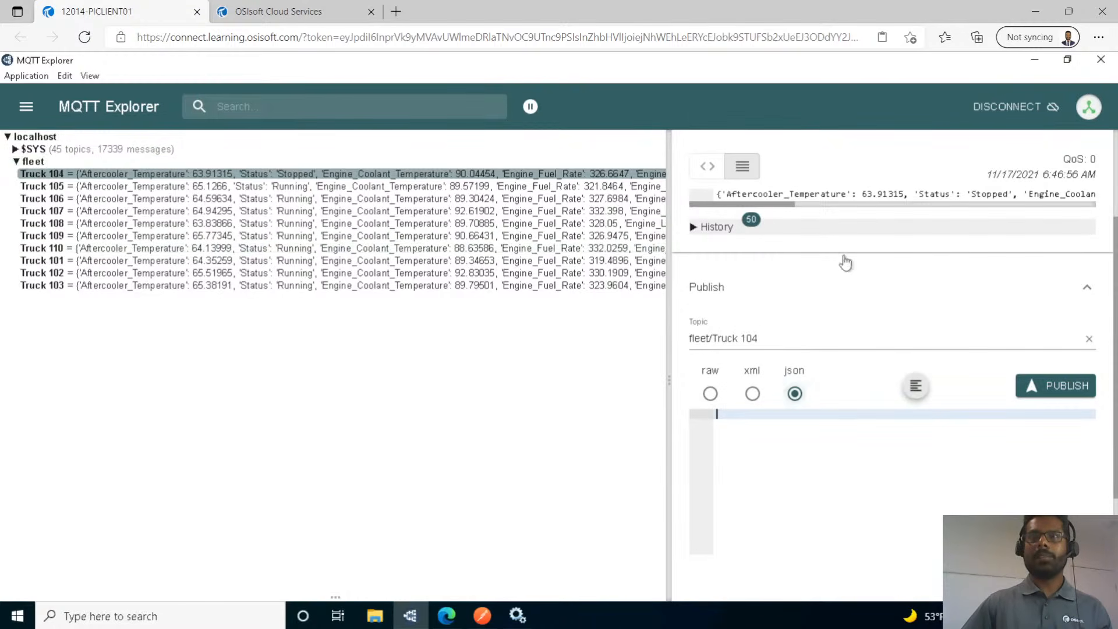
left_click(693, 227)
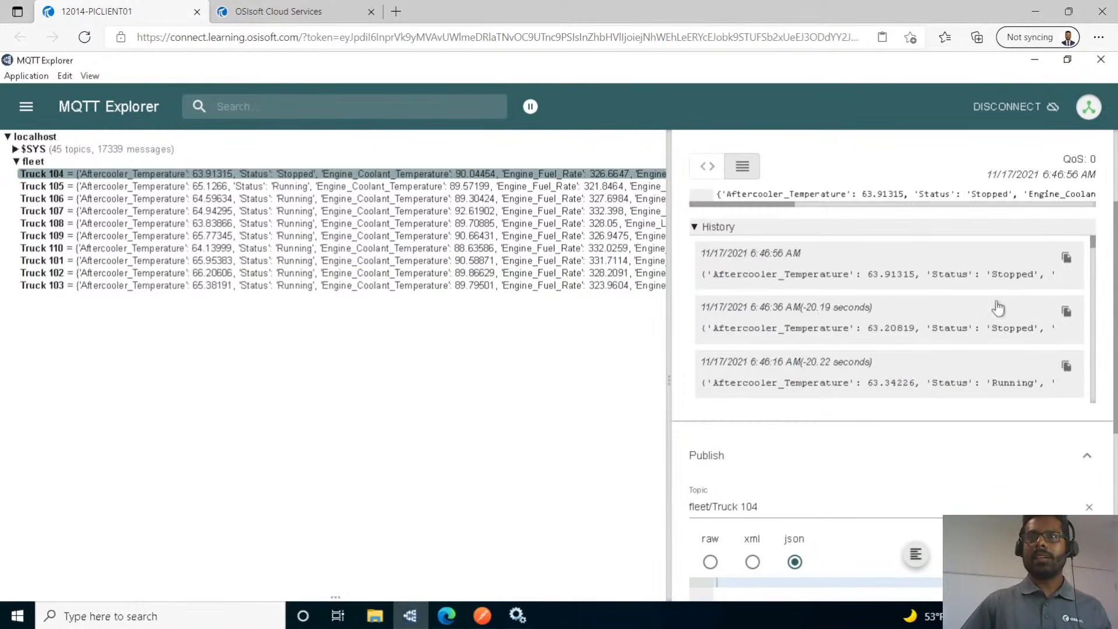
left_click_drag(867, 277, 802, 276)
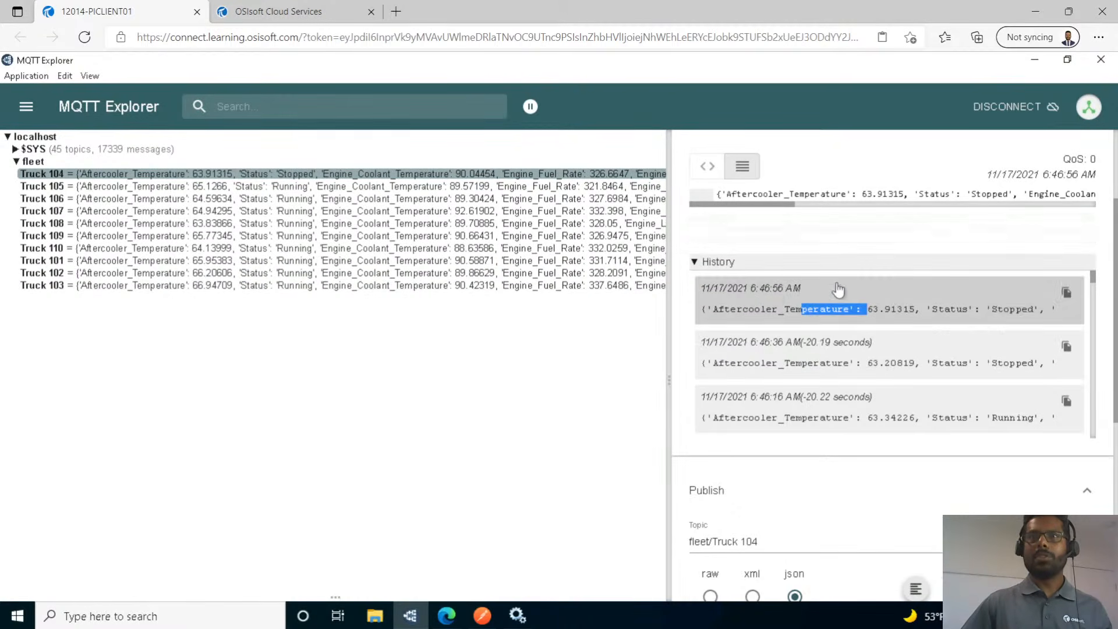
left_click_drag(753, 233, 1076, 239)
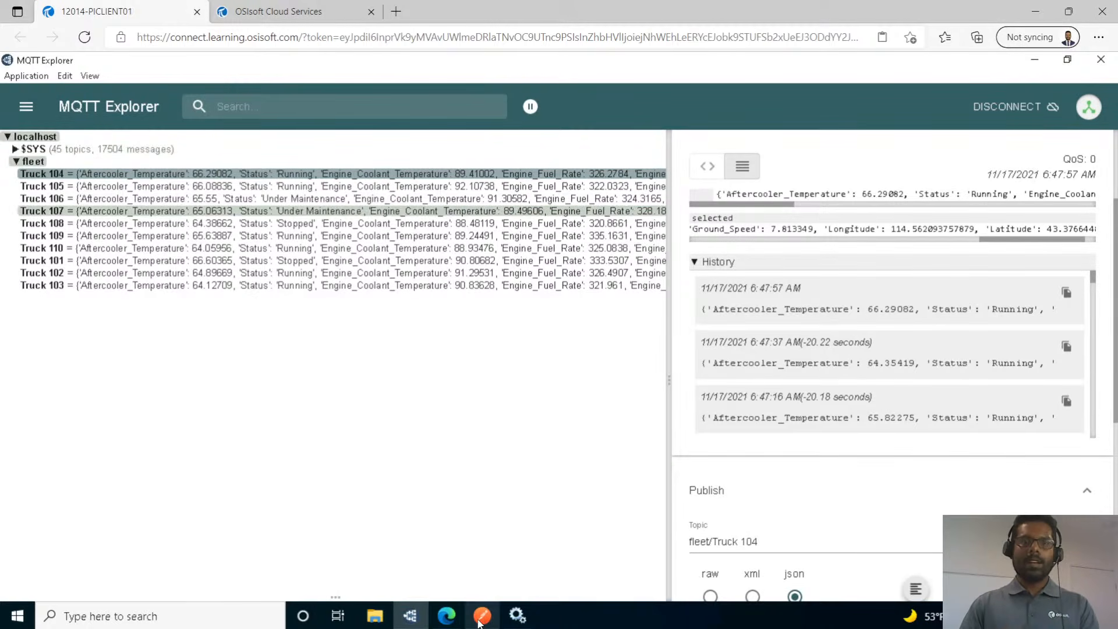
Bring up the adapter configuration requests in Postman, and recheck the PI Adapter for MQTT service in the Services console.
mouse_move(480, 619)
left_click(469, 579)
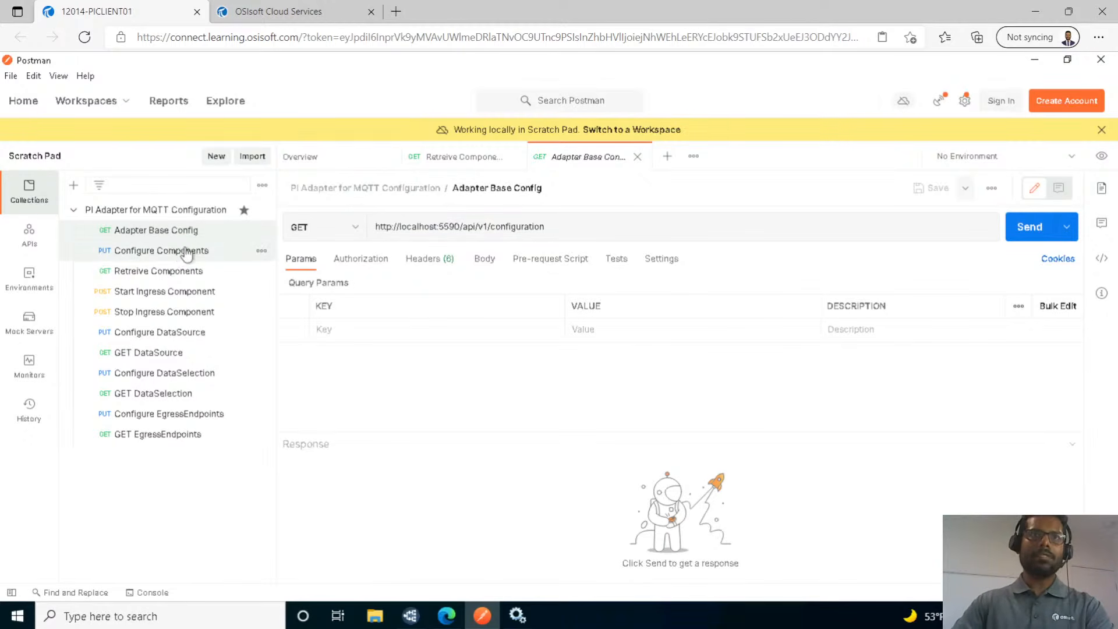
left_click(517, 615)
left_click(362, 482)
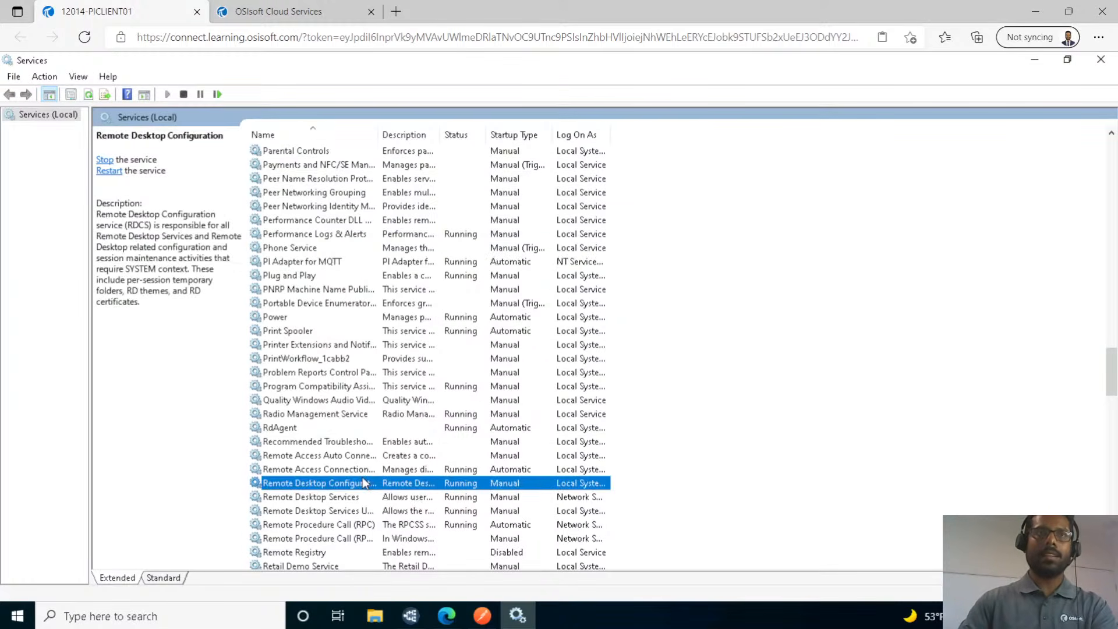
left_click(302, 266)
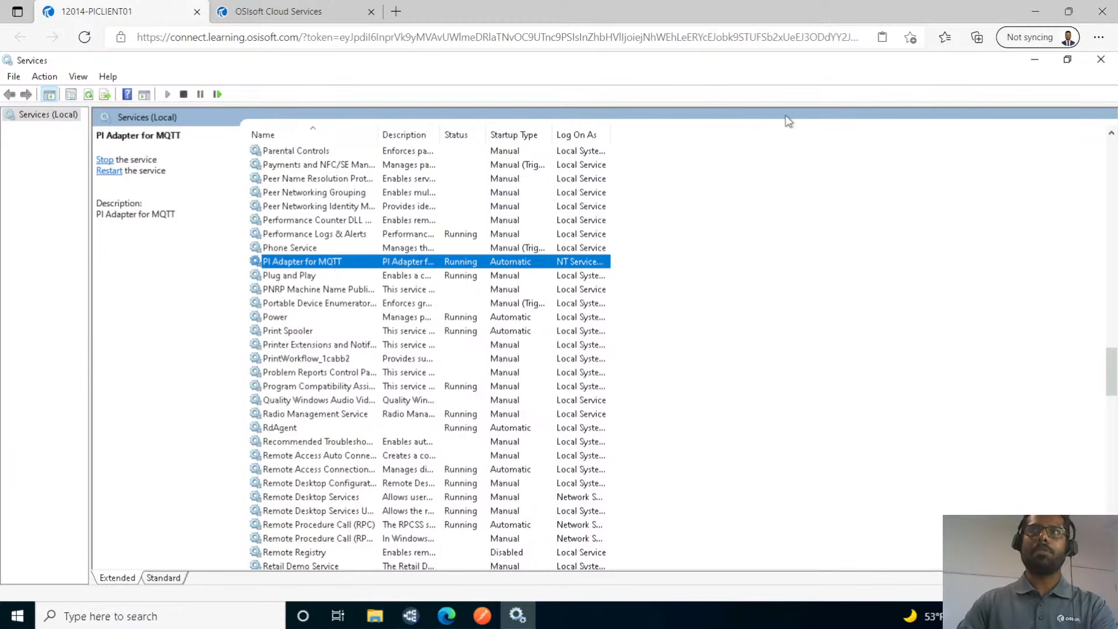
Switch back to Postman, send the Adapter Base Config GET request and review the whole returned configuration.
left_click(482, 616)
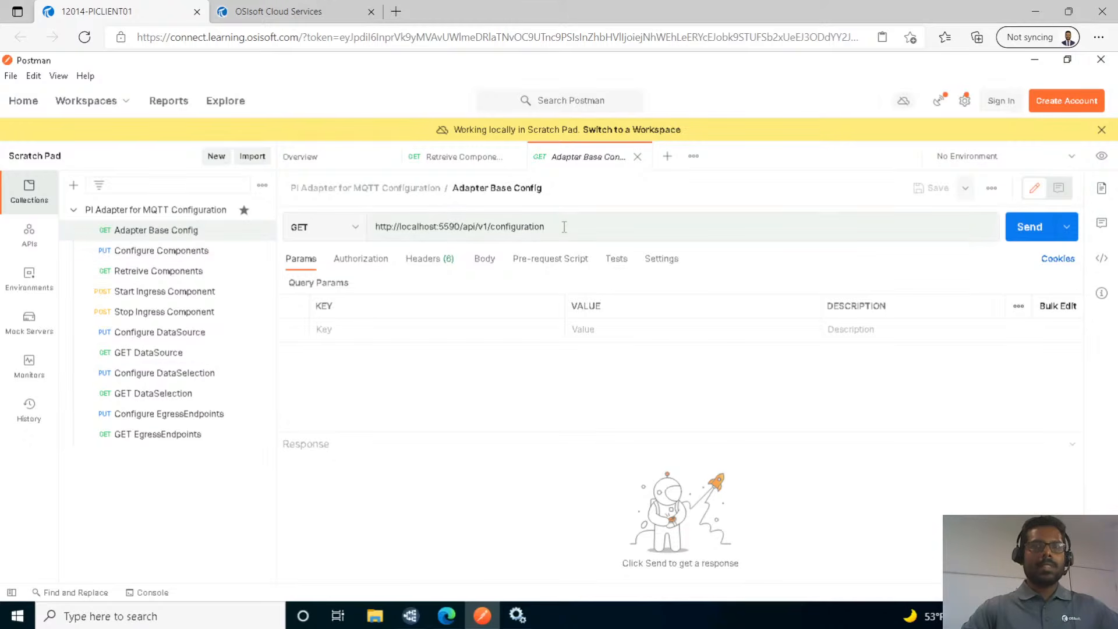
left_click_drag(546, 227, 357, 225)
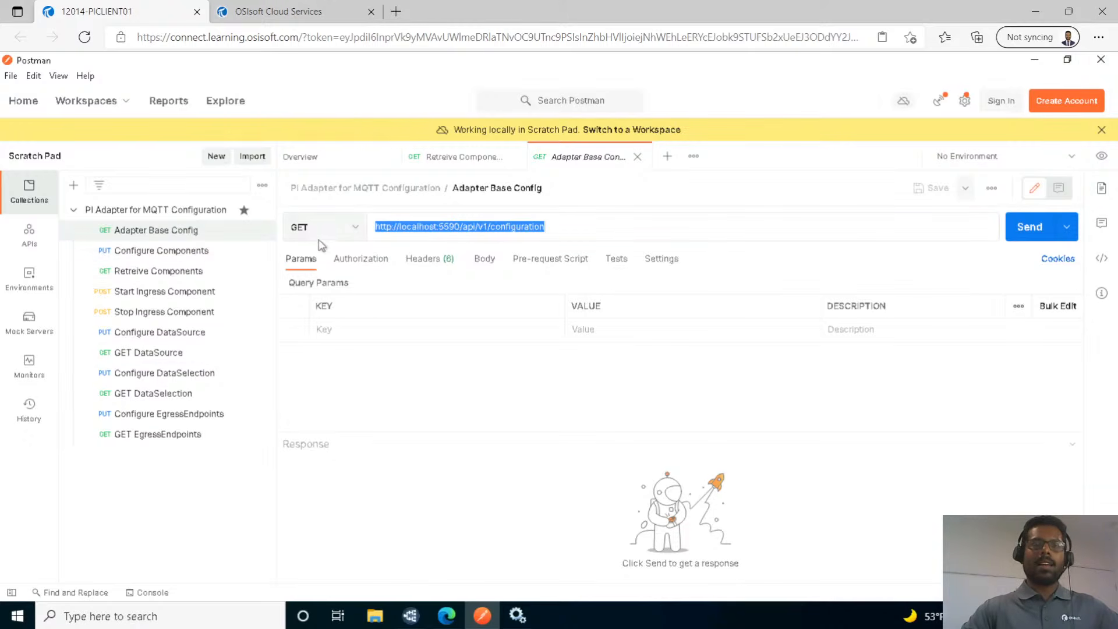
left_click(1040, 228)
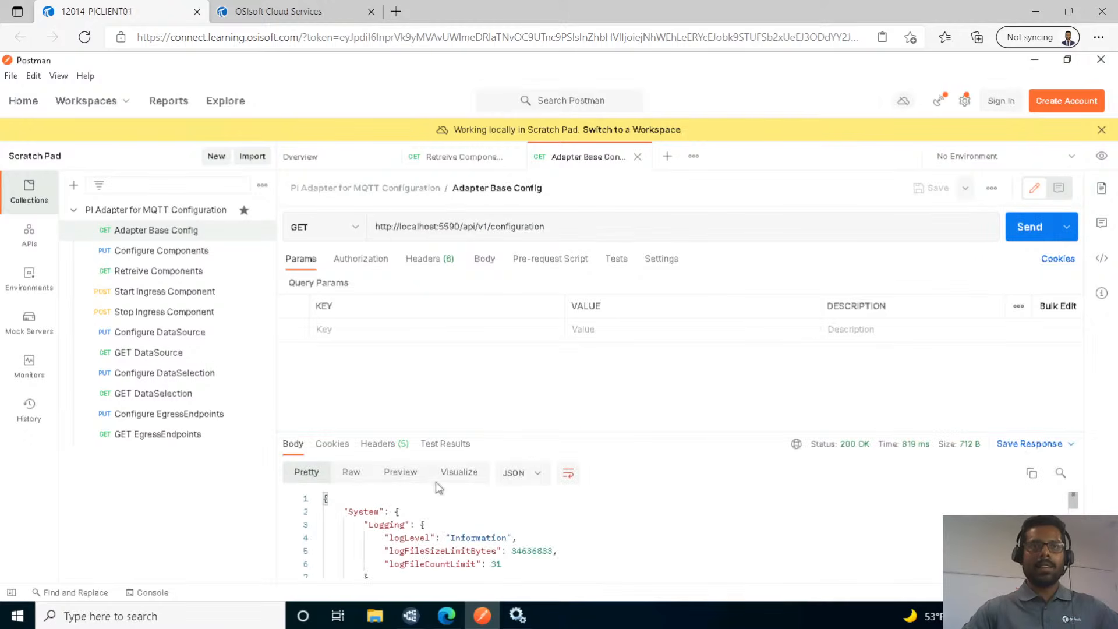
left_click_drag(531, 432, 531, 358)
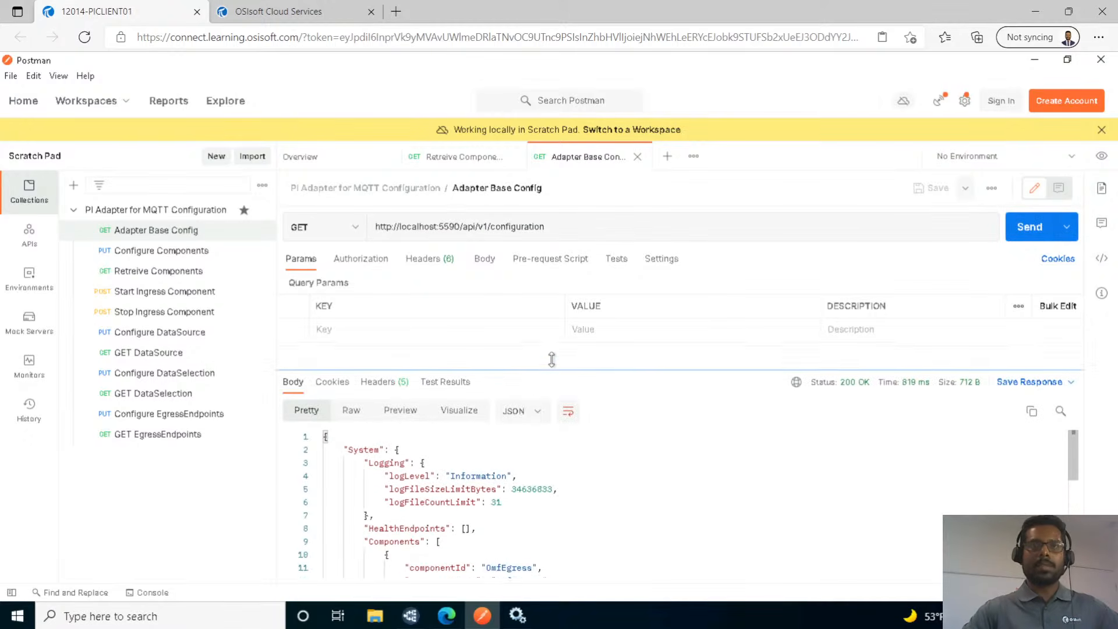
scroll(473, 492, "down", 5)
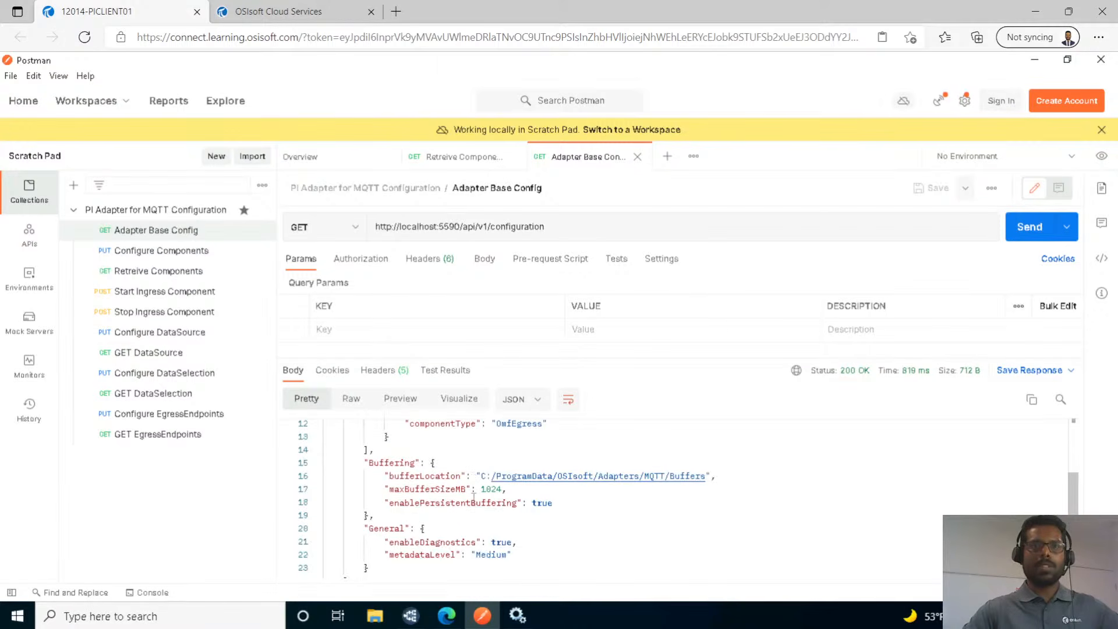
scroll(473, 496, "up", 5)
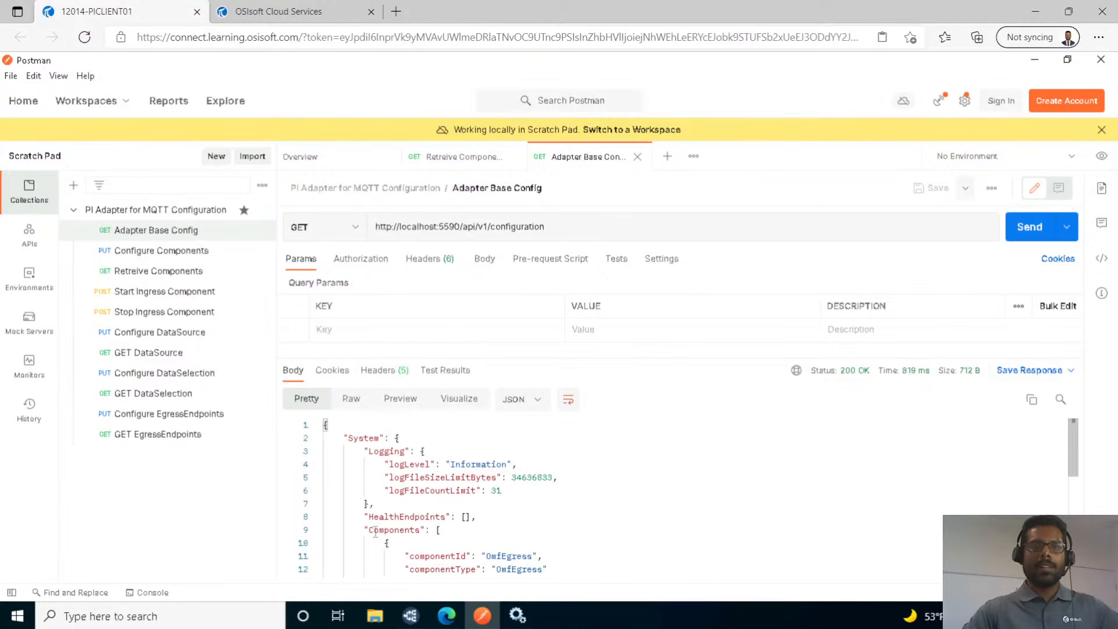
scroll(376, 532, "down", 4)
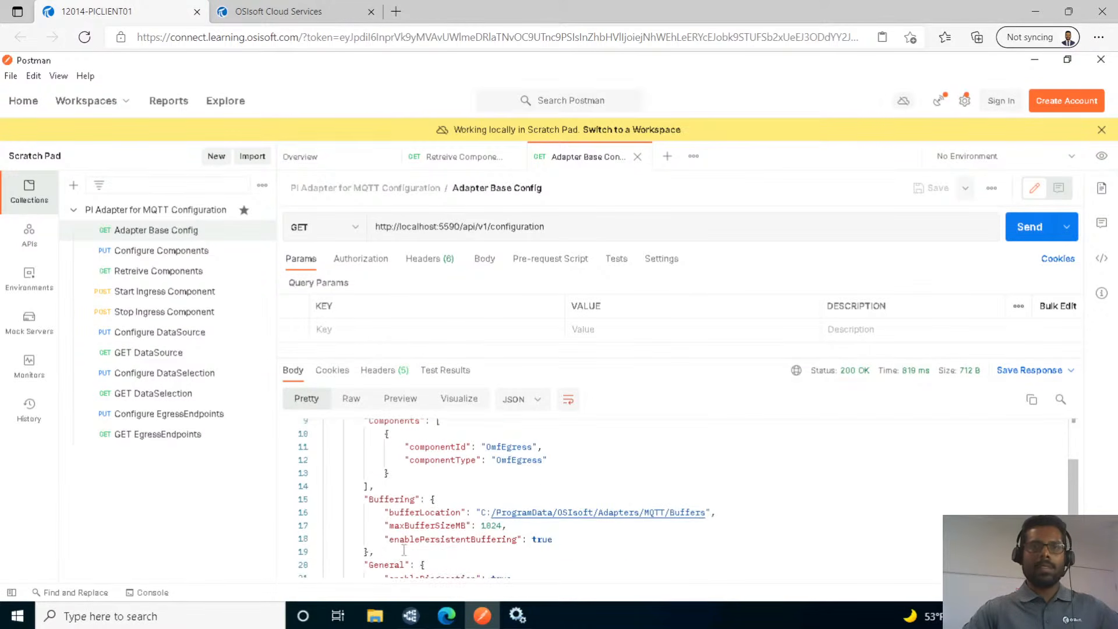
scroll(404, 550, "down", 6)
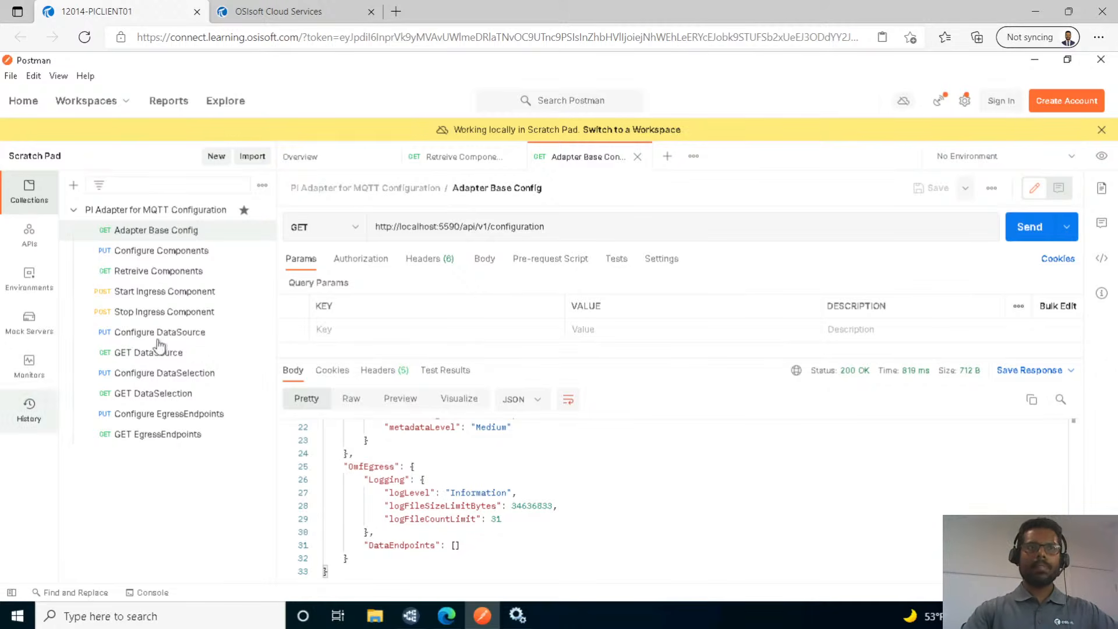
Review the Configure Components request body with the Mqtt1 and OmfEgress components, and send the PUT request to the adapter.
left_click(143, 254)
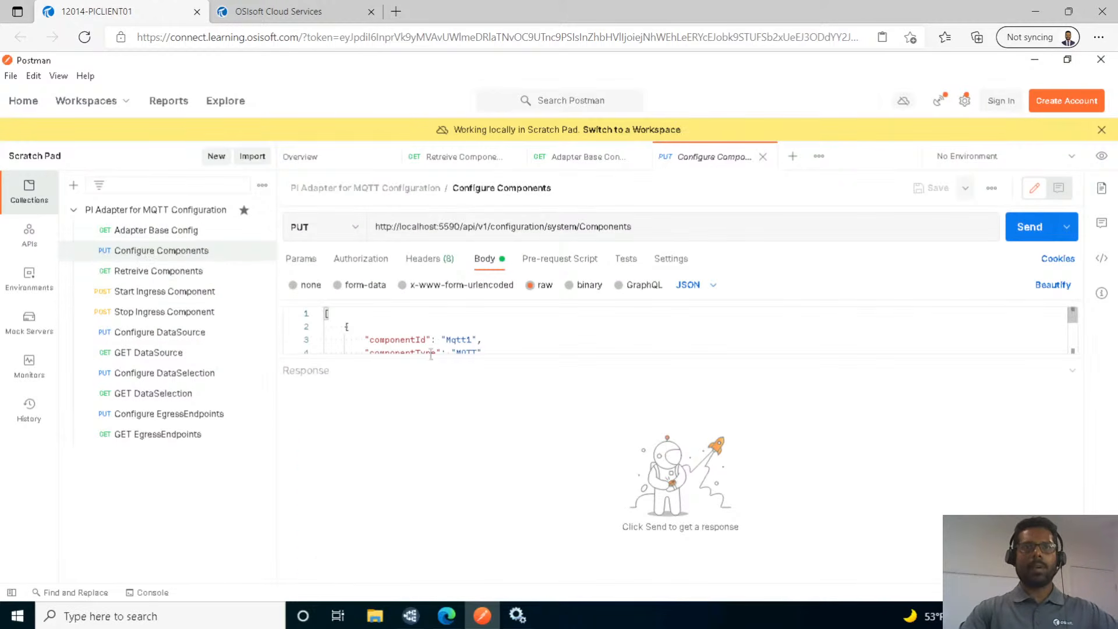
left_click_drag(480, 358, 494, 478)
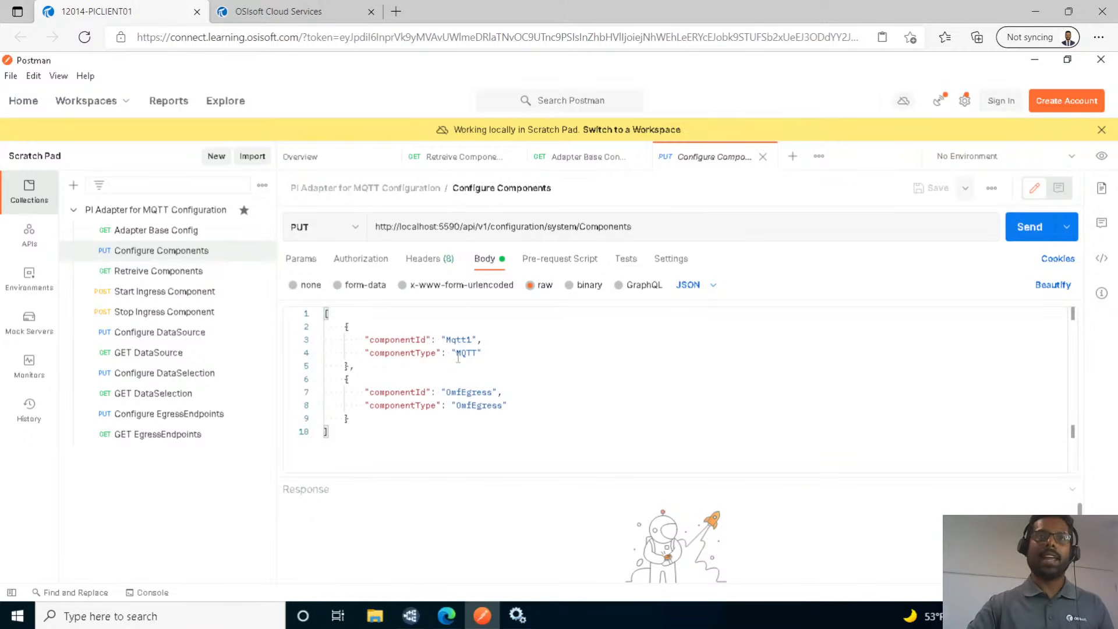
left_click_drag(442, 340, 476, 340)
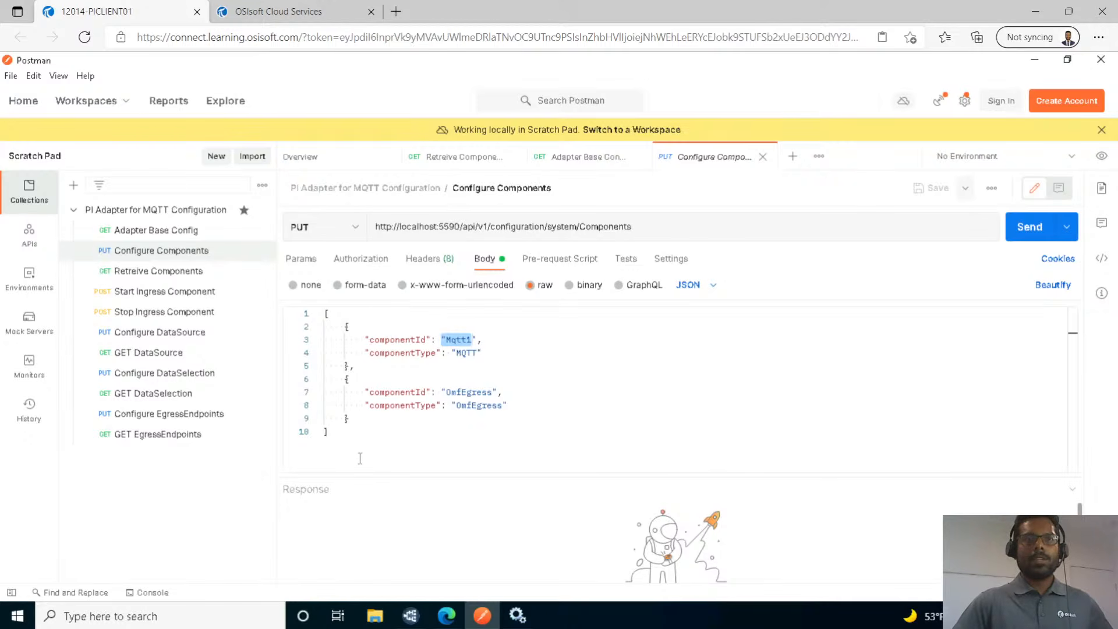
left_click_drag(353, 442, 310, 313)
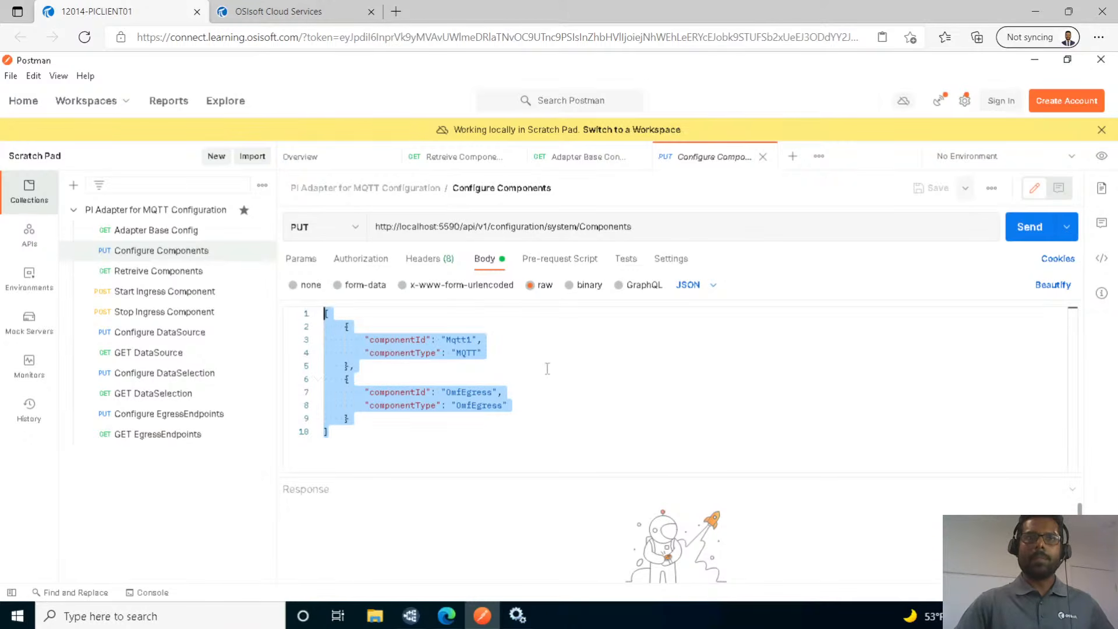
left_click(511, 370)
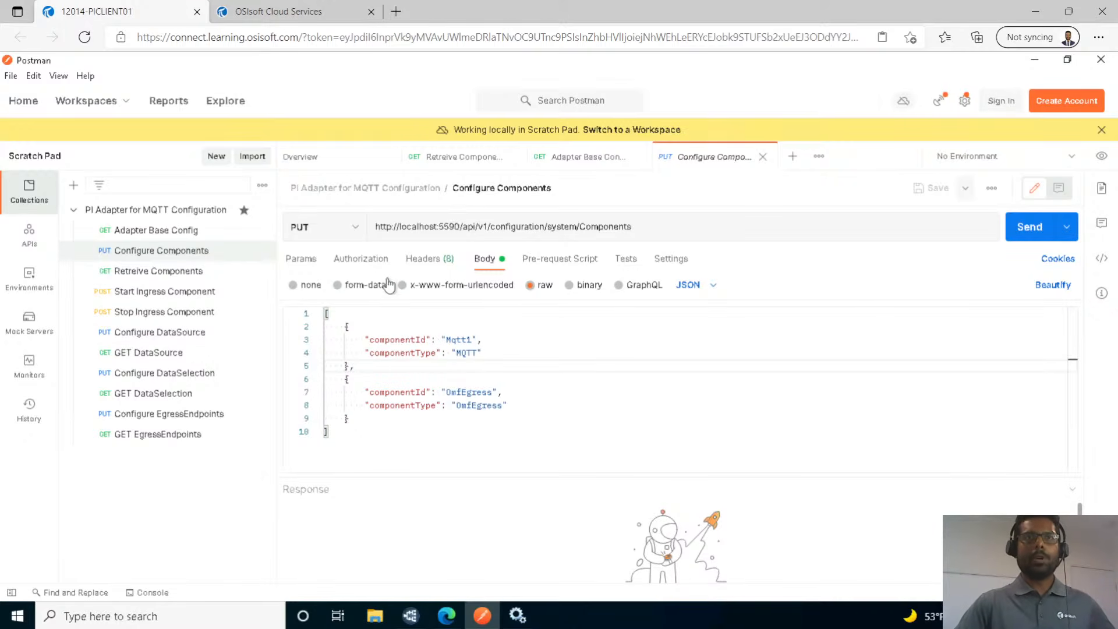
left_click(1027, 228)
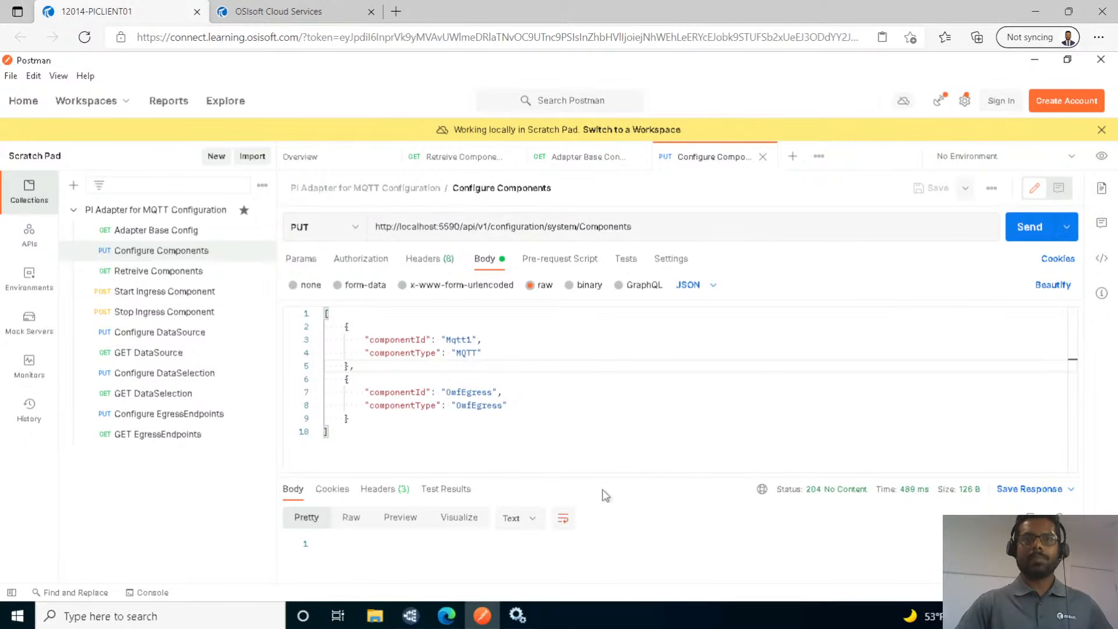
left_click_drag(609, 472, 615, 450)
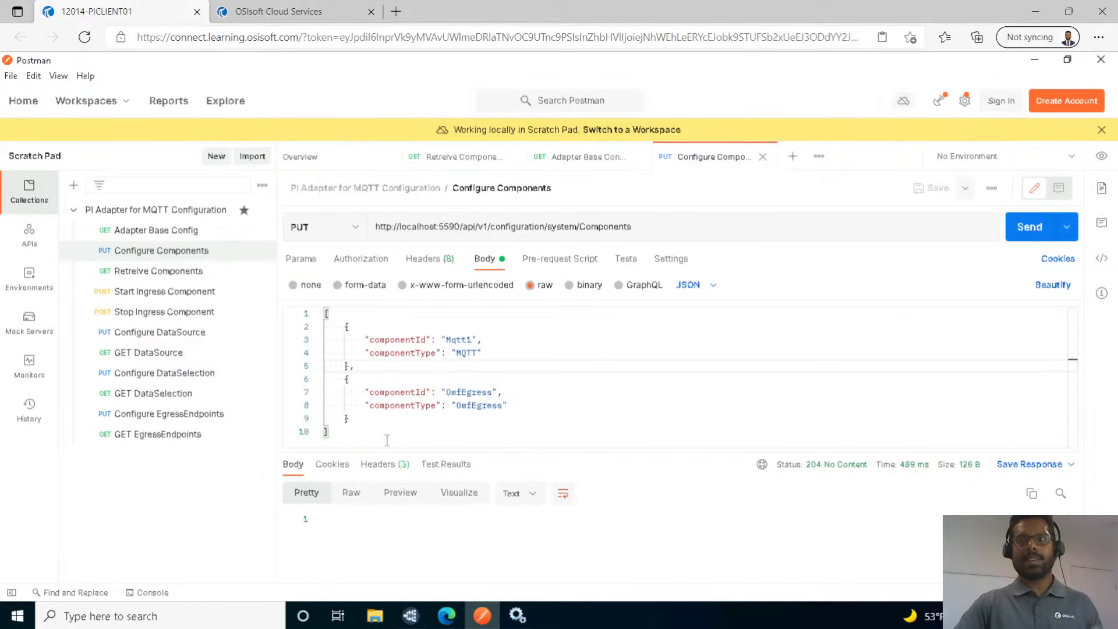
Send the Retreive Components GET request and enlarge the response area to check the configured components.
left_click(152, 271)
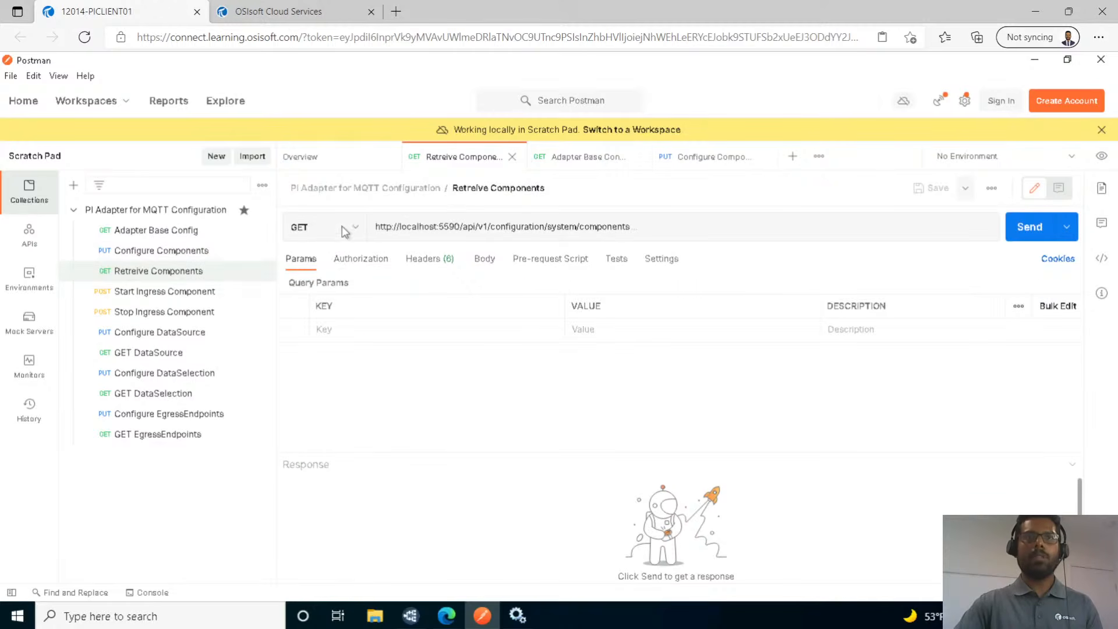
left_click(309, 227)
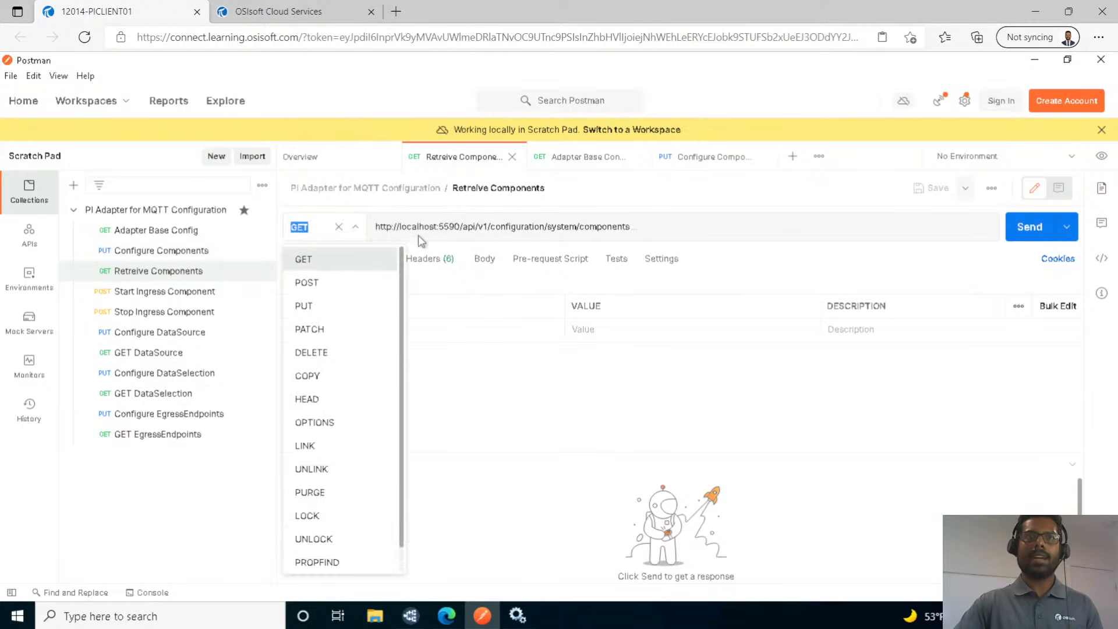
double_click(650, 230)
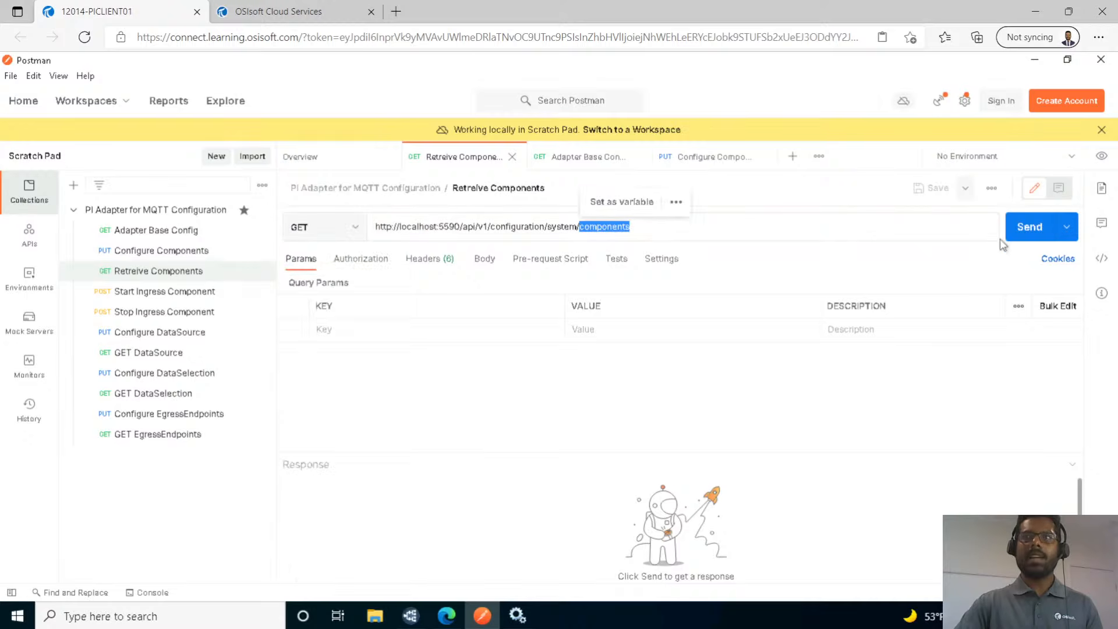
left_click(1029, 226)
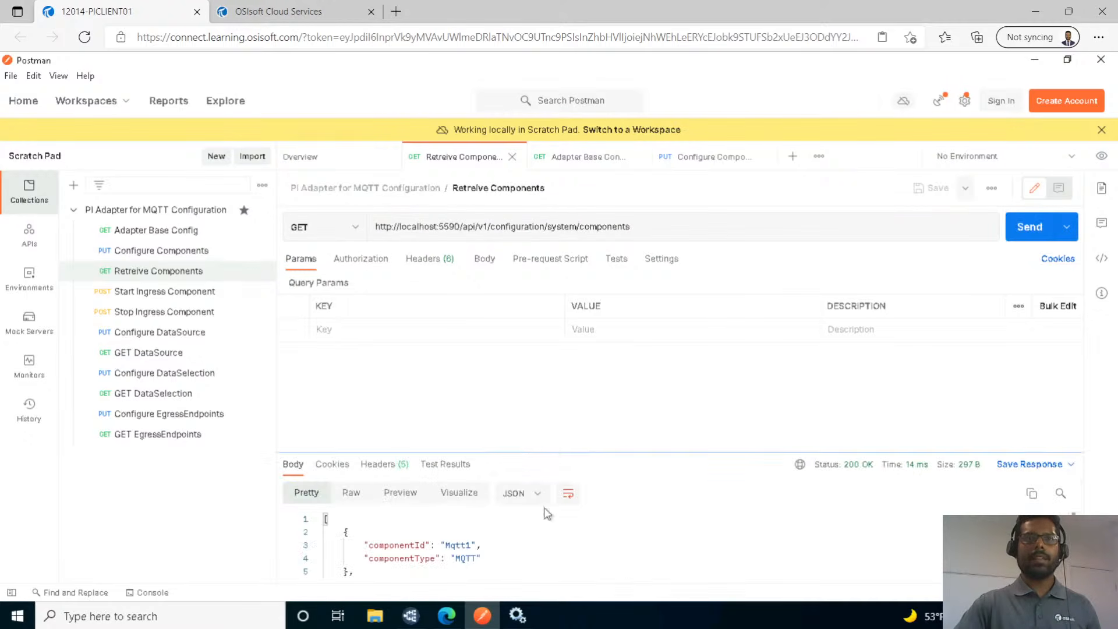
left_click_drag(618, 456, 647, 403)
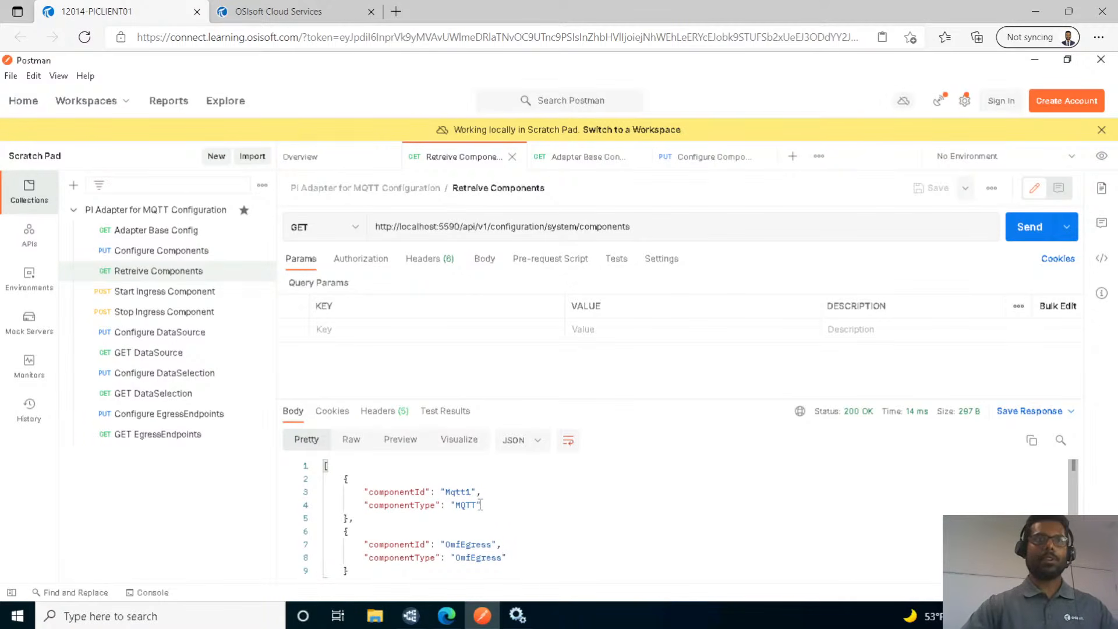
Open the Configure DataSource request with its whole body in view, check the Mosquitto Broker service in the Services console, and return to Postman.
left_click(181, 333)
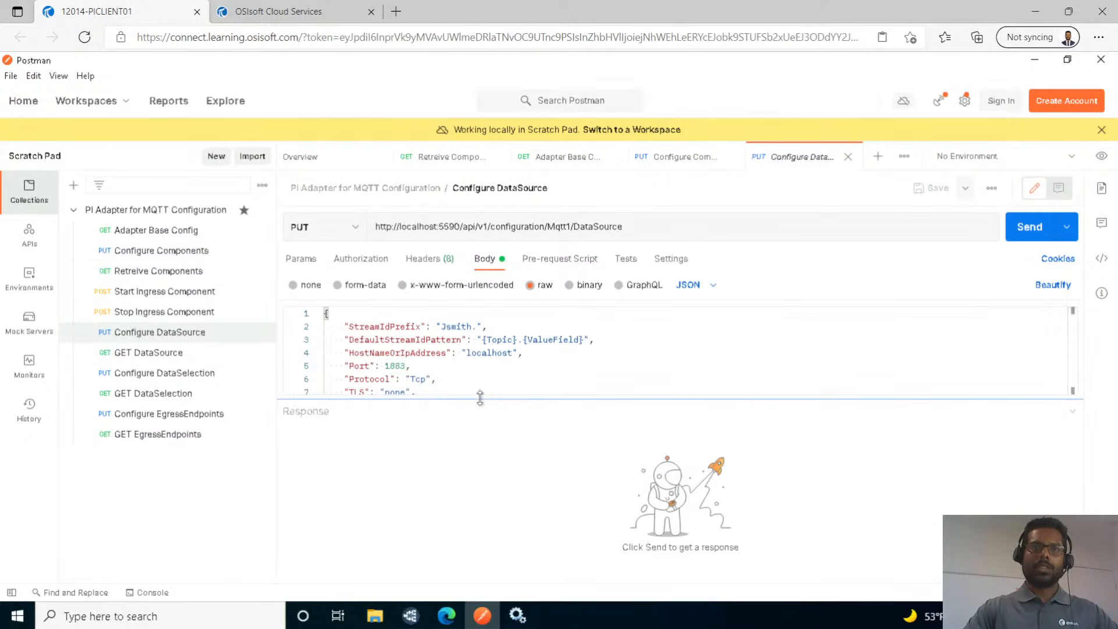
left_click_drag(480, 397, 471, 488)
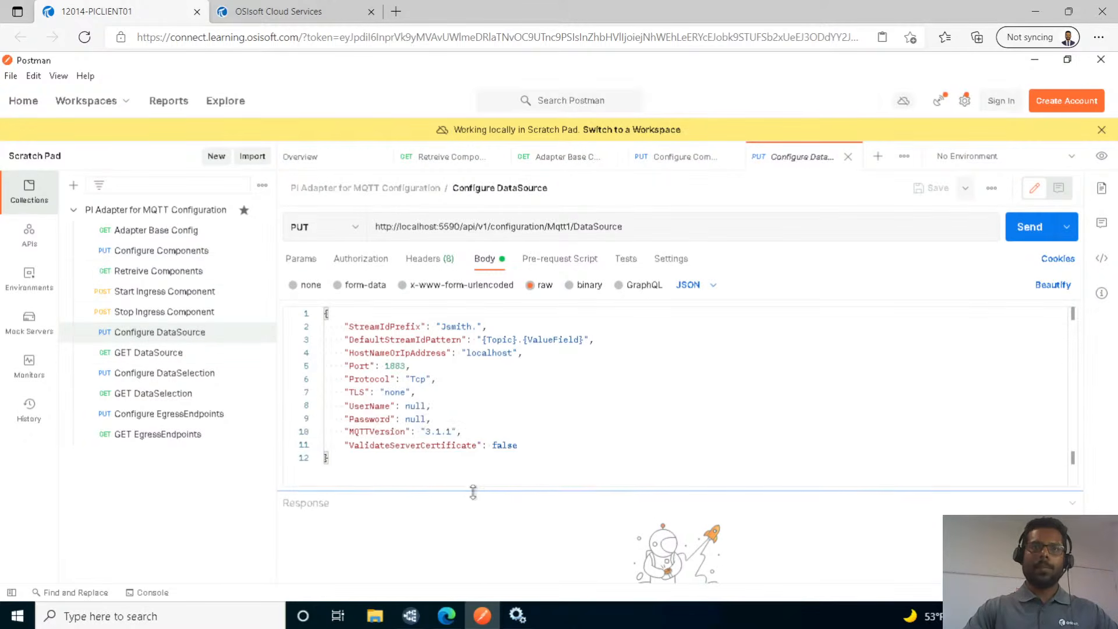
left_click(518, 621)
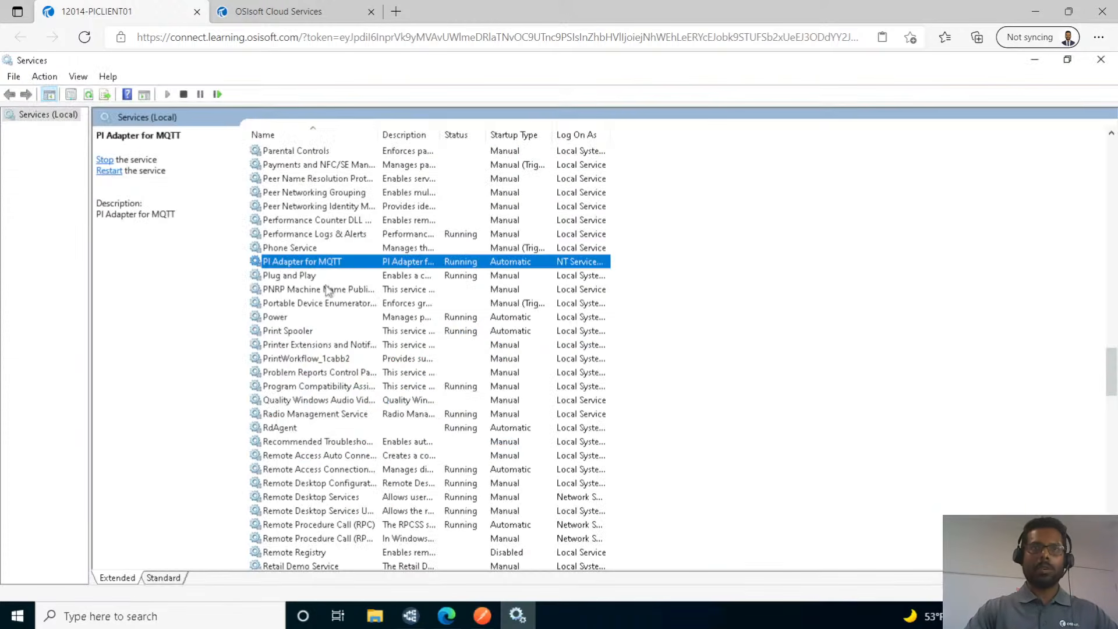
left_click(295, 359)
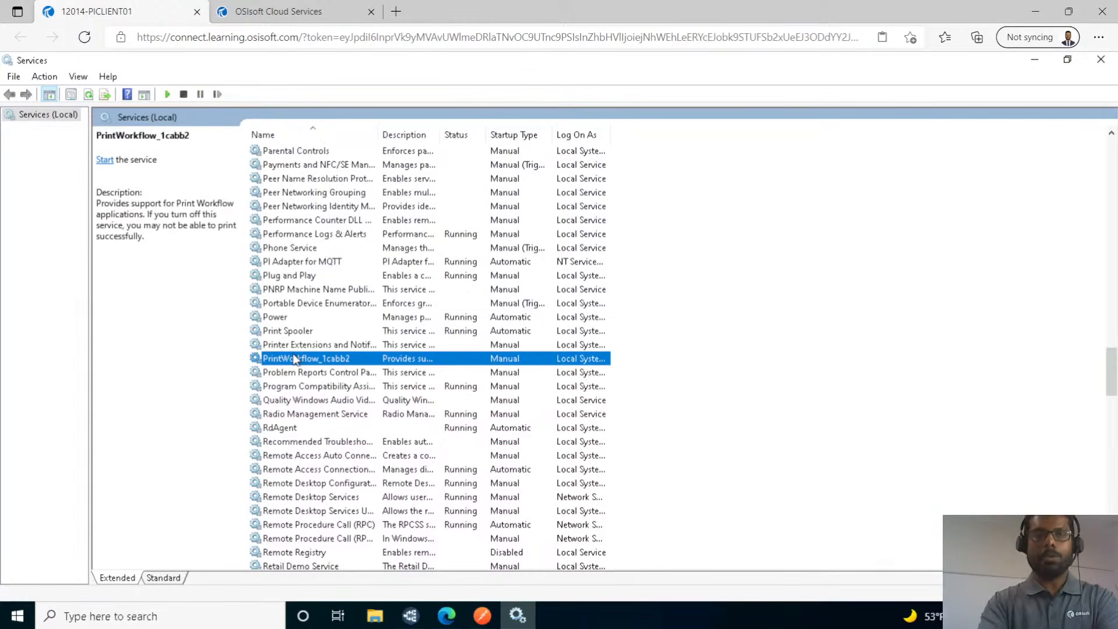
key("m")
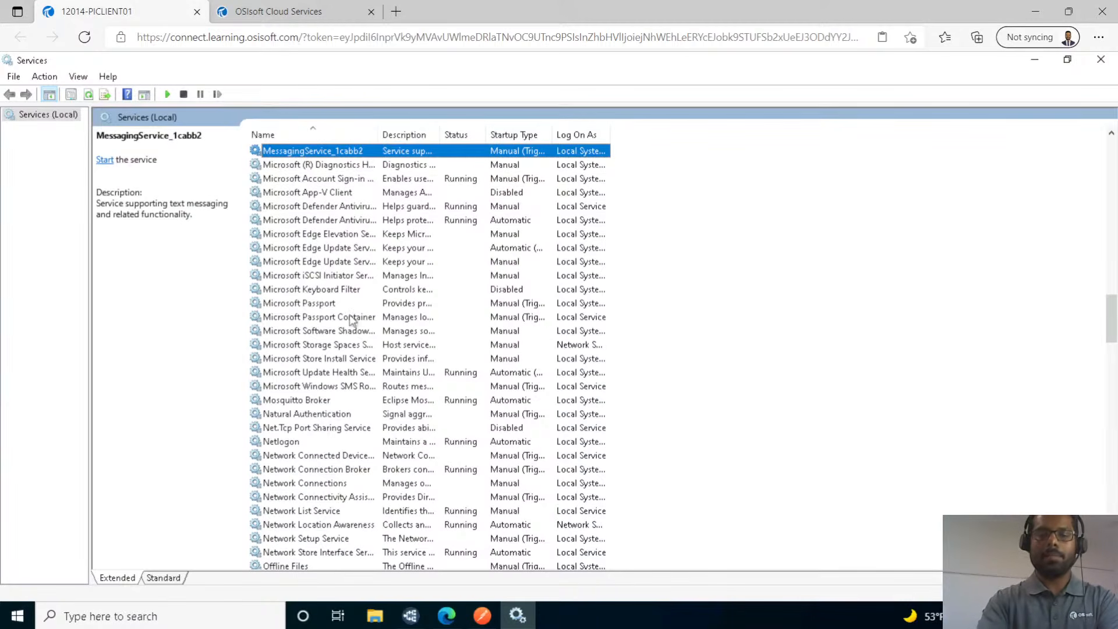
type("mo")
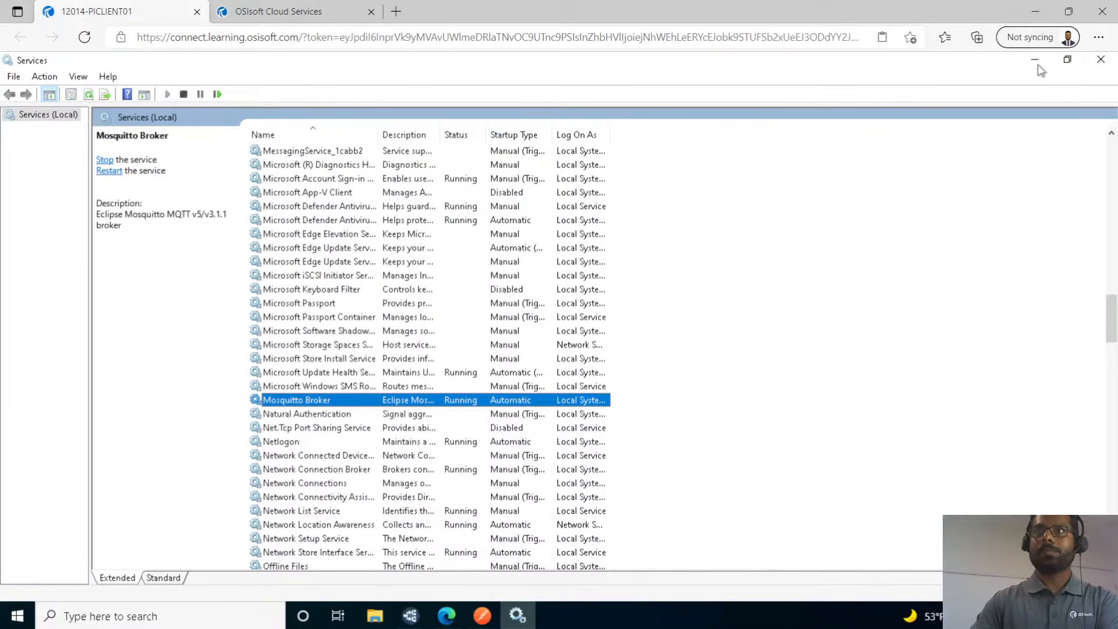
left_click(1029, 66)
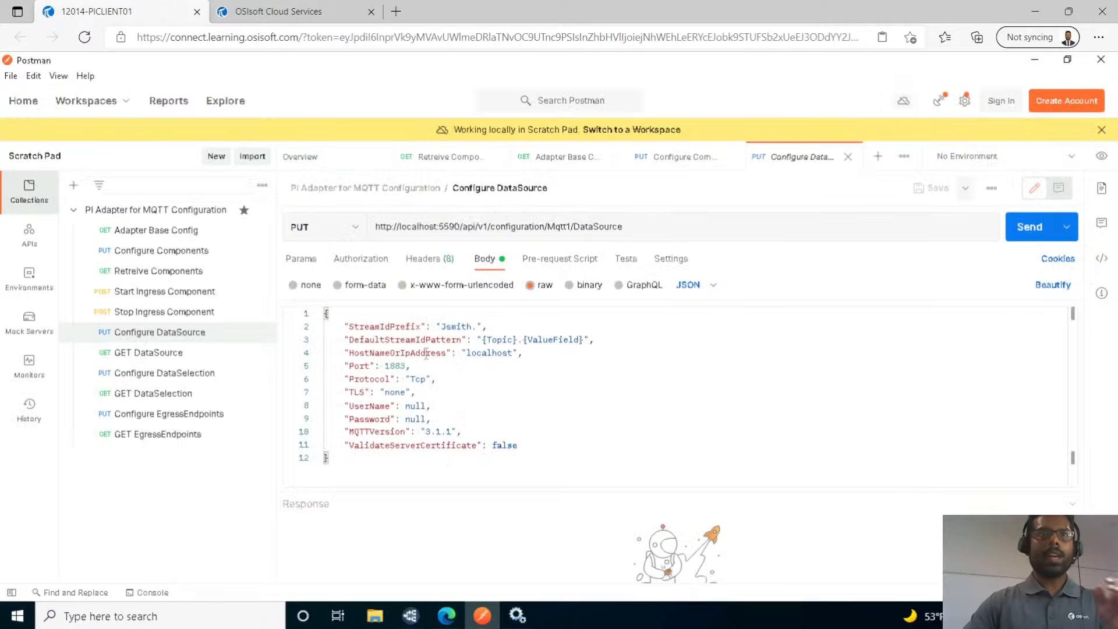
Review the HostNameOrIpAddress and Port entries in the data source body, and check the fleet truck topics in MQTT Explorer.
left_click(453, 387)
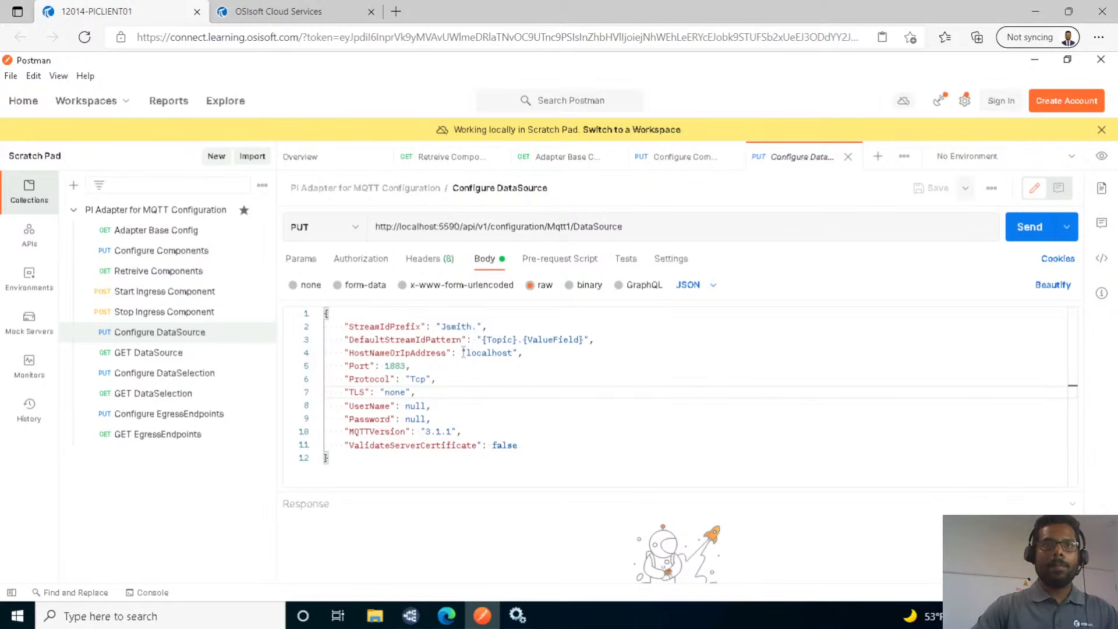
left_click_drag(353, 353, 461, 358)
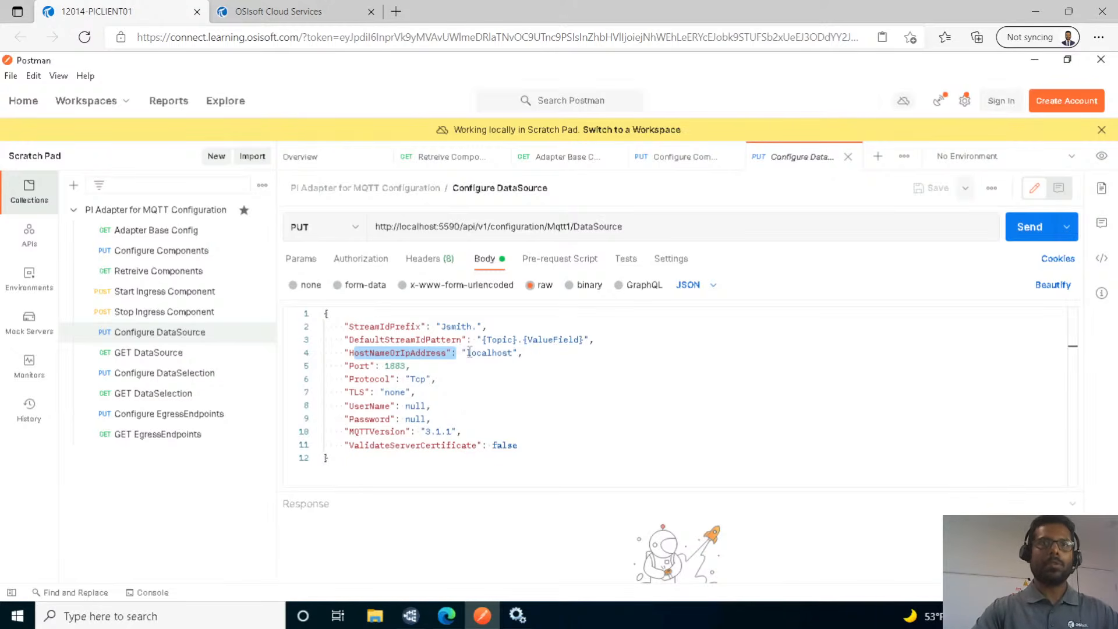
left_click_drag(468, 352, 508, 352)
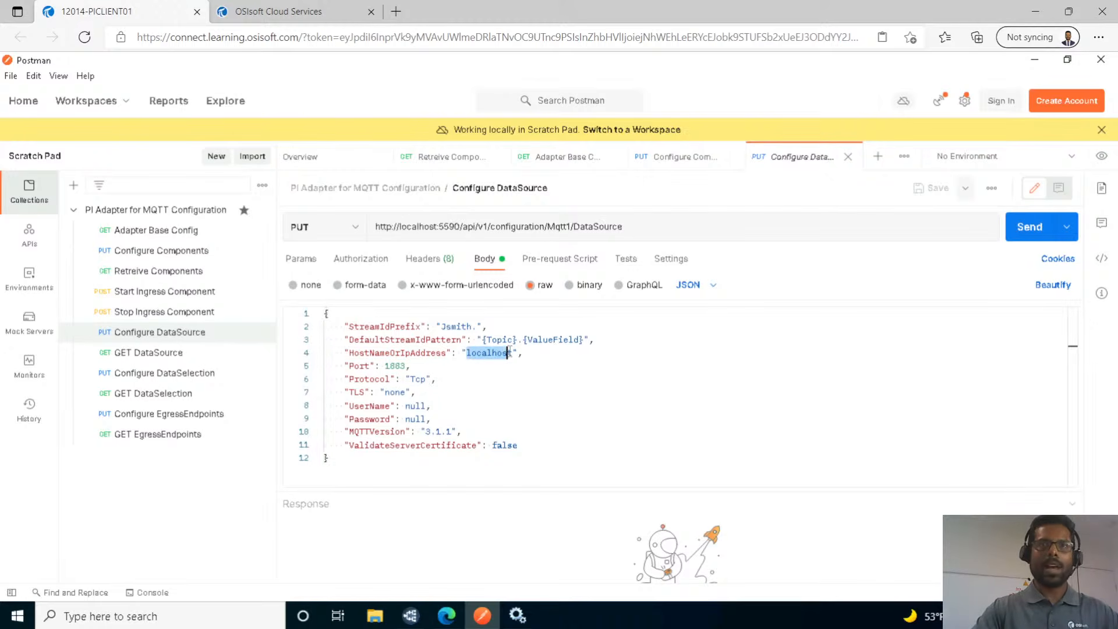
left_click(384, 365)
left_click_drag(385, 366, 411, 366)
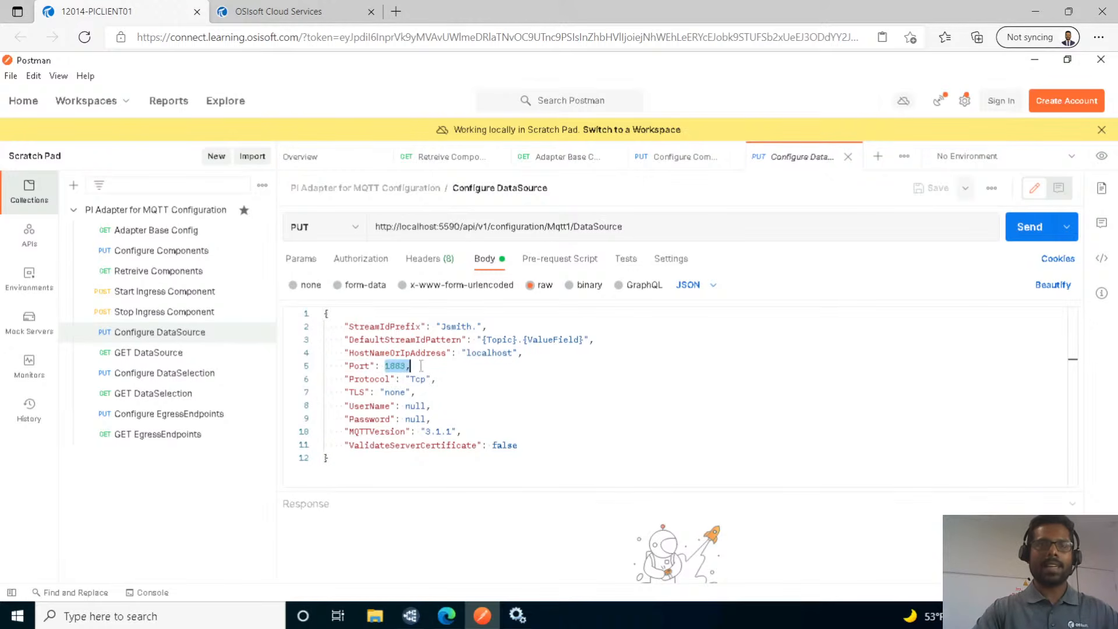
left_click(411, 622)
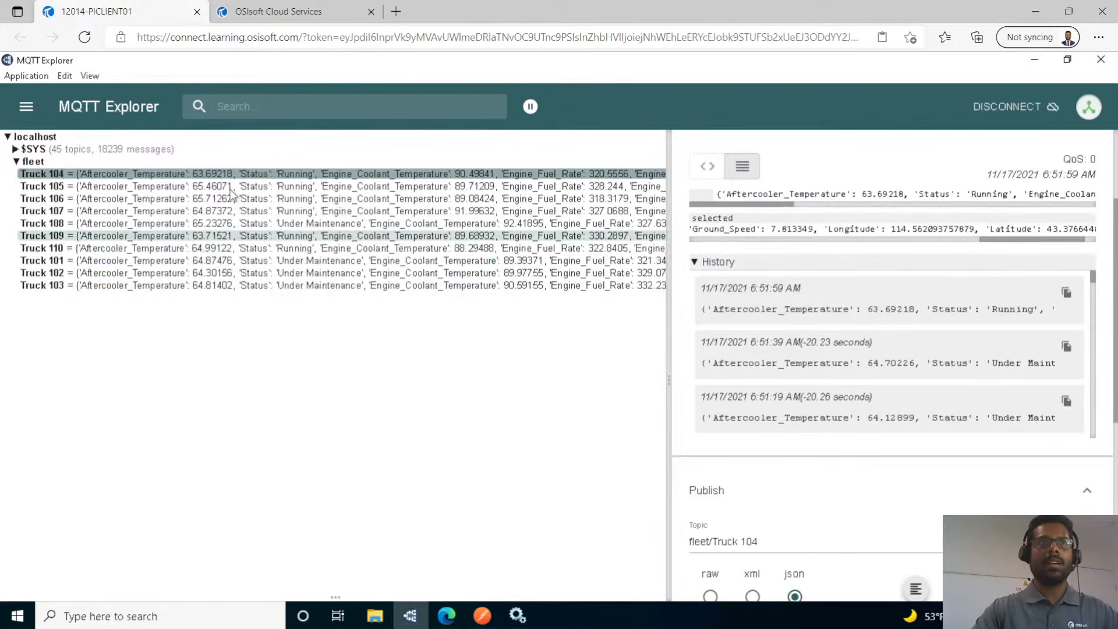
left_click(1035, 59)
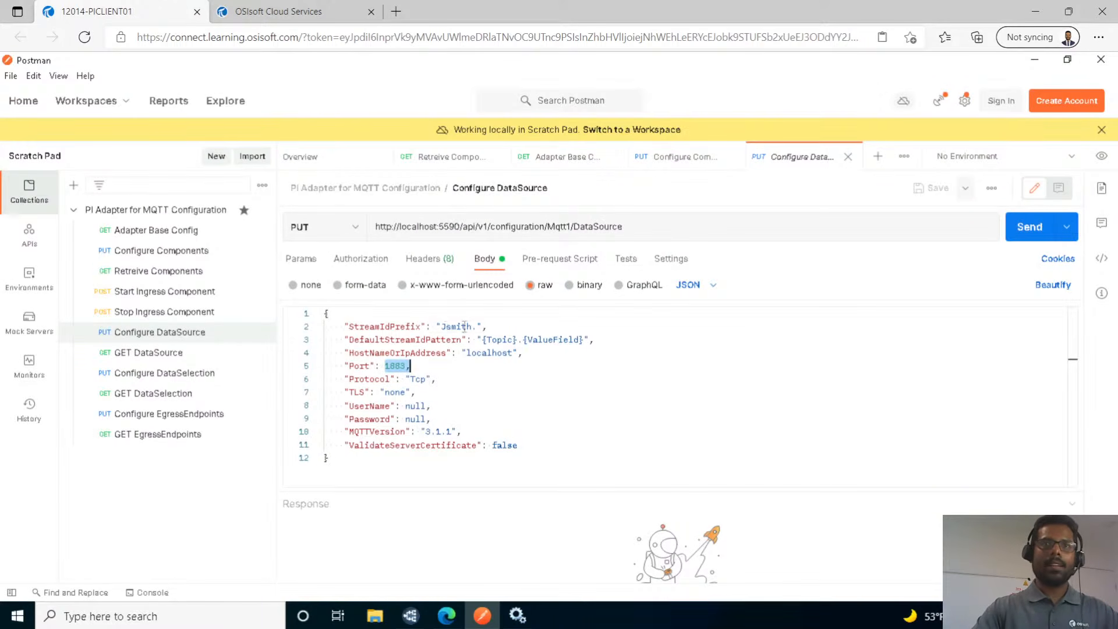
Replace the sample name in the StreamIdPrefix value with the user's own name, keeping the trailing dot.
left_click_drag(446, 326, 473, 327)
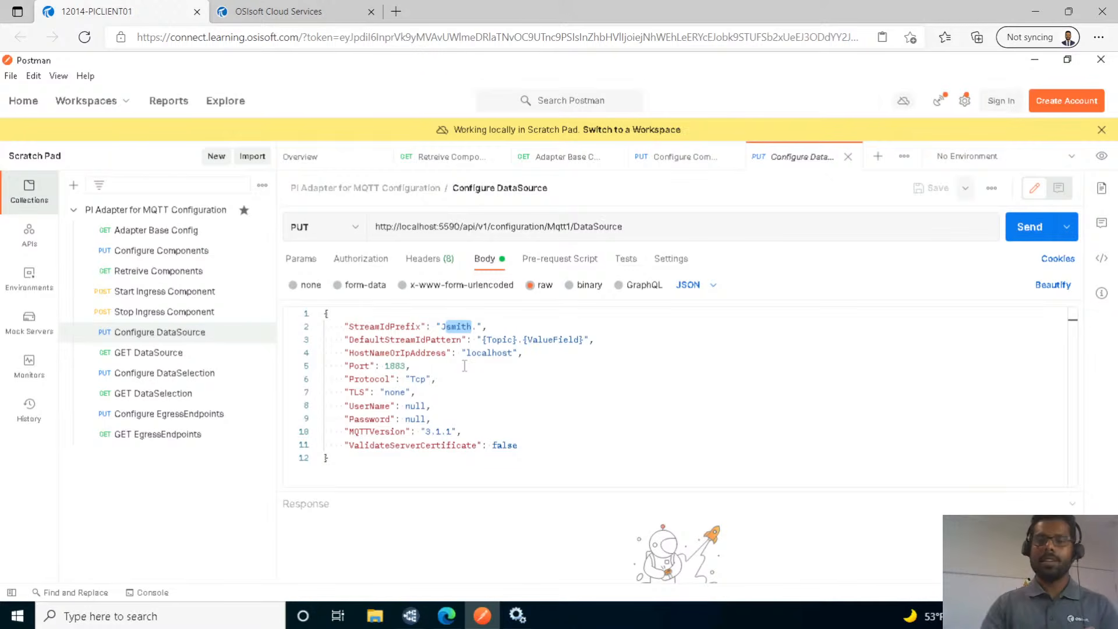
key("BackSpace")
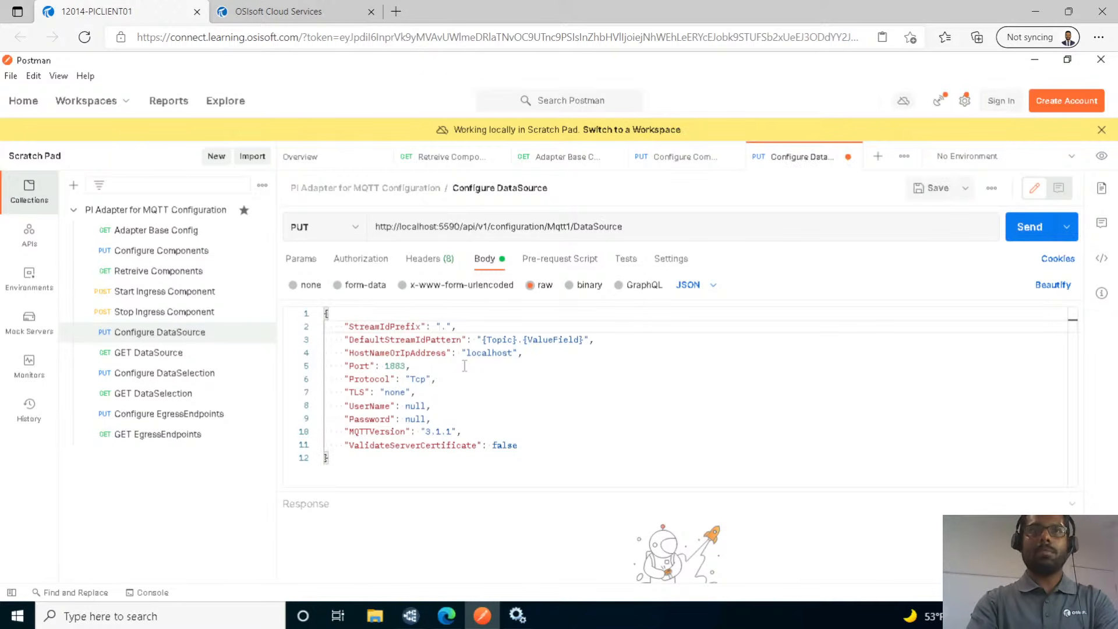
type("Sardin")
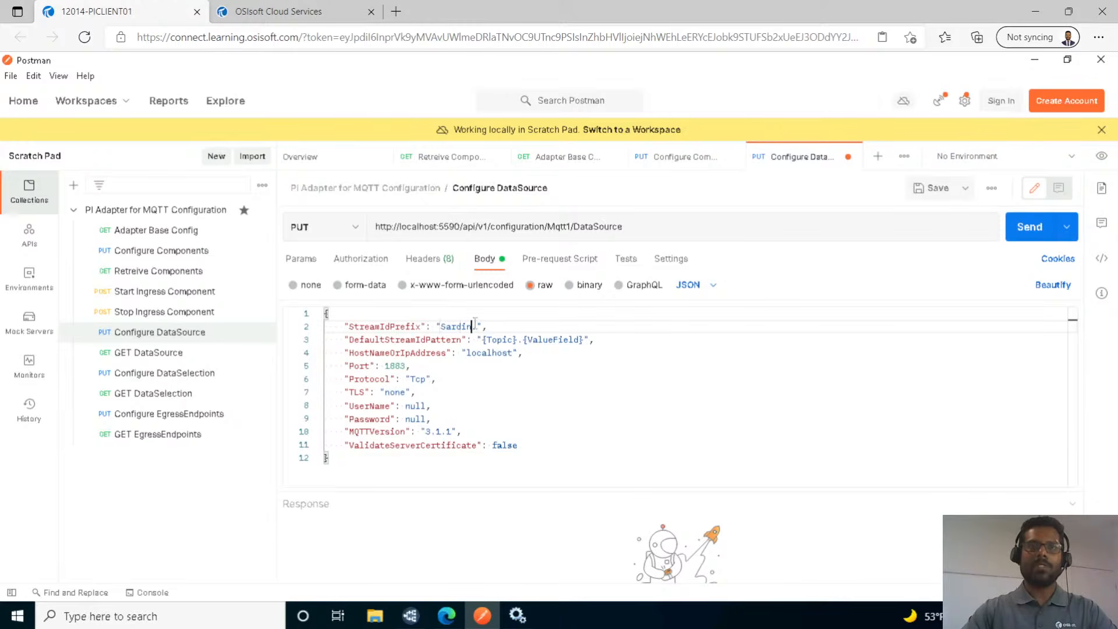
left_click_drag(474, 326, 446, 326)
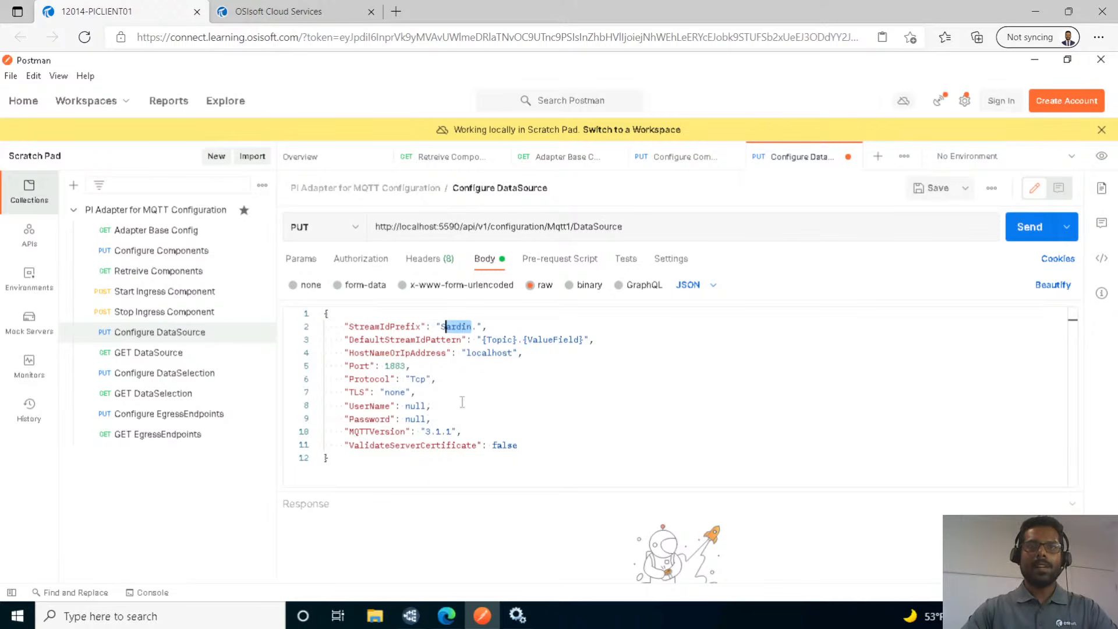
Review the complete data source body, send the Configure DataSource PUT request to the adapter, and enlarge the response area.
left_click_drag(373, 460, 325, 313)
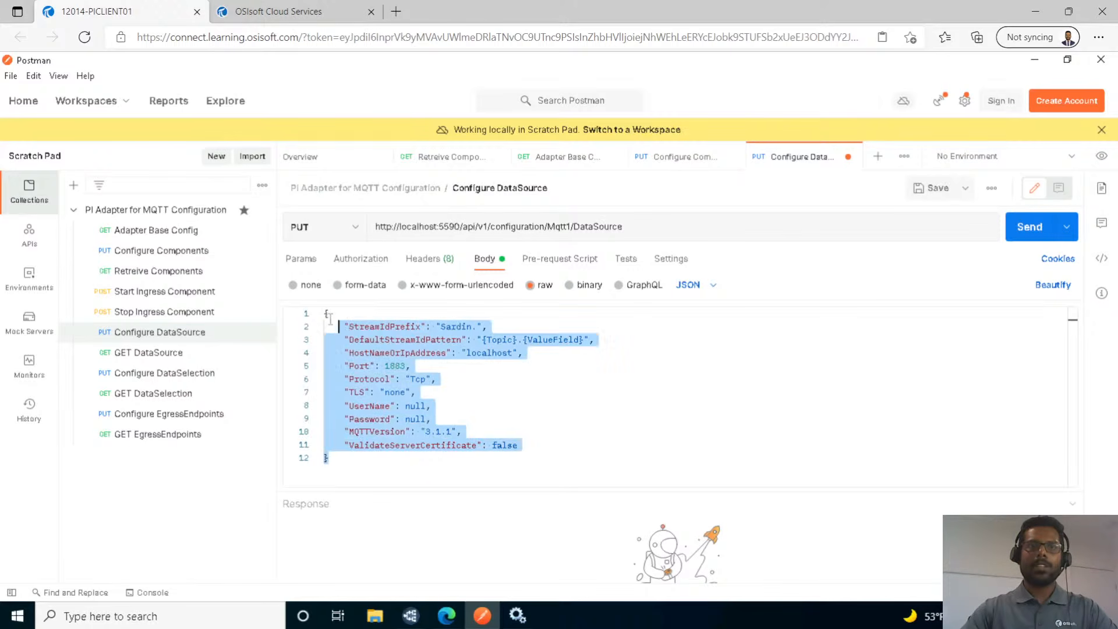
left_click(580, 414)
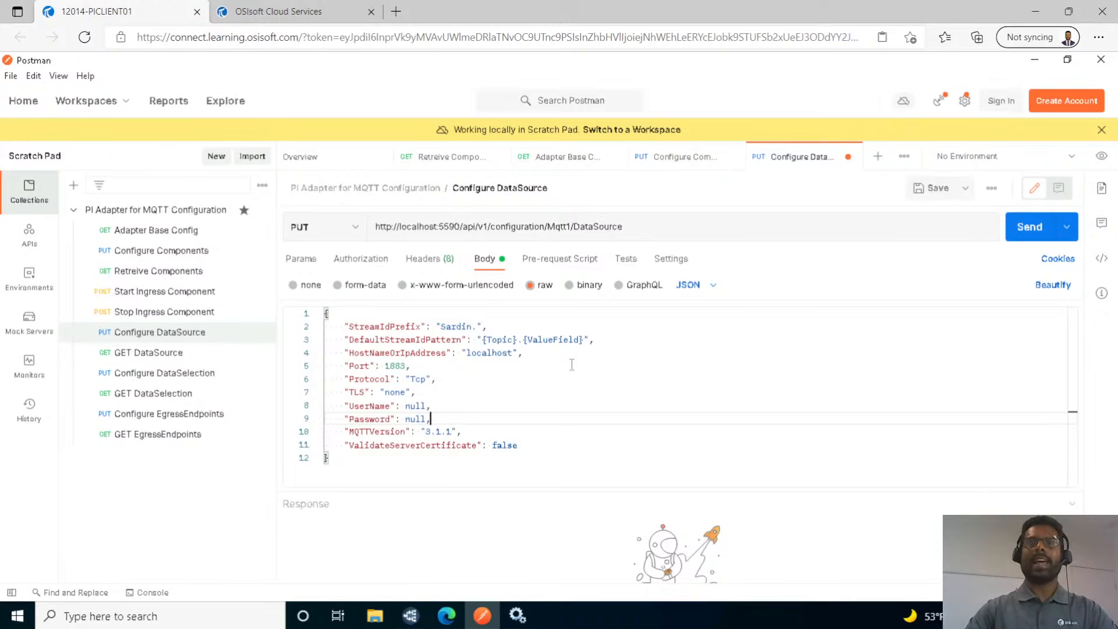
left_click(1032, 230)
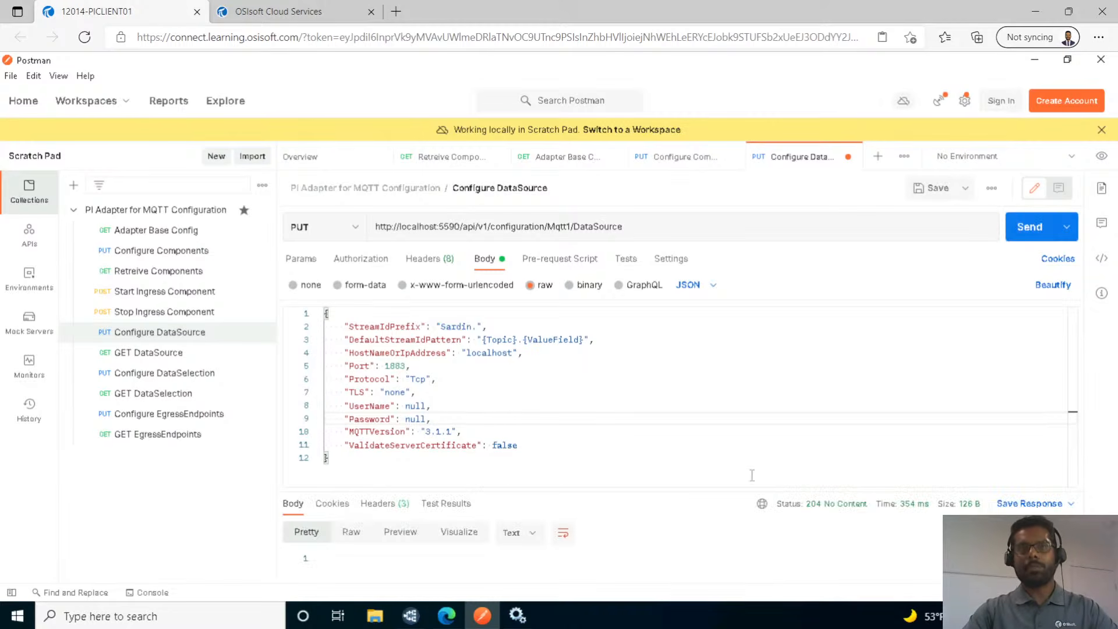
left_click_drag(692, 493, 704, 477)
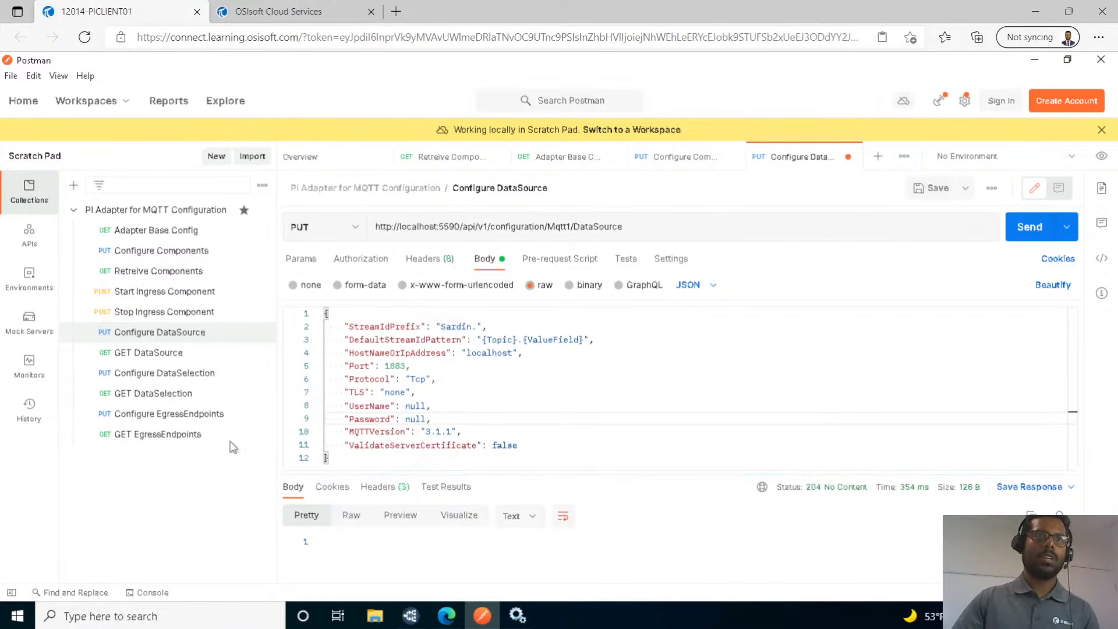
Open the Configure DataSelection request, and check the truck topics in MQTT Explorer before returning to Postman.
left_click(185, 376)
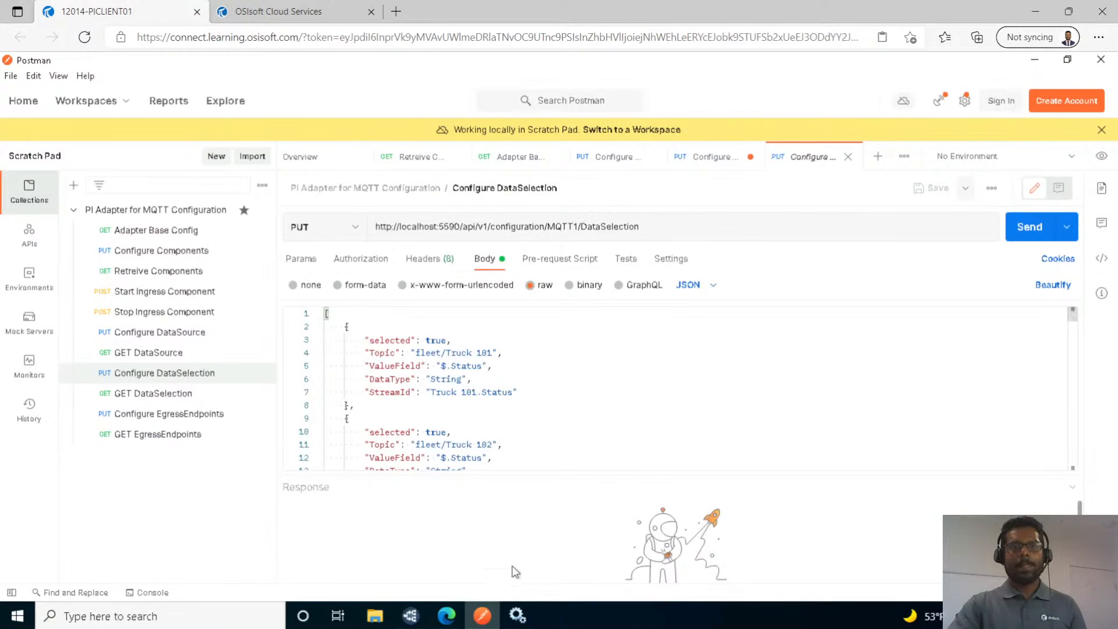
left_click(608, 358)
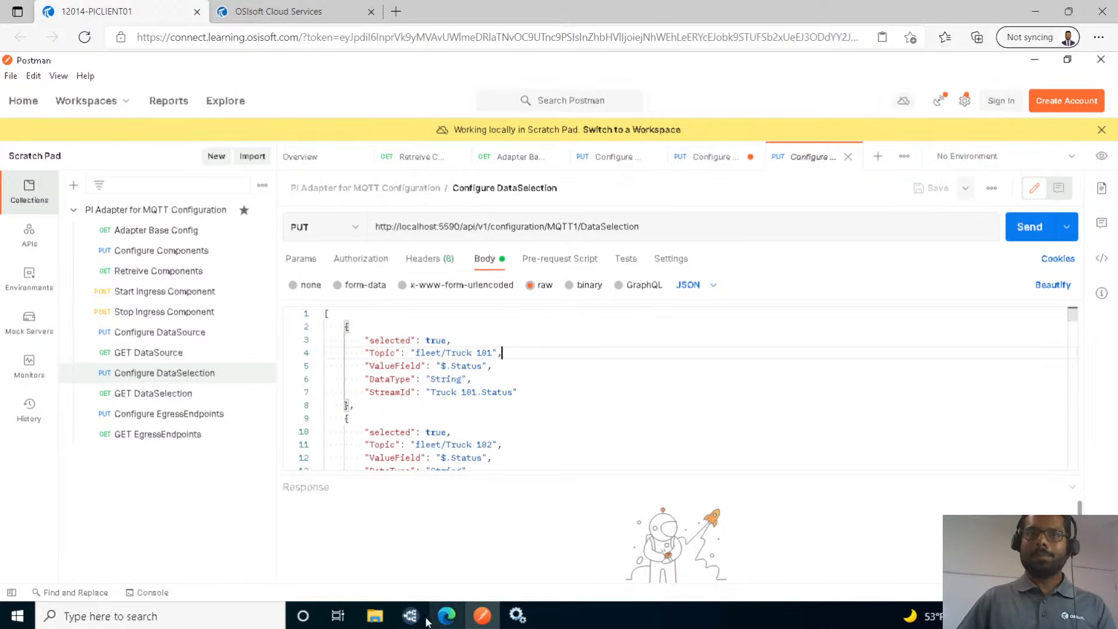
mouse_move(412, 620)
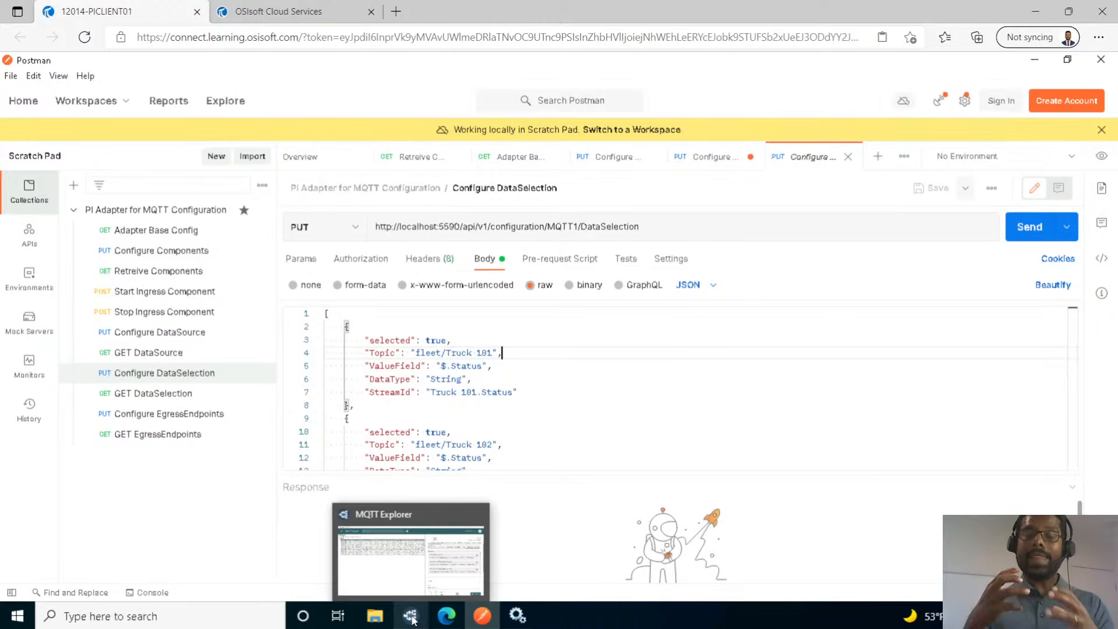
left_click(413, 620)
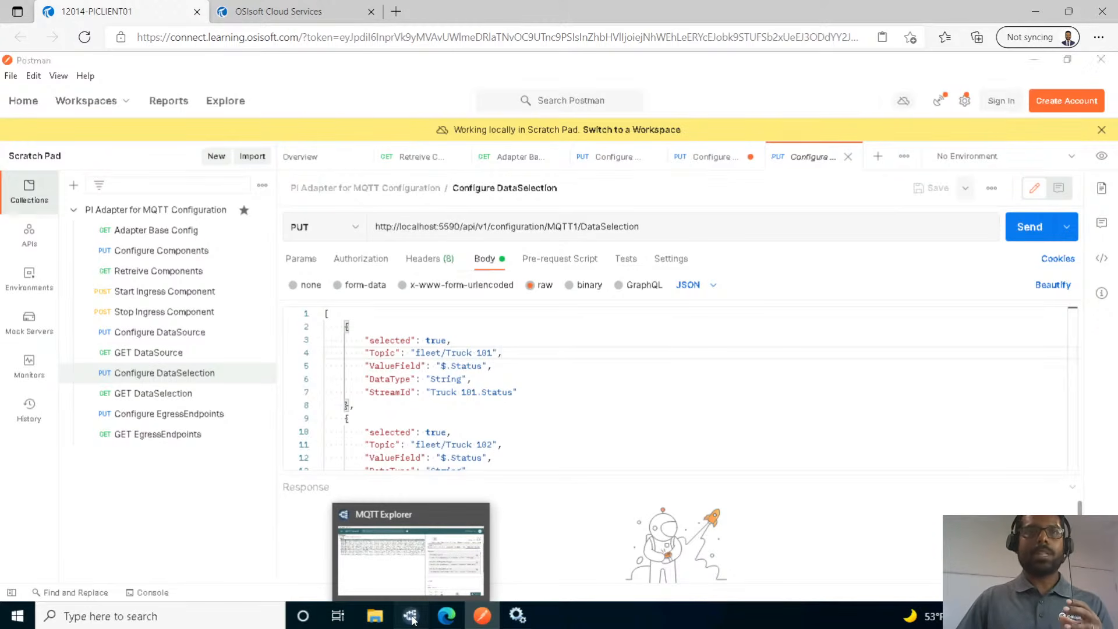
left_click(1034, 60)
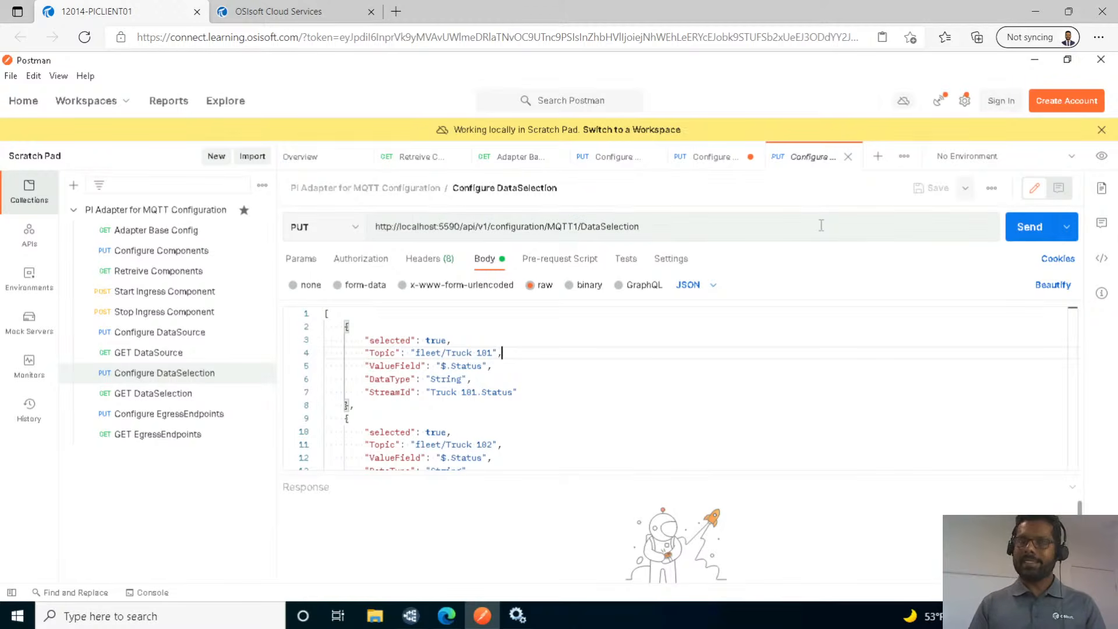
Examine the DataSelection body's truck entries, comparing the Topic, ValueField, DataType and StreamId of the status and engine measurements.
left_click(658, 387)
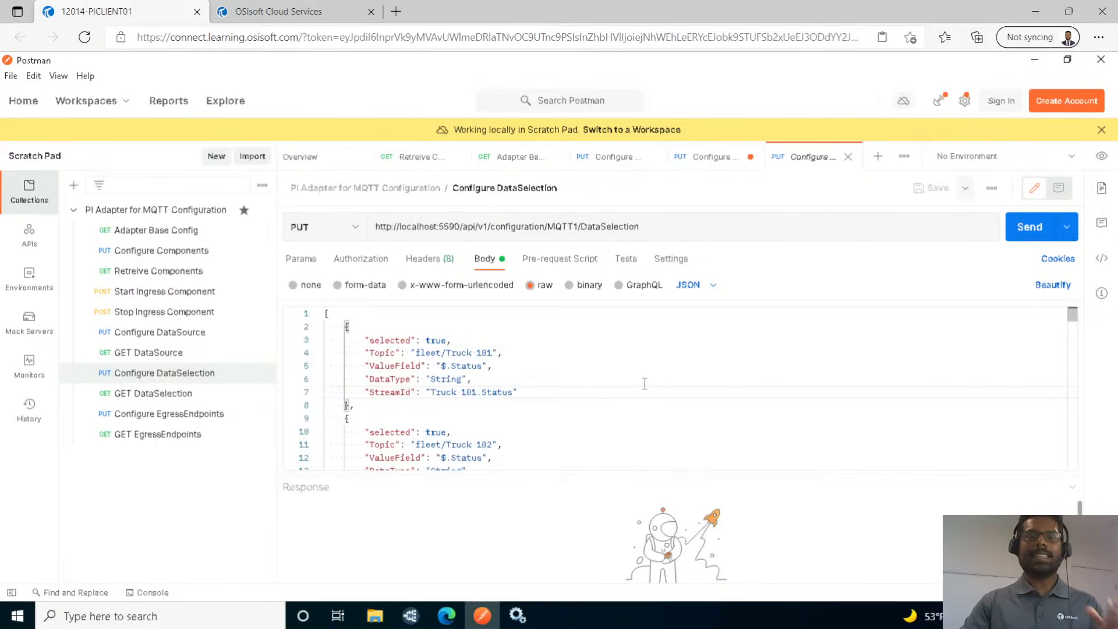
scroll(643, 386, "down", 10)
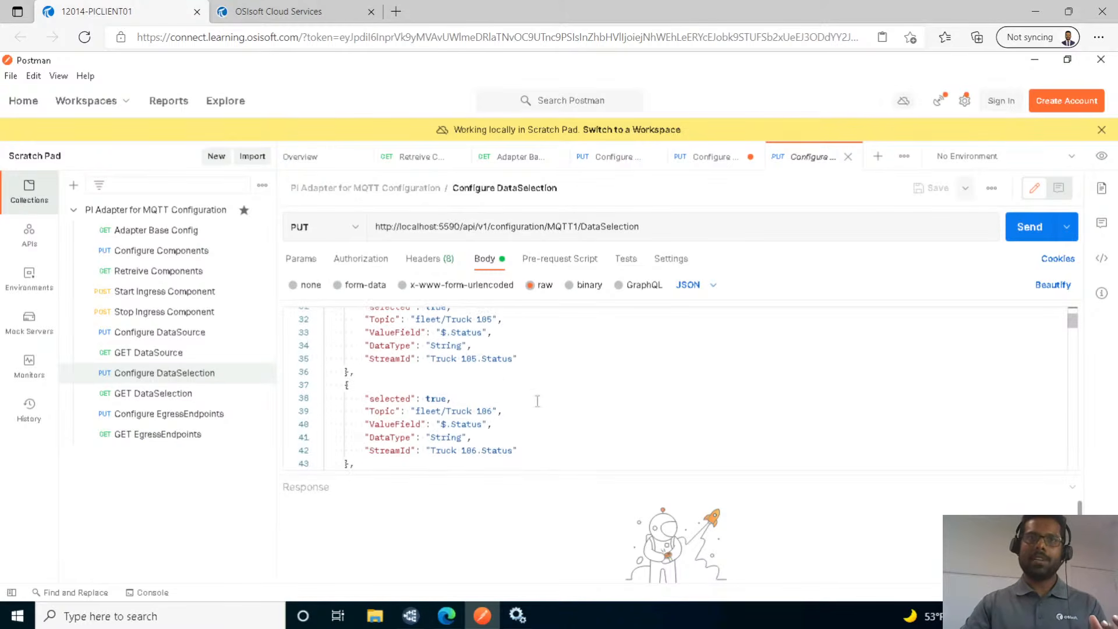
left_click(405, 411)
left_click_drag(406, 412, 497, 411)
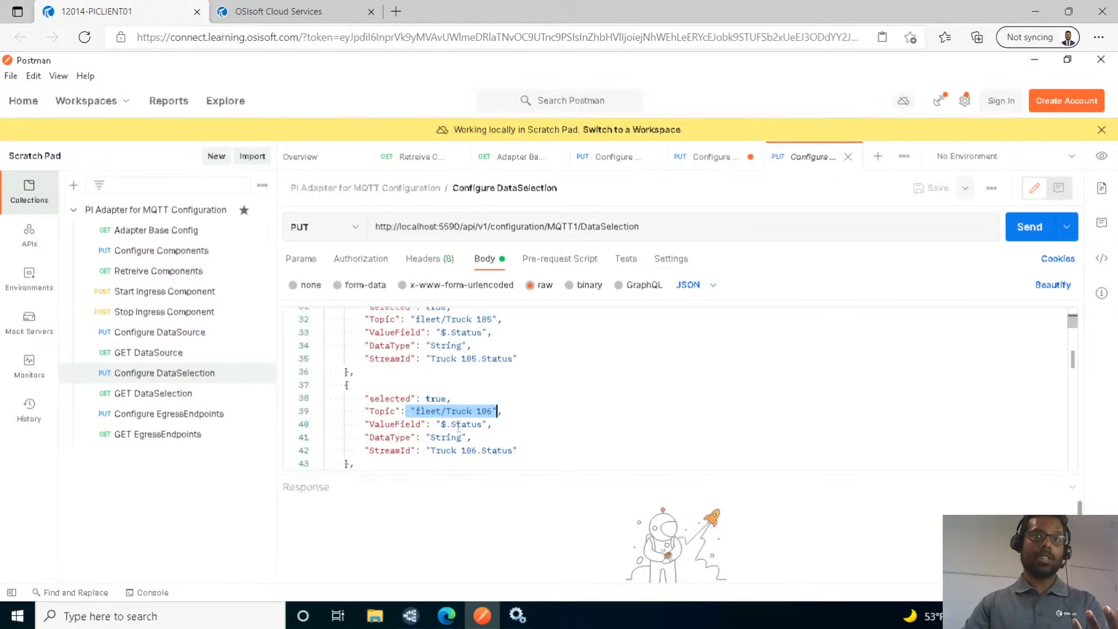
left_click_drag(436, 425, 479, 425)
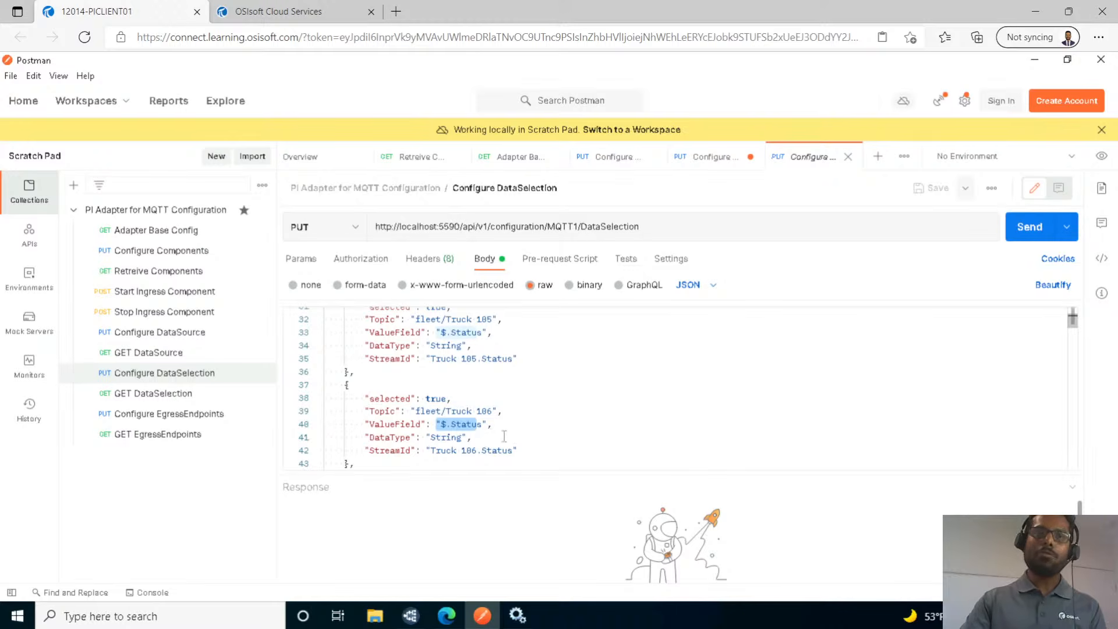
scroll(505, 436, "down", 4)
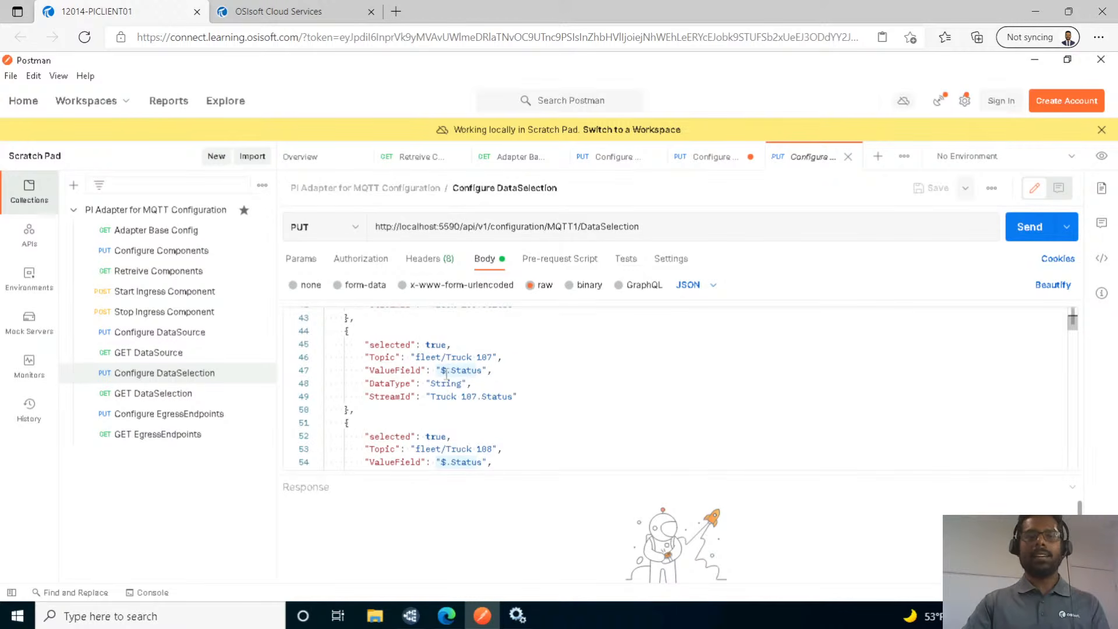
left_click_drag(441, 371, 477, 370)
scroll(539, 420, "down", 10)
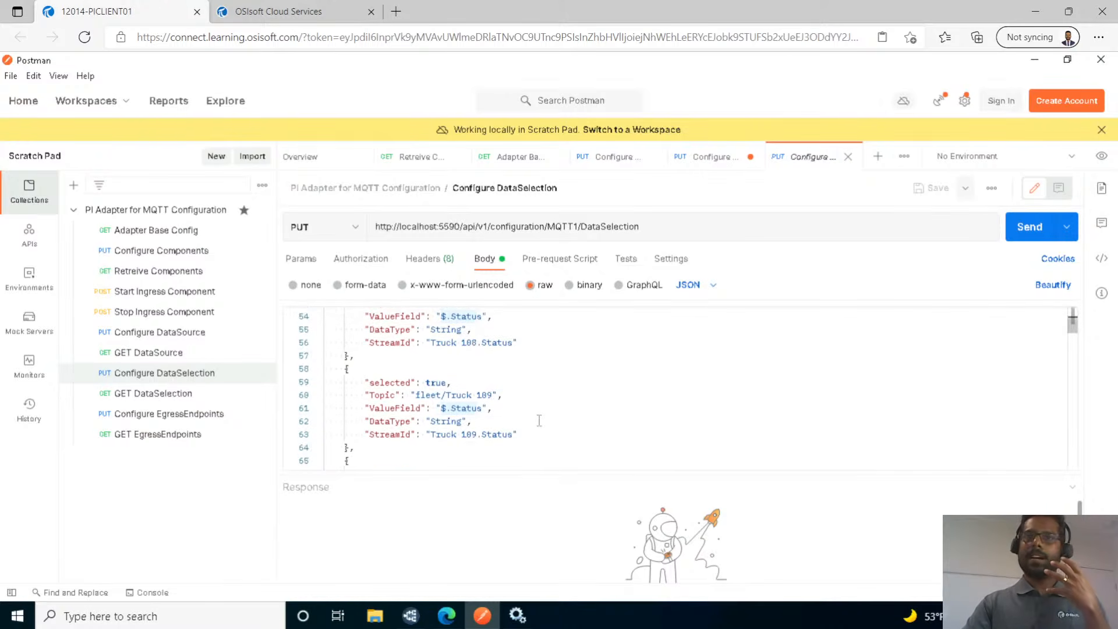
scroll(540, 421, "down", 7)
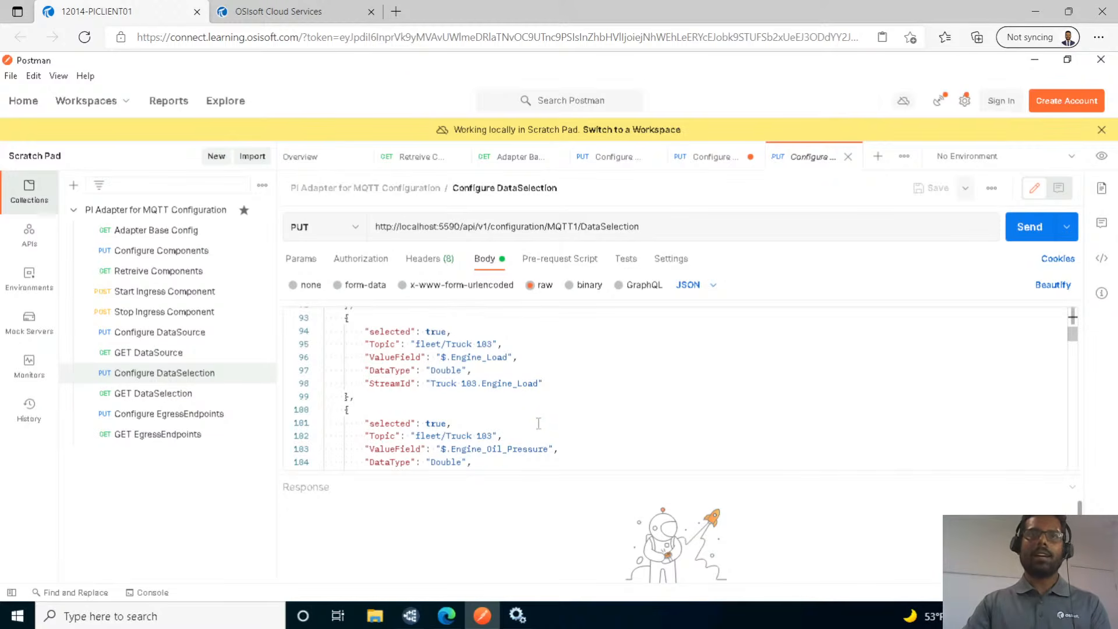
scroll(535, 422, "down", 4)
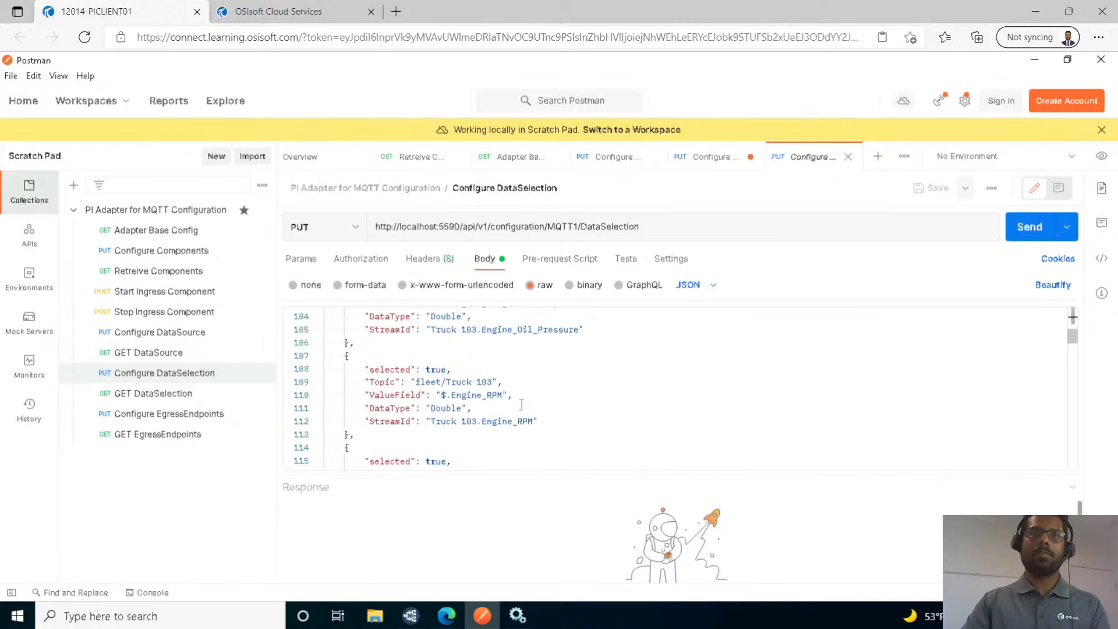
scroll(519, 405, "up", 6)
scroll(521, 404, "up", 20)
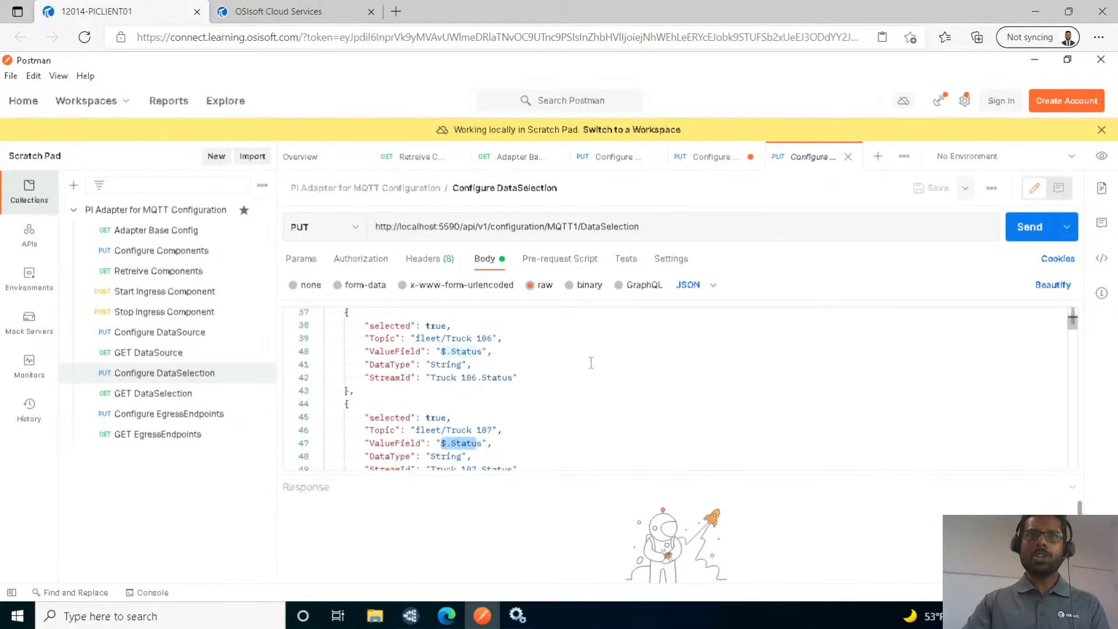
Send the Configure DataSelection PUT request, and open, review and send the Configure EgressEndpoints PUT request for the OCS endpoint.
left_click(1027, 227)
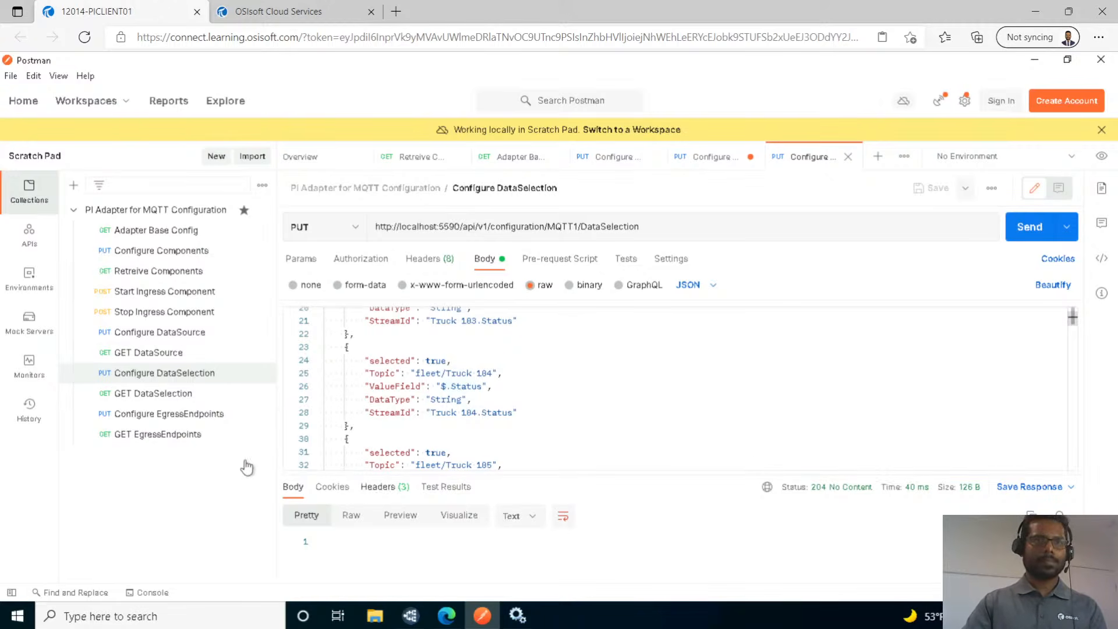
left_click(175, 414)
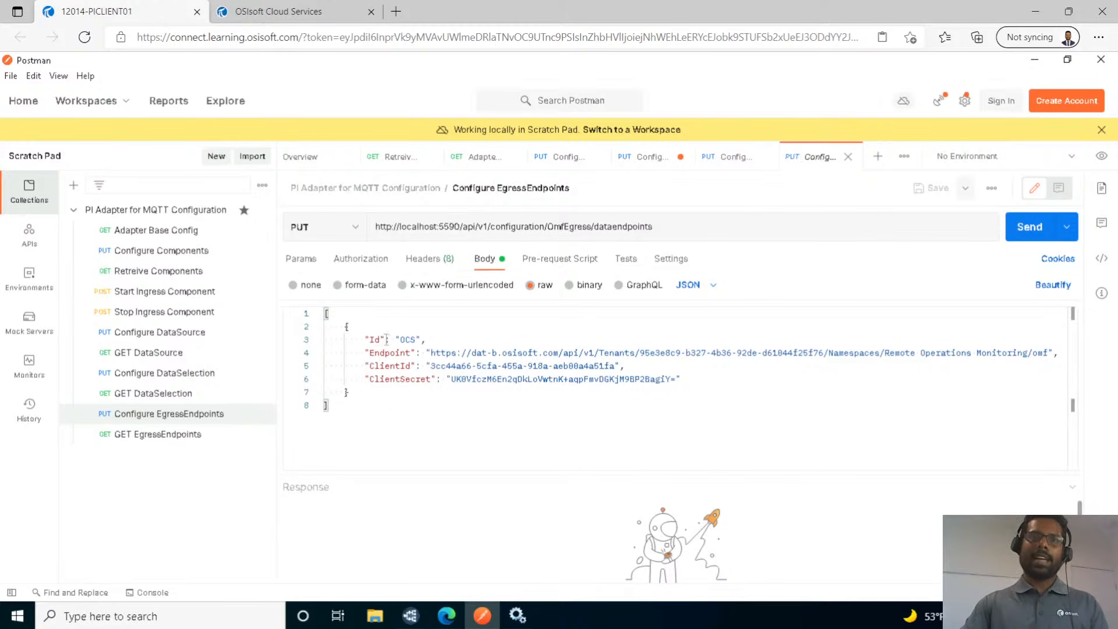
left_click_drag(395, 339, 1054, 354)
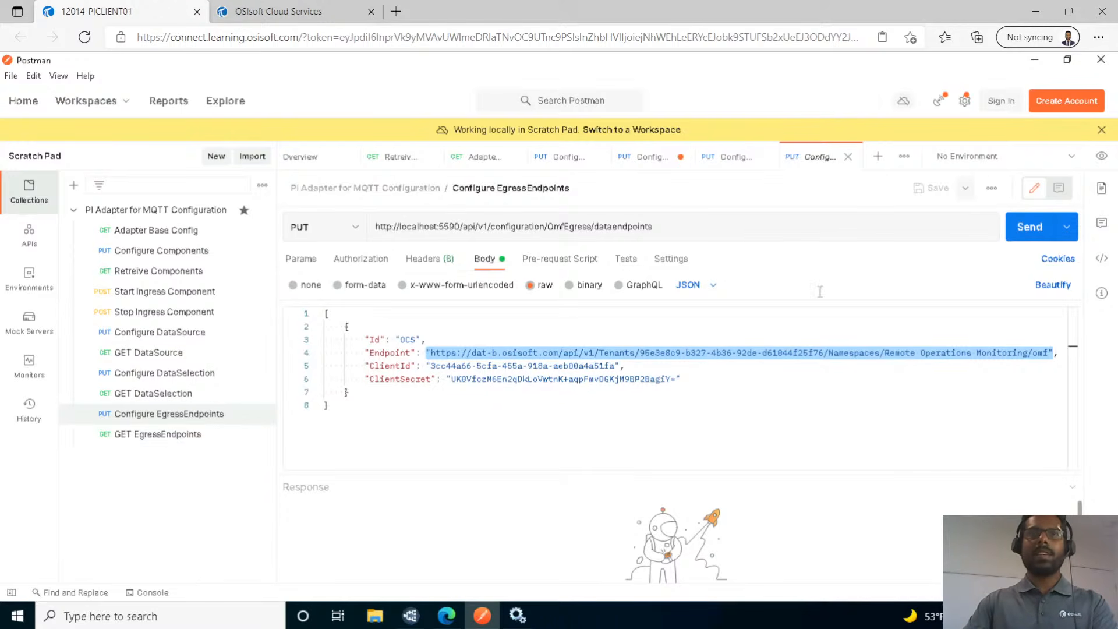
left_click(1029, 230)
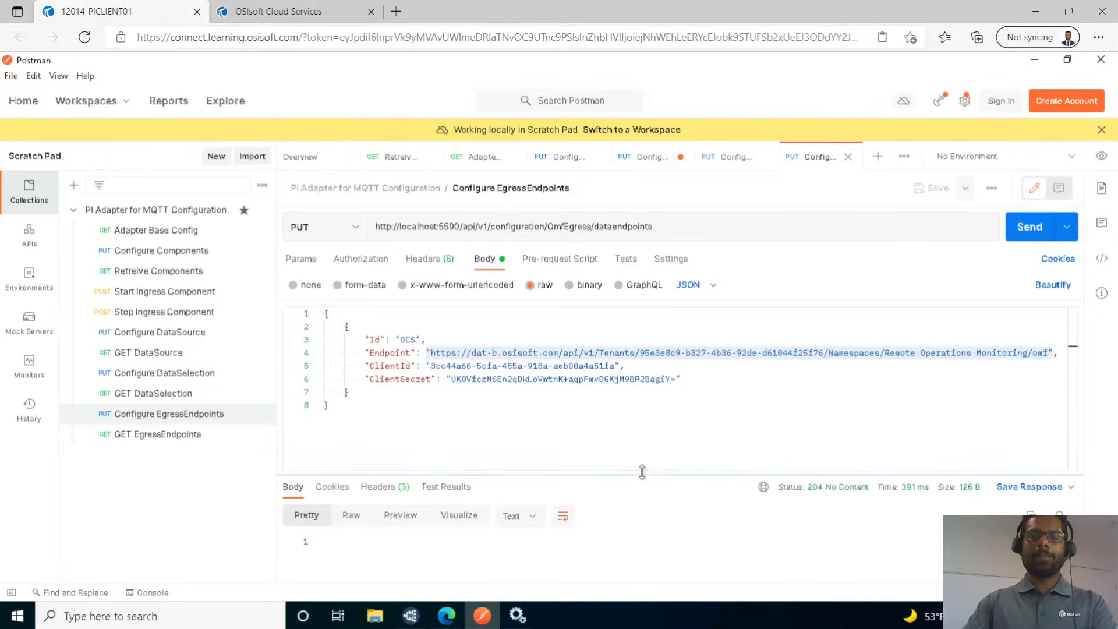
left_click_drag(641, 470, 649, 428)
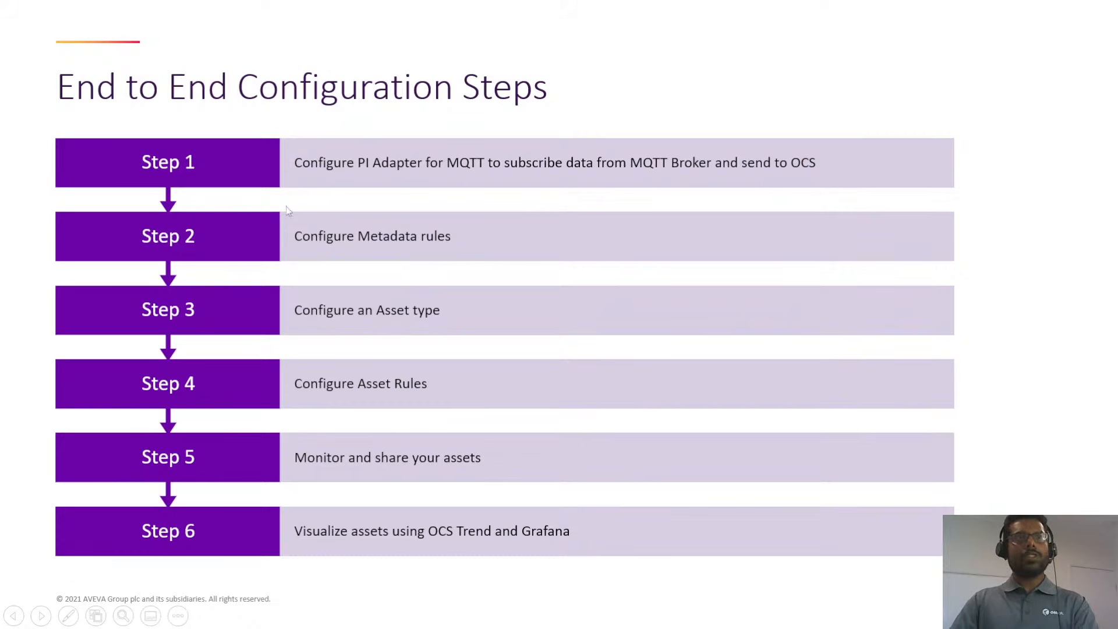
key("ctrl+l")
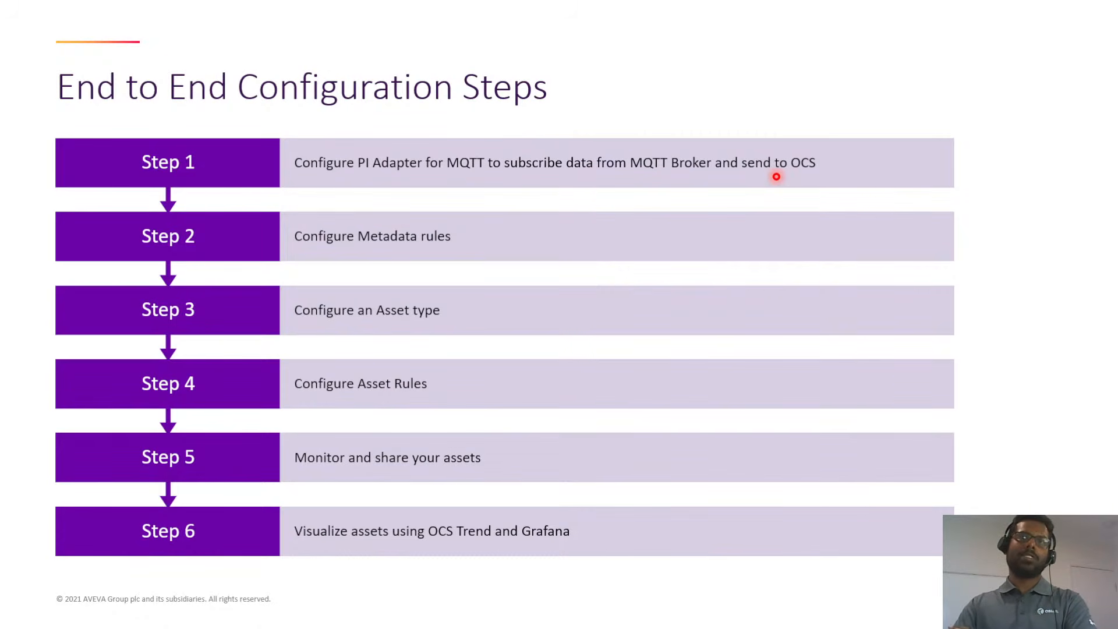
key("ctrl+l")
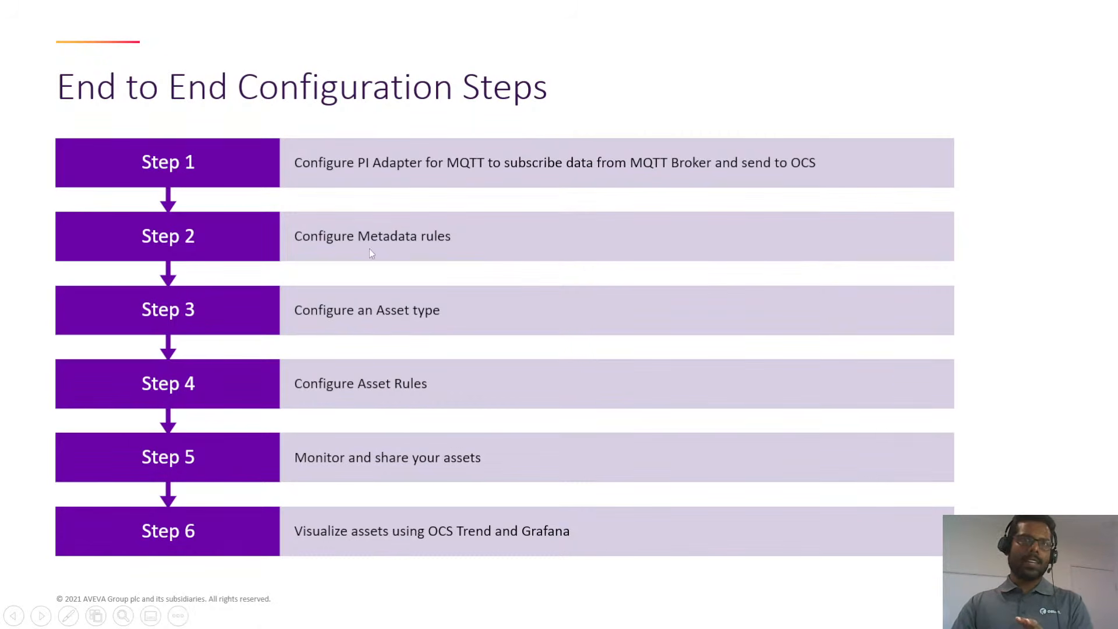
key("ctrl+l")
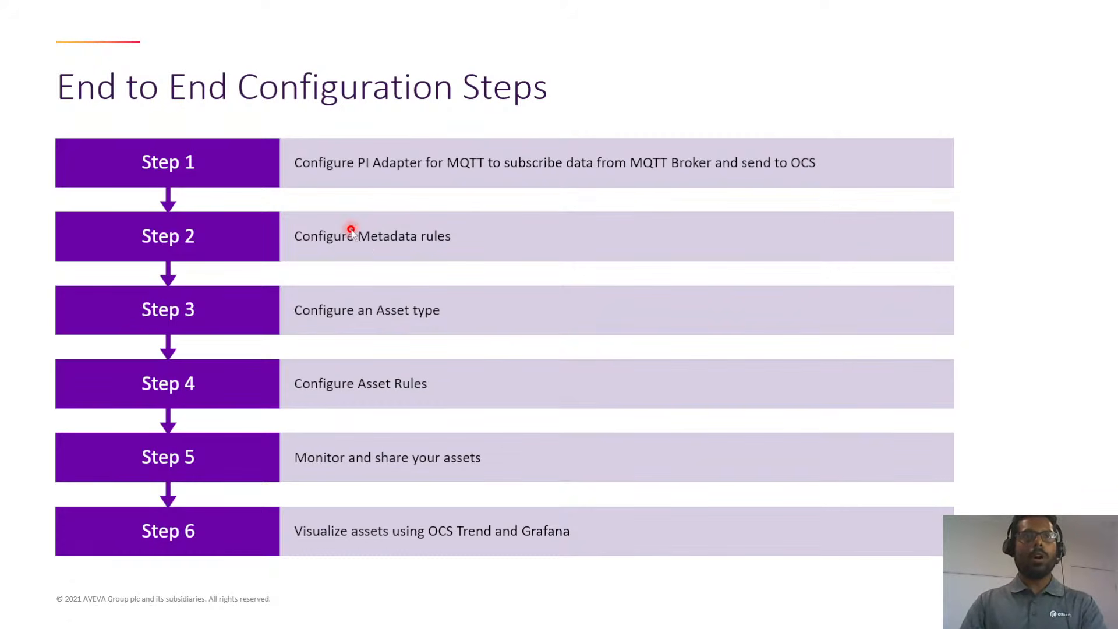
key("ctrl+l")
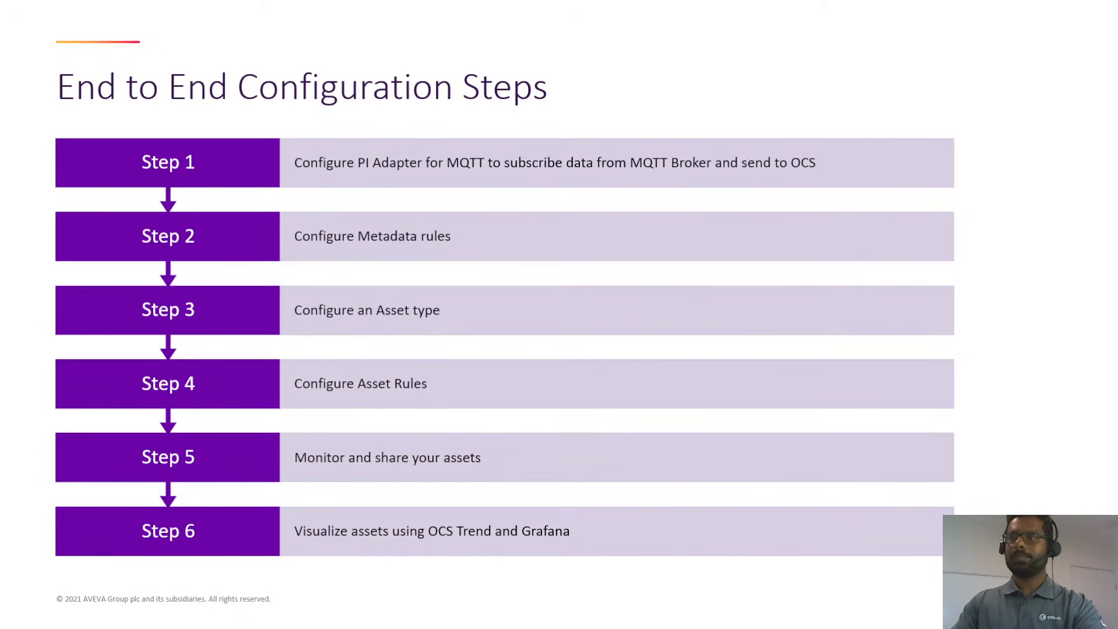
Switch to the OSIsoft Cloud Services portal in the browser and check its URL and the signed-in account's tenant.
key("alt+Tab")
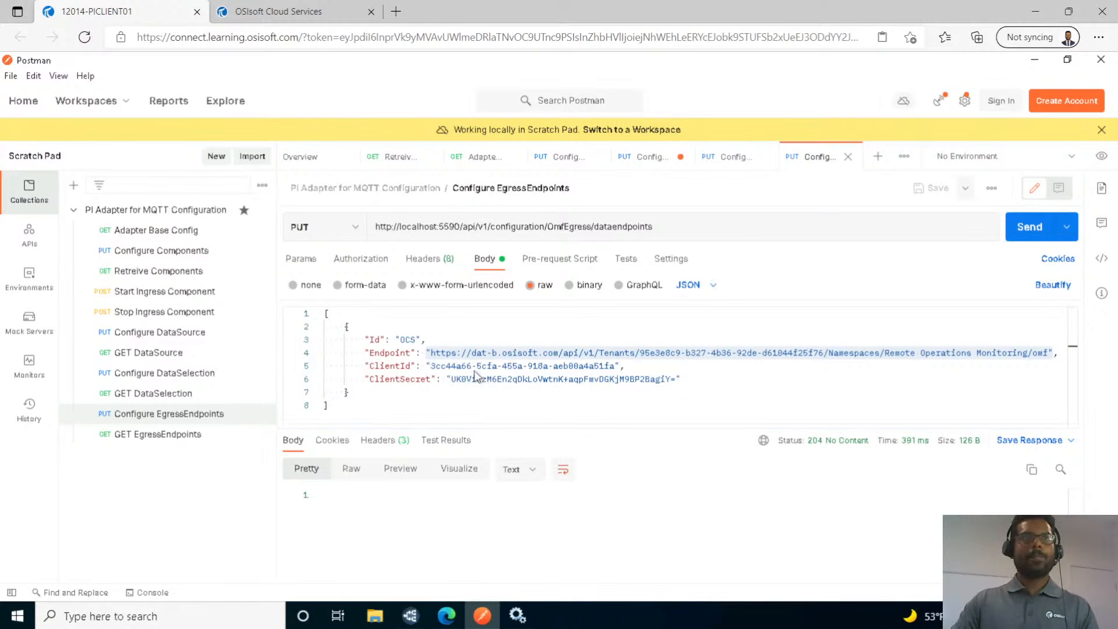
left_click(303, 14)
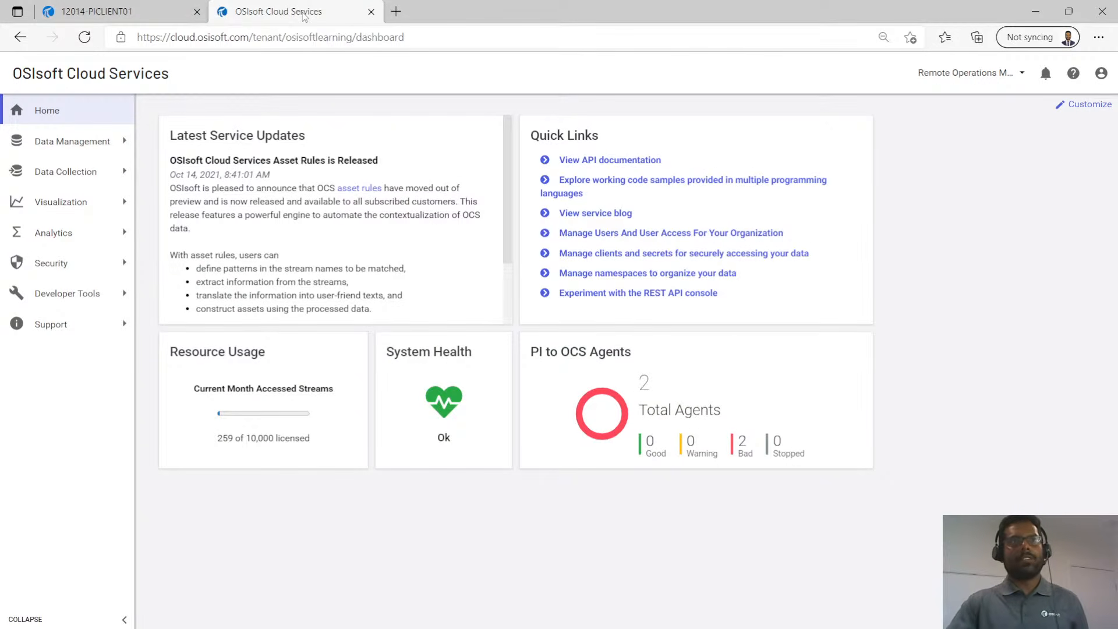
left_click_drag(170, 38, 398, 38)
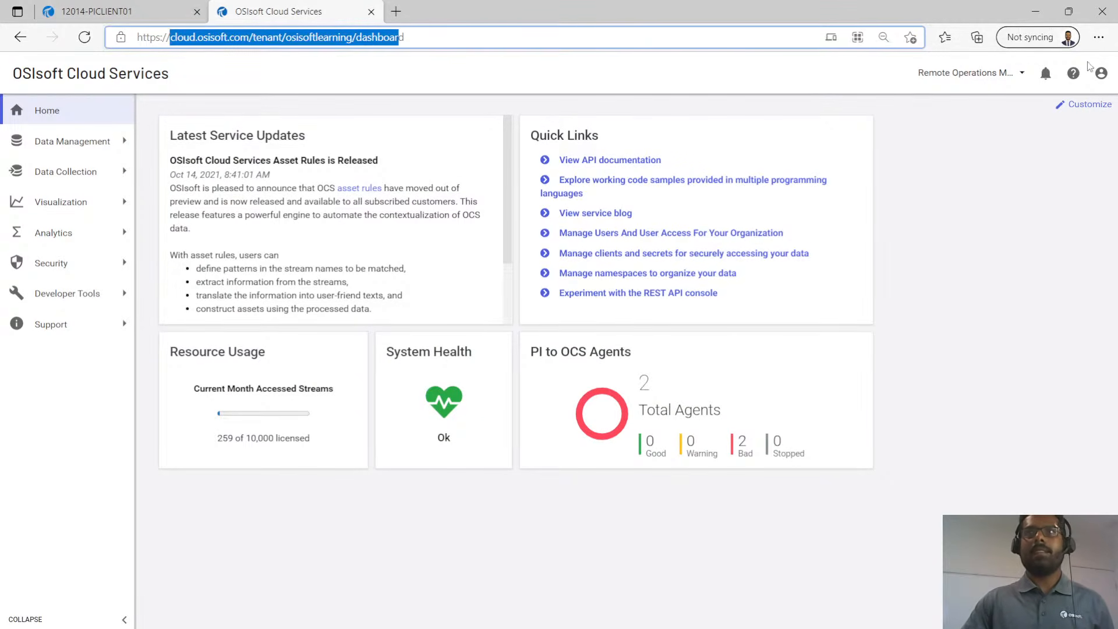
left_click(1100, 72)
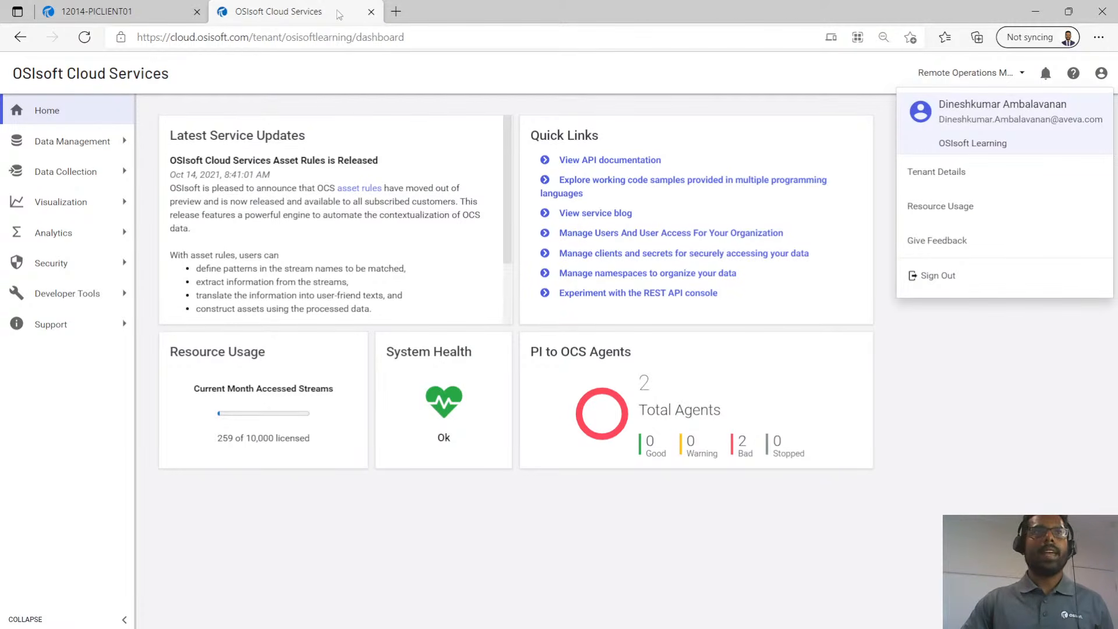
left_click(80, 145)
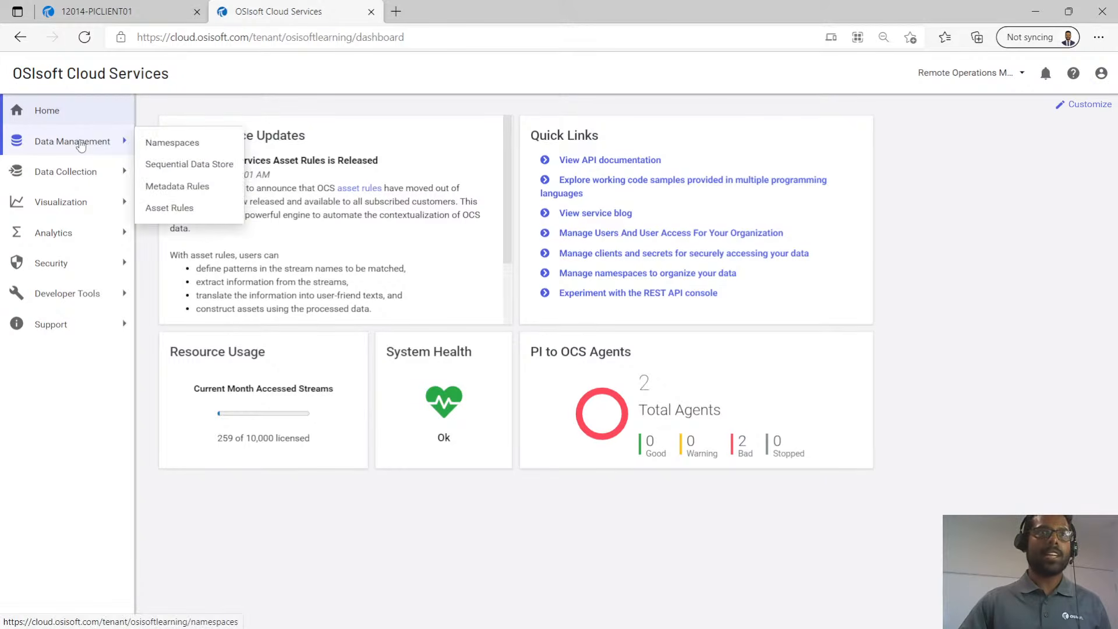
left_click(69, 170)
left_click(64, 208)
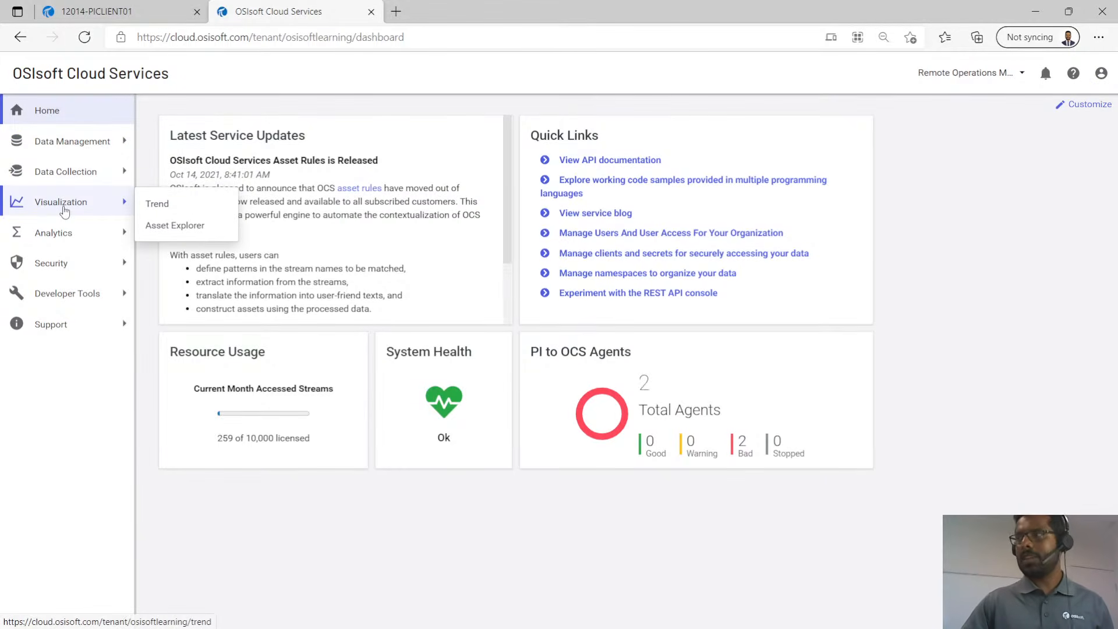
left_click(55, 232)
left_click(51, 265)
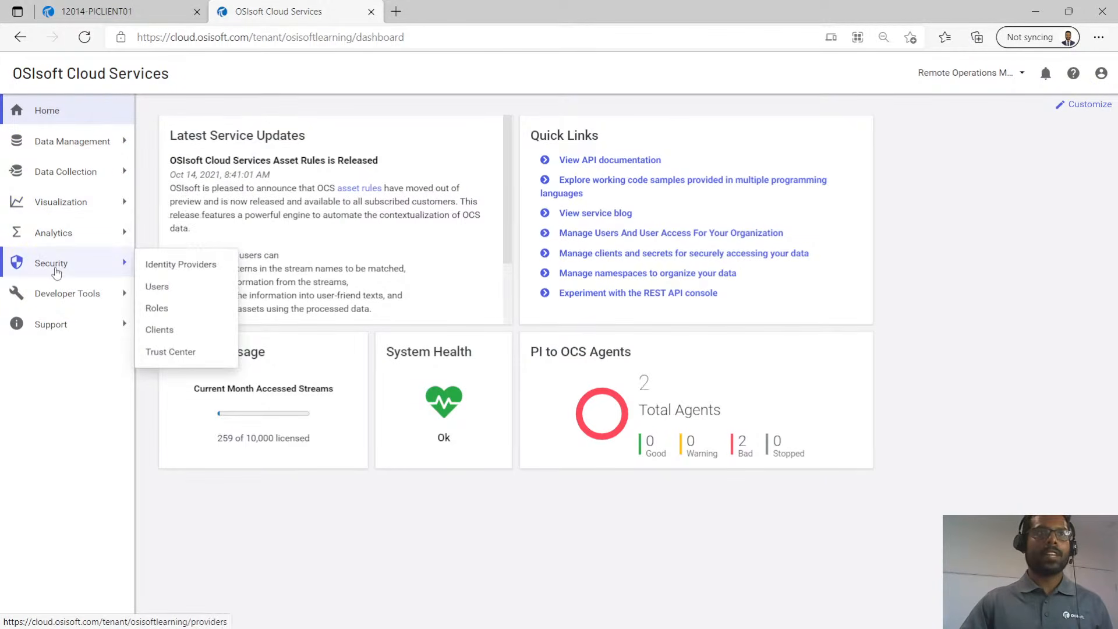
left_click(66, 140)
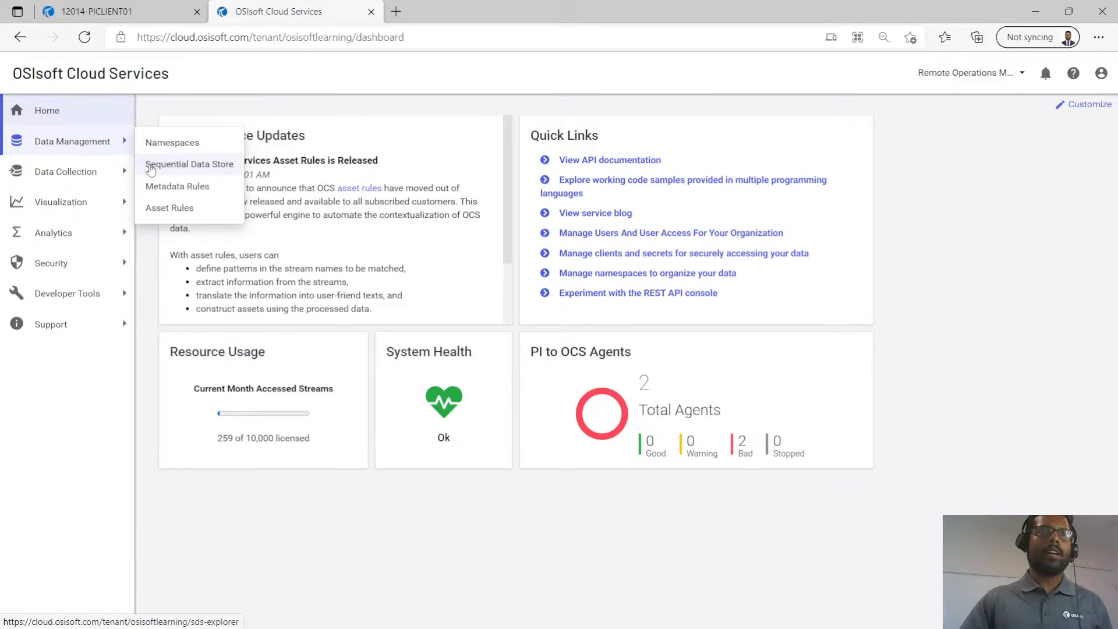
left_click(88, 146)
left_click(112, 147)
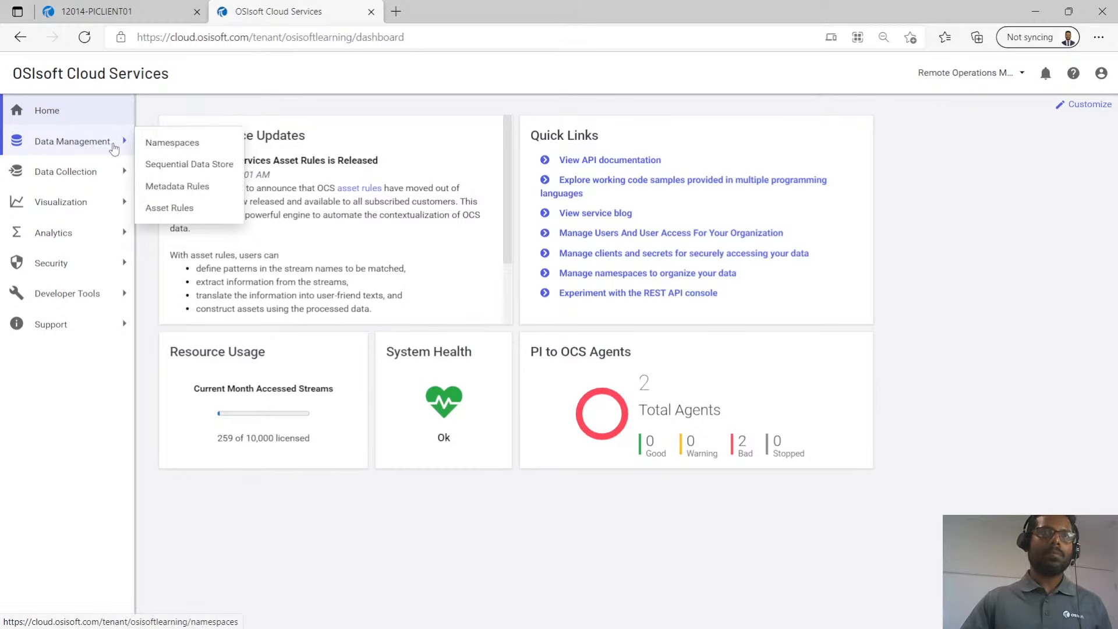
left_click(172, 169)
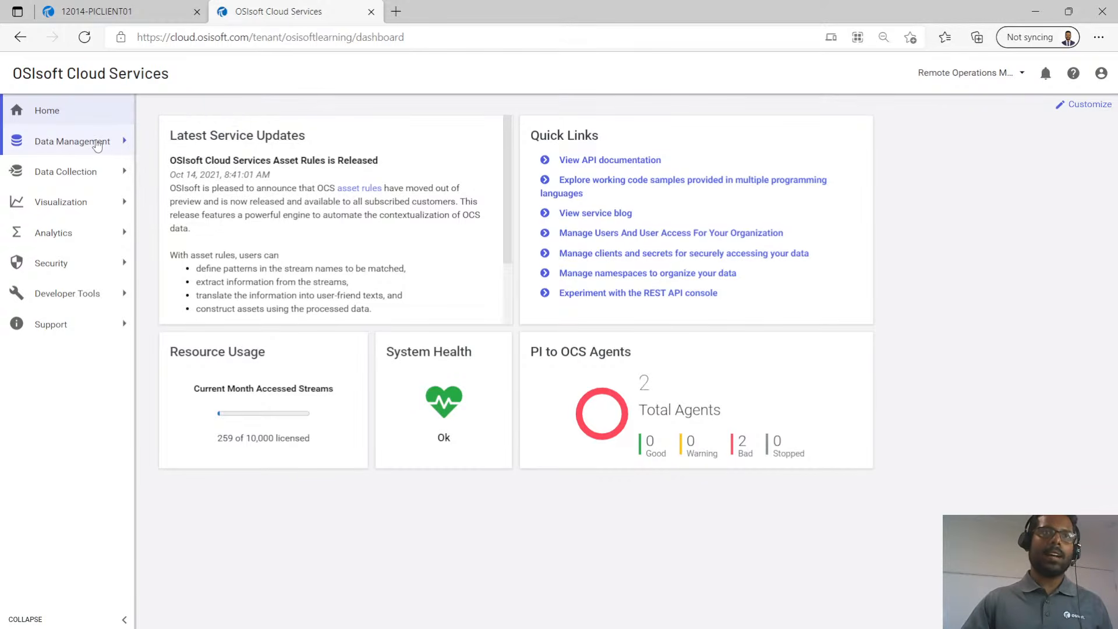
Open the Sequential Data Store and search for streams starting with the user's own name prefix, using a trailing * wildcard.
left_click(97, 145)
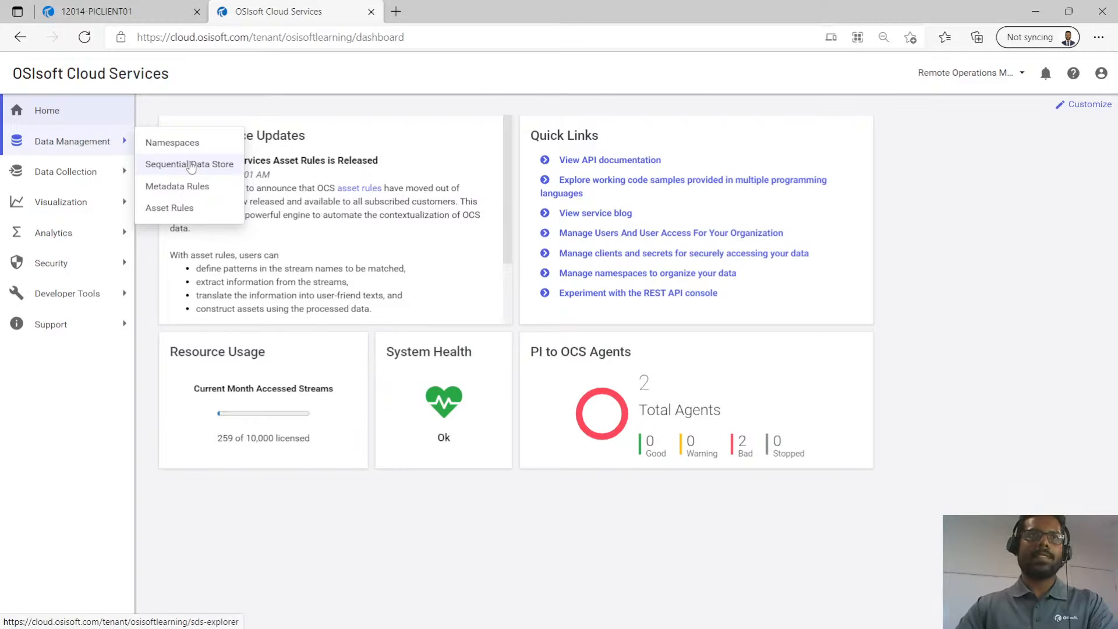
left_click(190, 166)
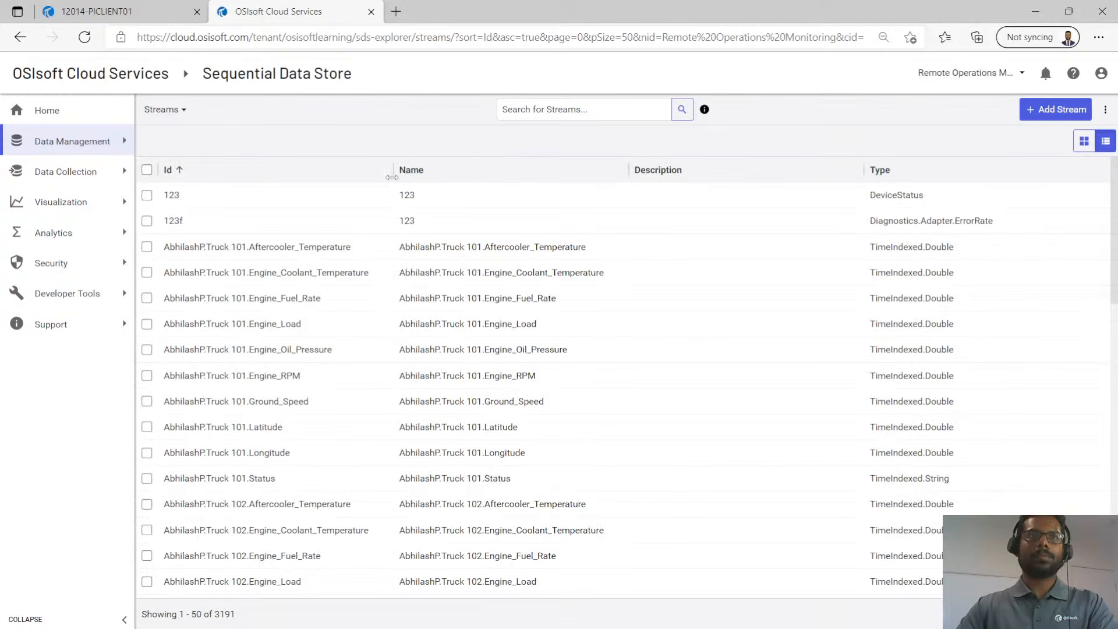
left_click(530, 109)
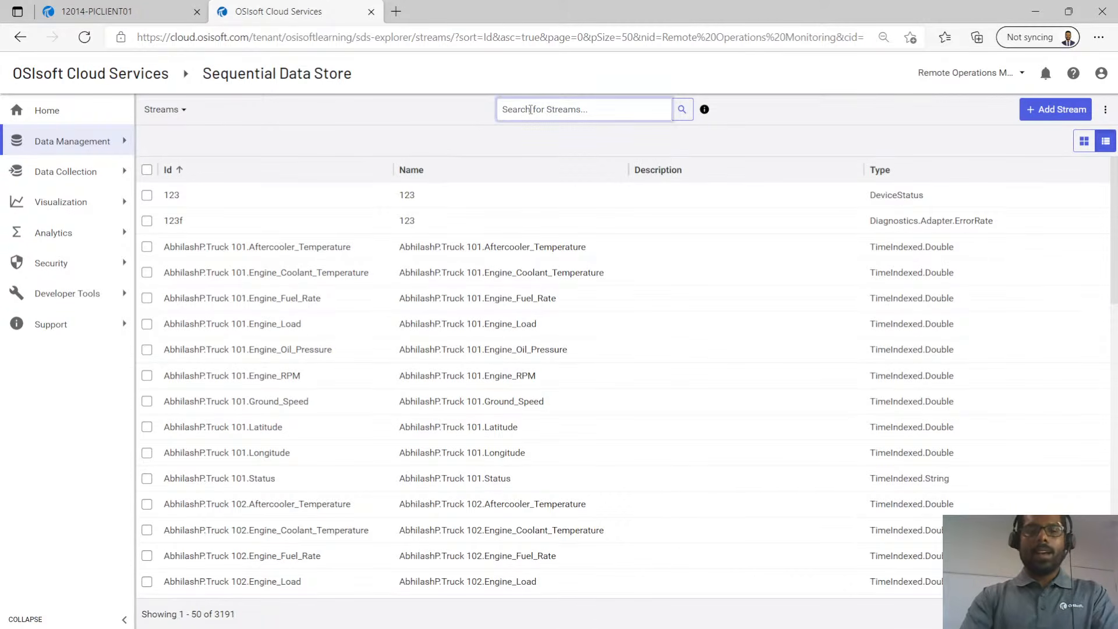
type("Sardin")
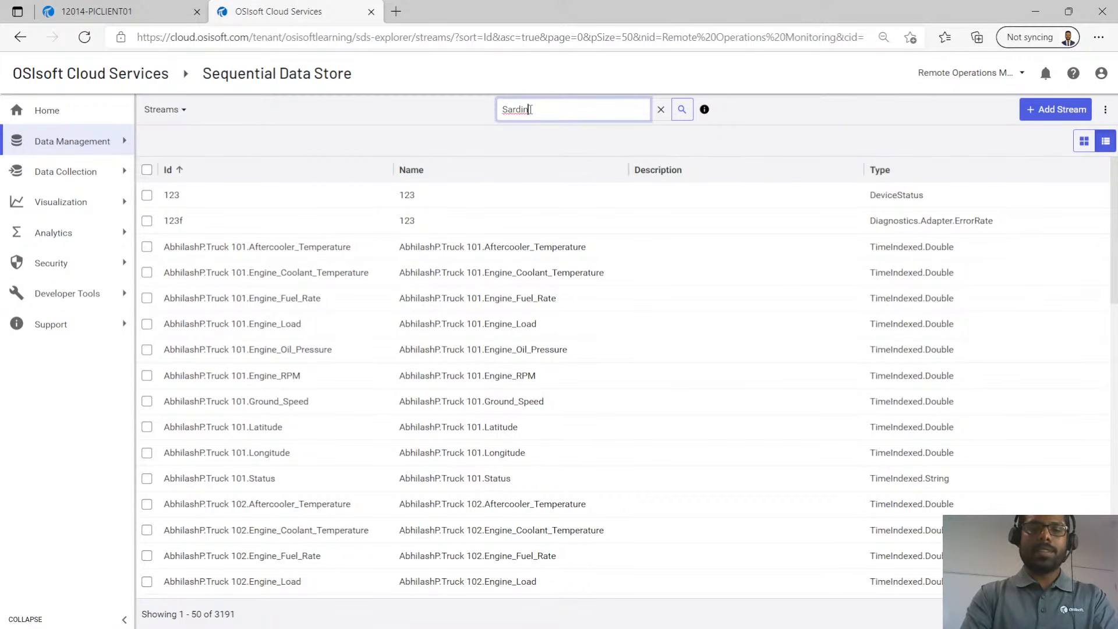
type("*")
key("Return")
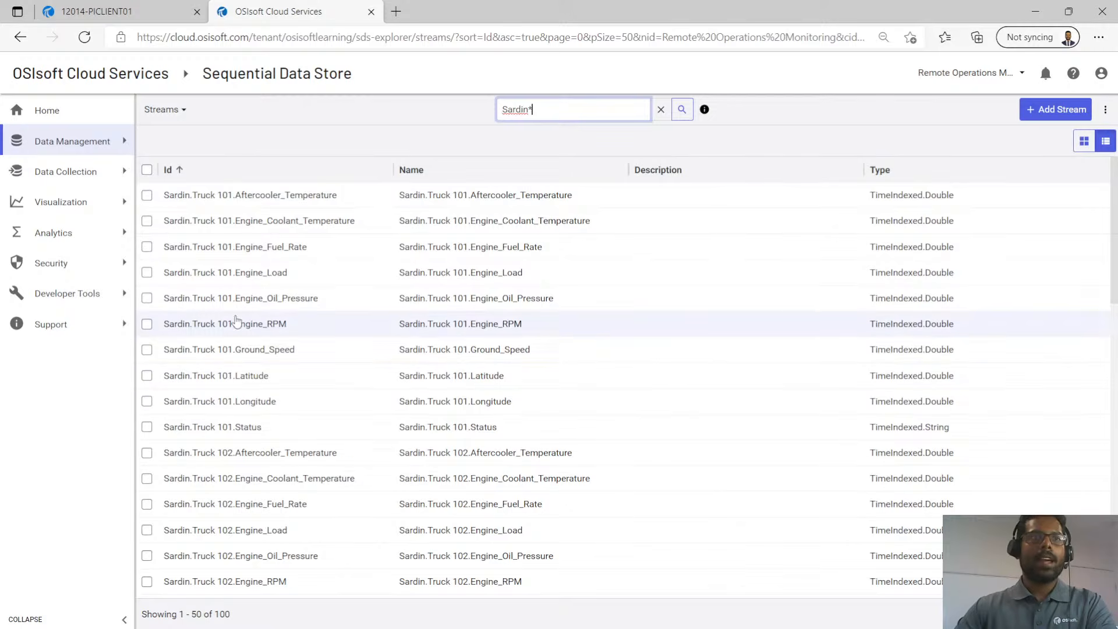
Browse both pages of matching truck streams, and set the list to show 100 items per page.
scroll(220, 306, "down", 15)
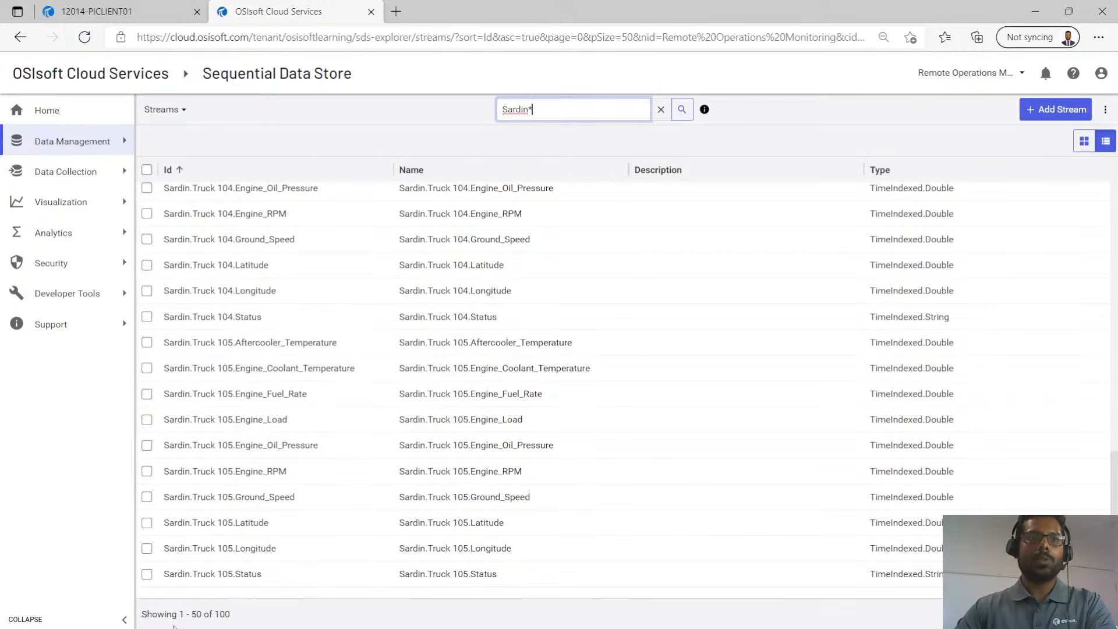
left_click_drag(180, 613, 236, 616)
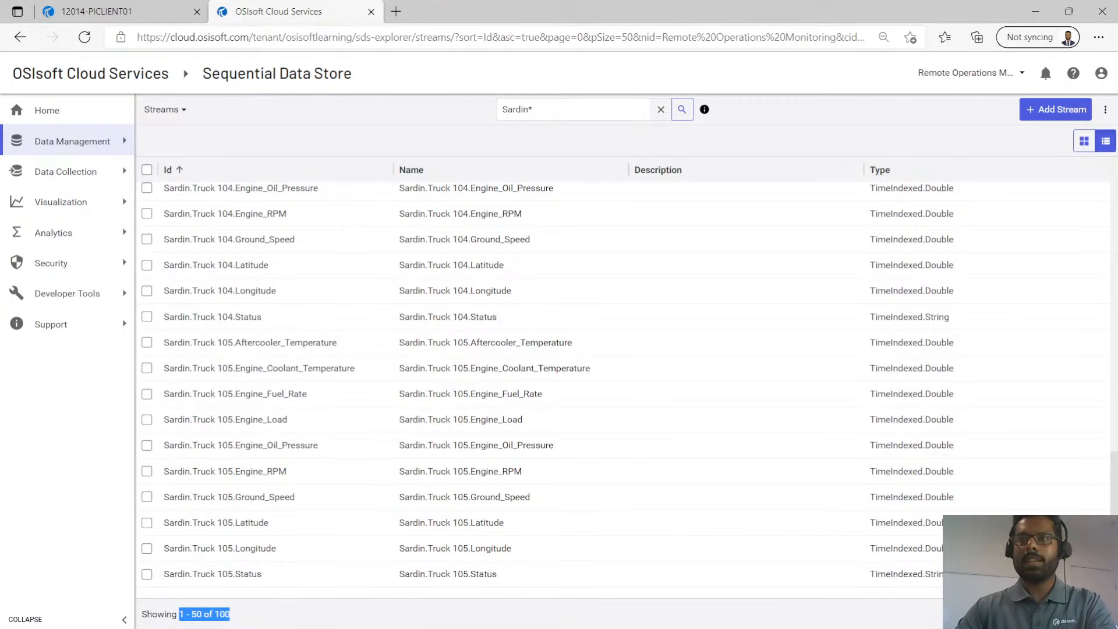
left_click(1089, 613)
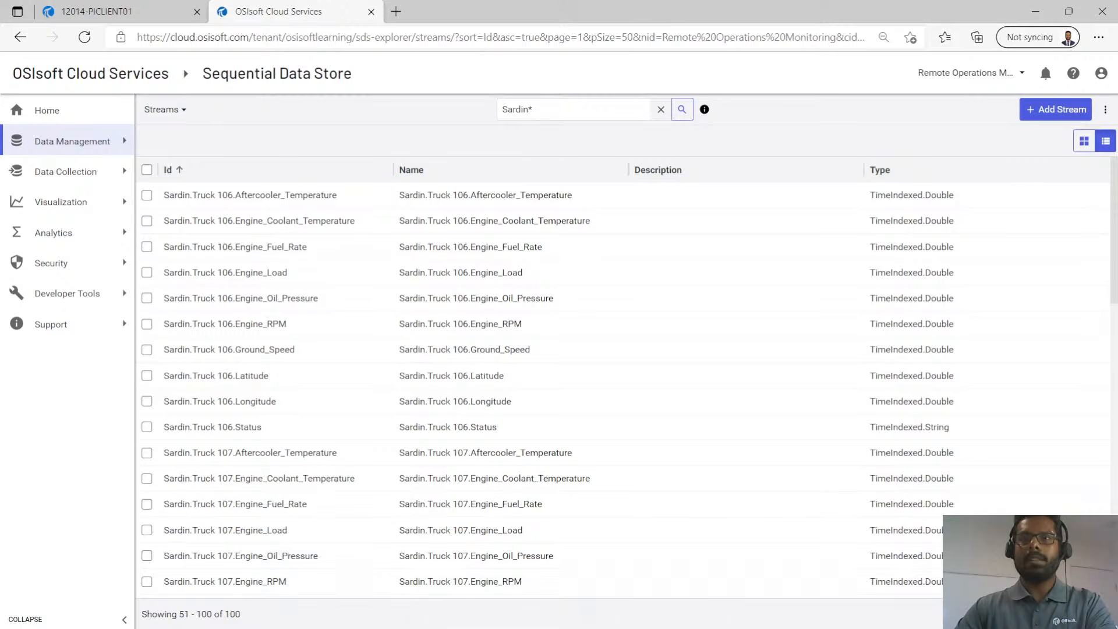
left_click(1029, 605)
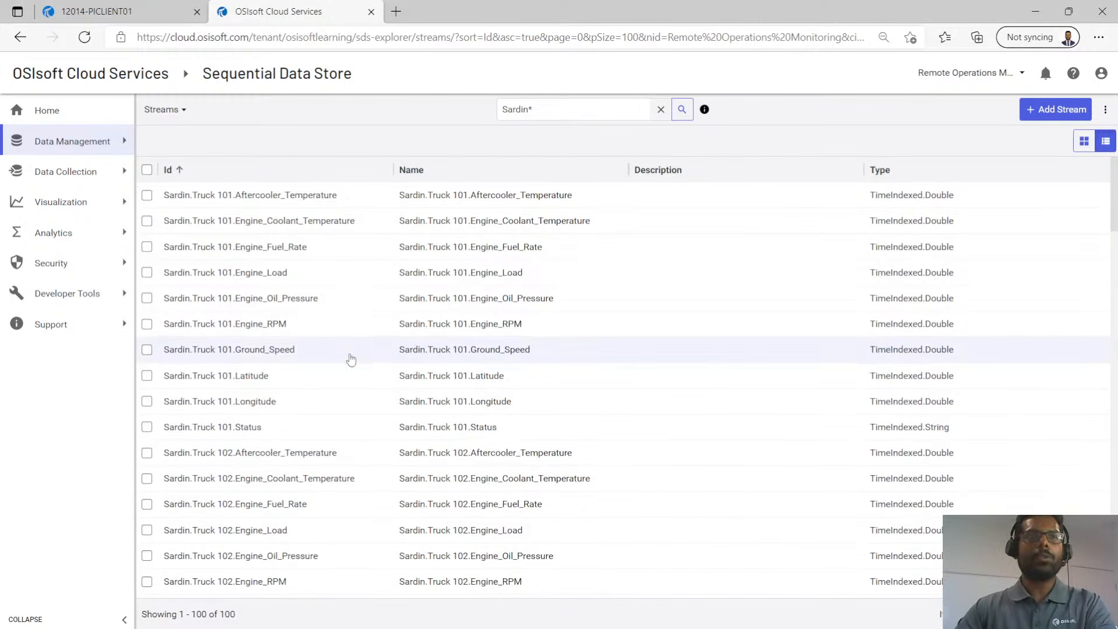
Open the Truck 101.Aftercooler_Temperature stream and examine its metadata and tags.
scroll(367, 431, "down", 3)
scroll(390, 484, "up", 3)
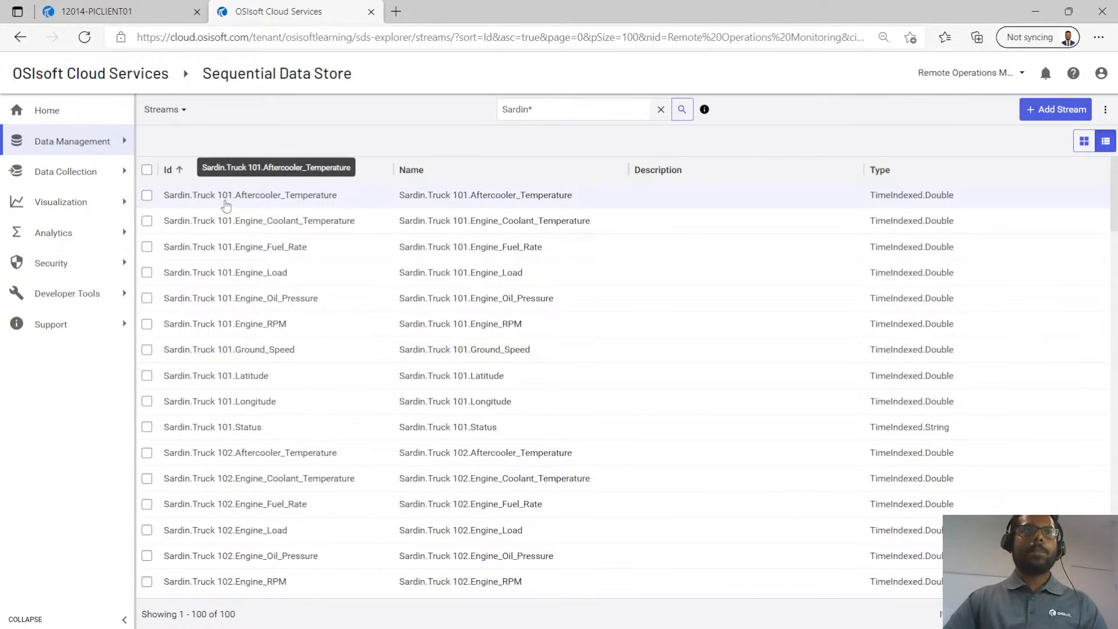
left_click(264, 201)
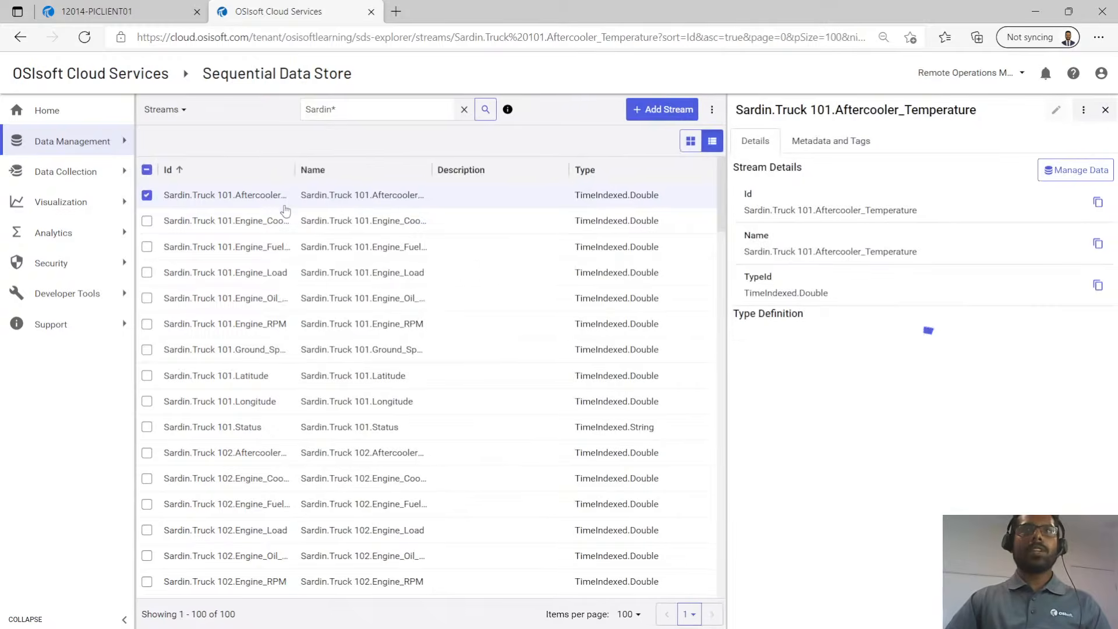
left_click(844, 150)
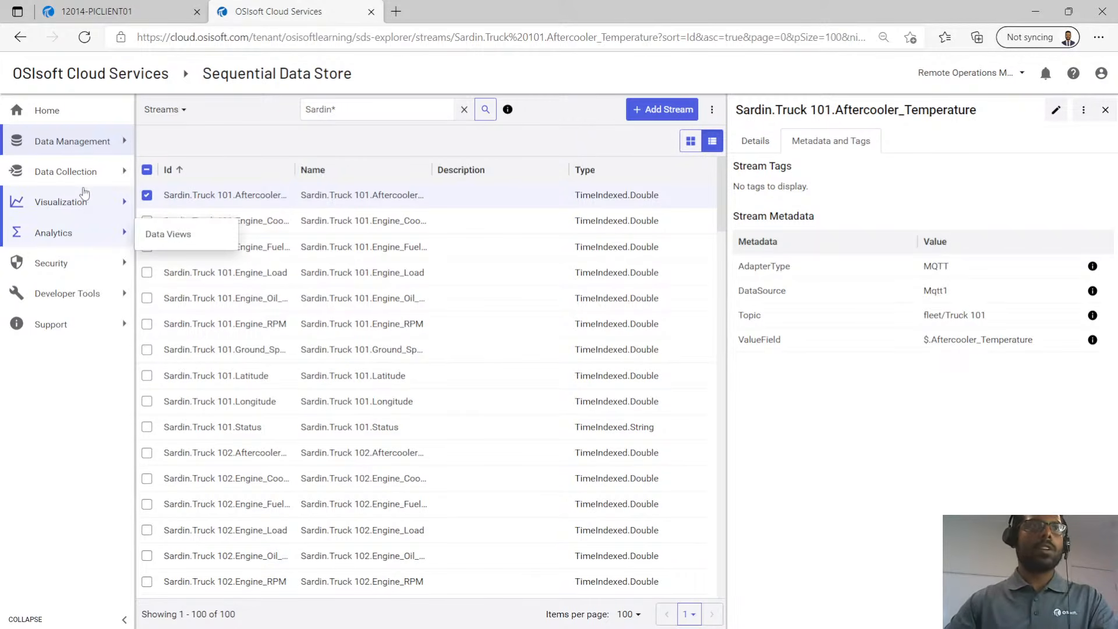
Start a new metadata rule and search for a model stream using the start of the user's name followed by a * wildcard.
mouse_move(108, 141)
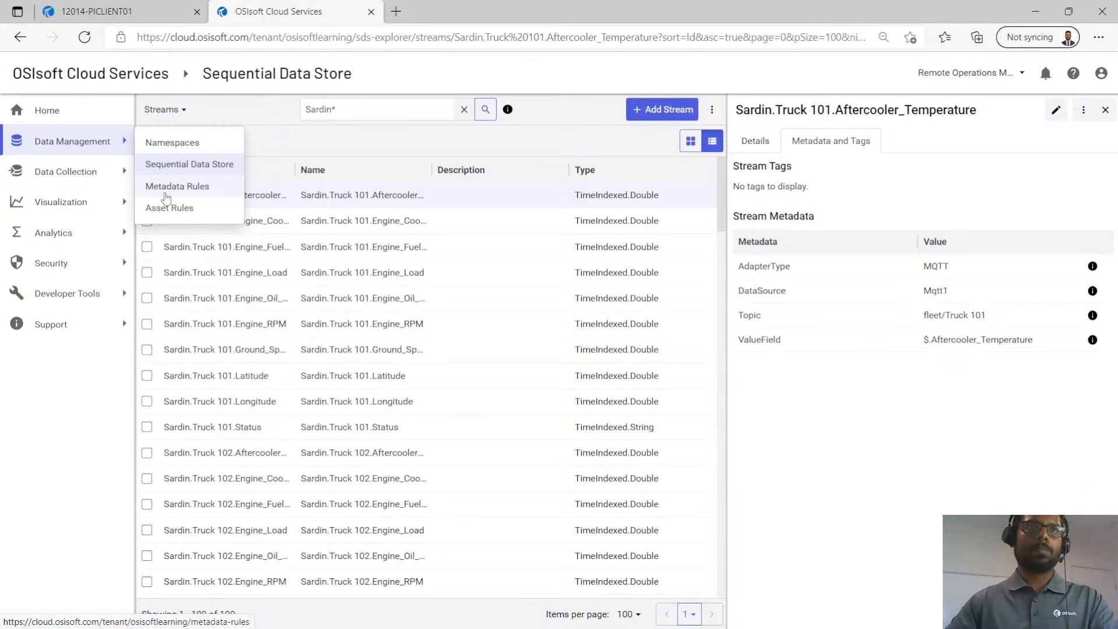
left_click(165, 197)
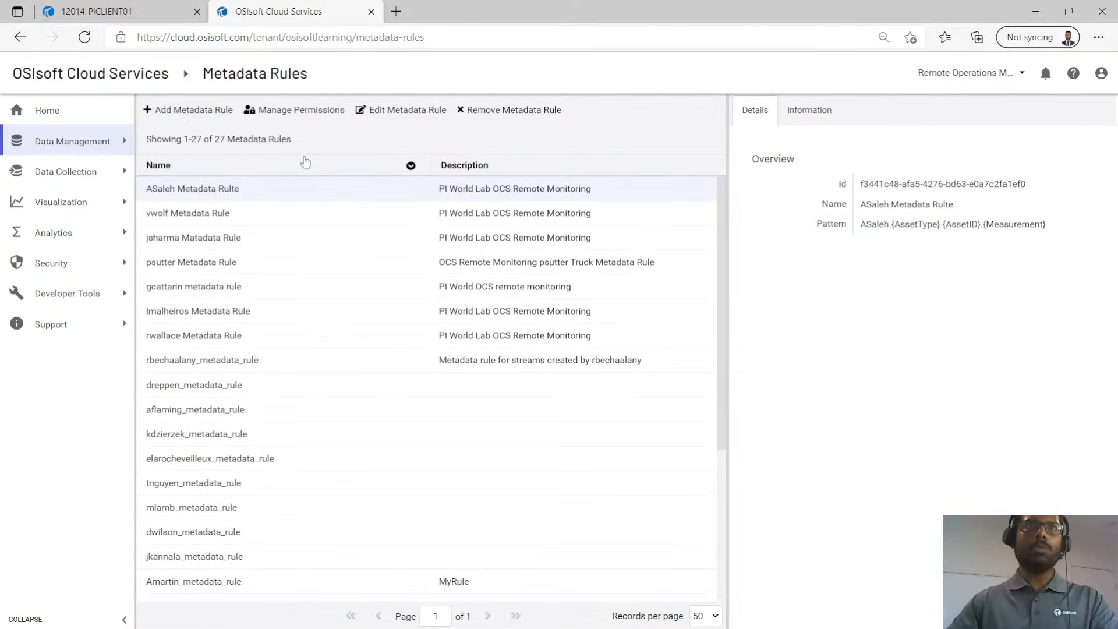
left_click(188, 116)
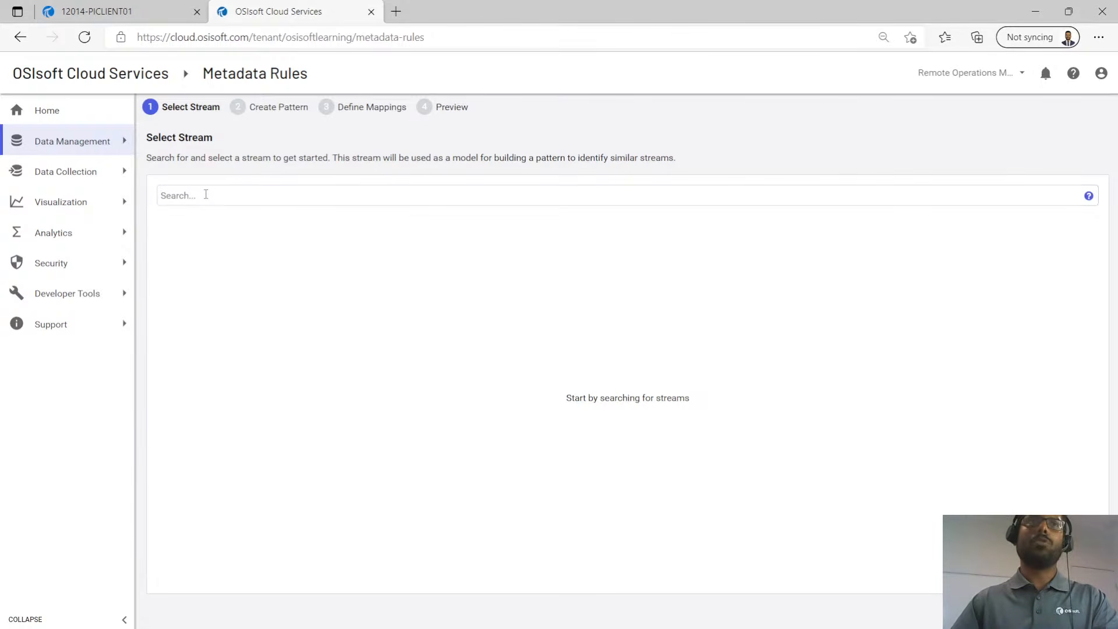
type("Sardi*")
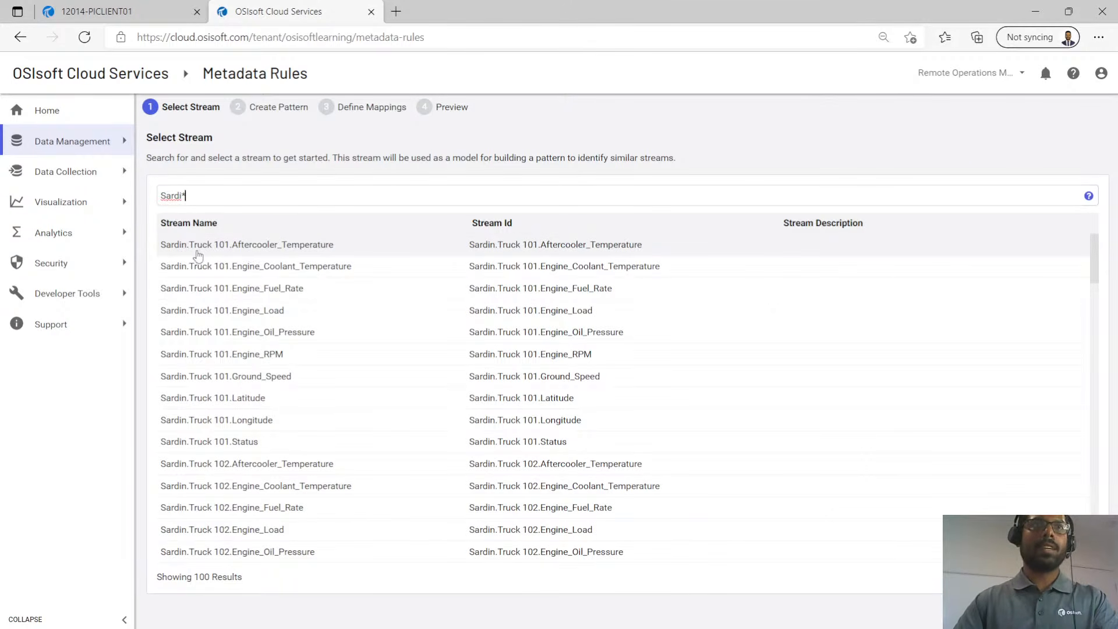
Choose the Truck 101.Aftercooler_Temperature stream as the rule's model and proceed to creating its pattern.
left_click(235, 251)
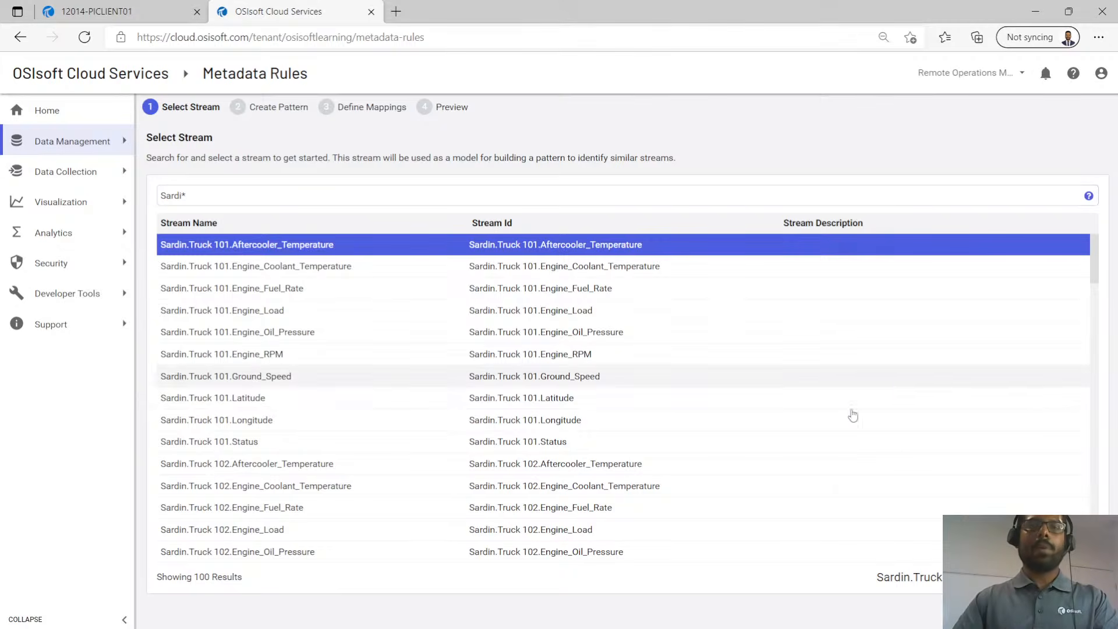
left_click(1048, 577)
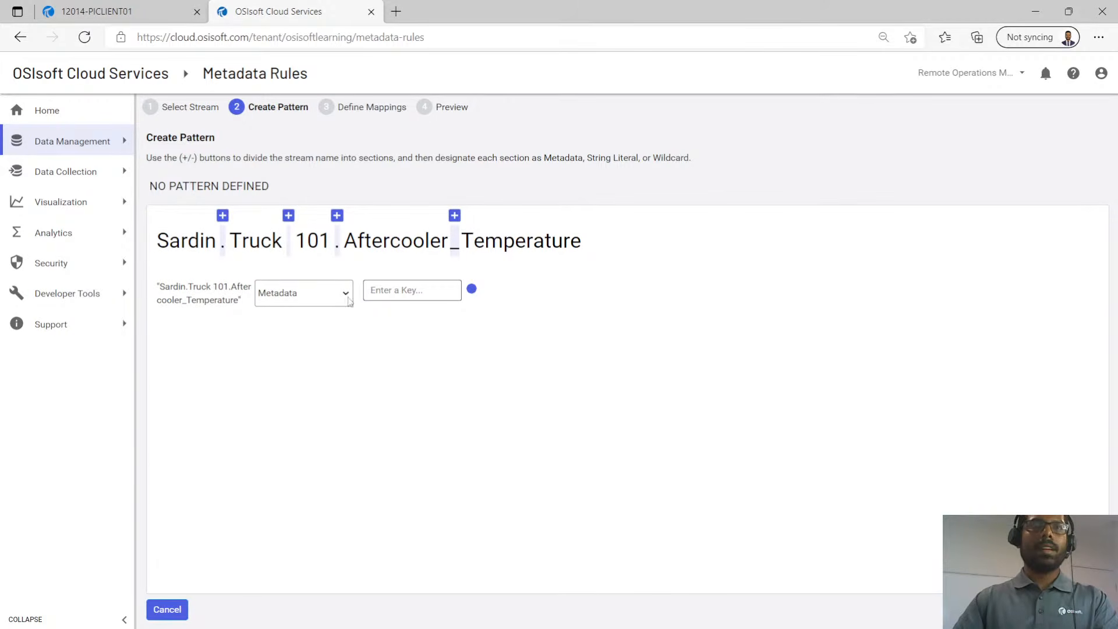
left_click(318, 293)
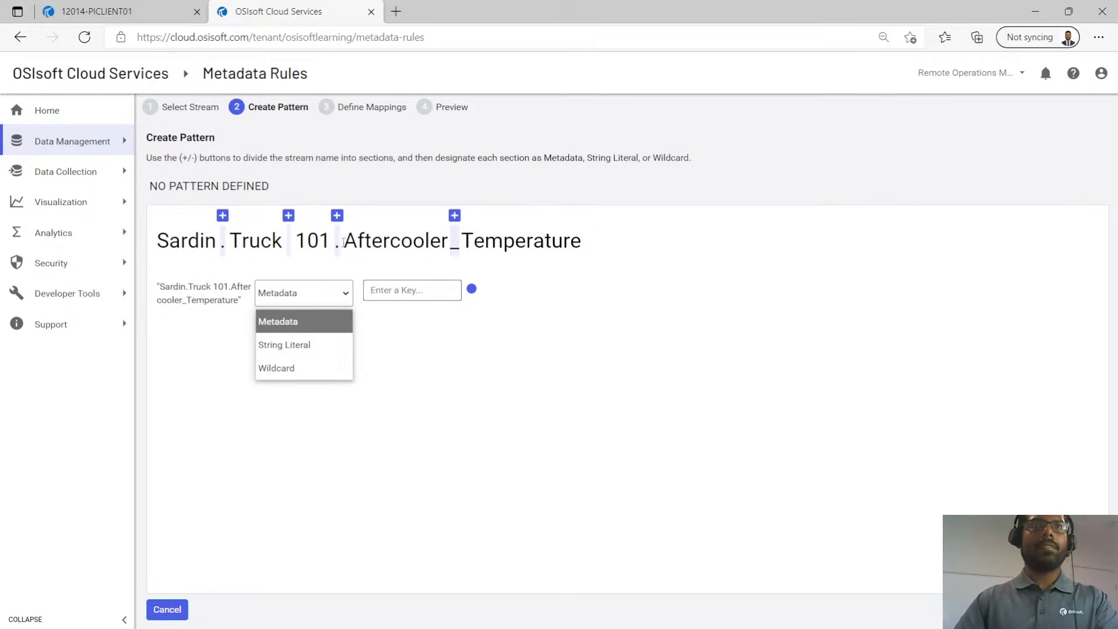
left_click(489, 431)
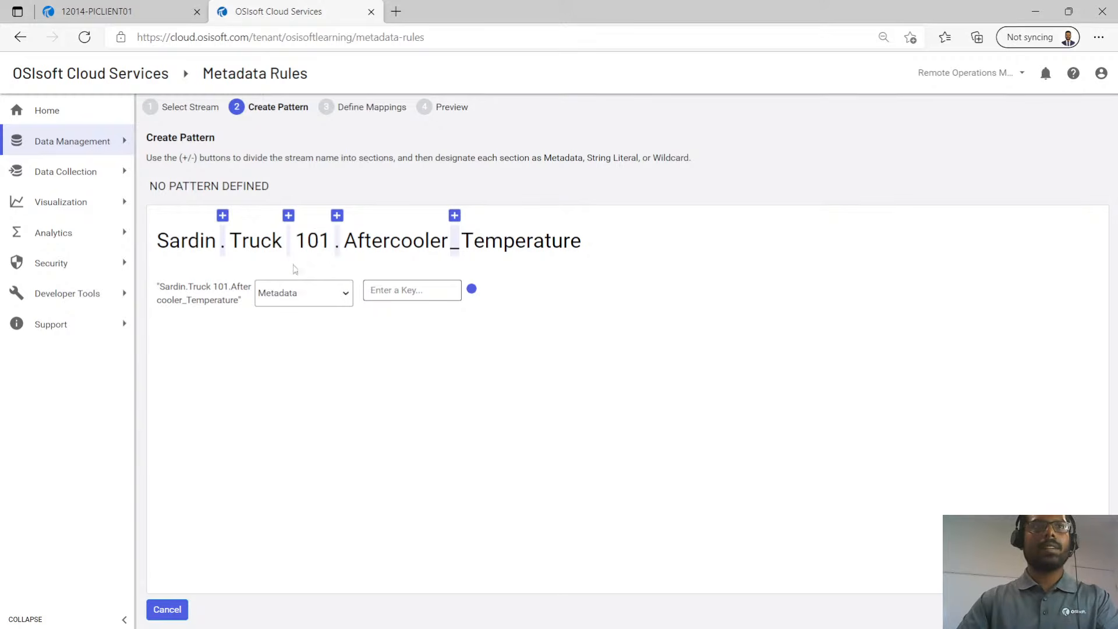
Split the leading name prefix from the rest of the stream name and designate it as a String Literal.
left_click(222, 216)
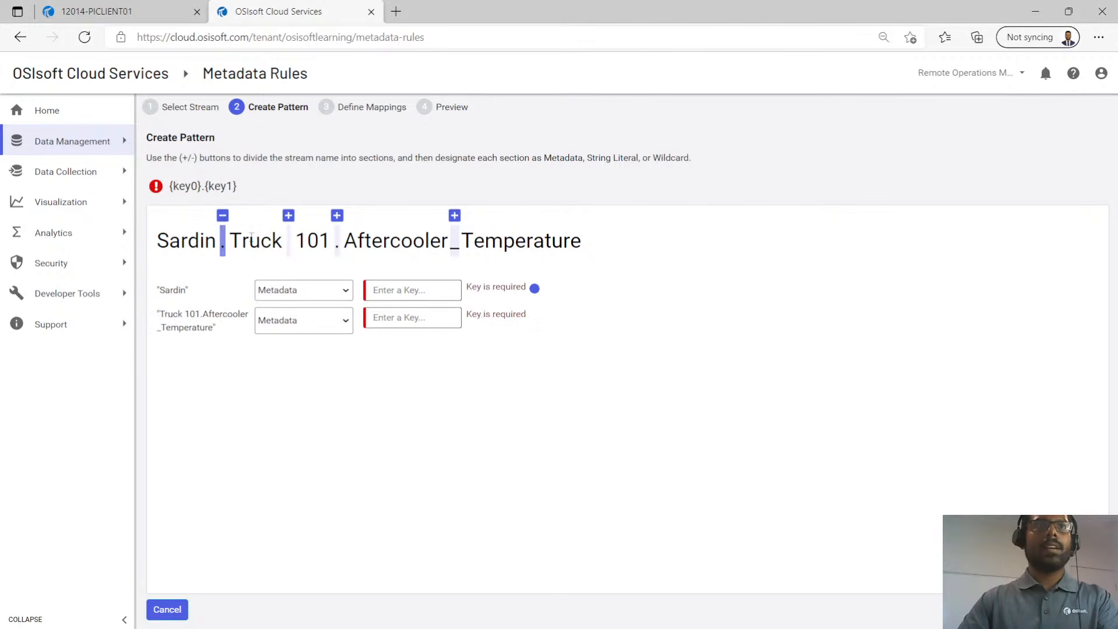
left_click(339, 299)
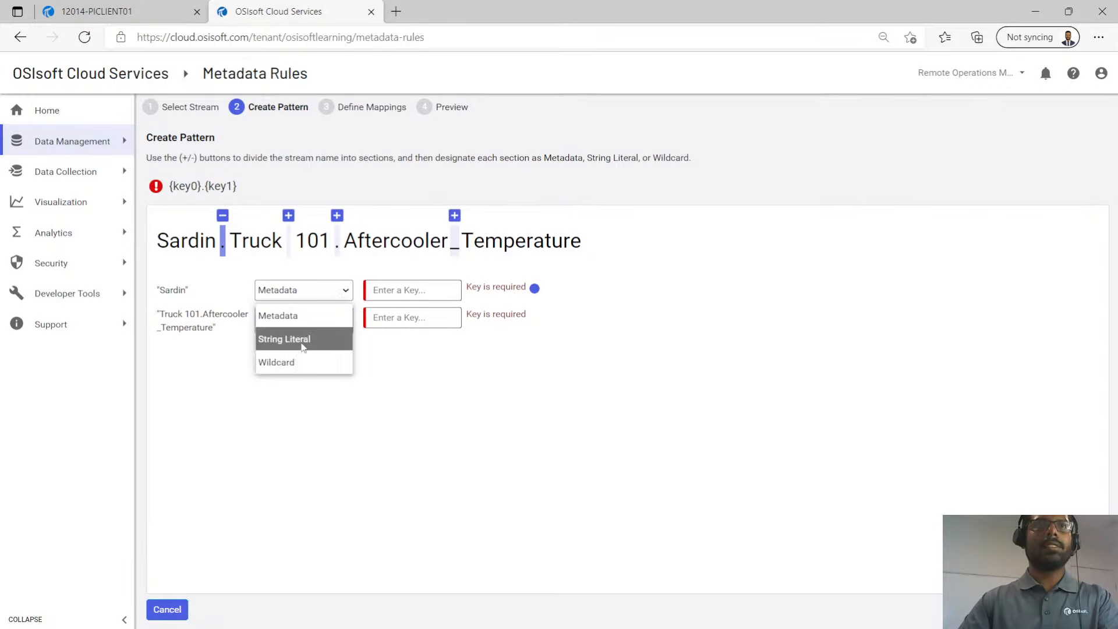
left_click(315, 336)
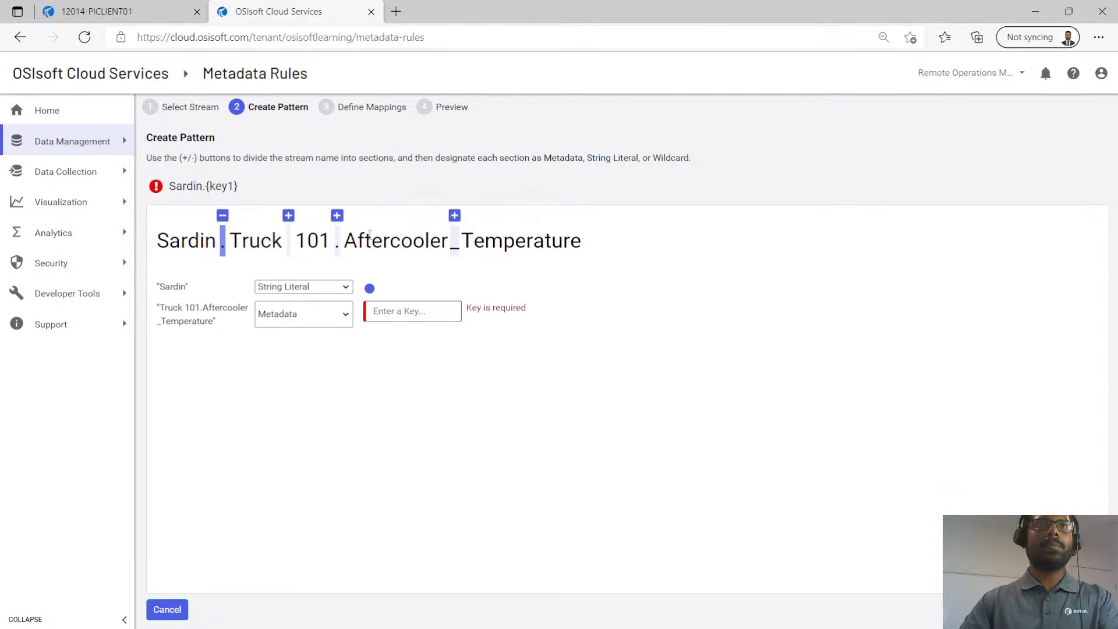
Split the stream name after Truck 101 and designate the "Truck 101" section as Metadata with the key Truck ID.
left_click(336, 215)
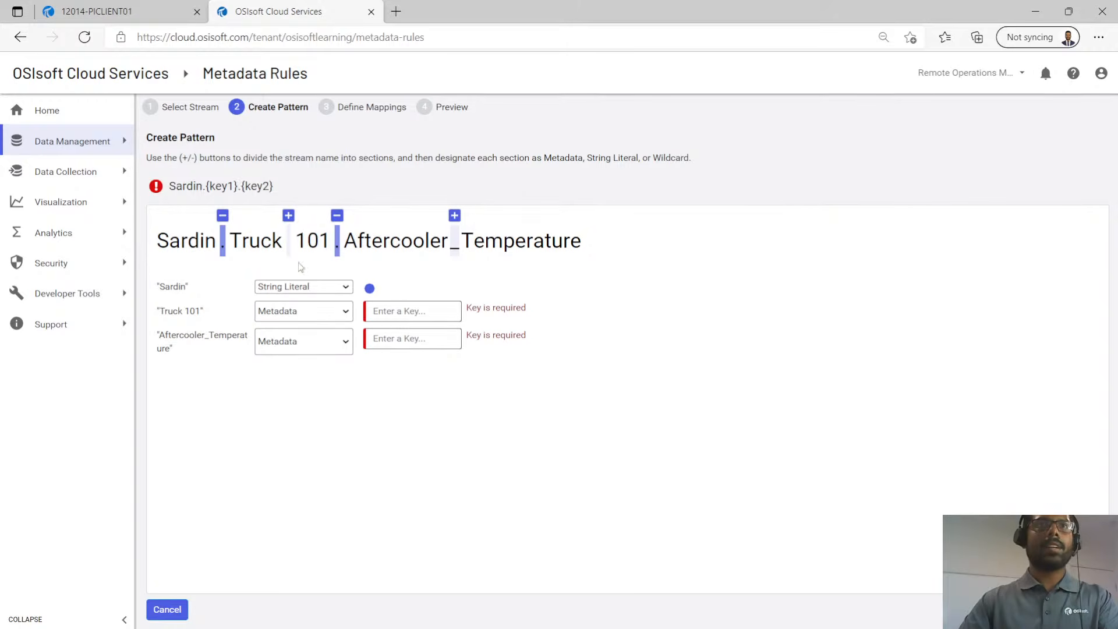
left_click(338, 318)
left_click(304, 336)
left_click(387, 308)
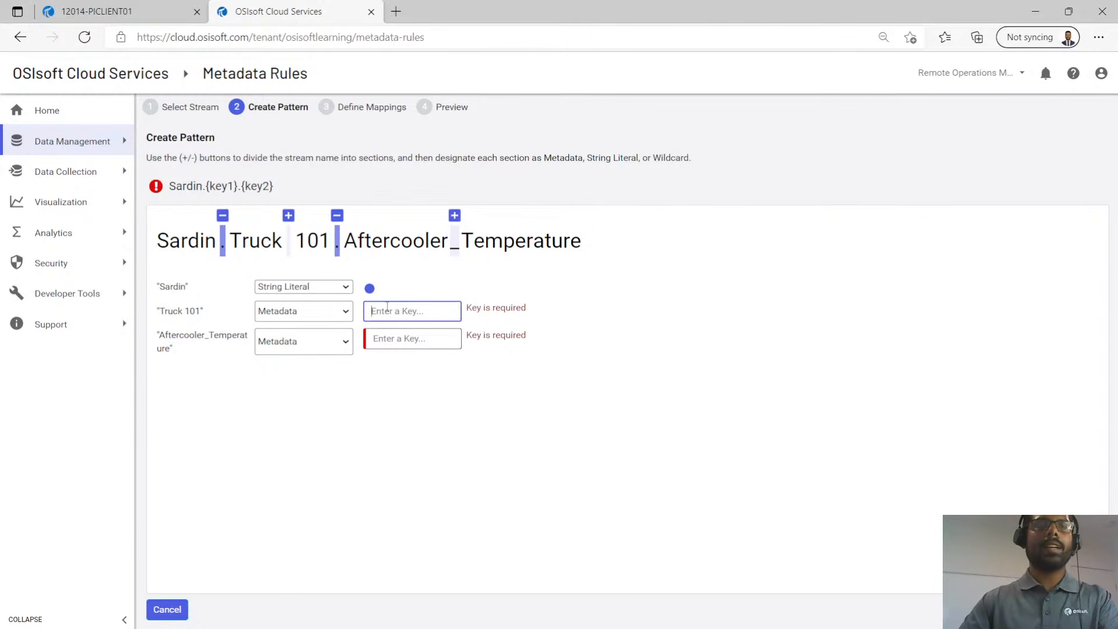
type("Tru")
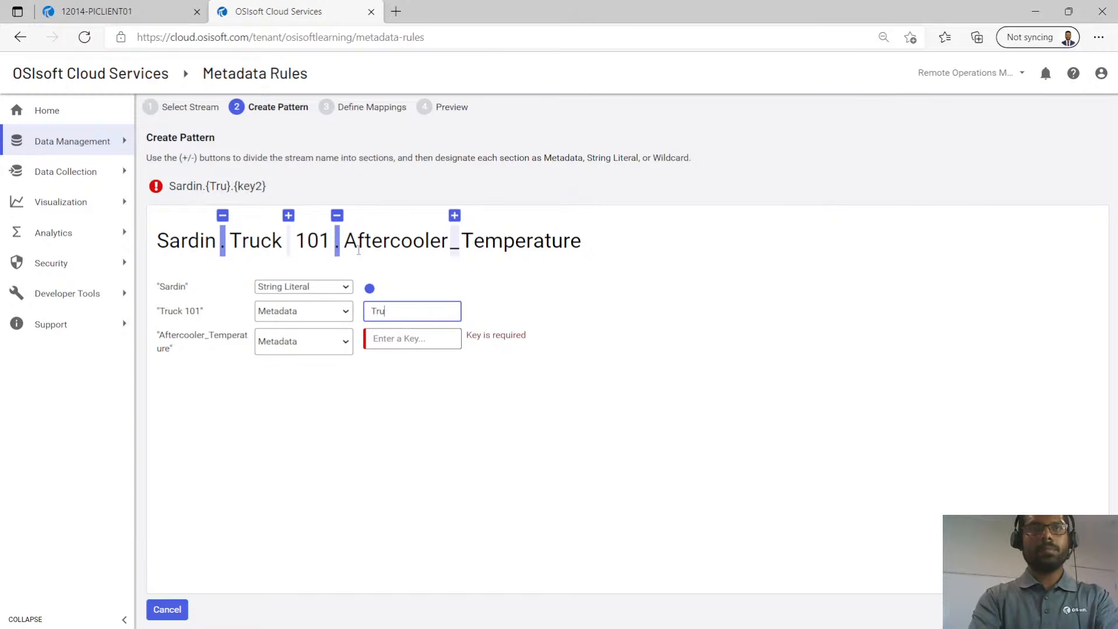
type("ck ID")
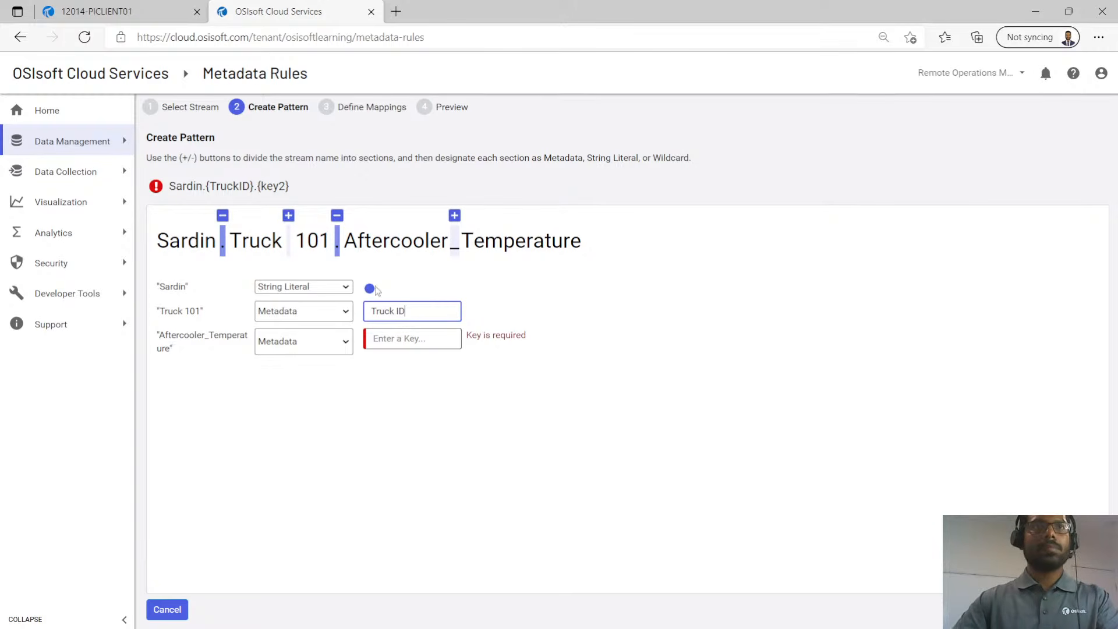
Designate the "Aftercooler_Temperature" section as Metadata with the key Measurement.
left_click(342, 345)
left_click(293, 372)
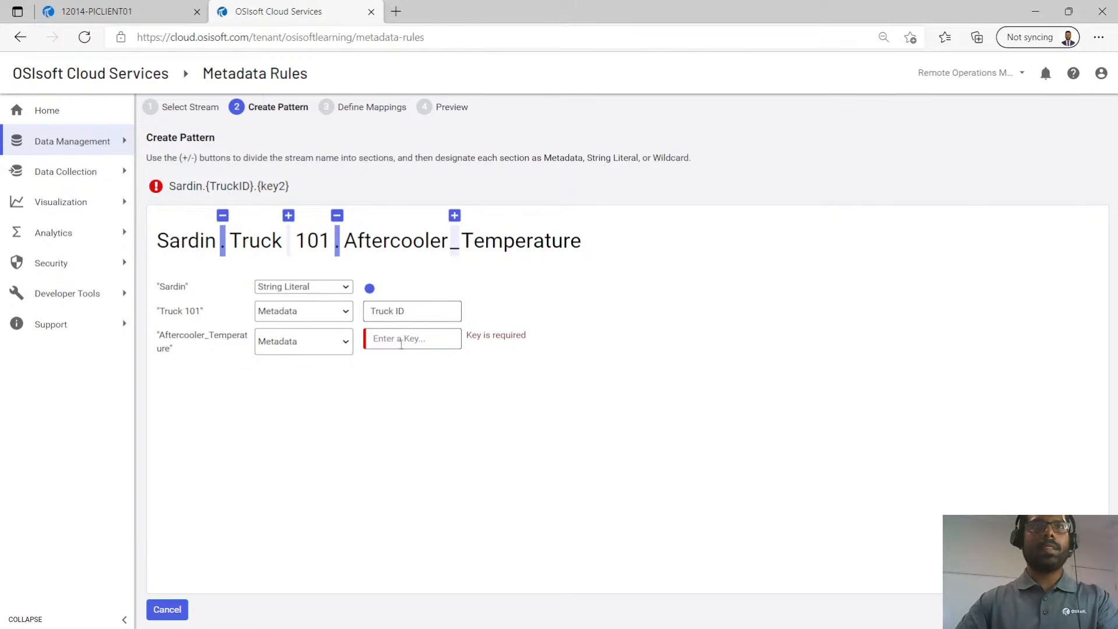
left_click(401, 344)
type("Mesure")
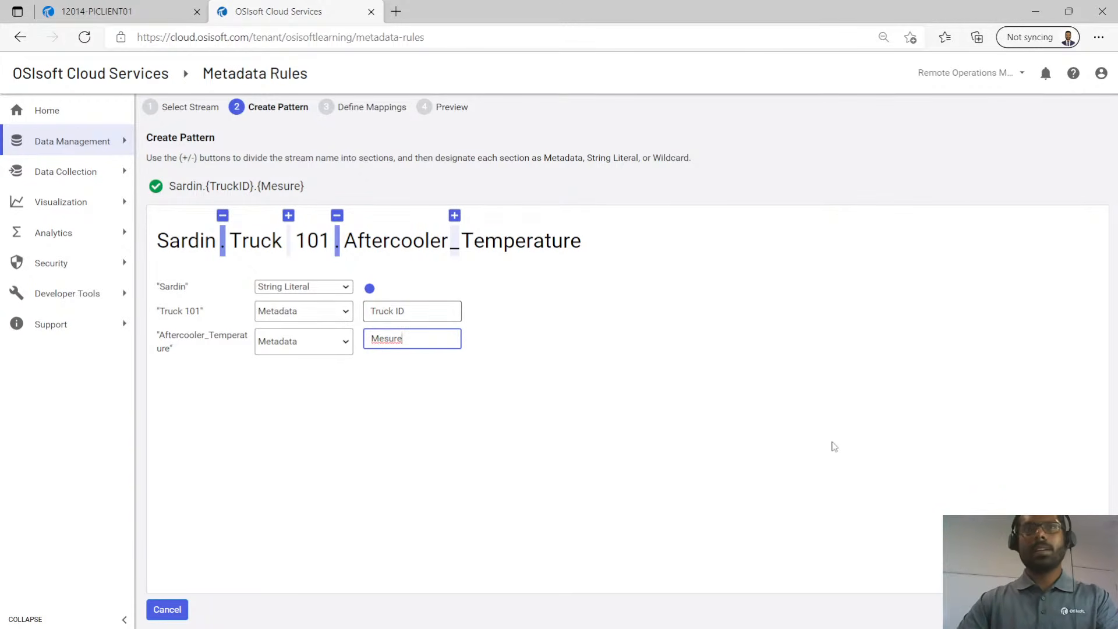
left_click_drag(419, 339, 264, 341)
type("Me")
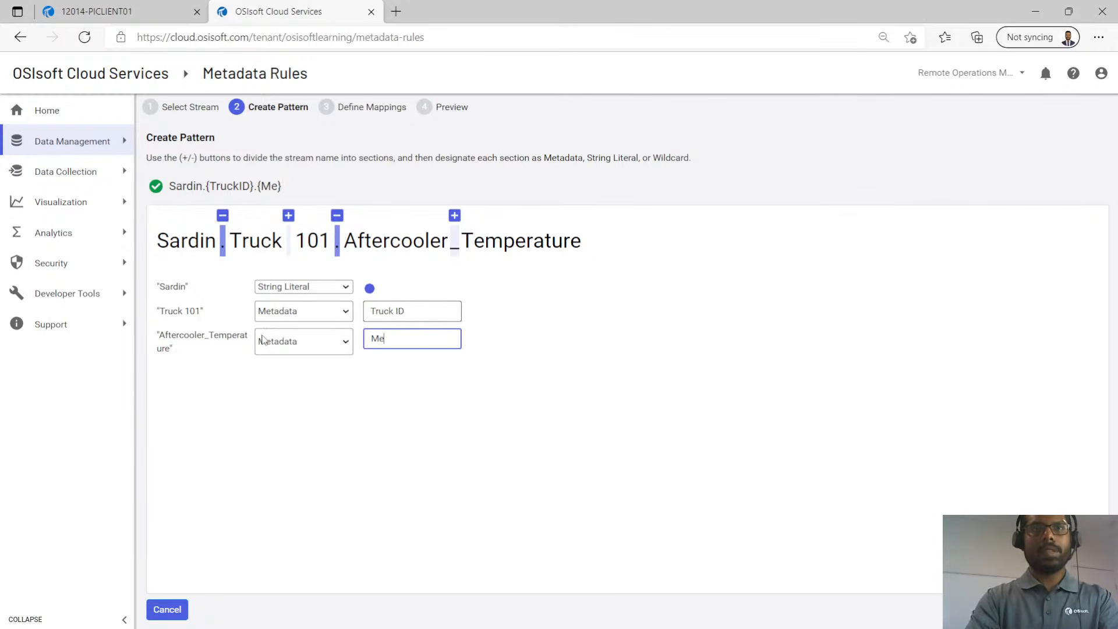
type("asurement")
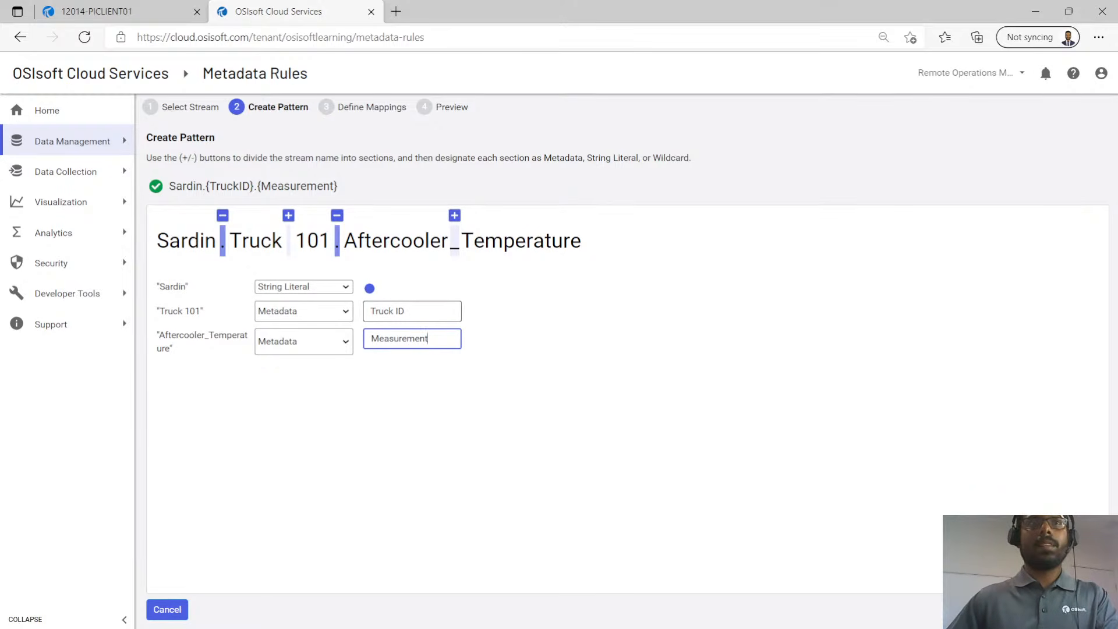
Look at the mapping stage for the defined keys, return to the pattern and review the section type options for the name prefix.
left_click(1091, 610)
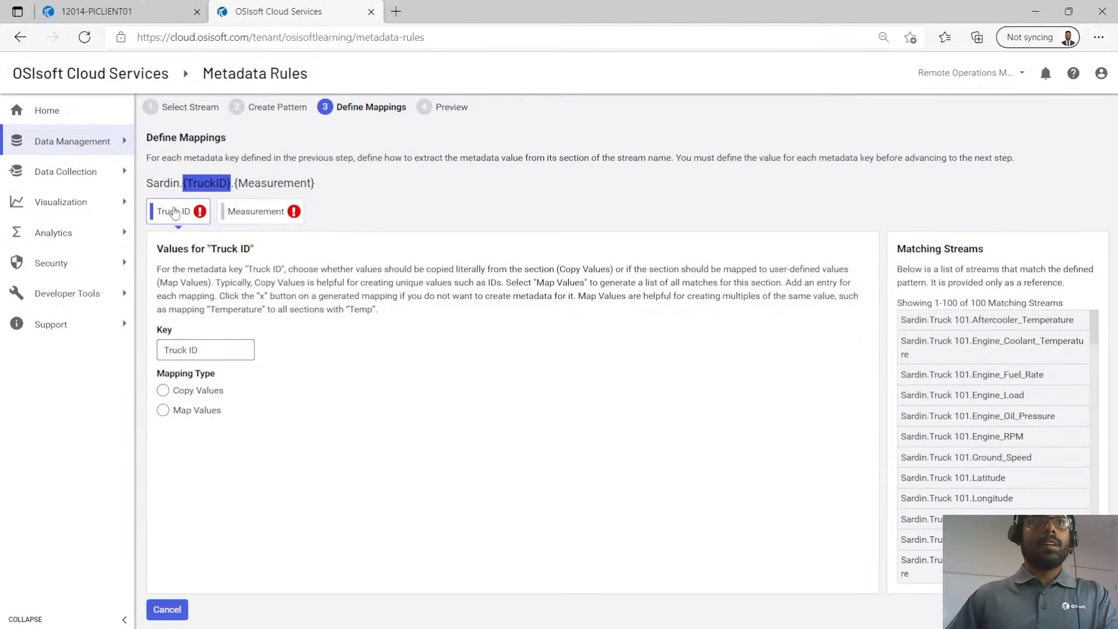
left_click(1042, 610)
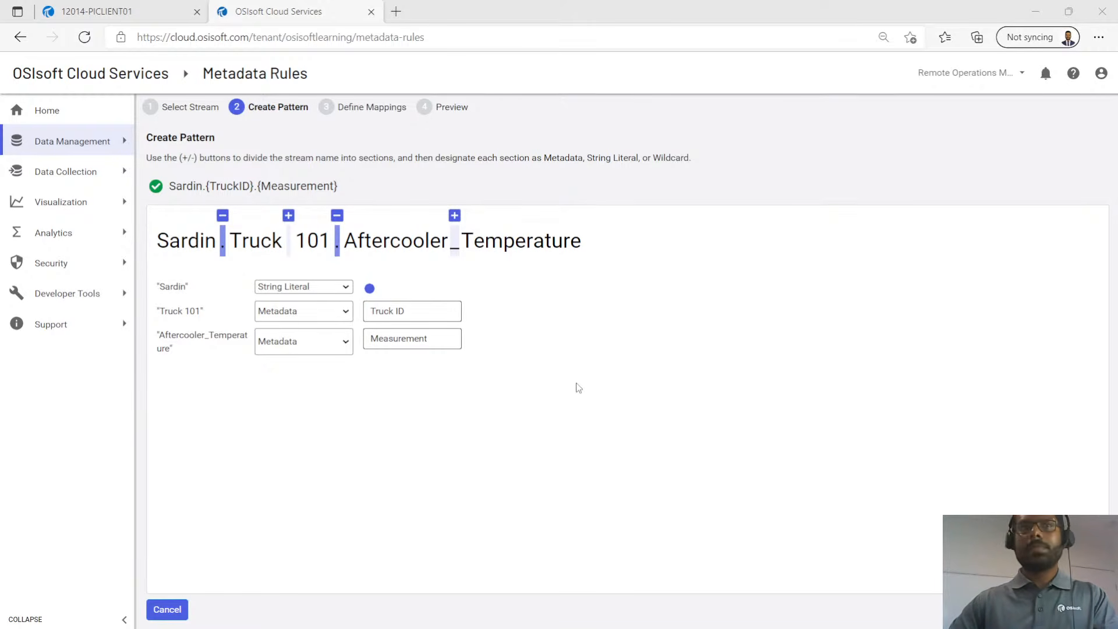
left_click(336, 288)
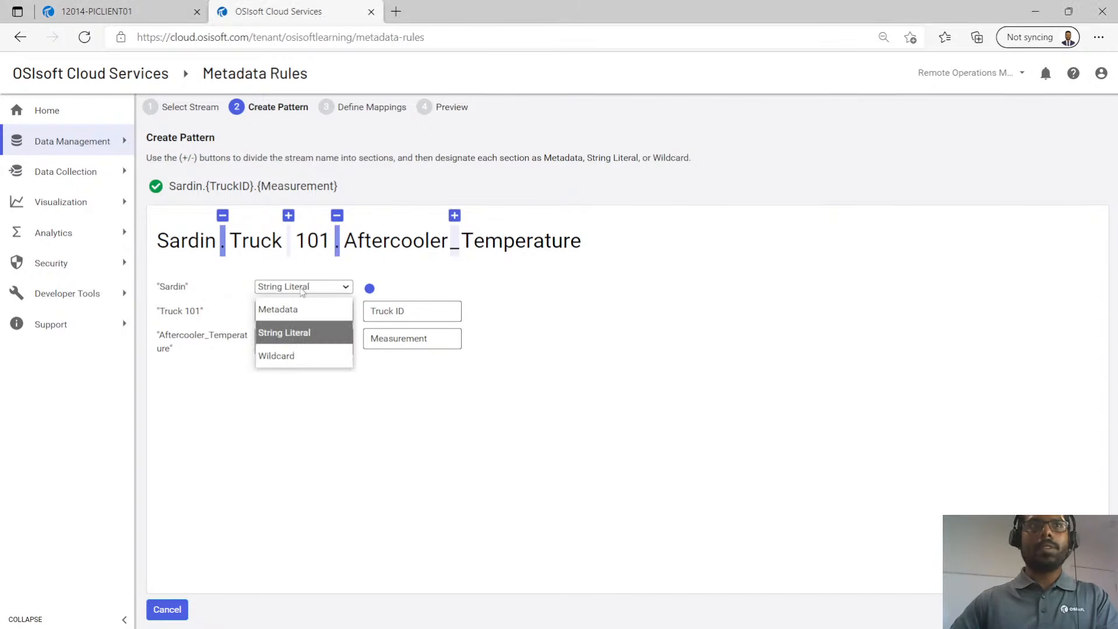
left_click(515, 277)
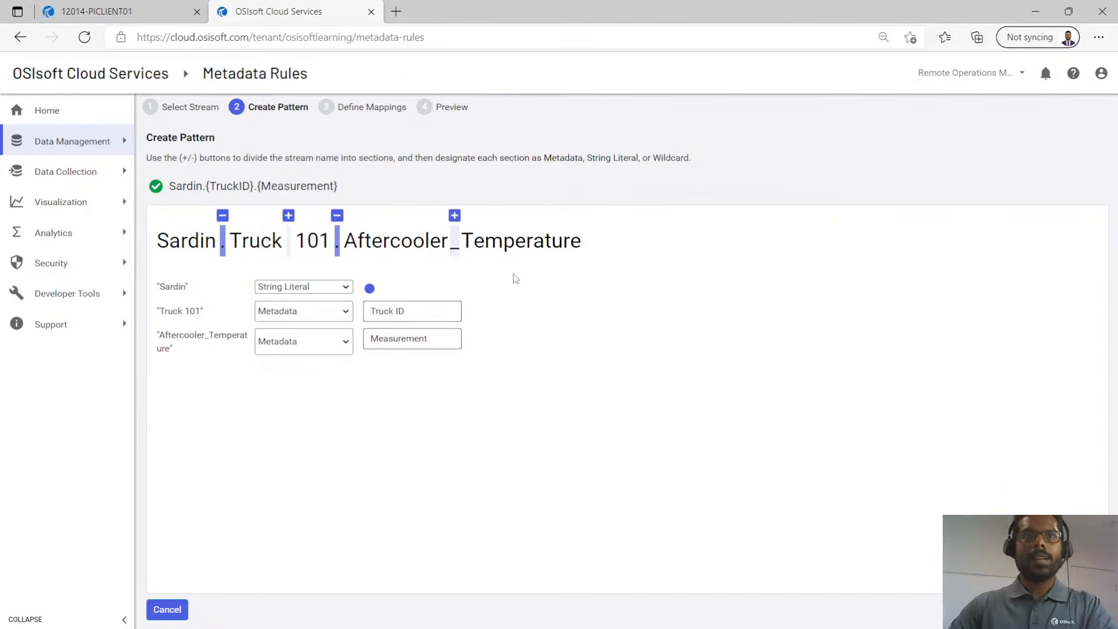
Split "Truck 101" into two metadata sections, with the key Asset Type for "Truck" and Asset ID for "101".
left_click(288, 217)
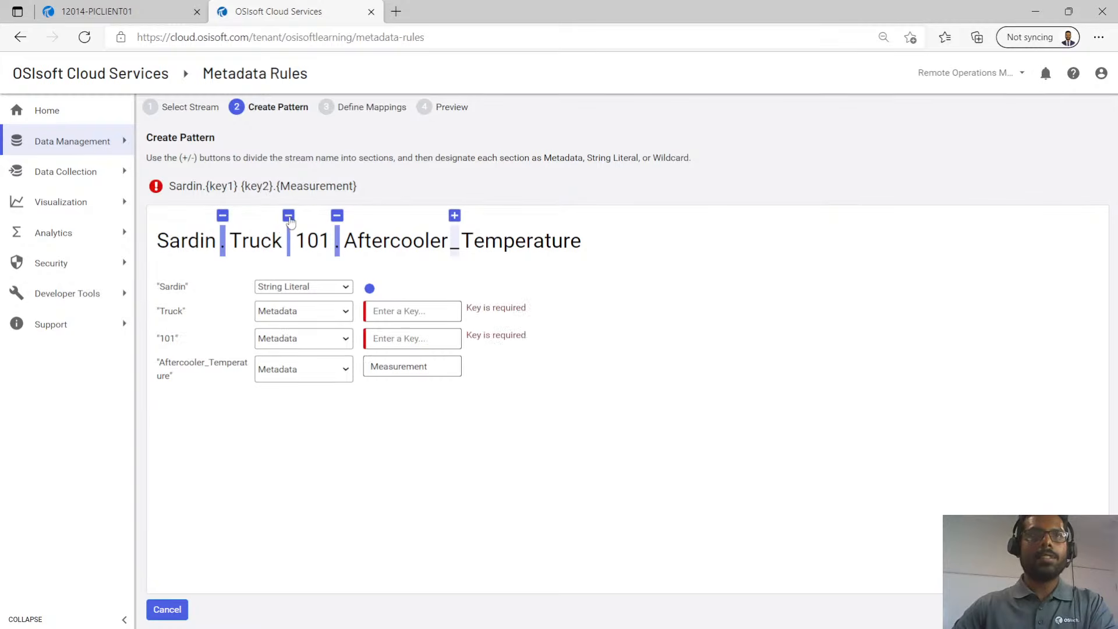
left_click(404, 310)
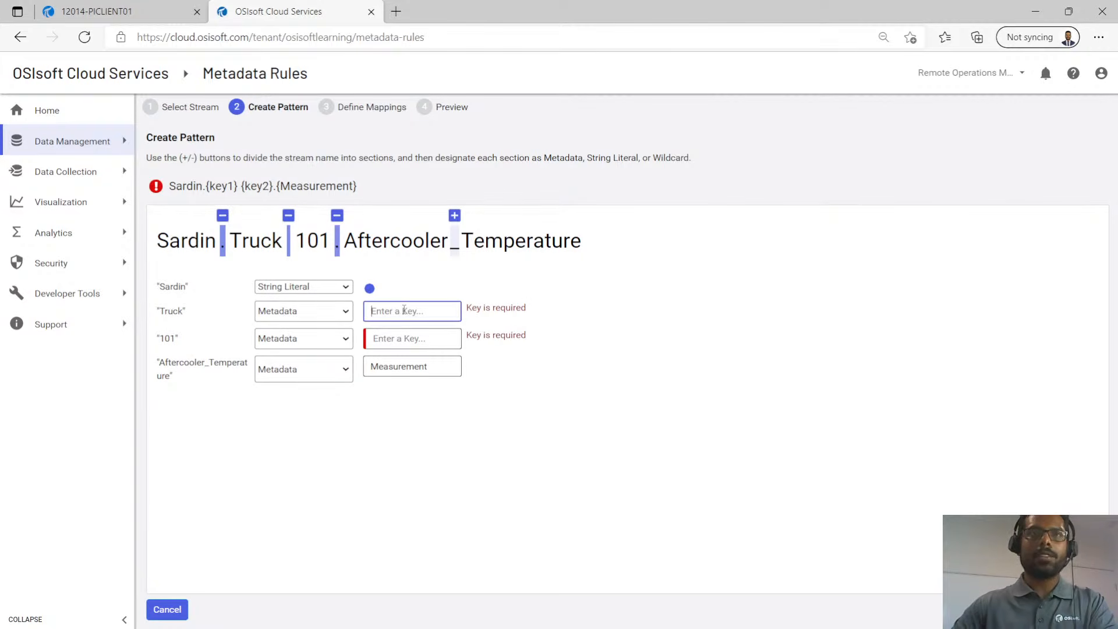
type("Asset")
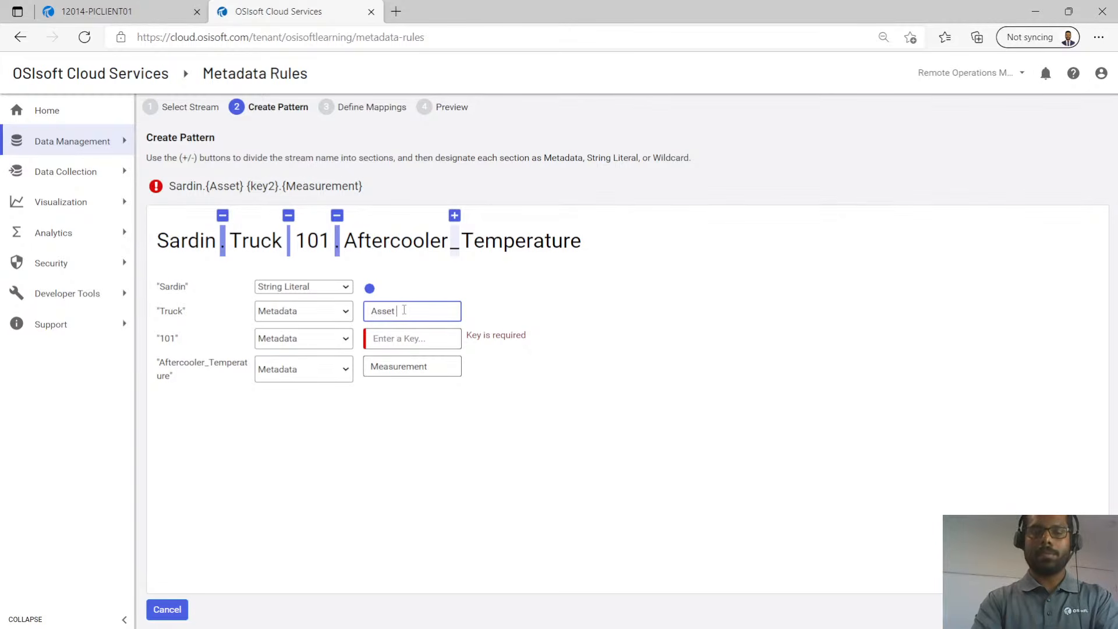
type(" Type")
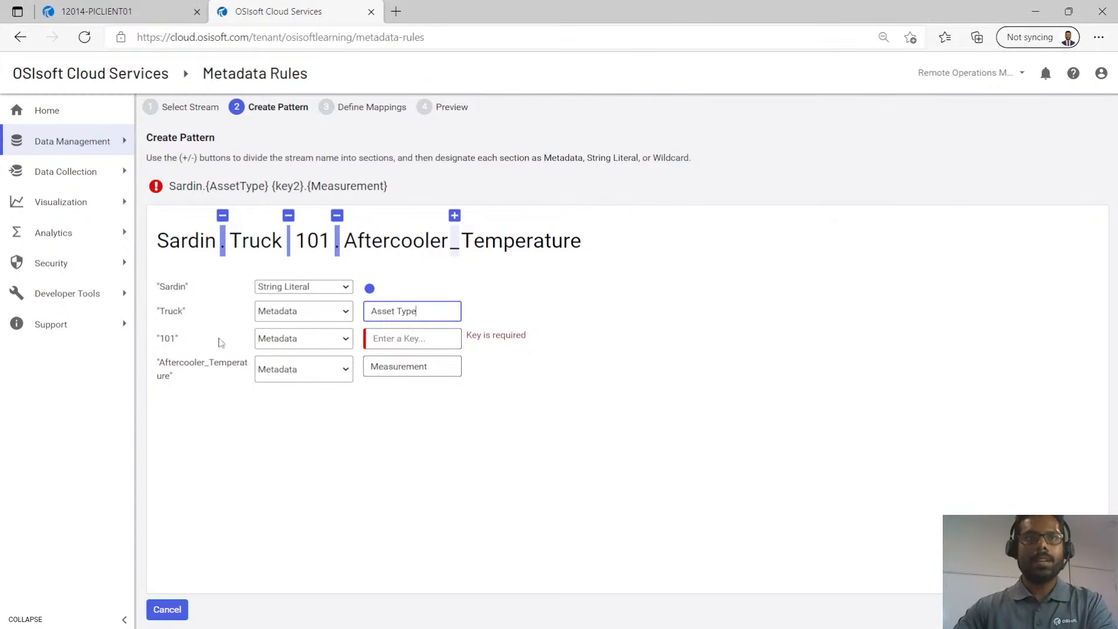
left_click(396, 343)
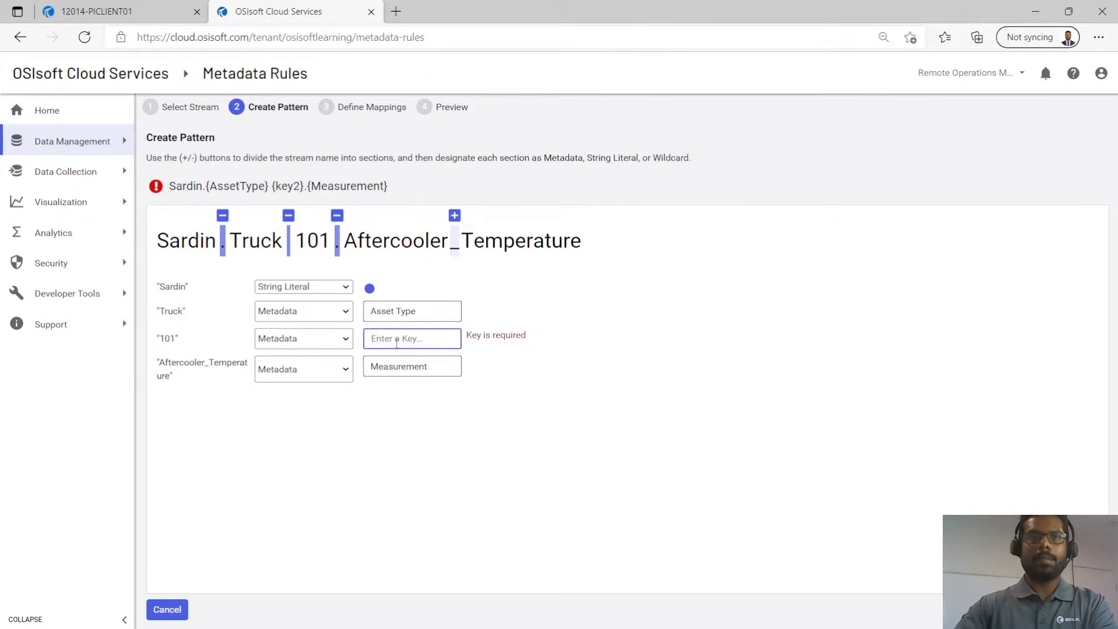
type("Asset ID")
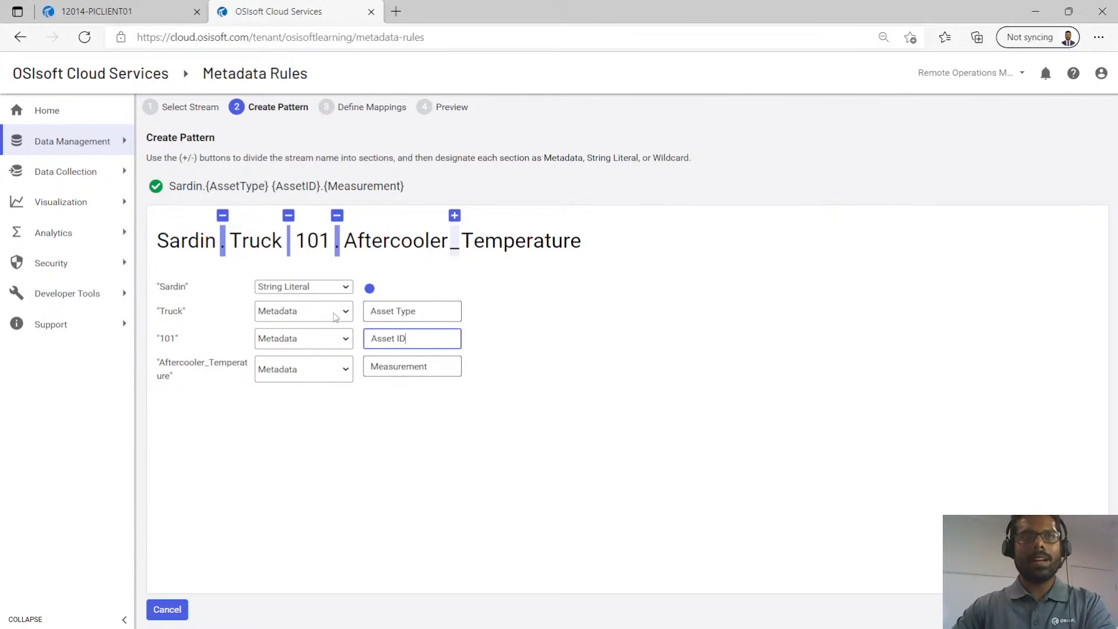
left_click_drag(429, 314, 355, 319)
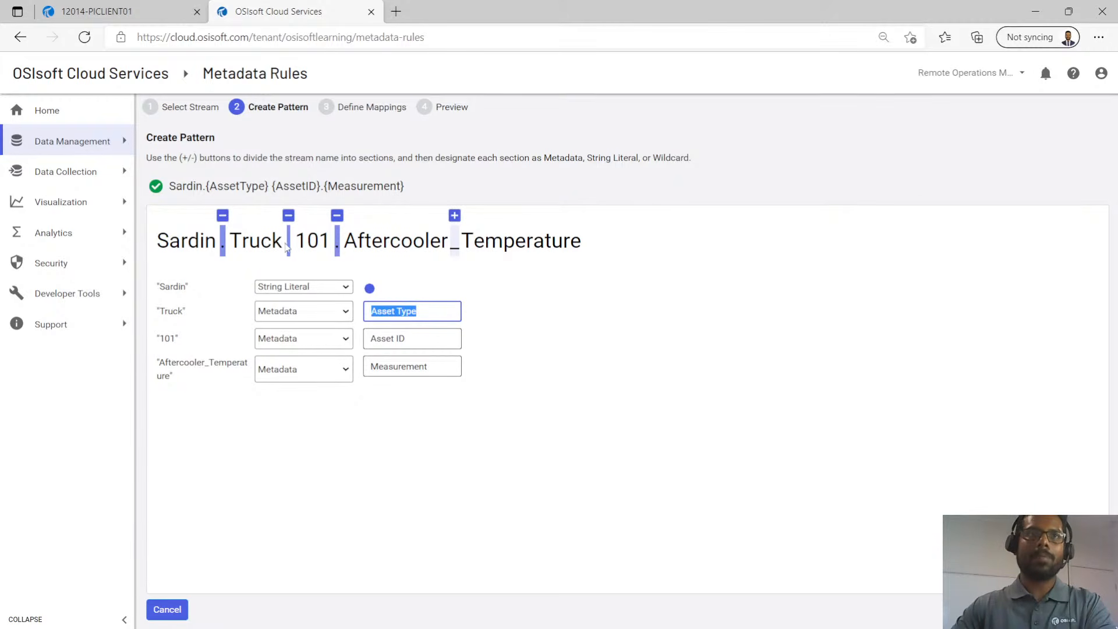
left_click_drag(283, 240, 235, 238)
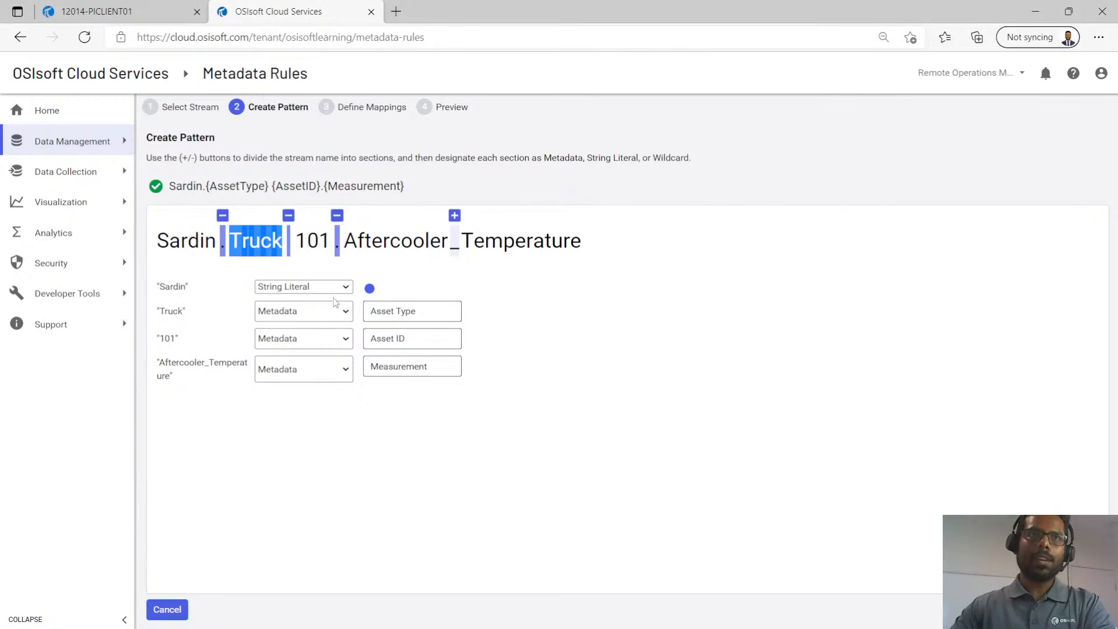
left_click(258, 263)
left_click_drag(272, 240, 229, 241)
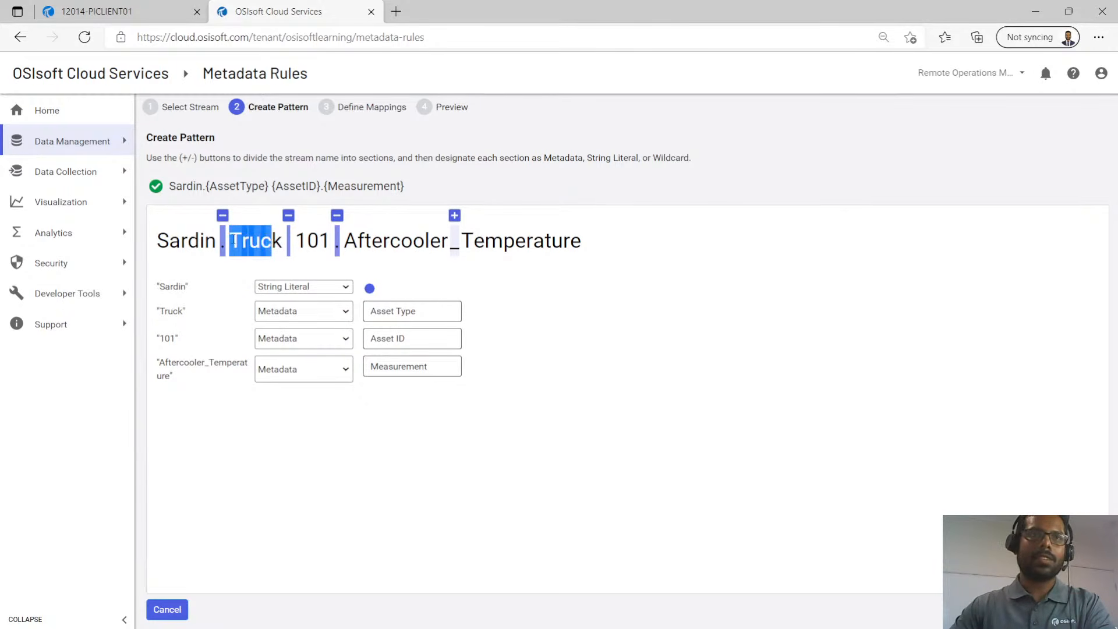
left_click_drag(428, 319, 360, 318)
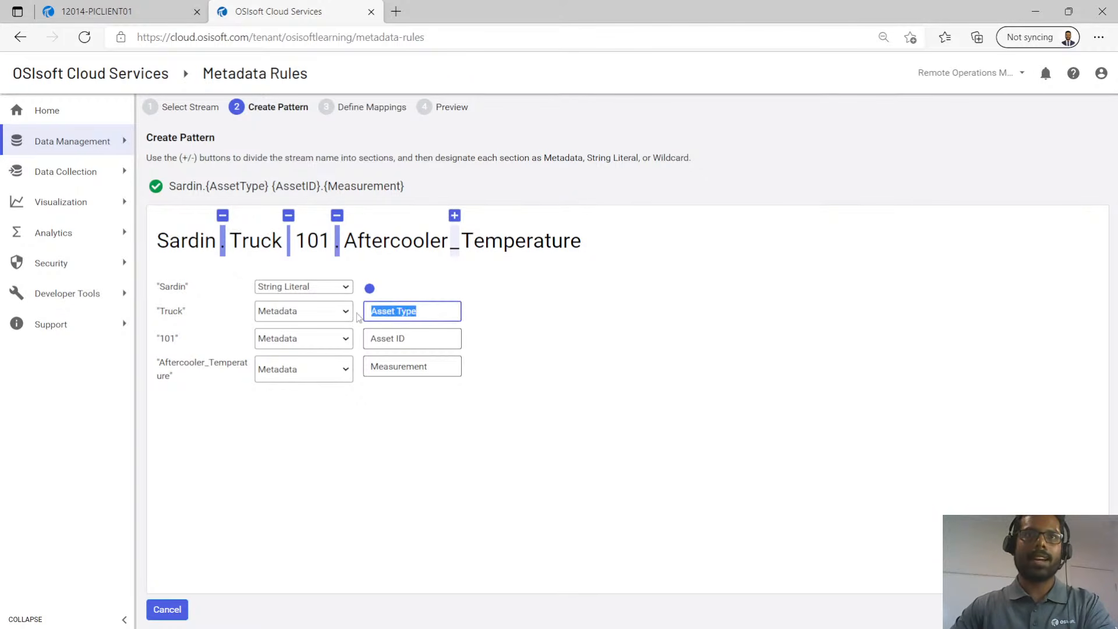
left_click_drag(330, 240, 307, 237)
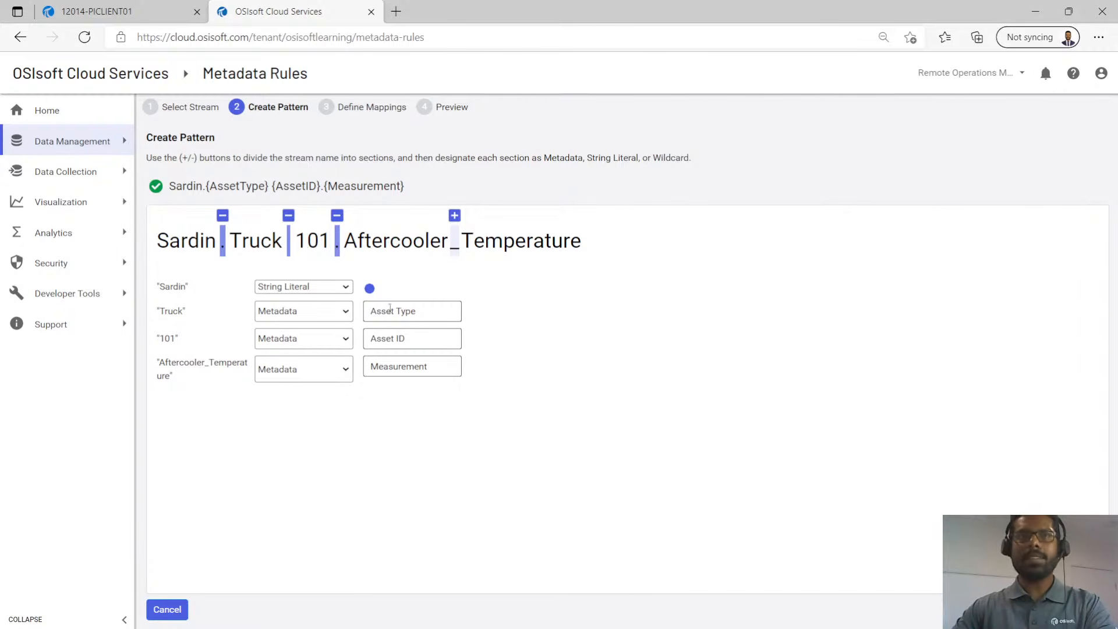
left_click_drag(422, 340, 363, 348)
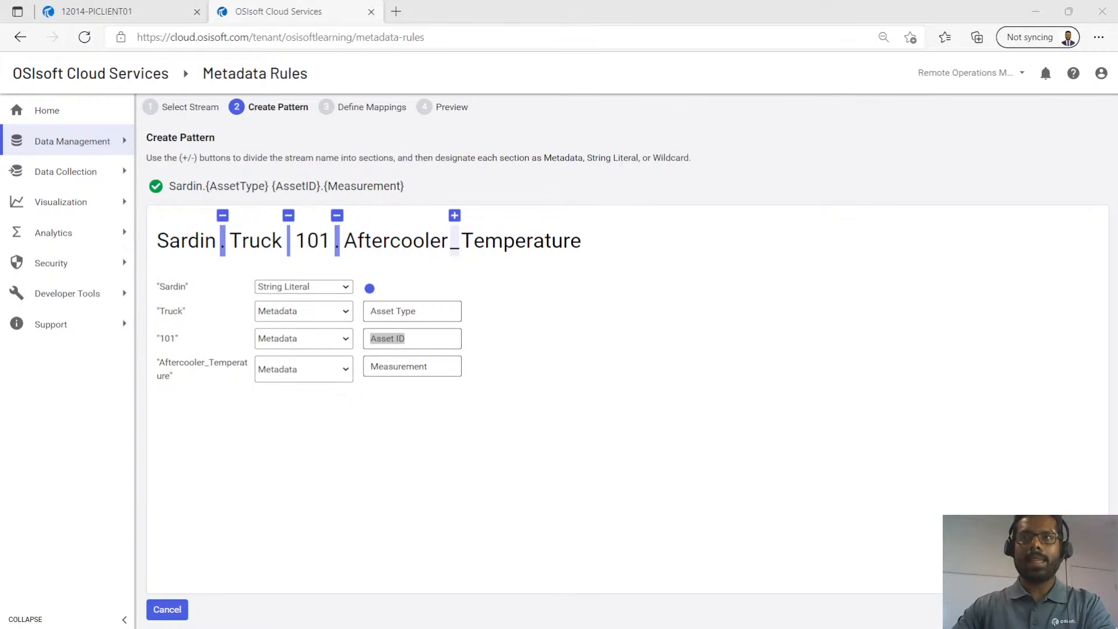
Proceed to defining the mappings and set the mapping type of Asset Type and Asset ID to Copy Values.
left_click(1080, 609)
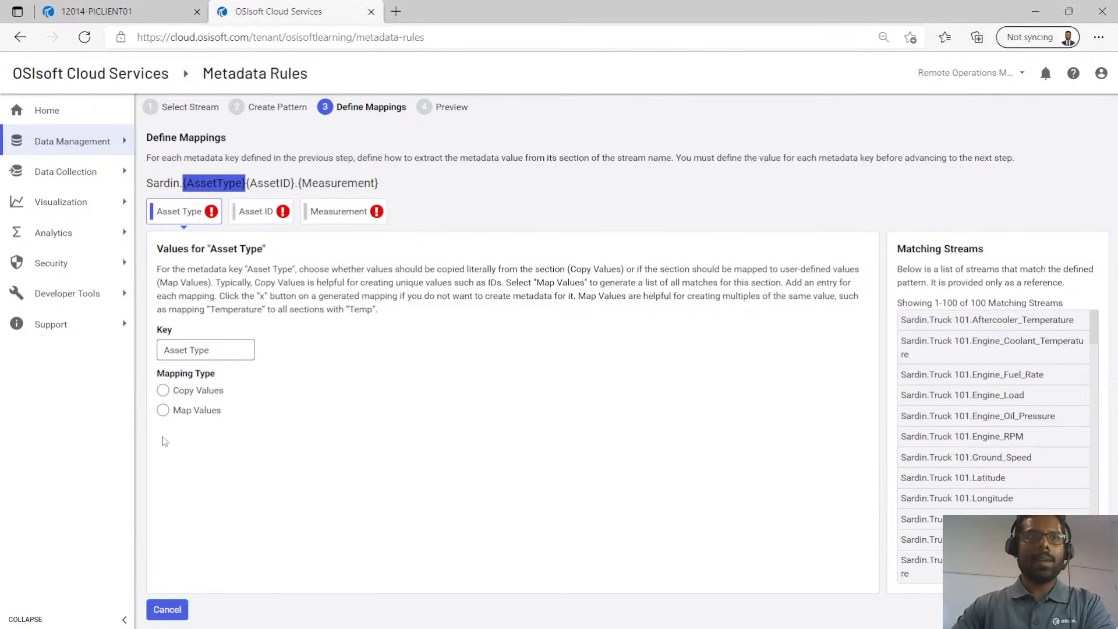
left_click(164, 391)
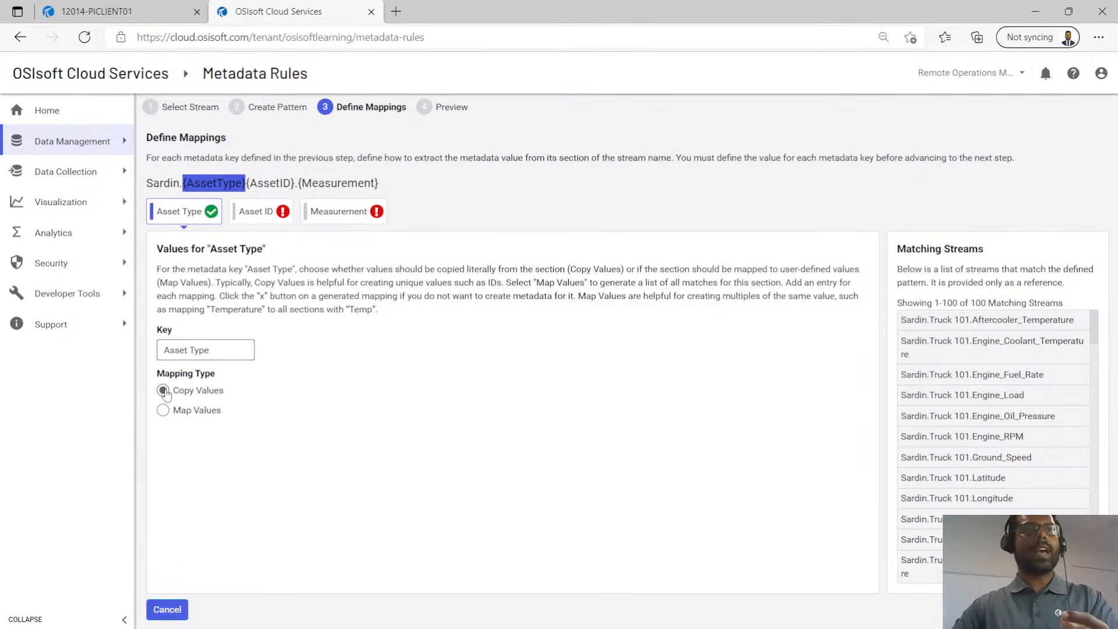
left_click(261, 215)
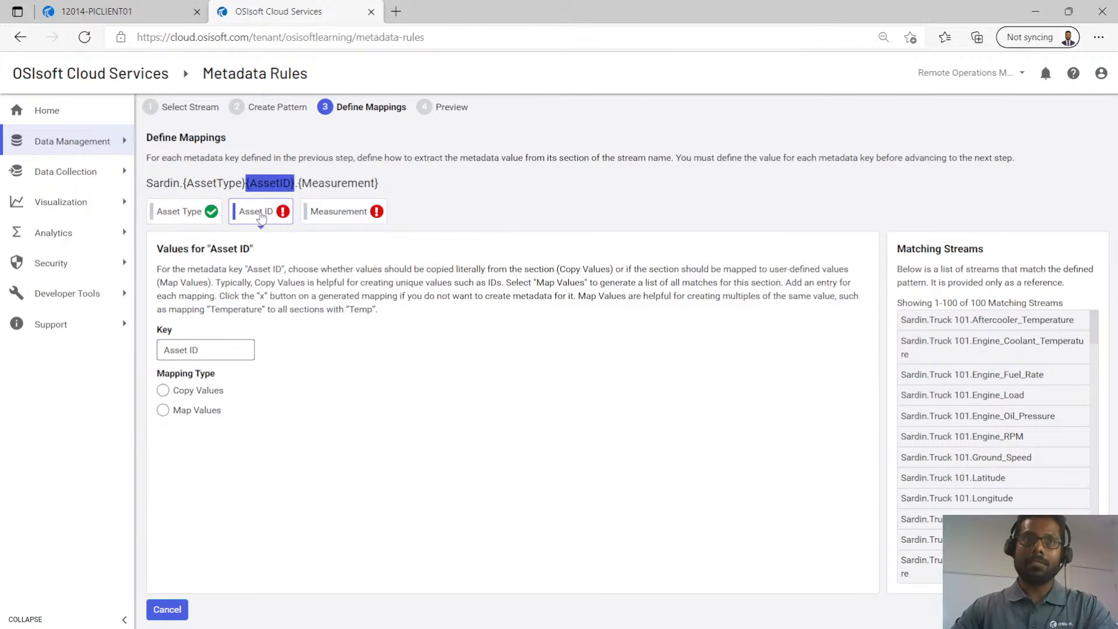
left_click(174, 398)
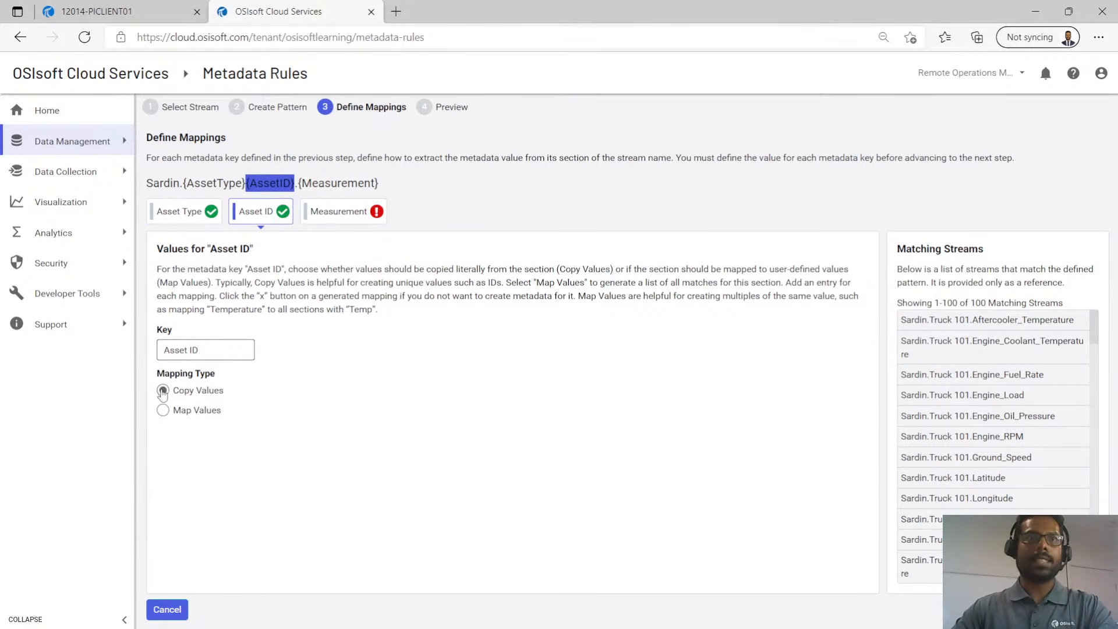
Set the mapping type of the Measurement key to Map Values and generate its mappings.
left_click(337, 210)
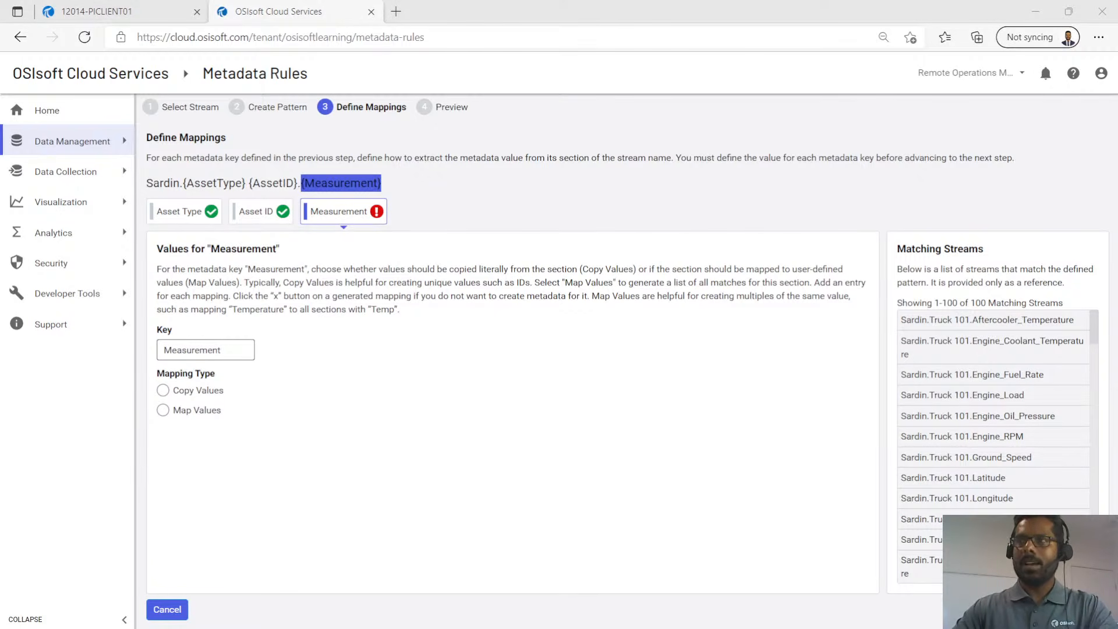
left_click(163, 411)
left_click(229, 438)
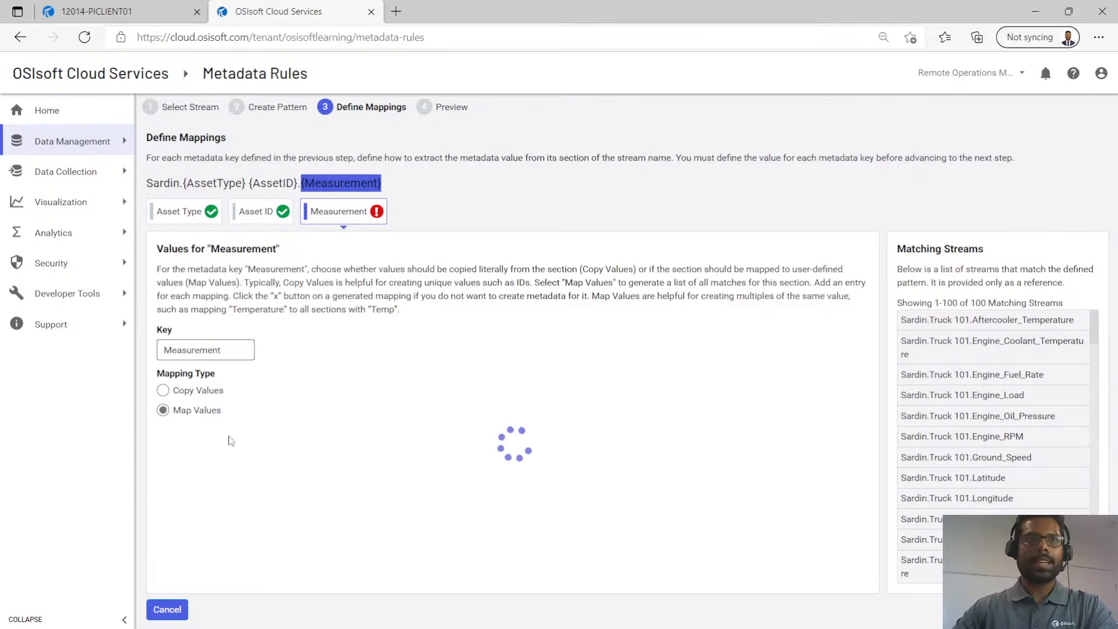
Map the Aftercooler_Temperature section to the value "Aftercooler Temperature", with a space instead of the underscore.
left_click(292, 479)
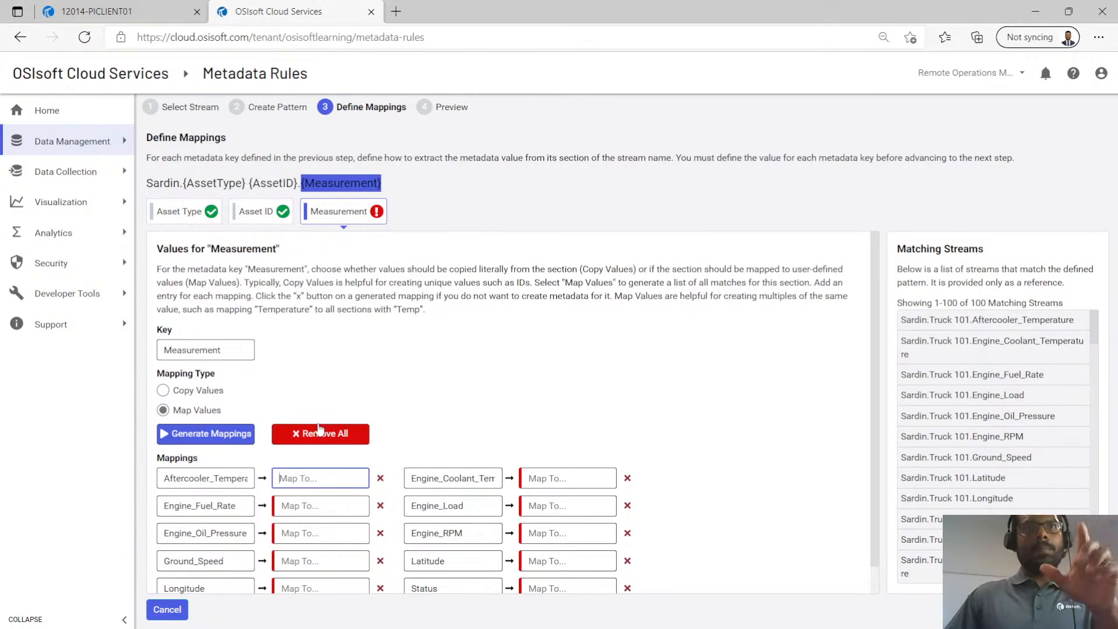
left_click(226, 479)
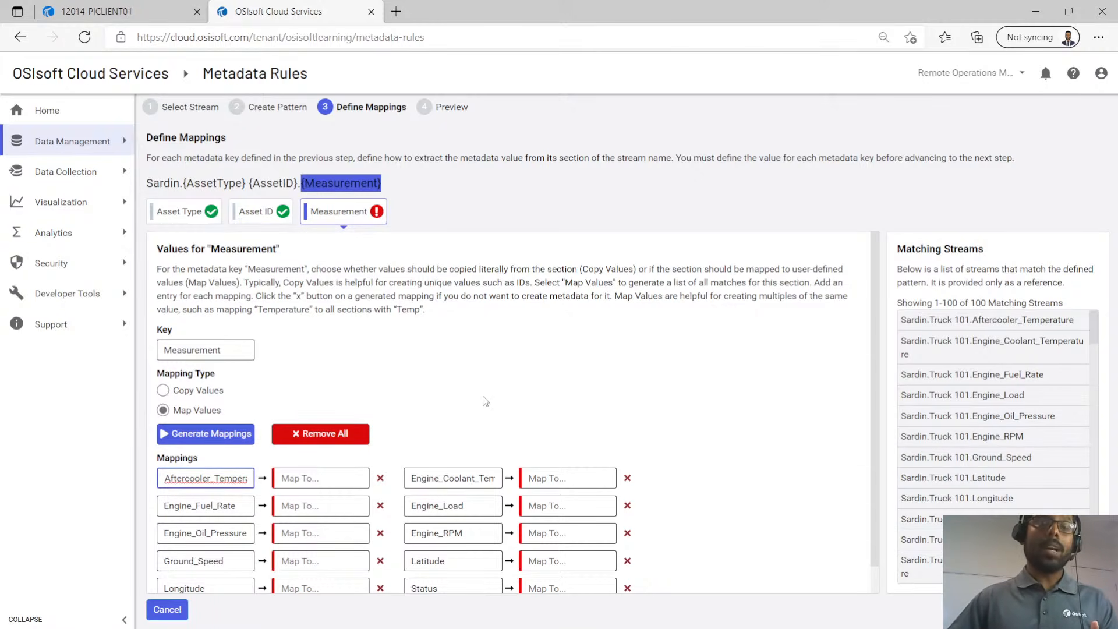
scroll(484, 400, "down", 1)
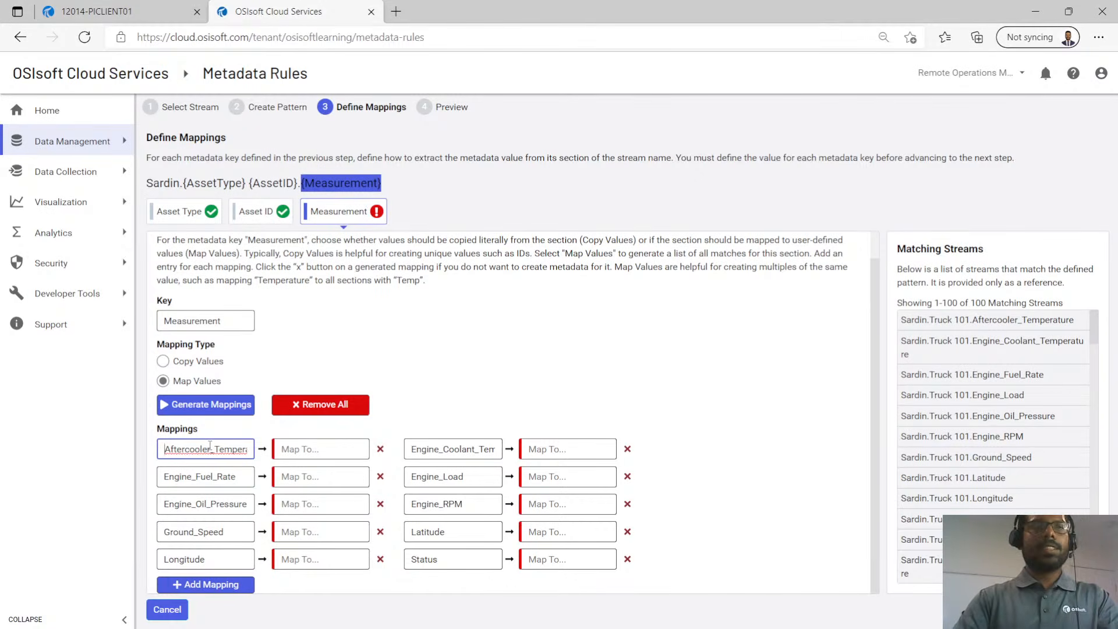
key("End")
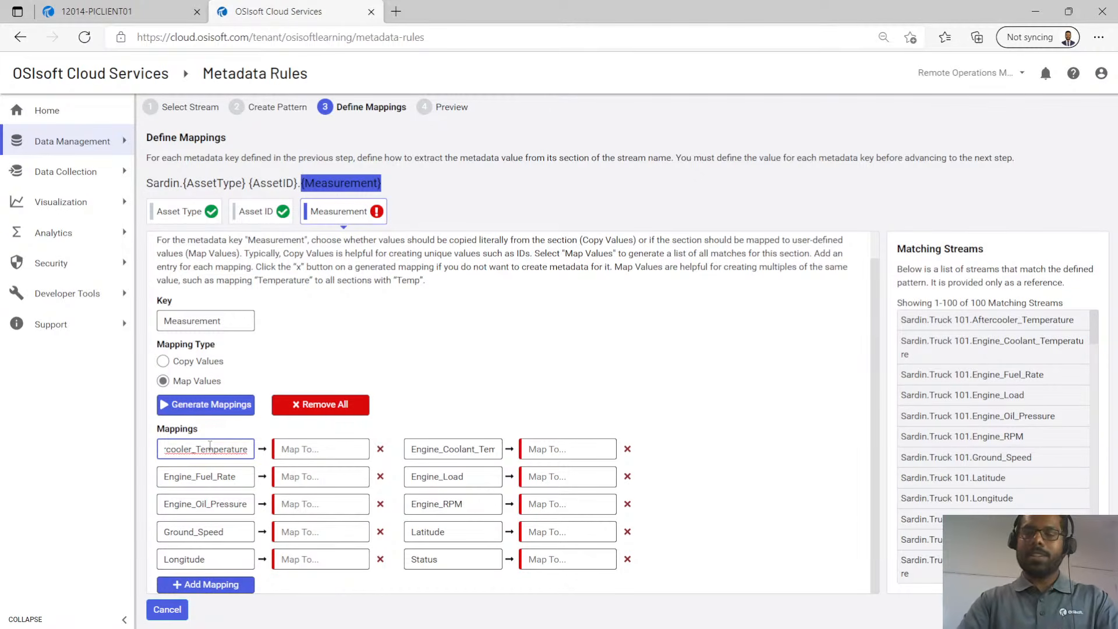
key("Left")
key("Left")
key("Left")
key("Left")
key("Left")
key("Left")
key("Left")
key("Left")
key("Left")
key("Left")
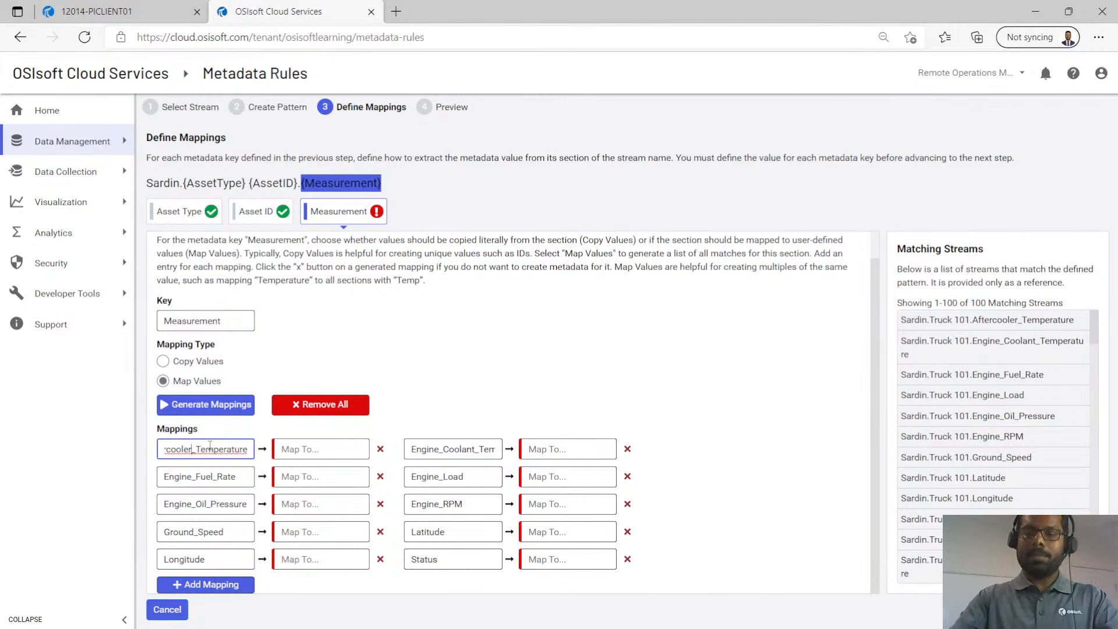
double_click(209, 447)
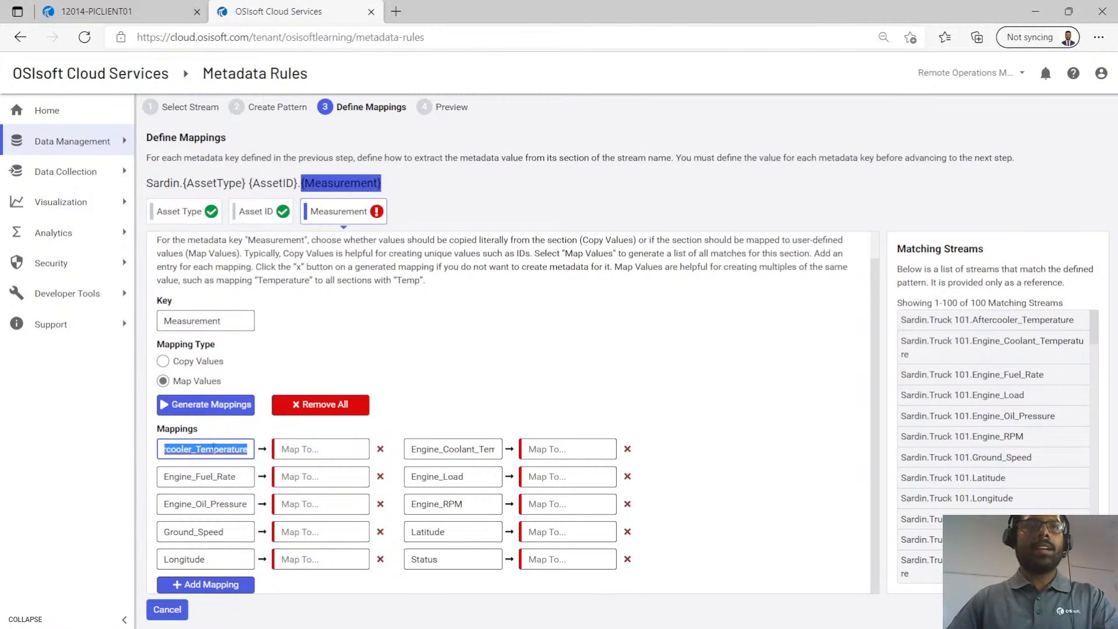
left_click(296, 444)
key("ctrl+v")
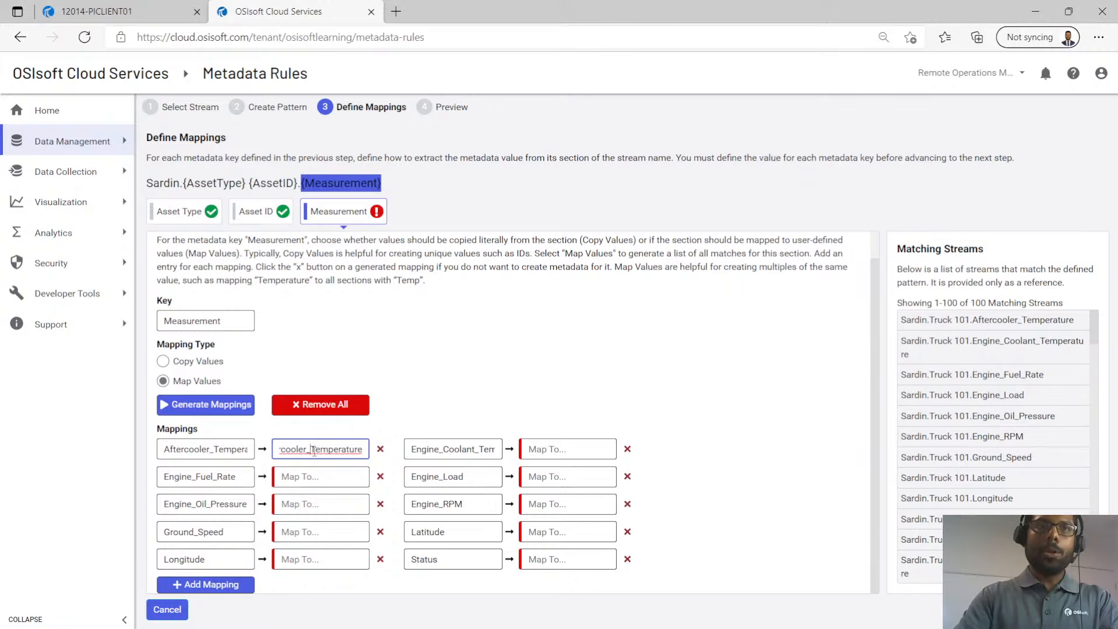
left_click(314, 449)
key("BackSpace")
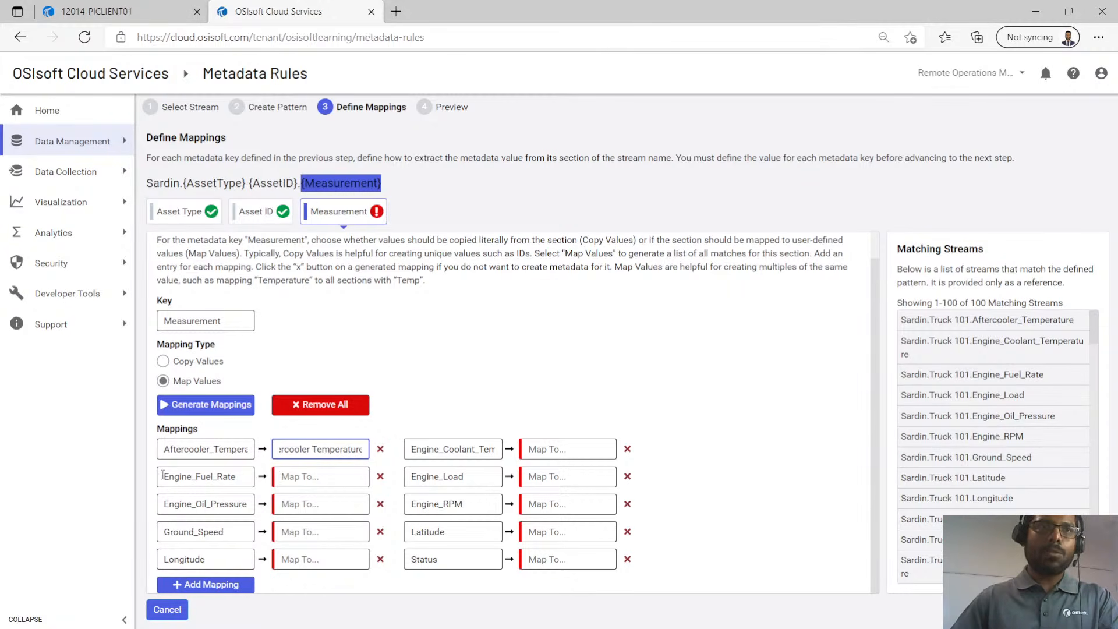
Map Engine_Fuel_Rate to "Engine Fuel Rate", replacing both underscores with spaces.
left_click_drag(163, 475, 273, 483)
left_click(302, 478)
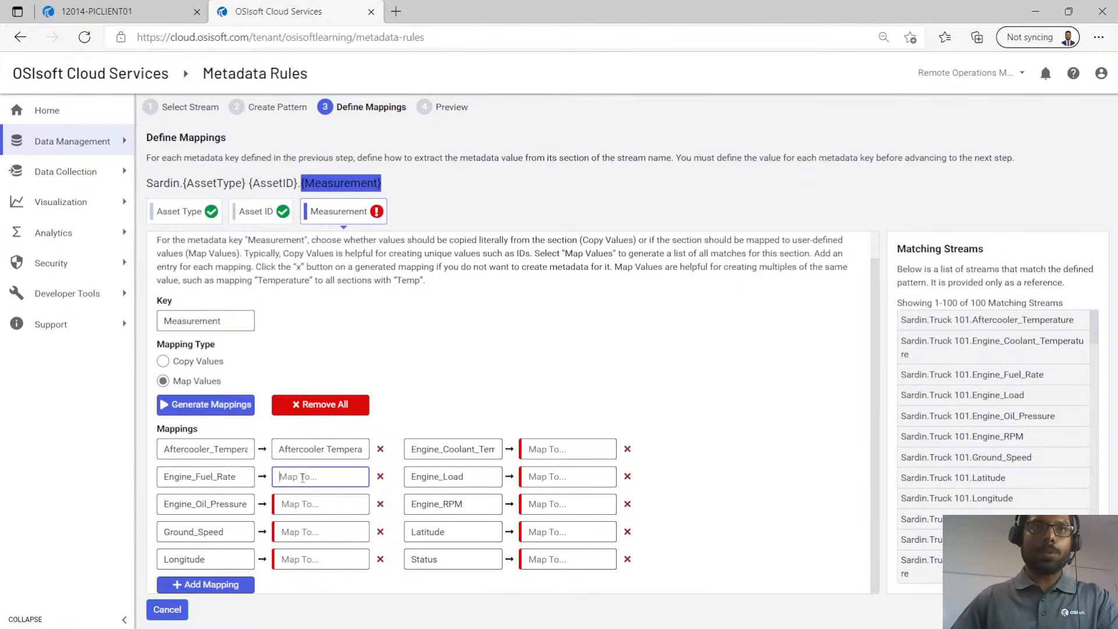
key("ctrl+v")
left_click(308, 477)
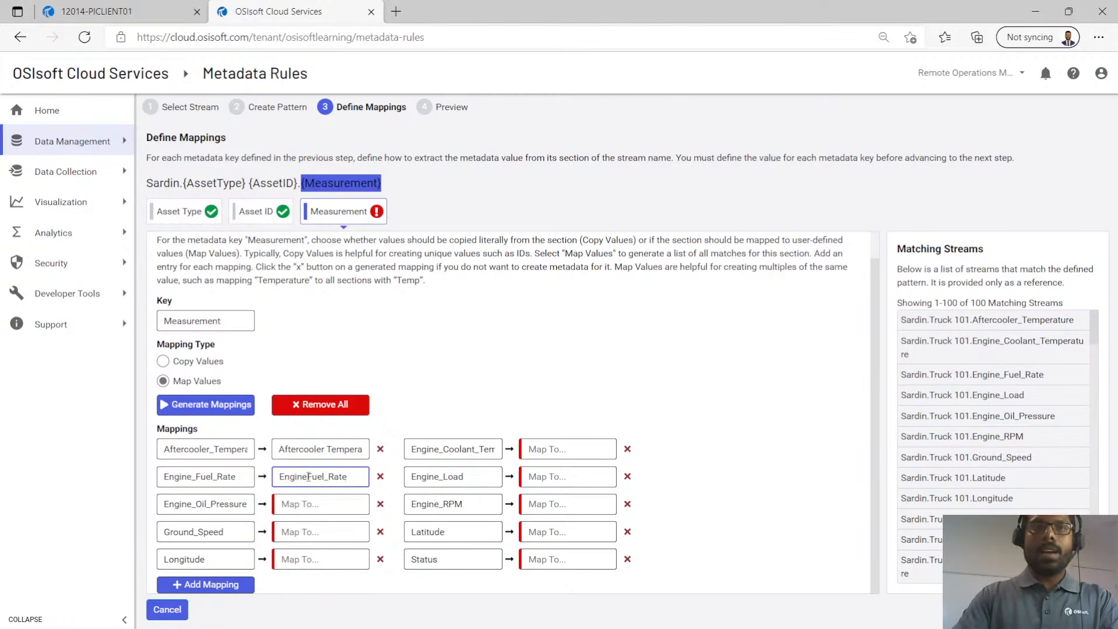
key("BackSpace")
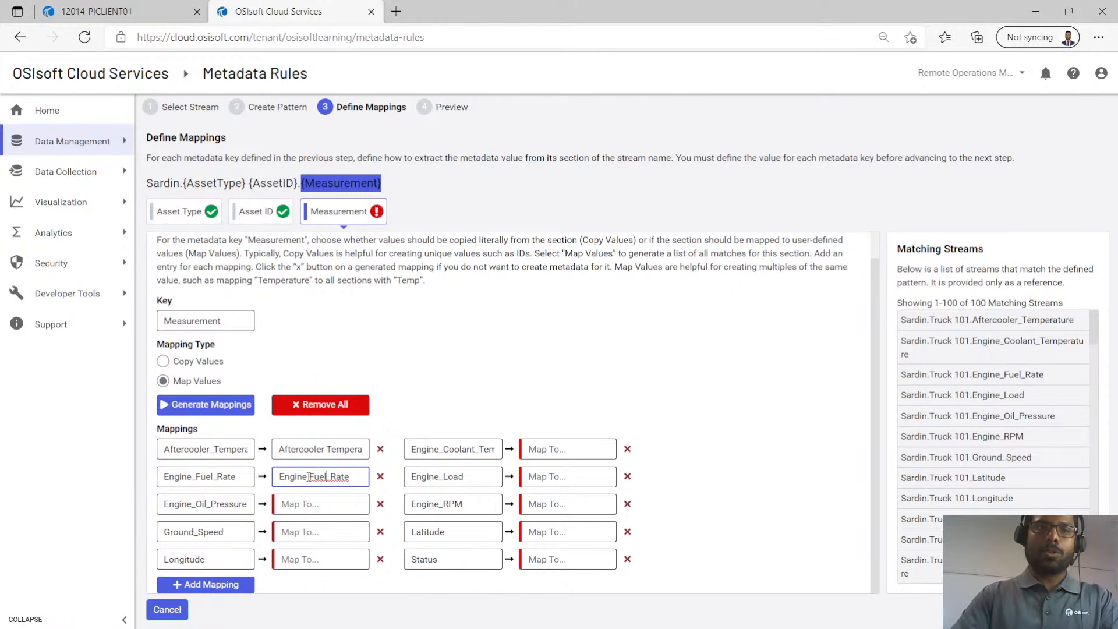
key("Delete")
Map Engine_Oil_Pressure to "Engine Oil Pressure", replacing both underscores with spaces.
left_click(234, 504)
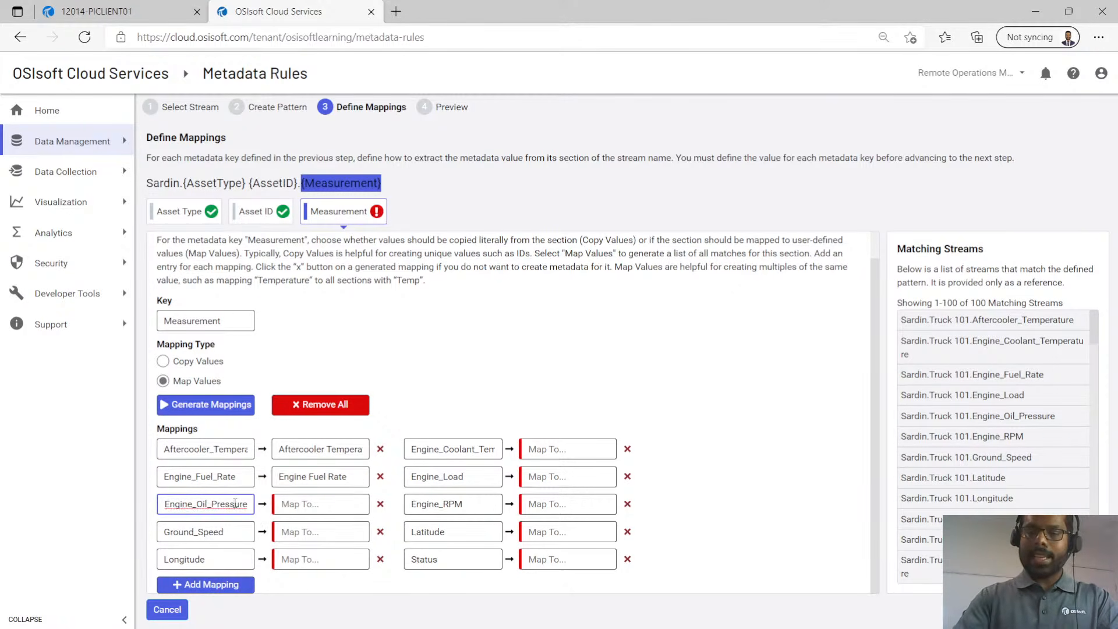
double_click(234, 504)
left_click(312, 504)
key("ctrl+v")
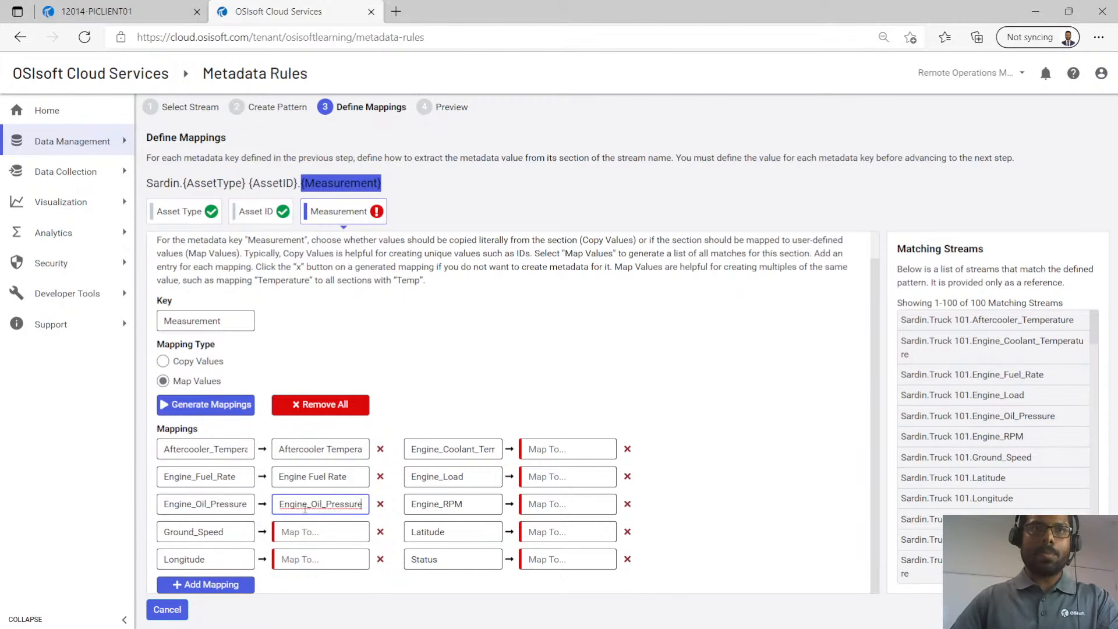
key("BackSpace")
key("Right")
key("Right")
key("Right")
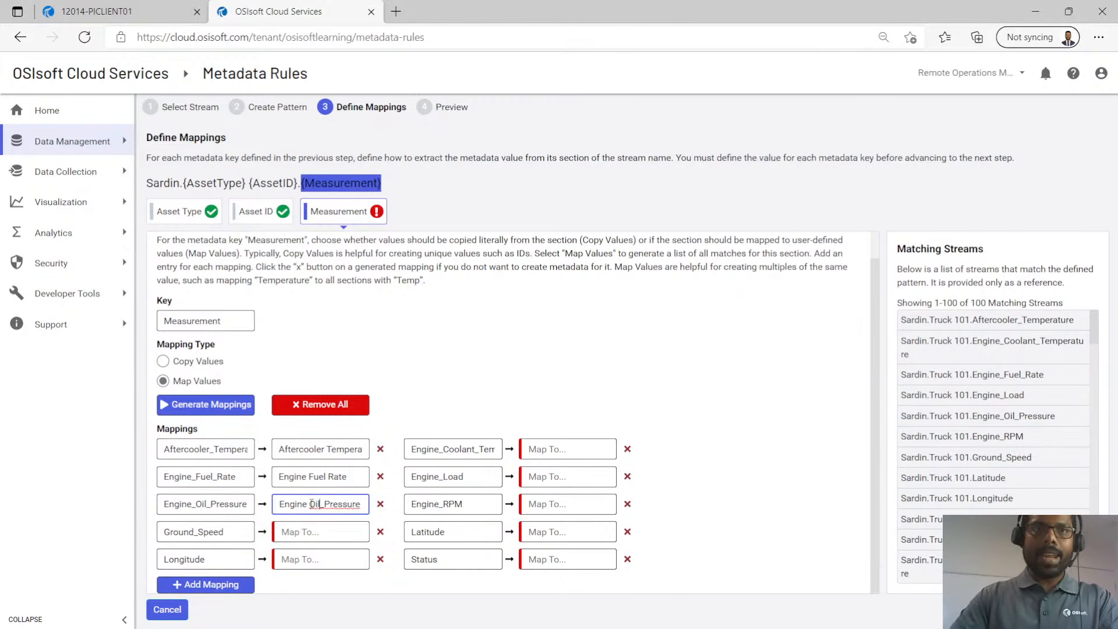
key("Delete")
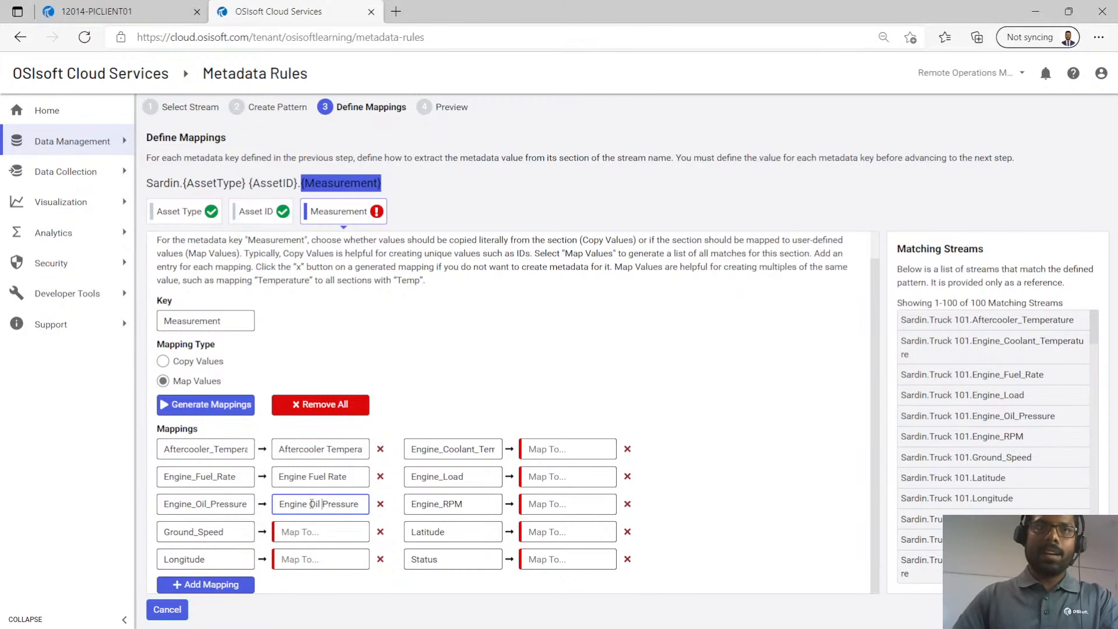
Map Ground_Speed to "Ground Speed" and Longitude to "Longitude" in the Measurement mappings.
double_click(239, 531)
left_click(308, 532)
key("ctrl+v")
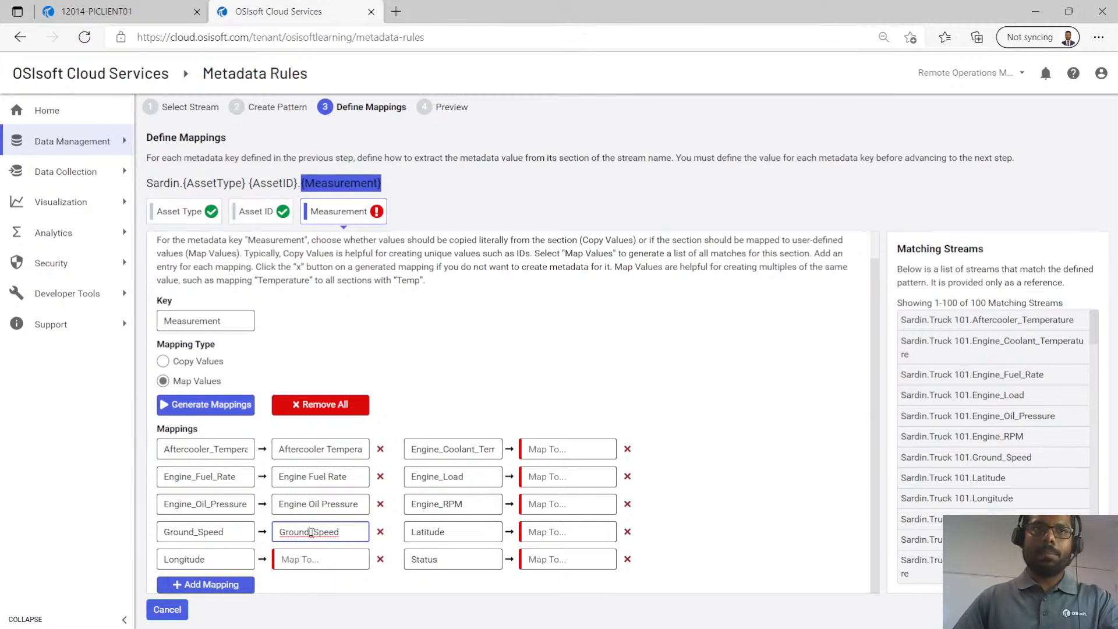
key("Delete")
left_click_drag(233, 561, 164, 559)
key("ctrl+c")
left_click(309, 559)
key("ctrl+v")
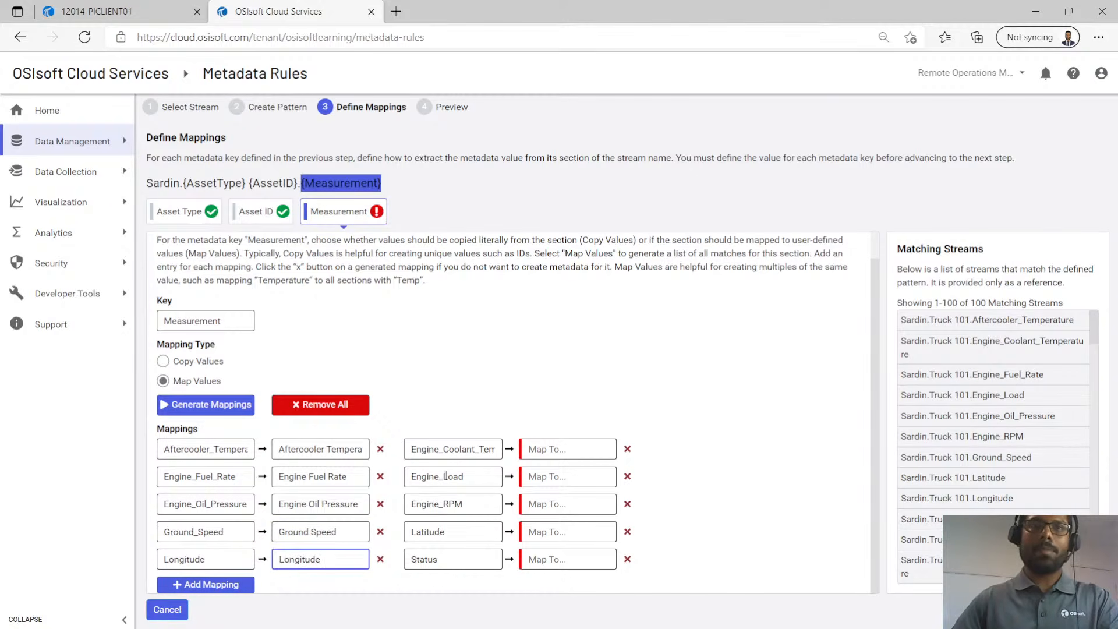
Map Engine_Coolant_Temperature to "Engine Coolant Temperature", with spaces instead of underscores.
left_click(475, 448)
double_click(477, 447)
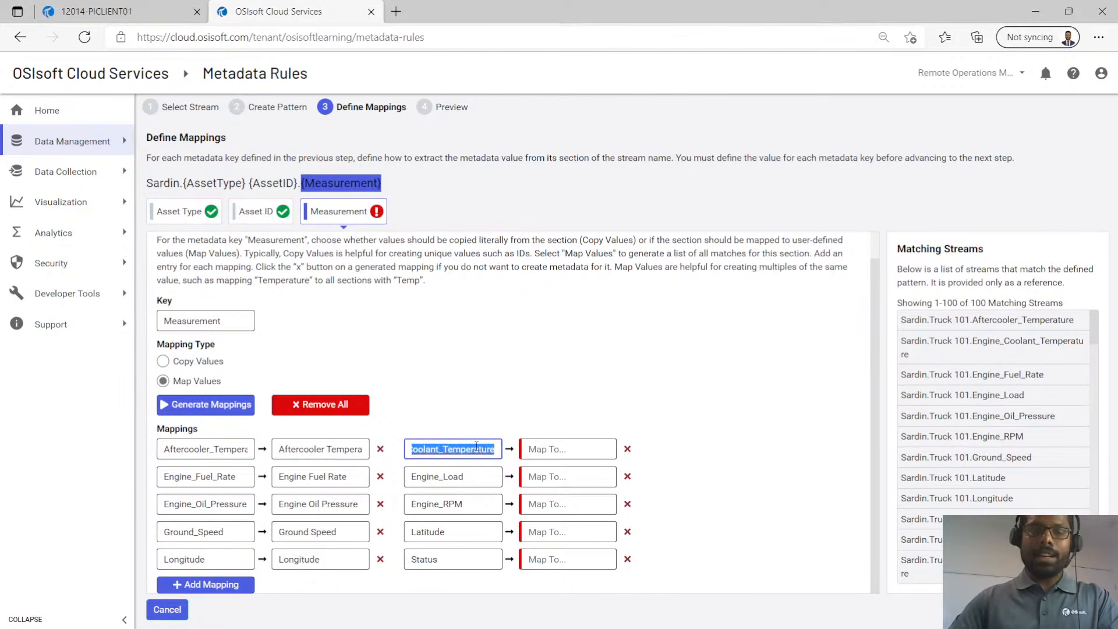
key("ctrl+c")
left_click(575, 450)
key("ctrl+v")
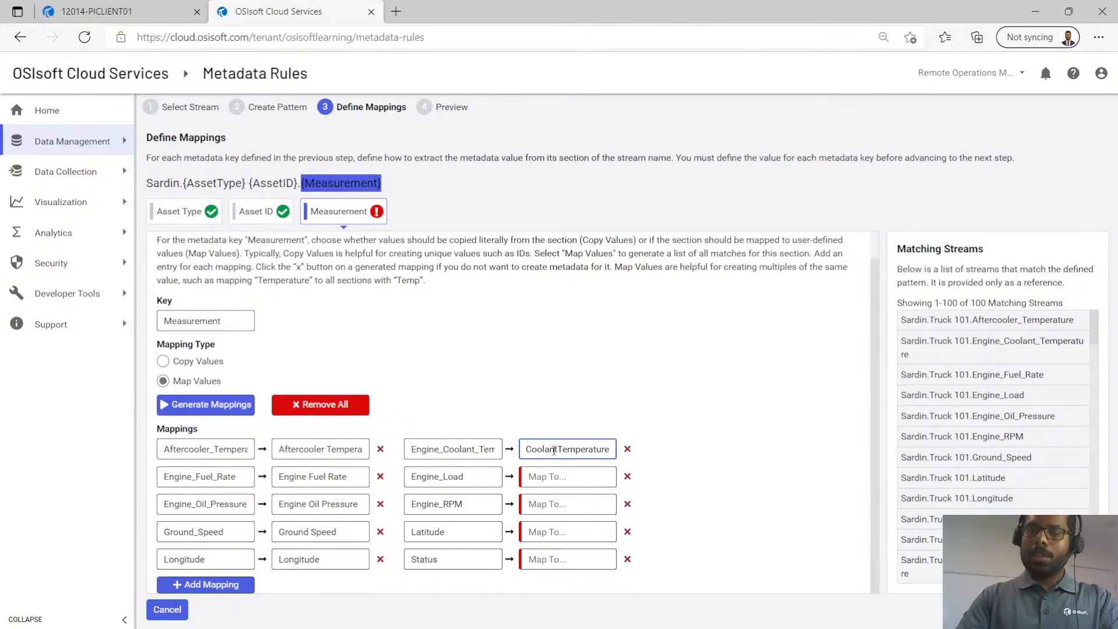
key("Home")
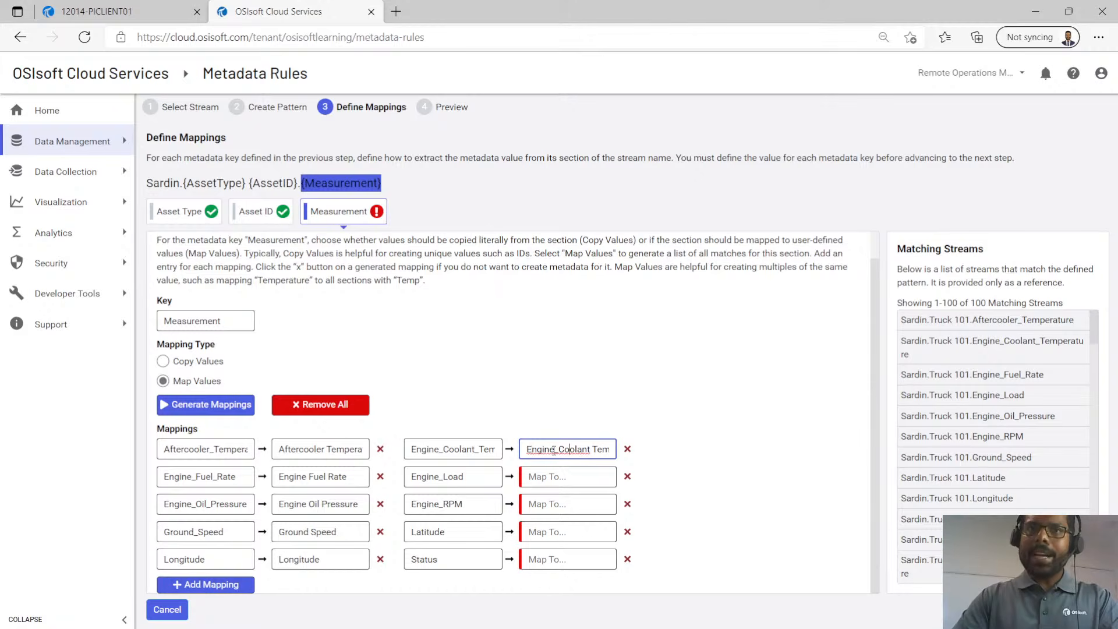
left_click(554, 450)
key("BackSpace")
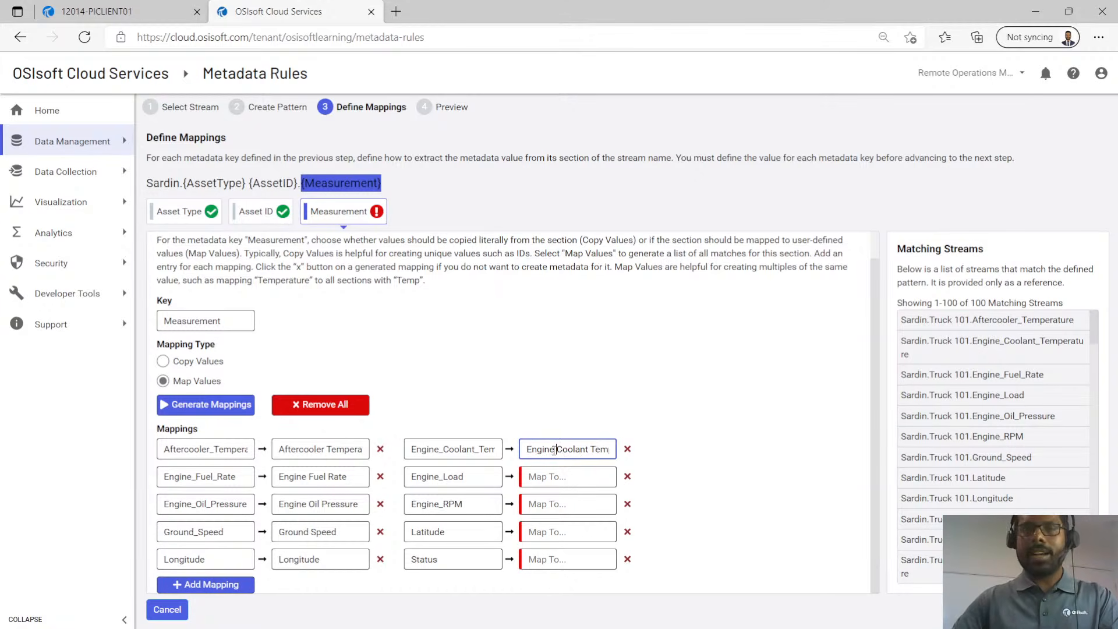
Map Engine_Load to "Engine Load", replacing the underscore with a space.
double_click(437, 476)
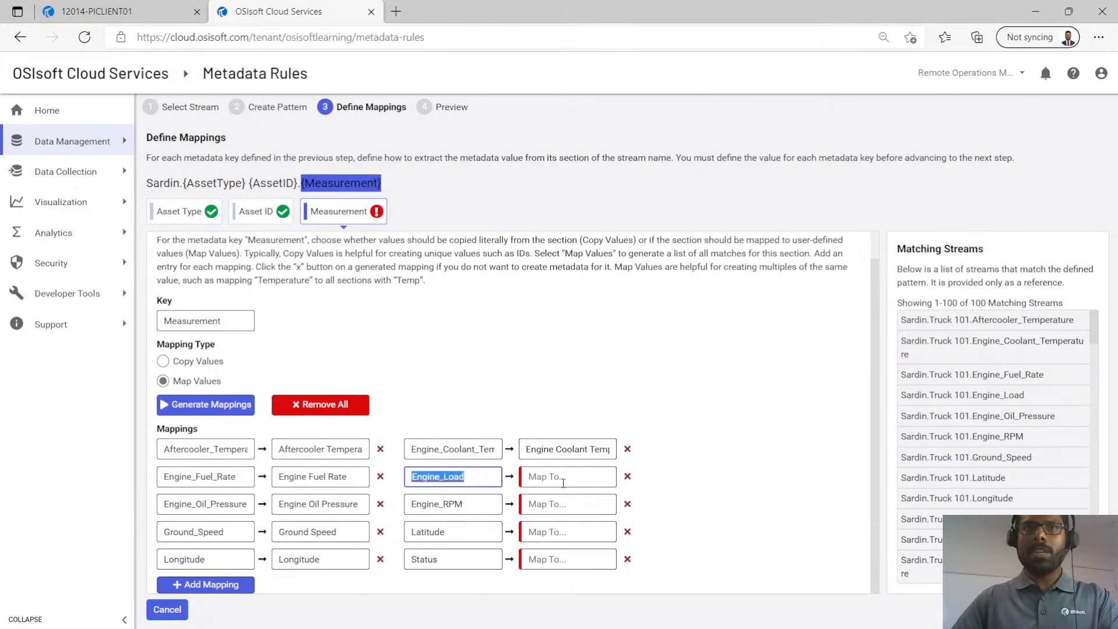
key("ctrl+c")
left_click(562, 477)
key("ctrl+v")
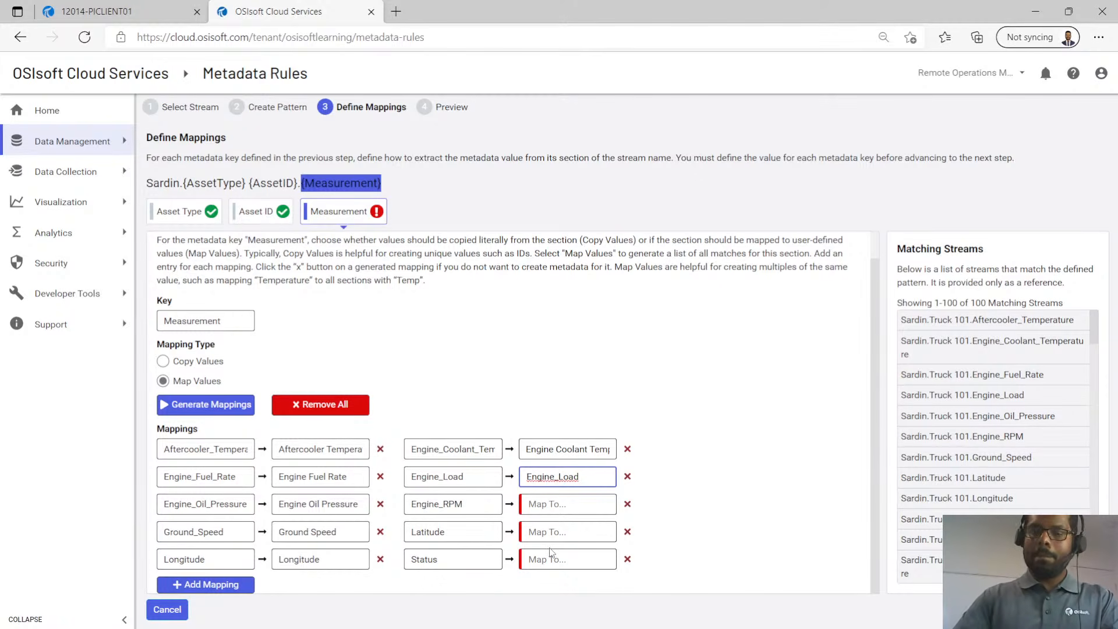
key("Left")
key("Left")
key("Left")
key("Left")
key("BackSpace")
Map Engine_RPM to "Engine RPM", replacing the underscore with a space.
double_click(484, 504)
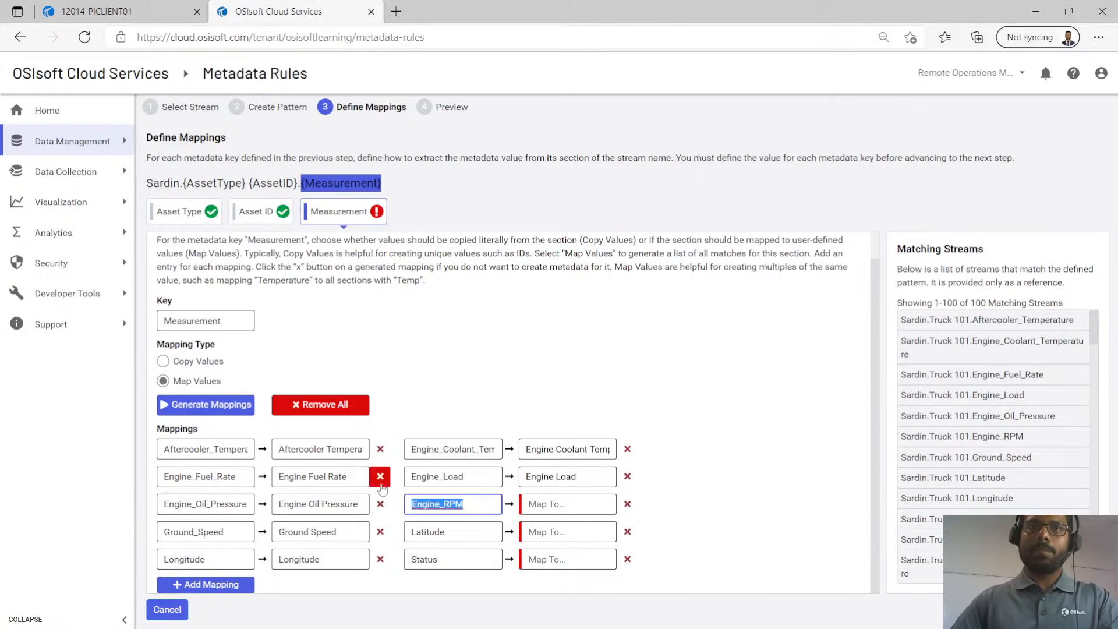
key("ctrl+c")
left_click(548, 504)
key("ctrl+v")
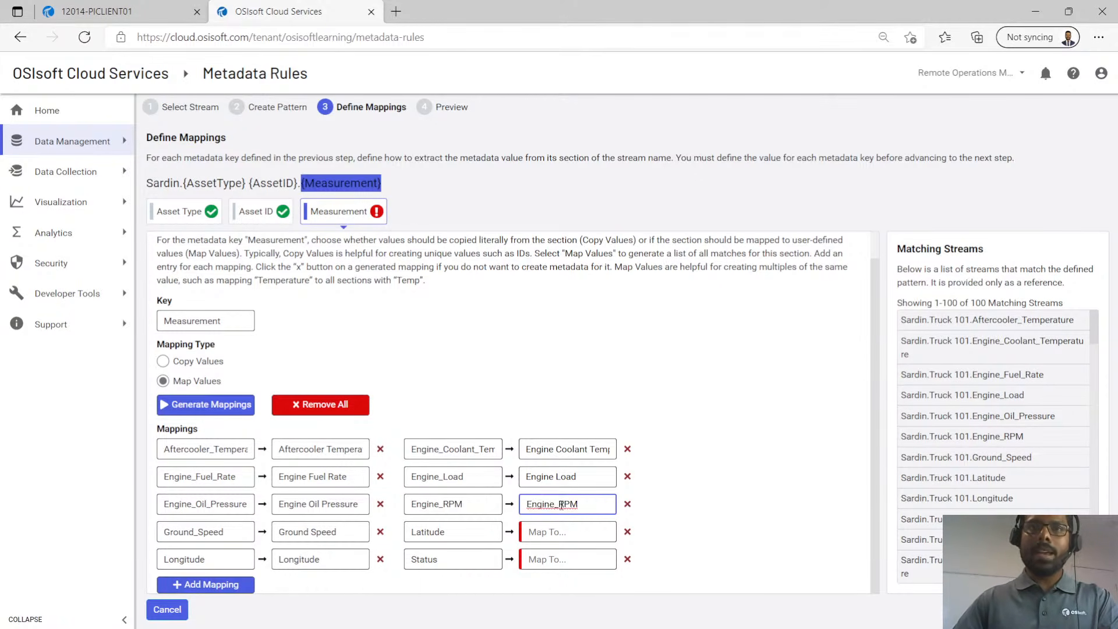
left_click(559, 505)
key("BackSpace")
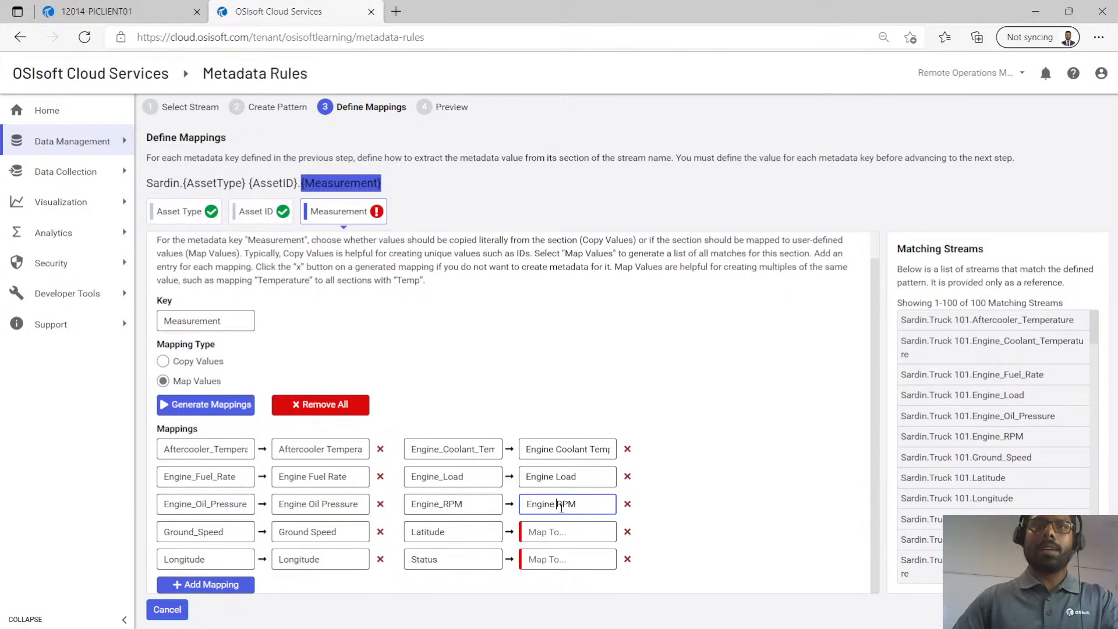
Map Latitude to "Latitude" and Status to "Status" to complete the Measurement mappings.
double_click(488, 526)
key("ctrl+c")
left_click(547, 532)
key("ctrl+v")
double_click(486, 559)
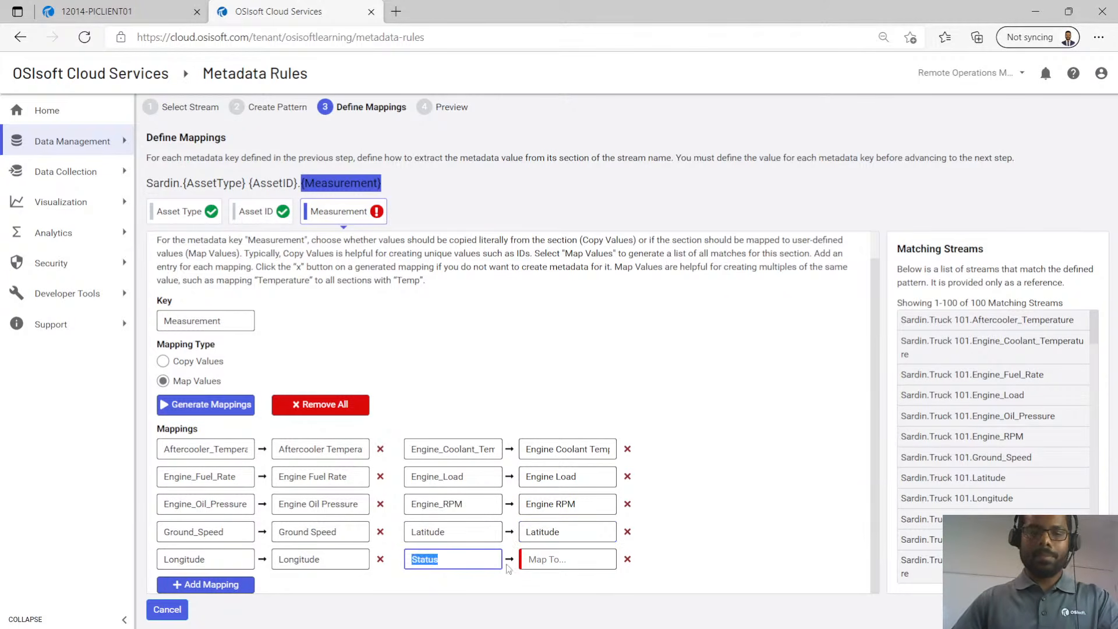
key("ctrl+c")
left_click(565, 552)
key("ctrl+v")
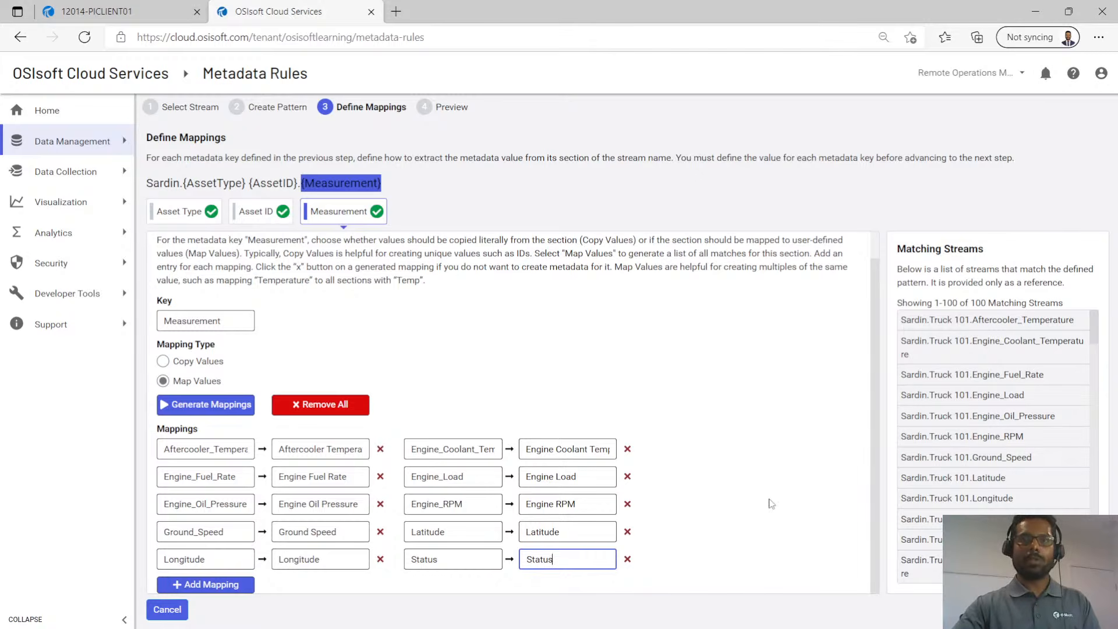
Proceed to the preview, name the metadata rule Sardin_metadataRule and save it.
left_click(1088, 610)
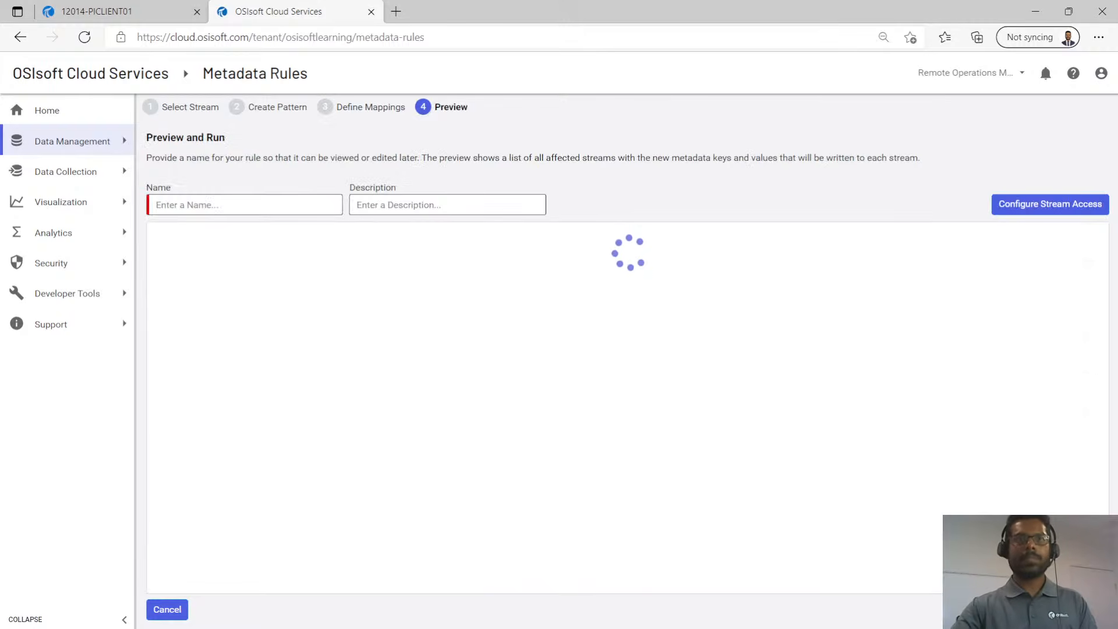
left_click(233, 208)
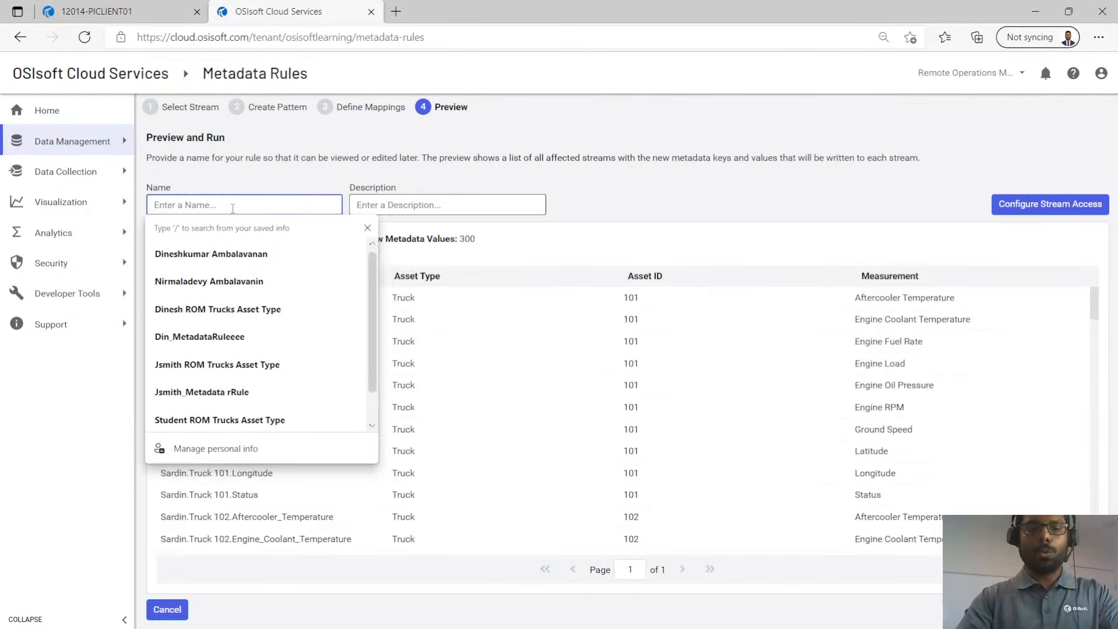
type("Sardin_metadaat")
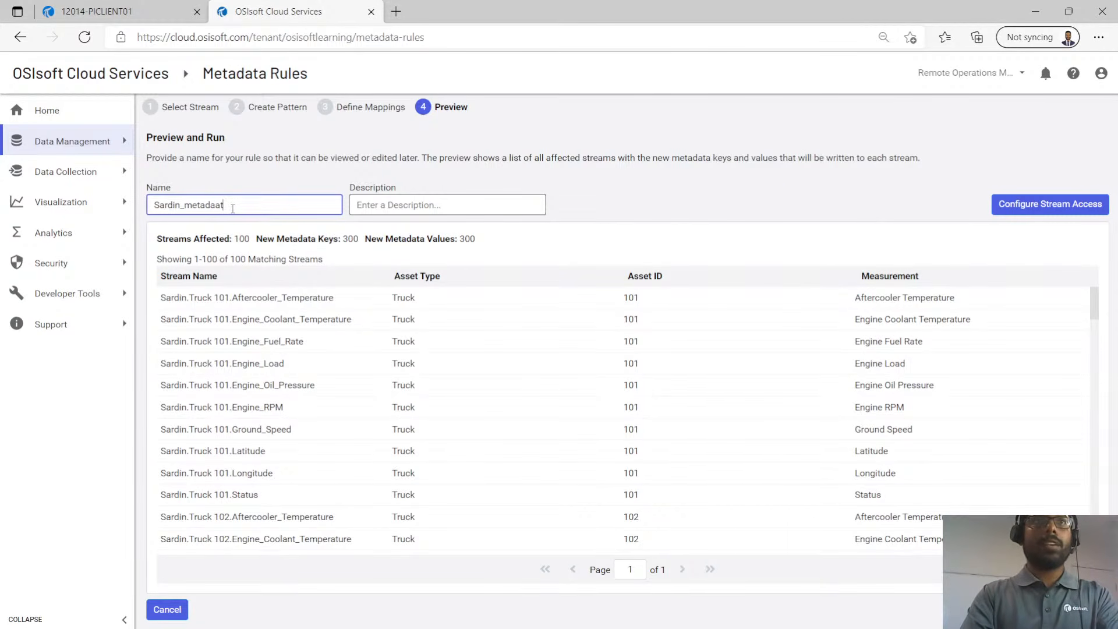
key("BackSpace")
key("BackSpace")
type("taRule")
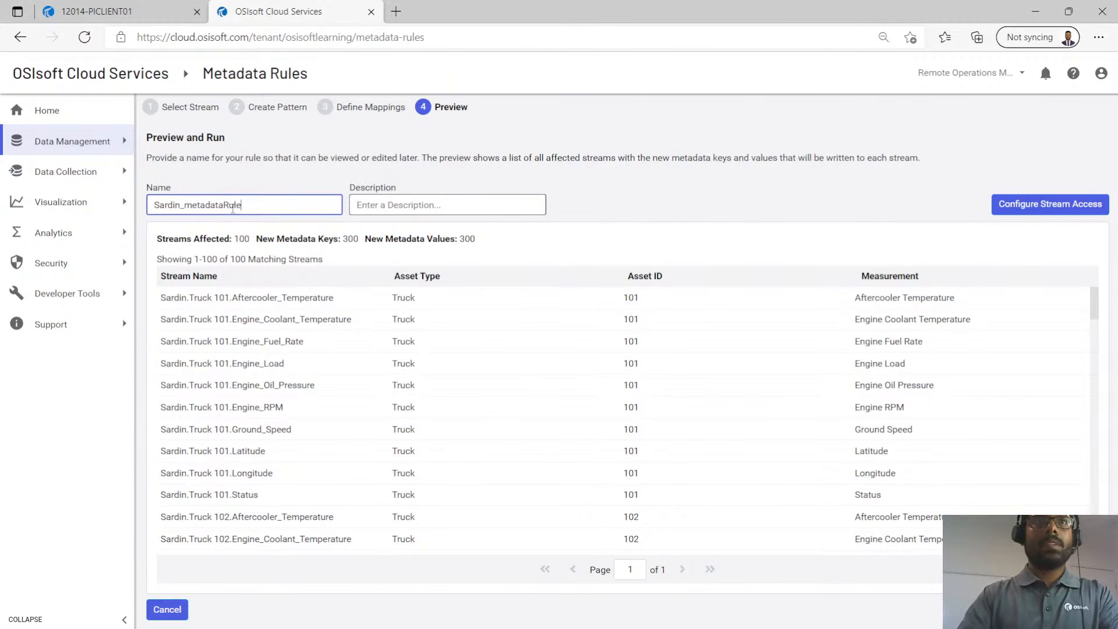
left_click(1069, 610)
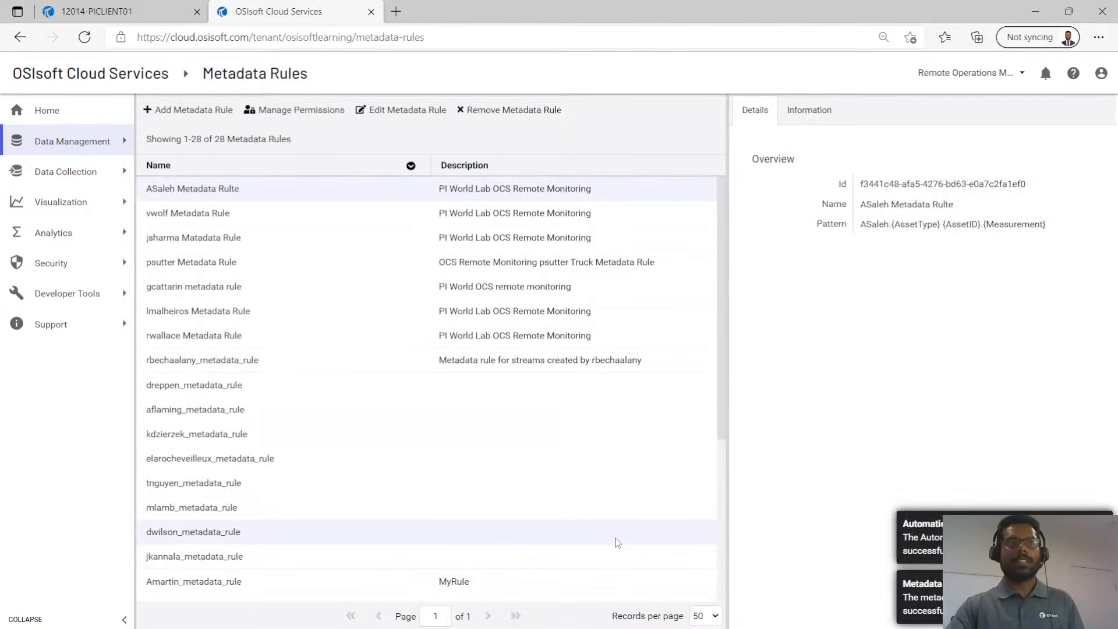
Inspect the details of Sardin_metadataRule and open the general information about metadata rules.
scroll(450, 459, "down", 5)
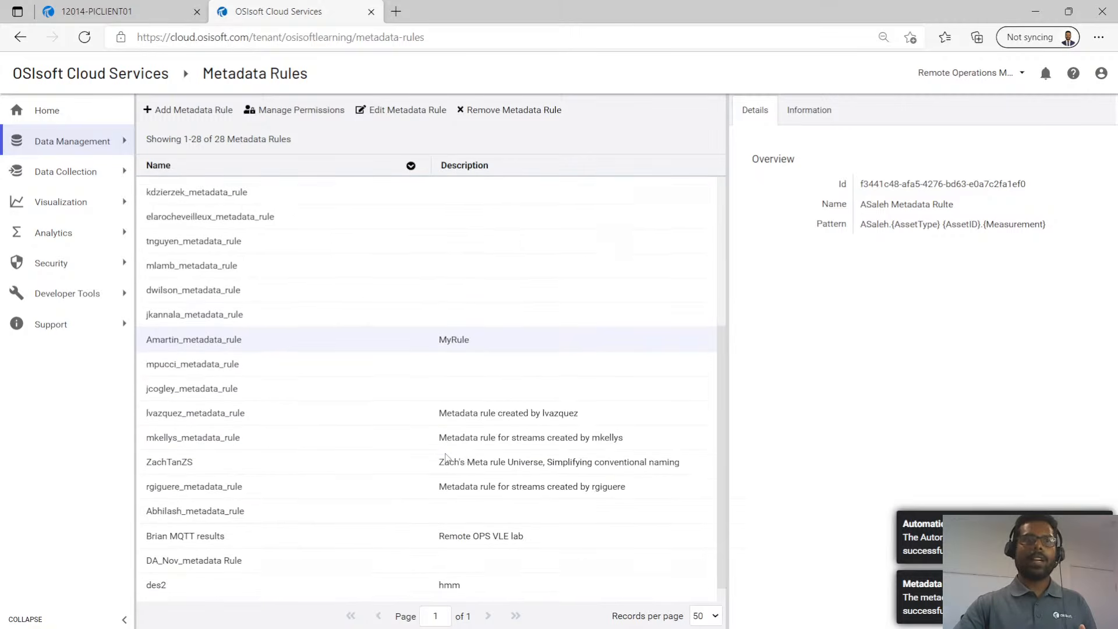
left_click(279, 600)
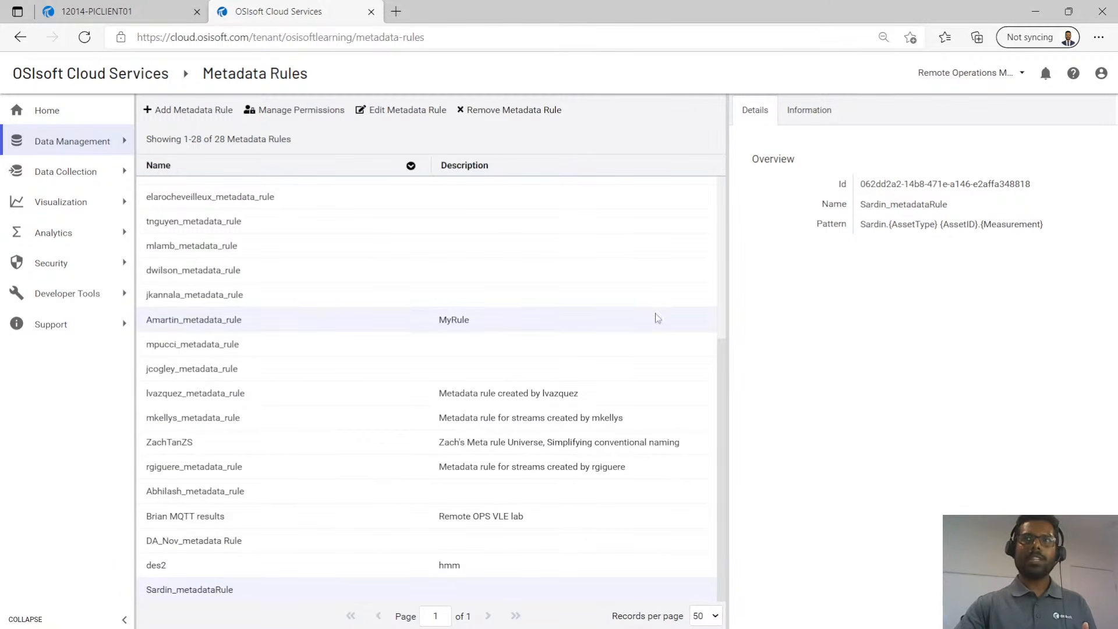
left_click(807, 112)
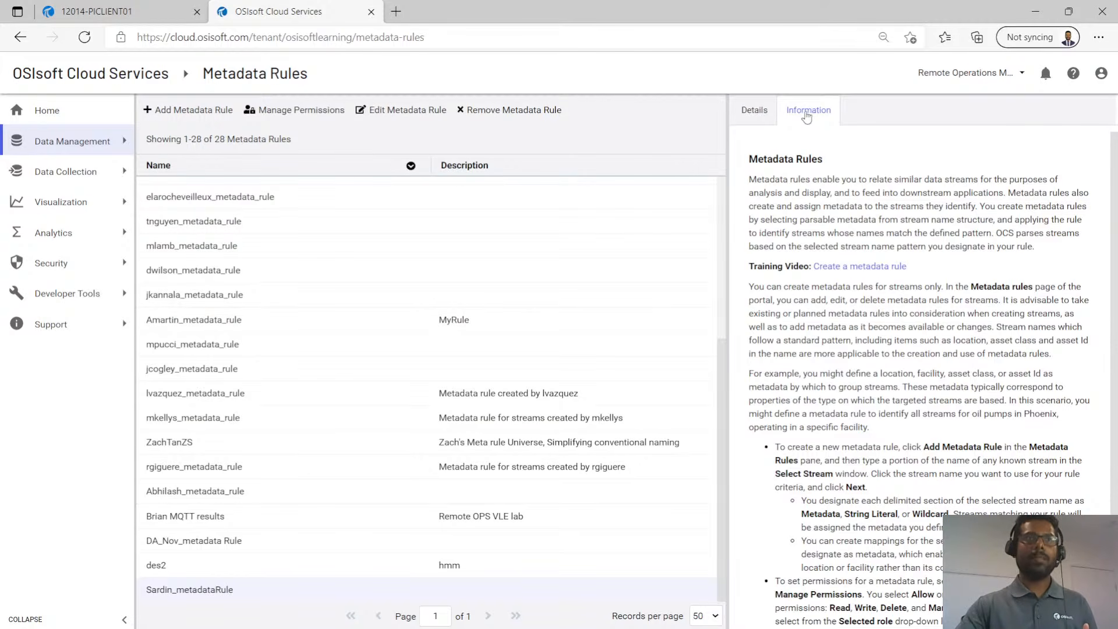
Search the Sequential Data Store streams for Sardin* and show the metadata of the Truck 101 Aftercooler_Temperature stream.
mouse_move(74, 144)
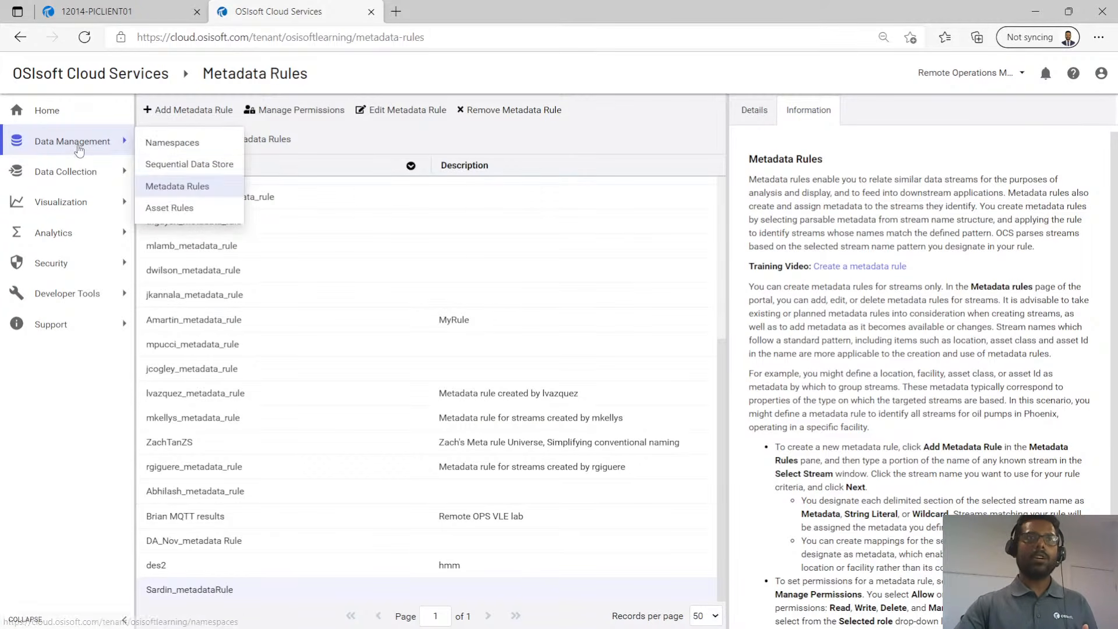
left_click(175, 165)
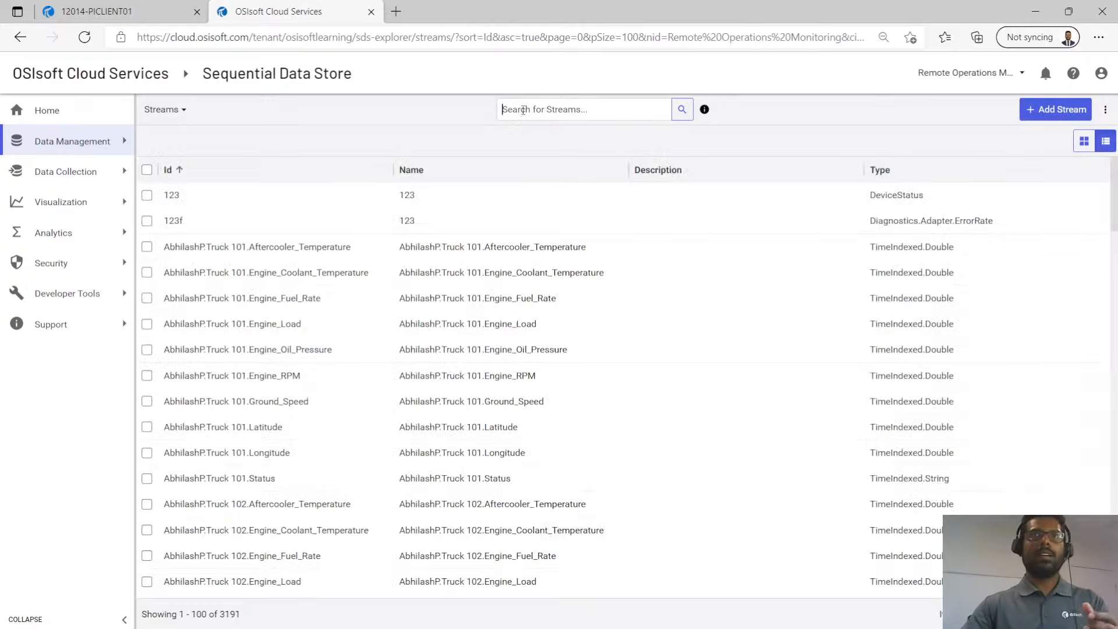
left_click(523, 110)
type("Sarcin*")
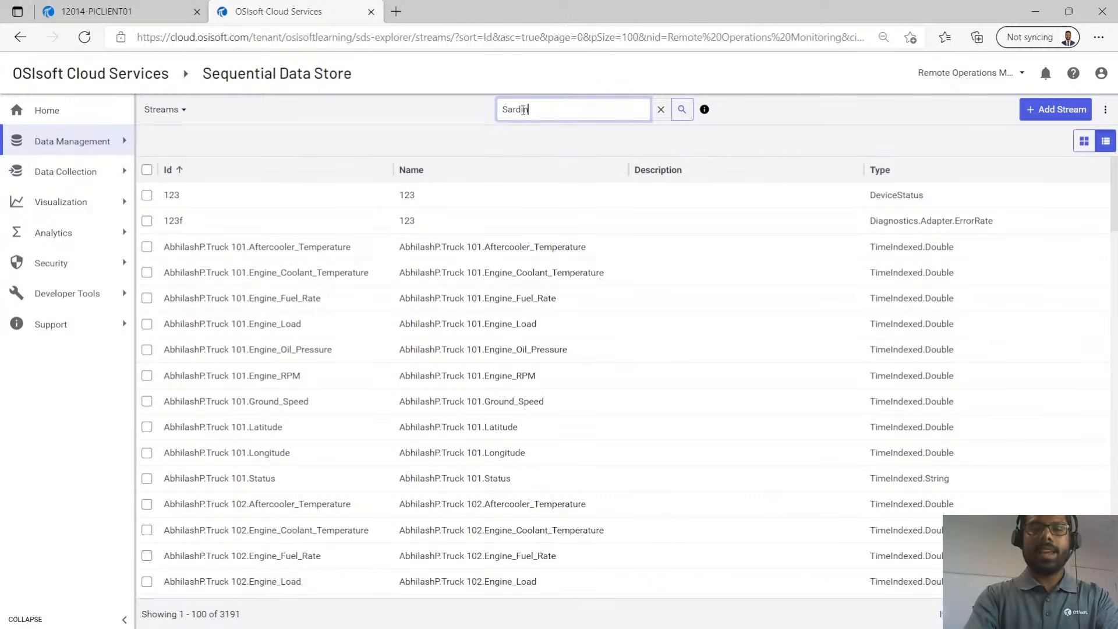
key("Return")
left_click(309, 196)
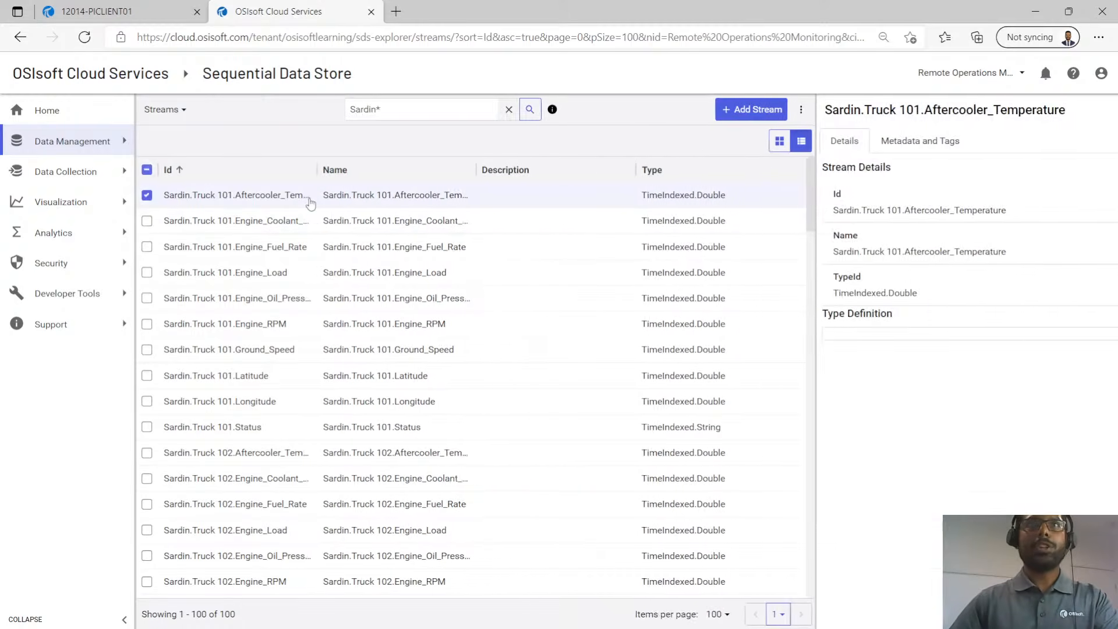
left_click(847, 141)
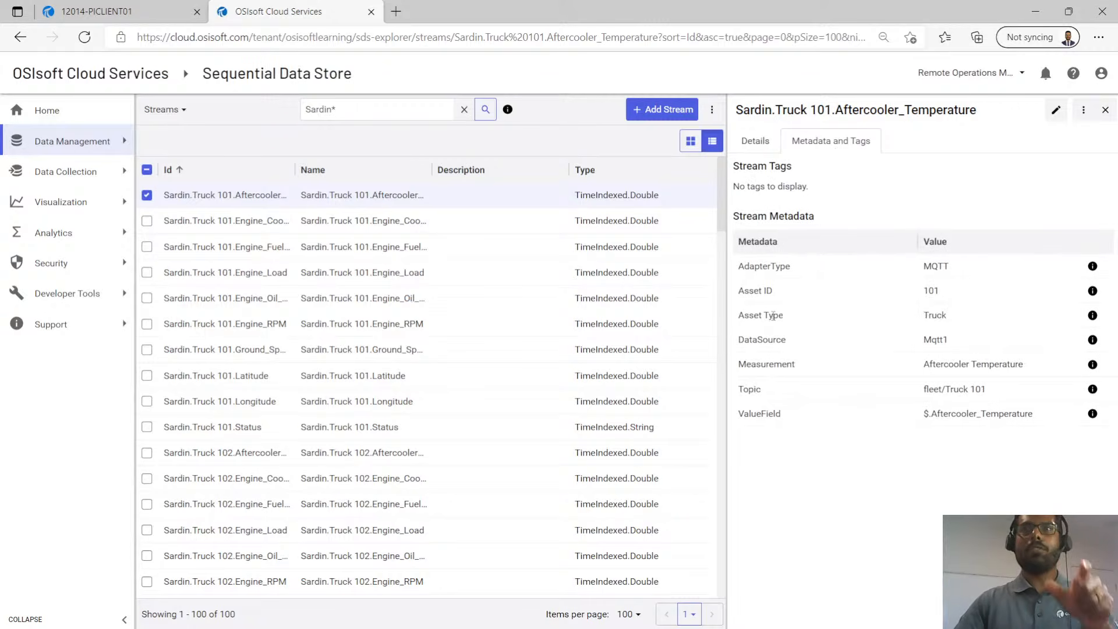
Compare the Truck and 101 parts of the stream name with the Asset Type and Asset ID metadata.
left_click_drag(737, 290, 778, 294)
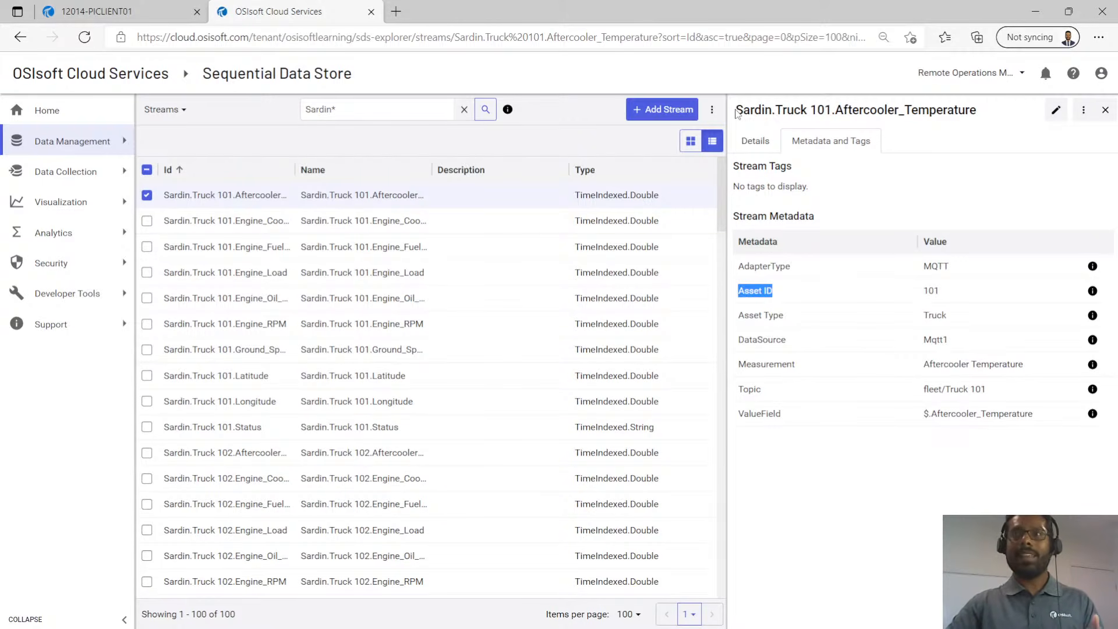
left_click_drag(736, 114, 995, 123)
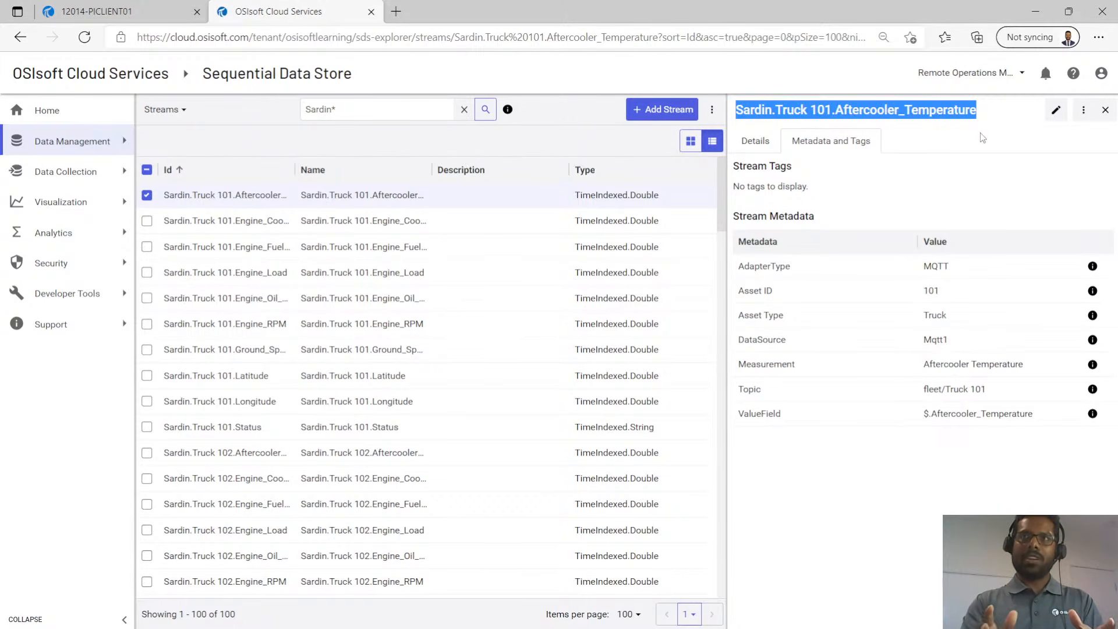
left_click(777, 111)
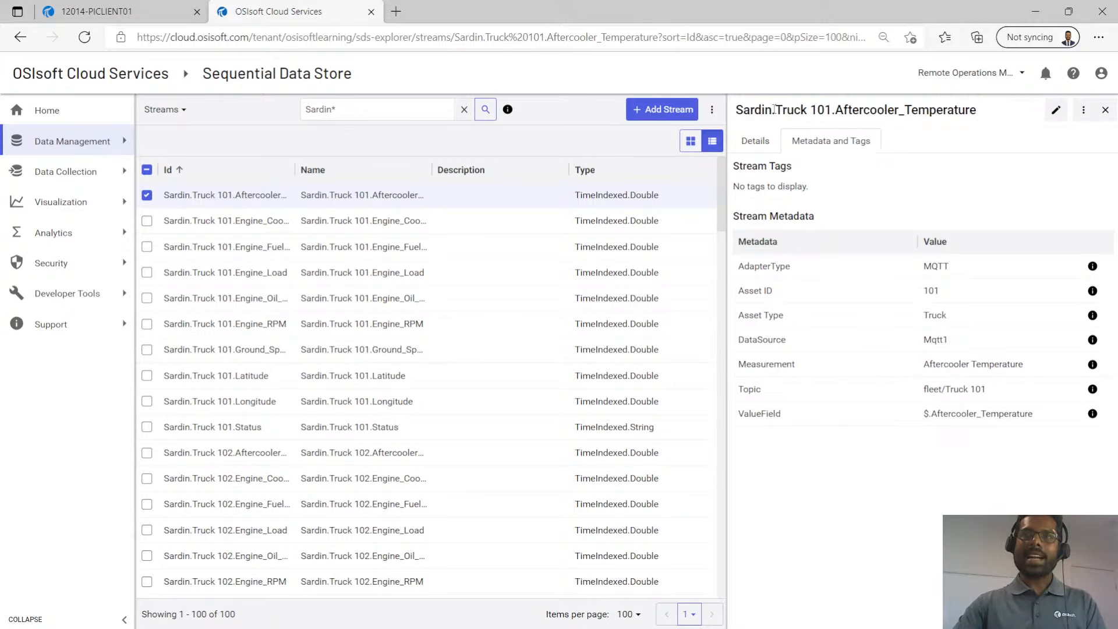
left_click_drag(782, 111, 878, 110)
left_click(779, 123)
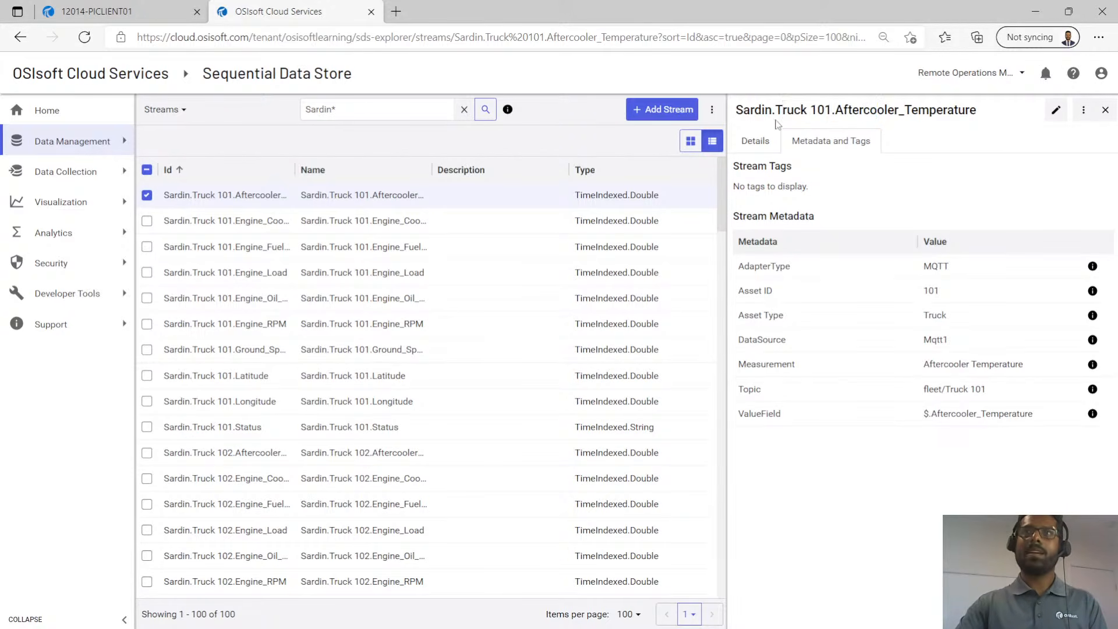
left_click_drag(776, 111, 808, 110)
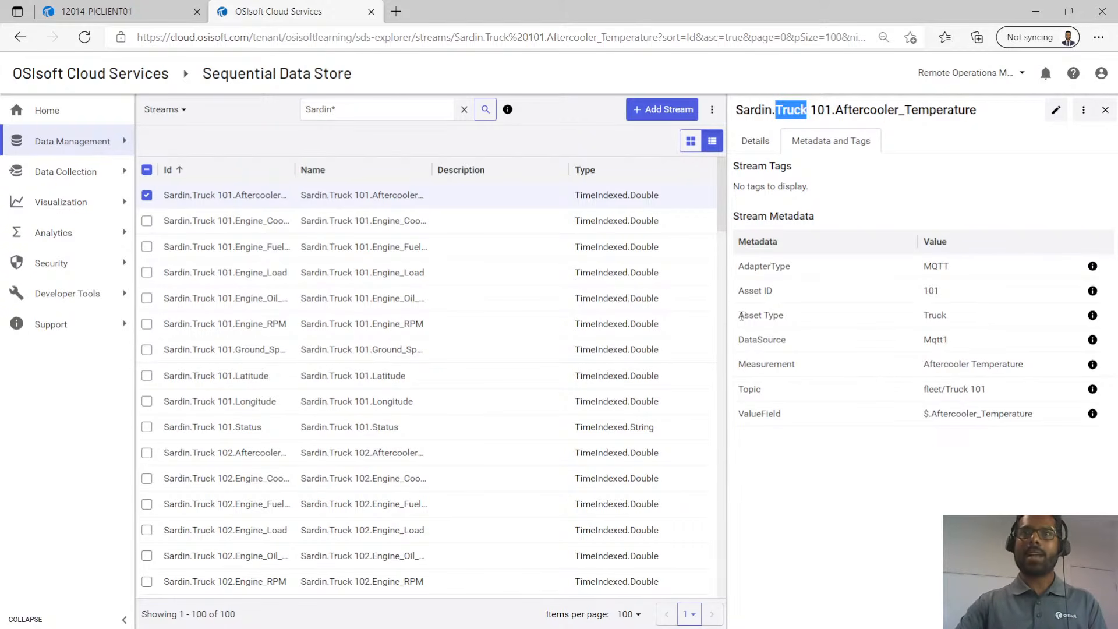
left_click_drag(738, 315, 791, 322)
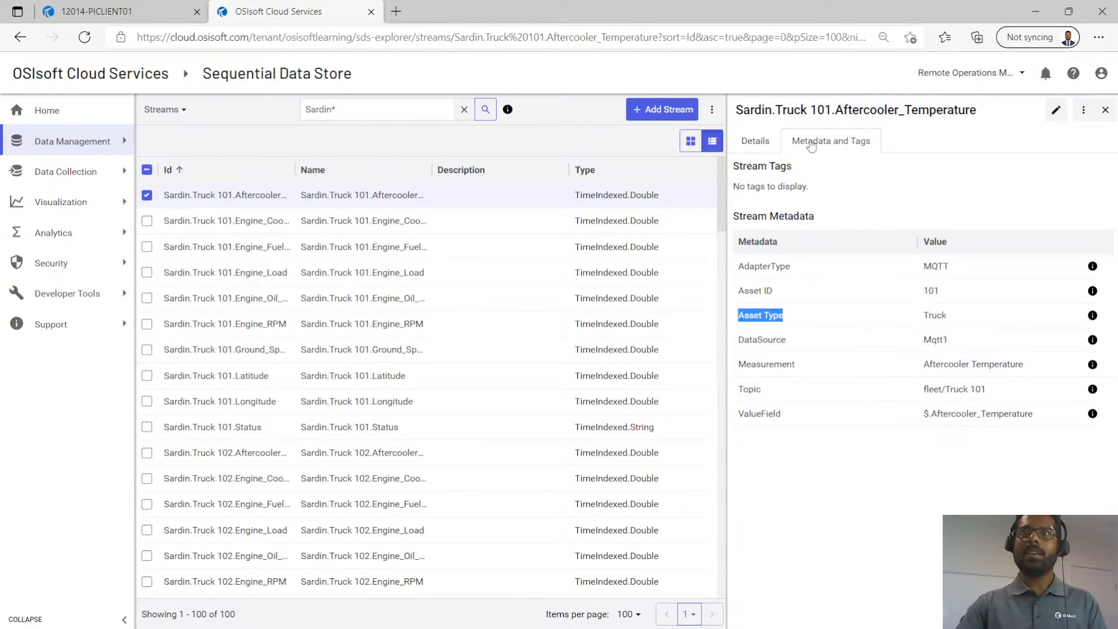
left_click_drag(816, 109, 831, 111)
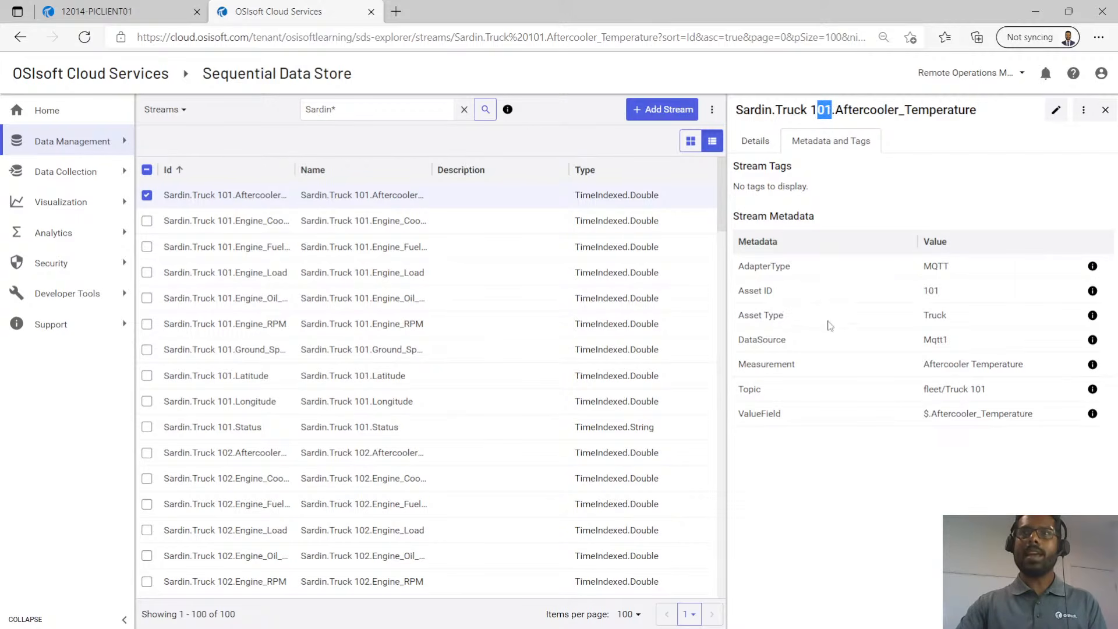
left_click_drag(922, 291, 945, 295)
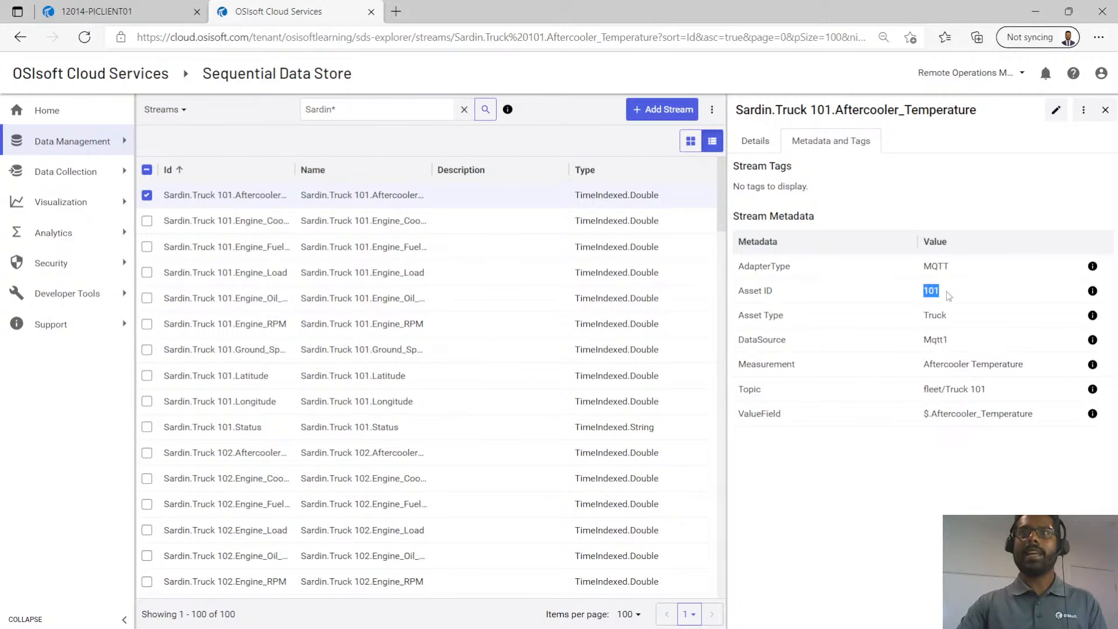
Compare the Aftercooler_Temperature part of the stream name with the Measurement metadata and examine the Topic entry.
left_click(834, 109)
left_click_drag(834, 109, 992, 119)
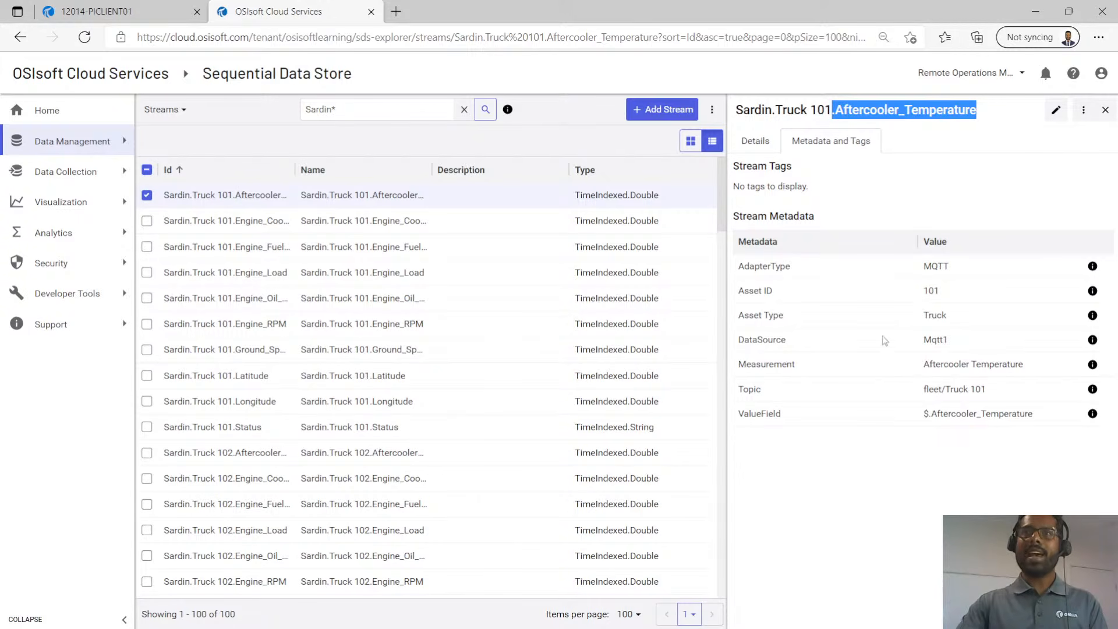
left_click_drag(737, 365, 799, 371)
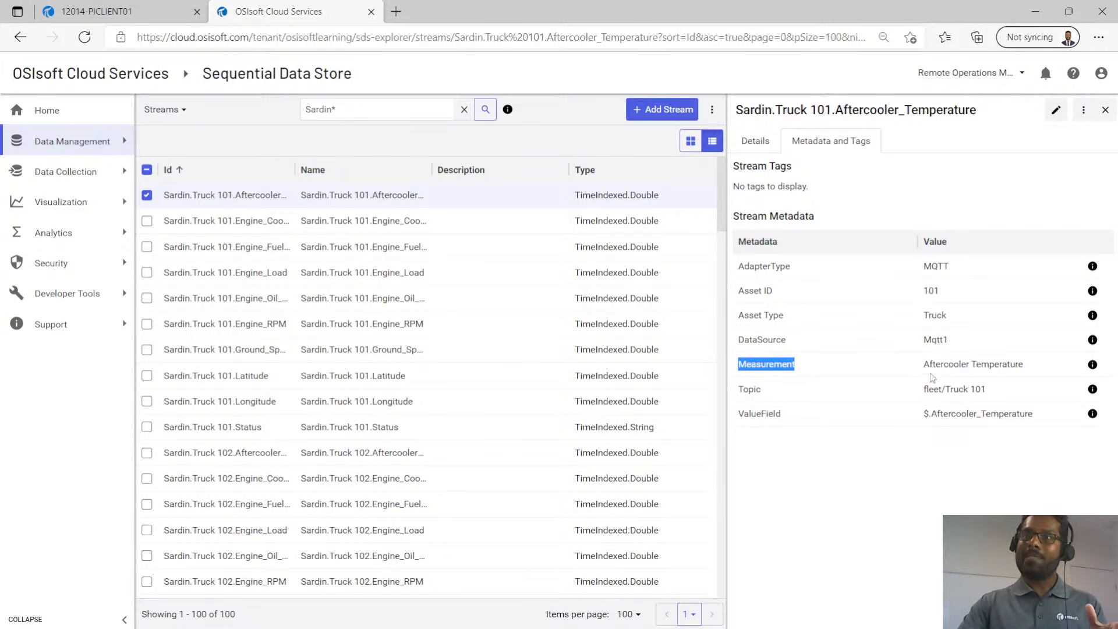
left_click_drag(924, 365, 961, 372)
left_click_drag(1036, 367, 922, 377)
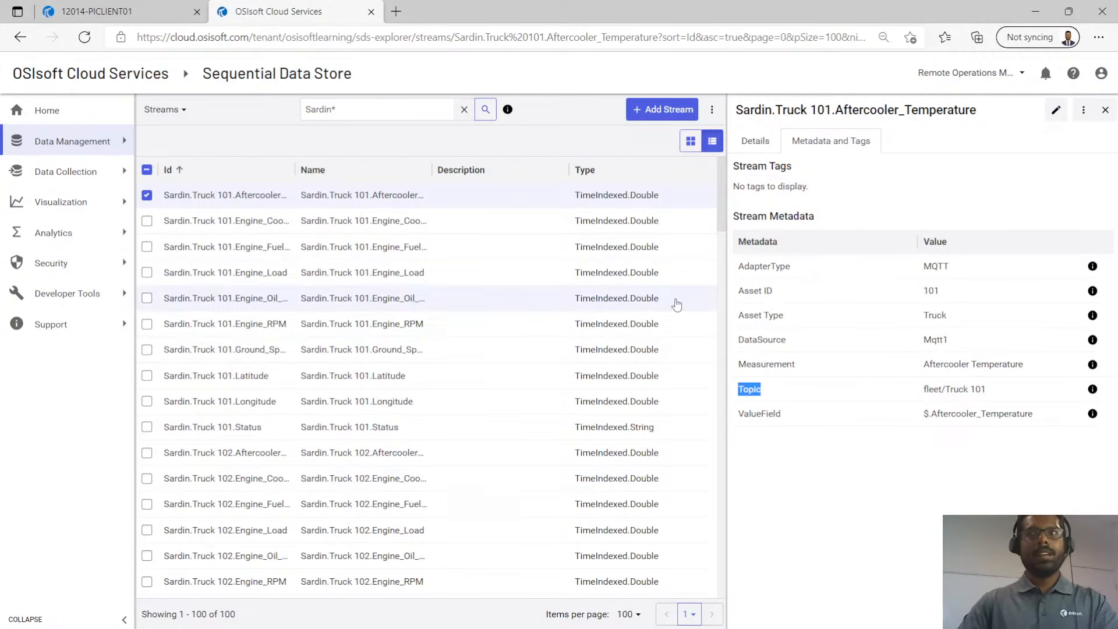
key("alt+Tab")
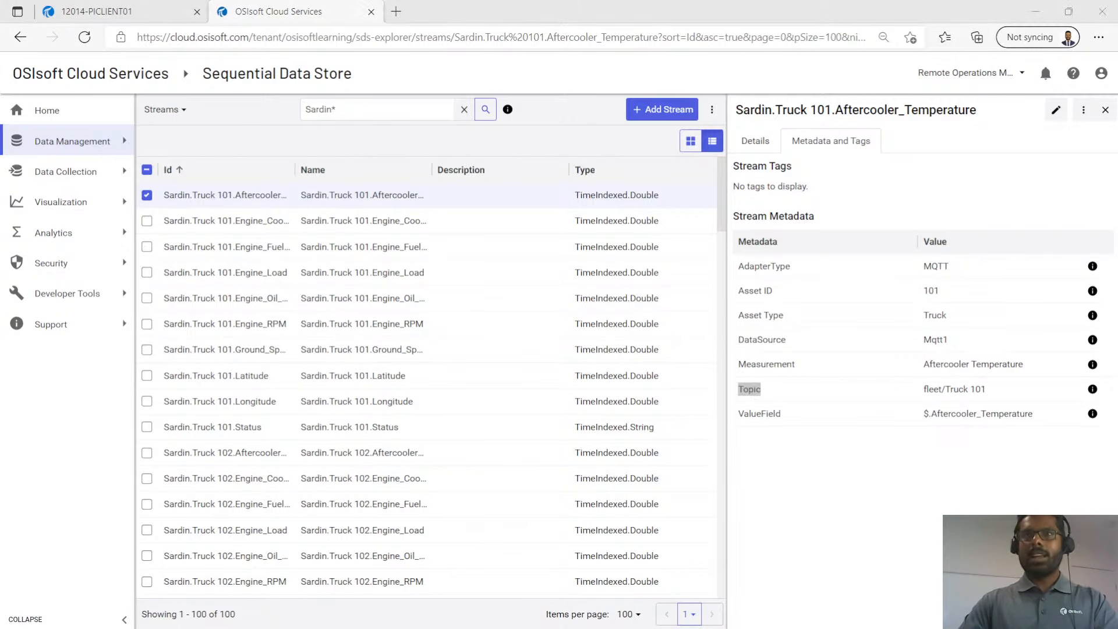
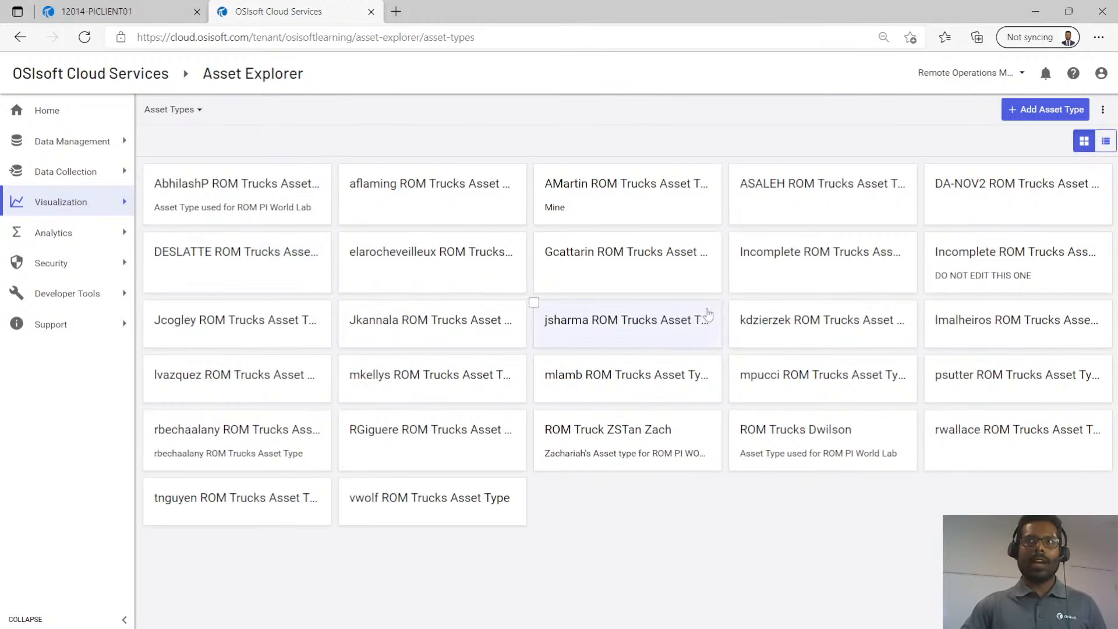
Duplicate the Incomplete ROM Trucks Asset Type that is described as DO NOT EDIT THIS ONE.
left_click(1011, 265)
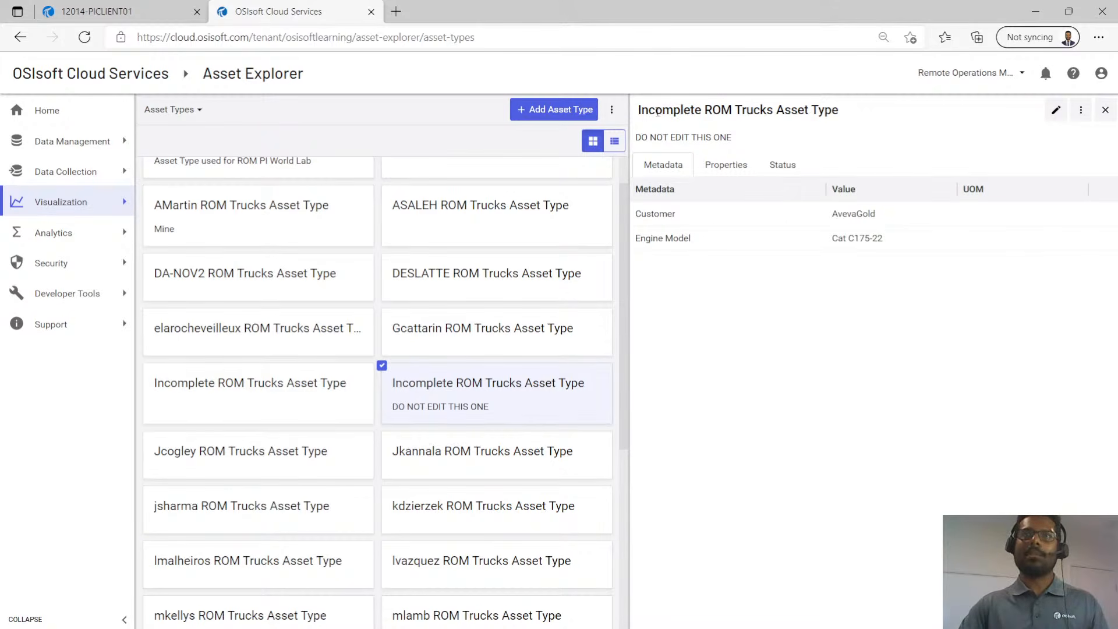
left_click_drag(638, 109, 854, 111)
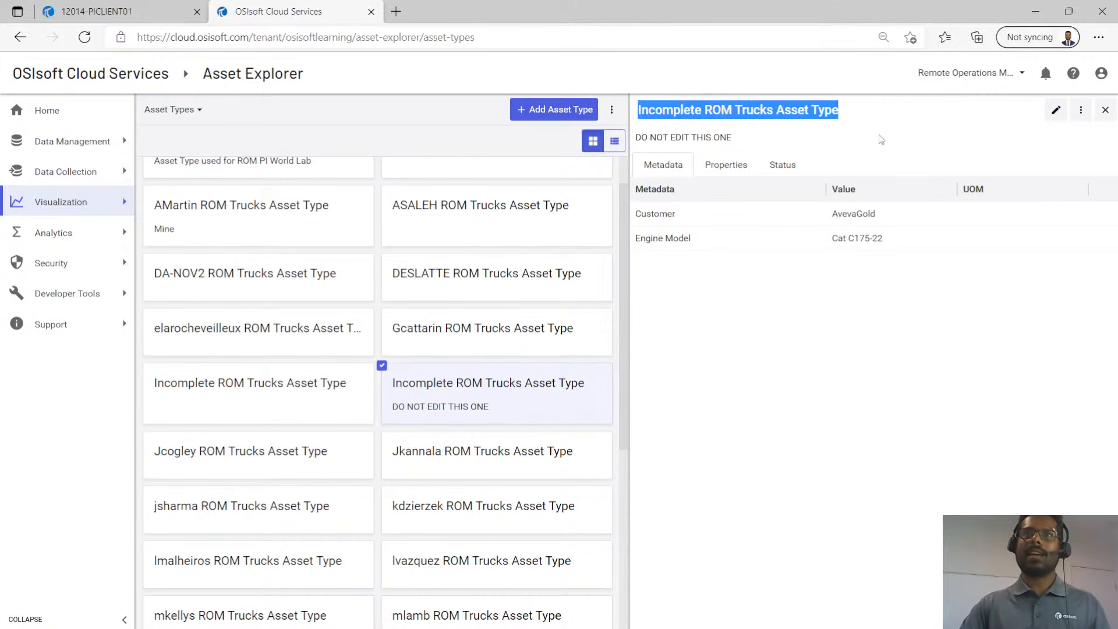
left_click(1079, 113)
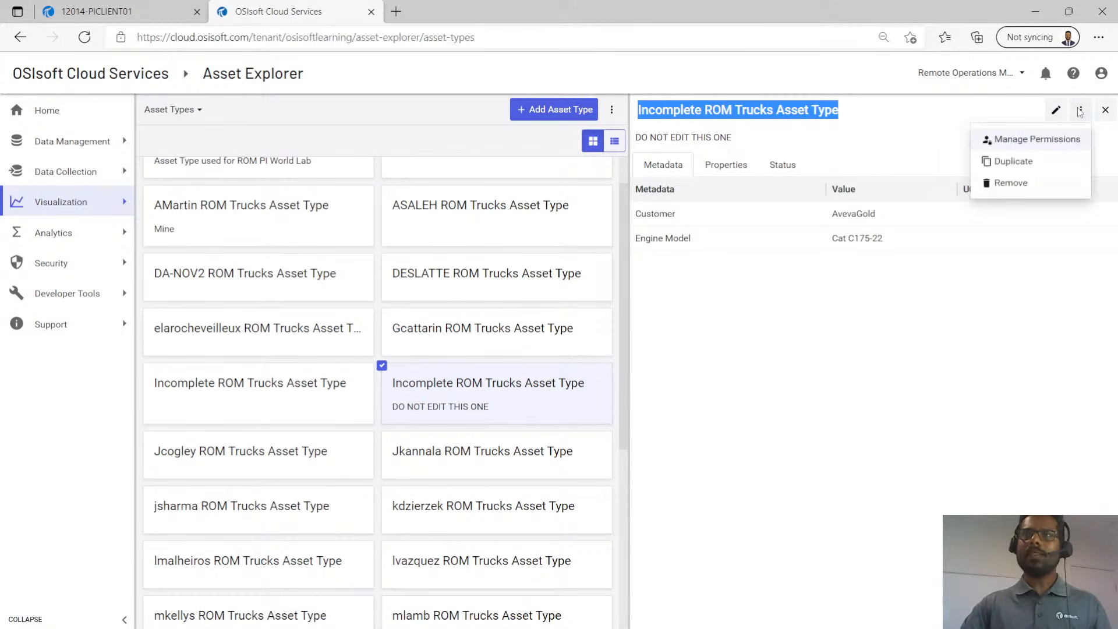
left_click(1008, 157)
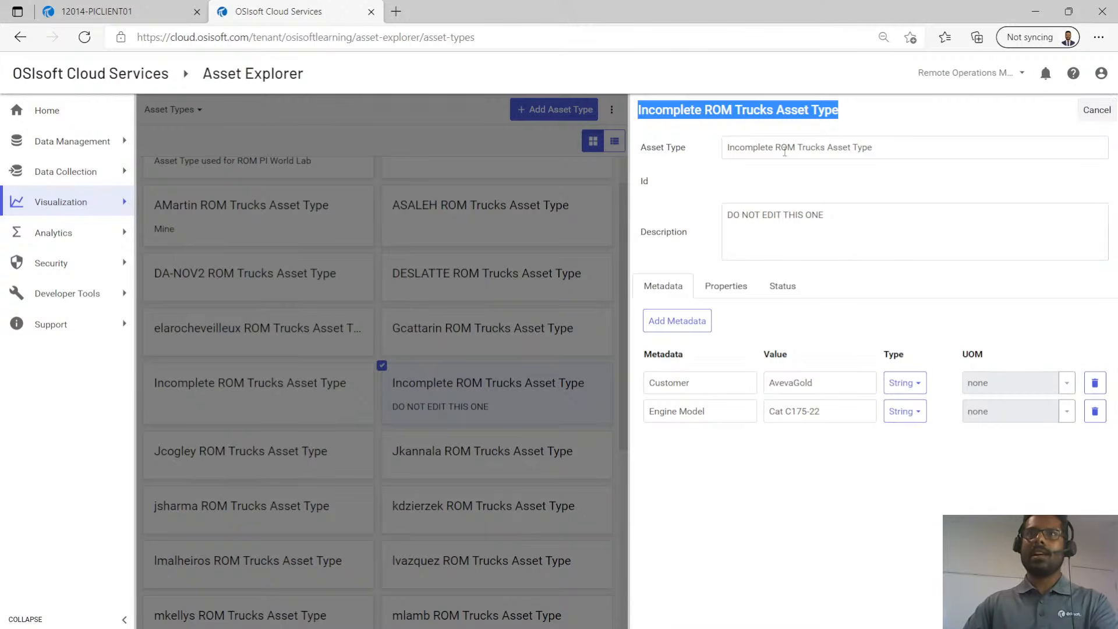
Name the duplicated asset type Sardin ROM Trucks Asset Type and clear its description.
double_click(757, 147)
type("Sardin")
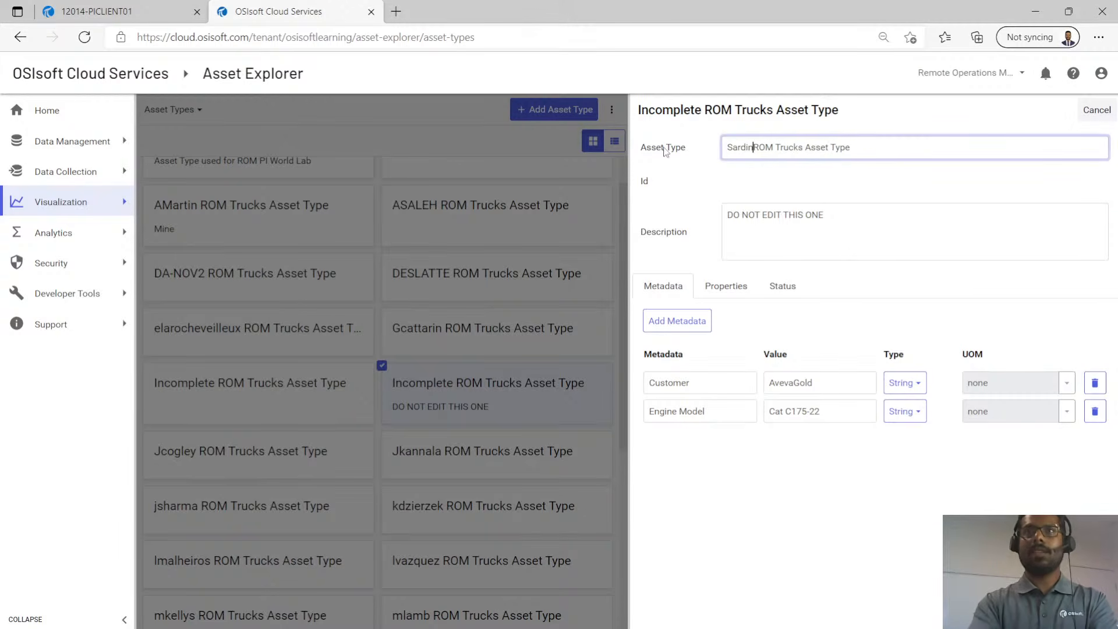
key("Tab")
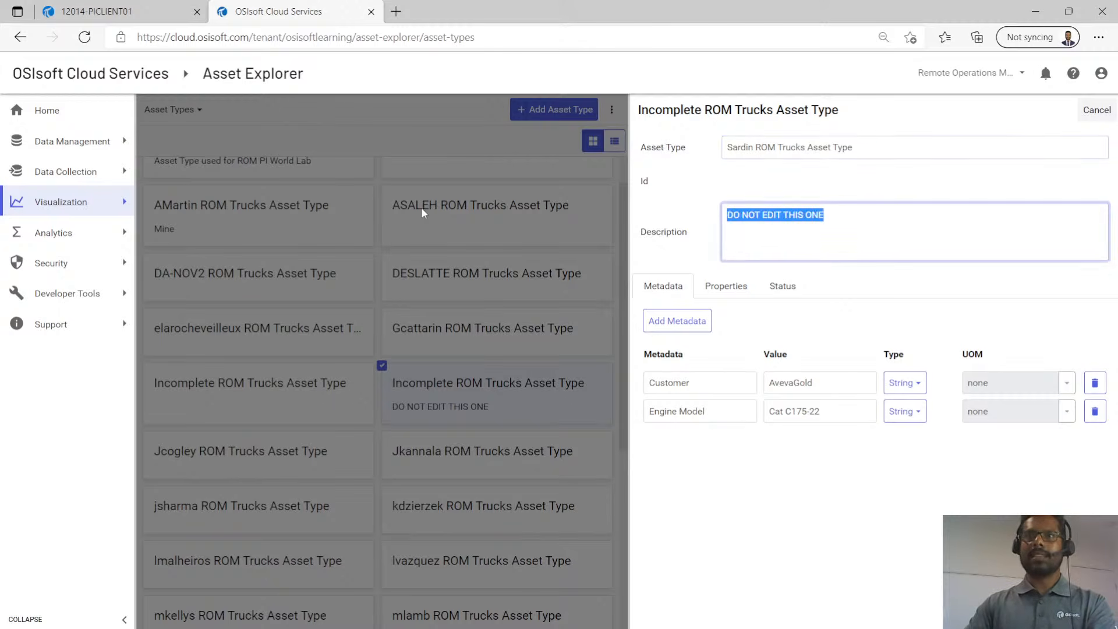
key("BackSpace")
Review the stream type references in the duplicated asset type's properties, along with its name.
left_click(728, 284)
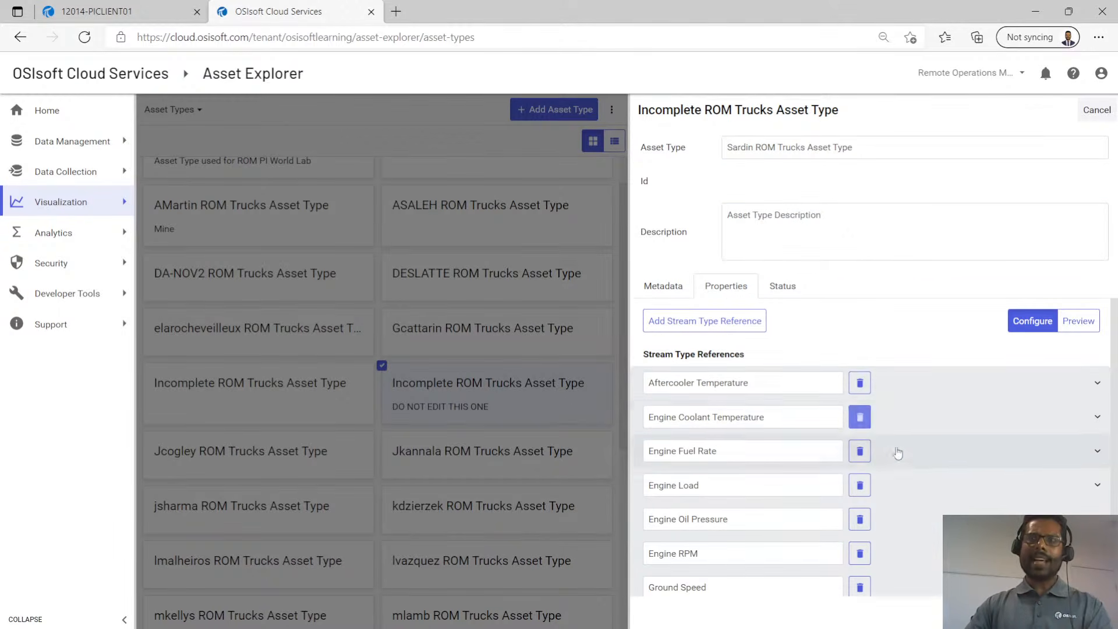
scroll(871, 469, "down", 1)
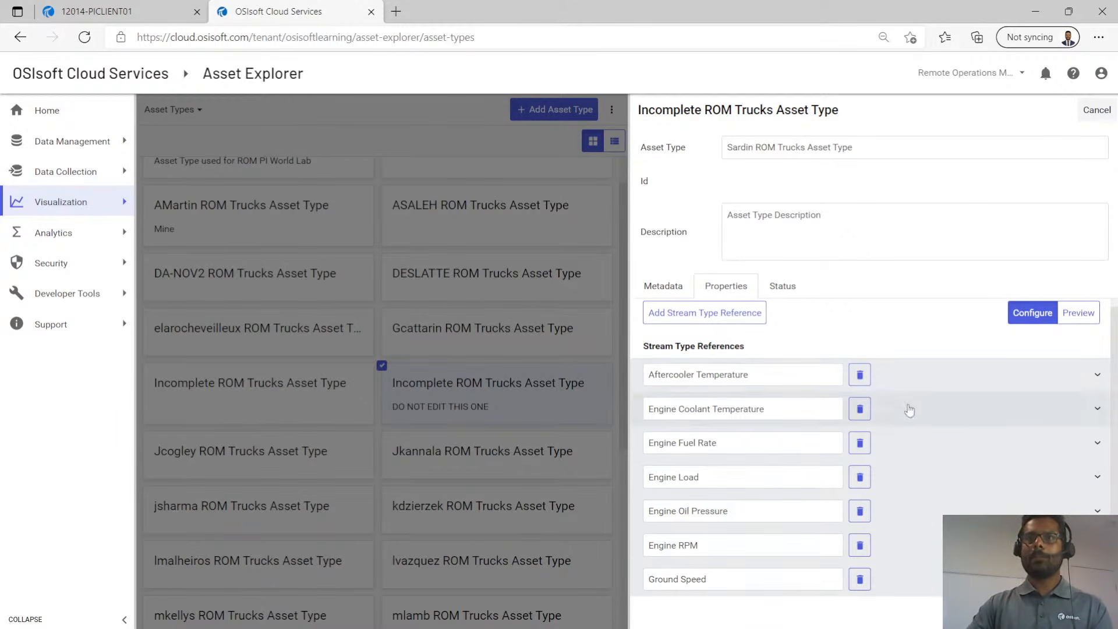
scroll(882, 454, "up", 1)
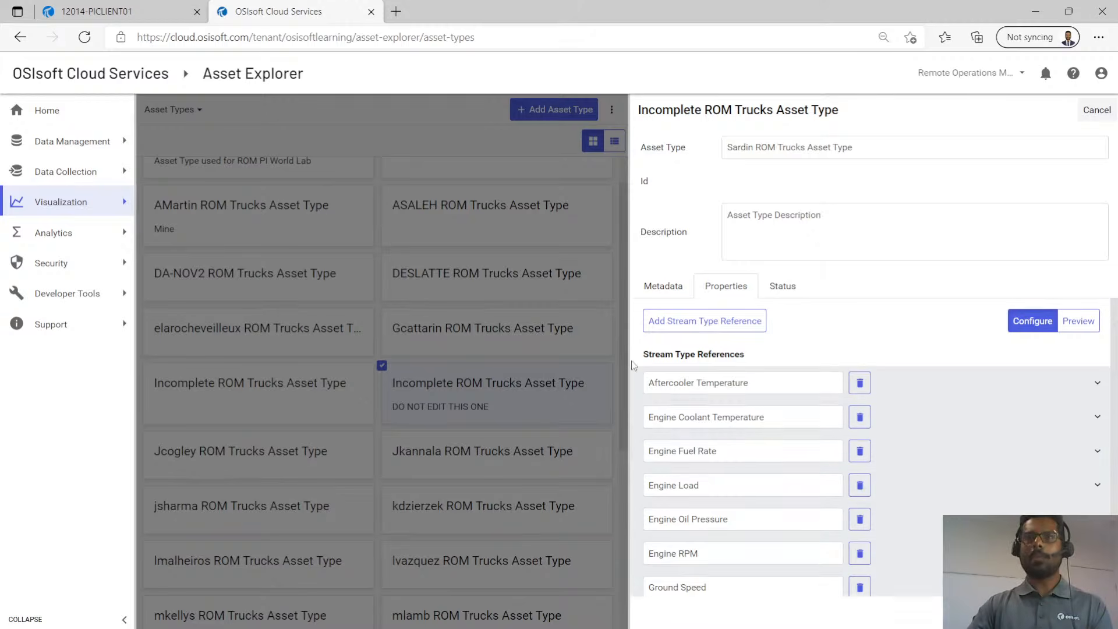
left_click(741, 322)
left_click(708, 181)
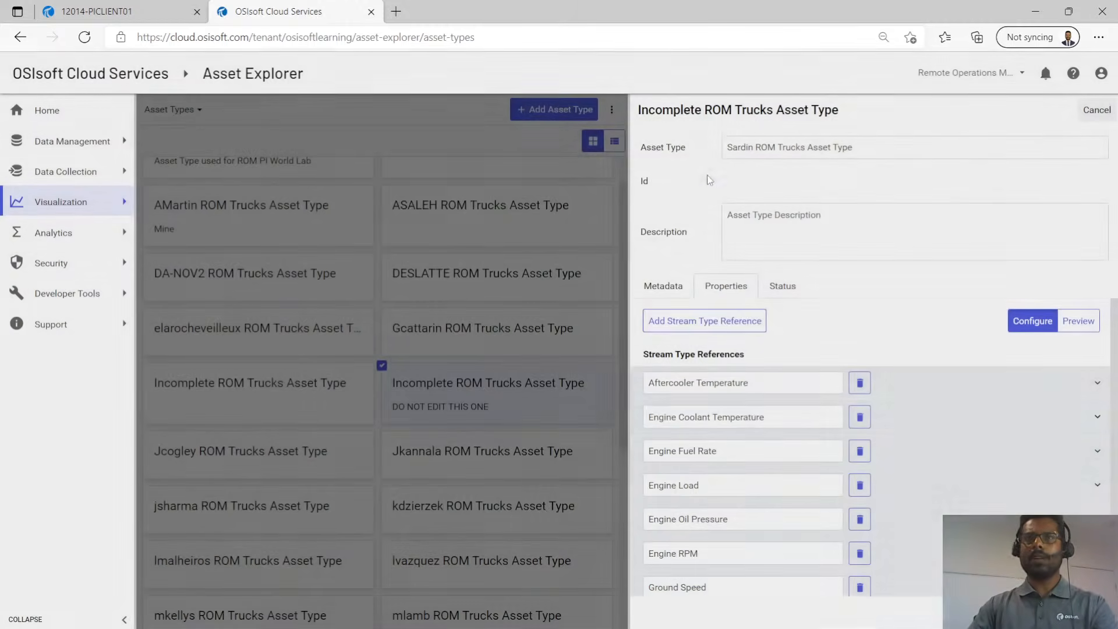
triple_click(766, 383)
triple_click(757, 417)
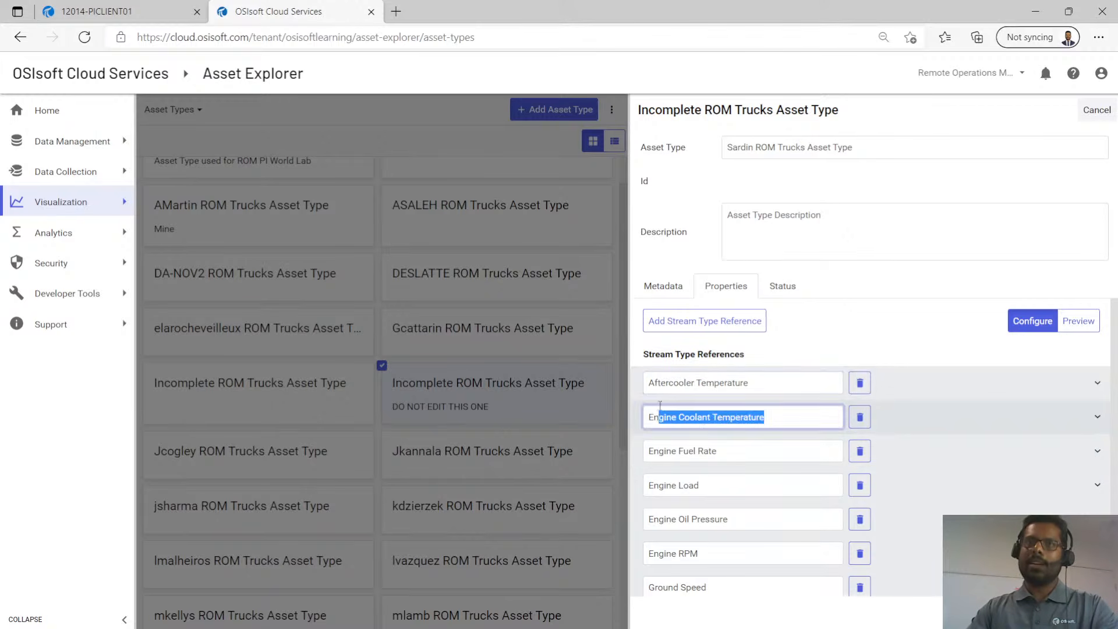
left_click(939, 412)
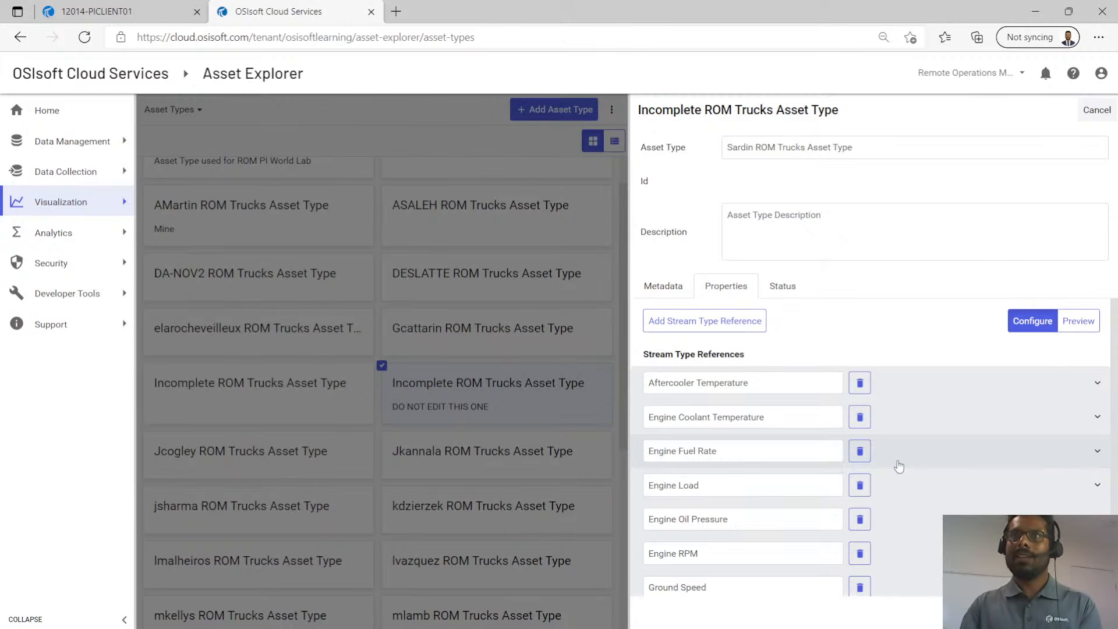
left_click(729, 147)
left_click_drag(729, 147, 876, 149)
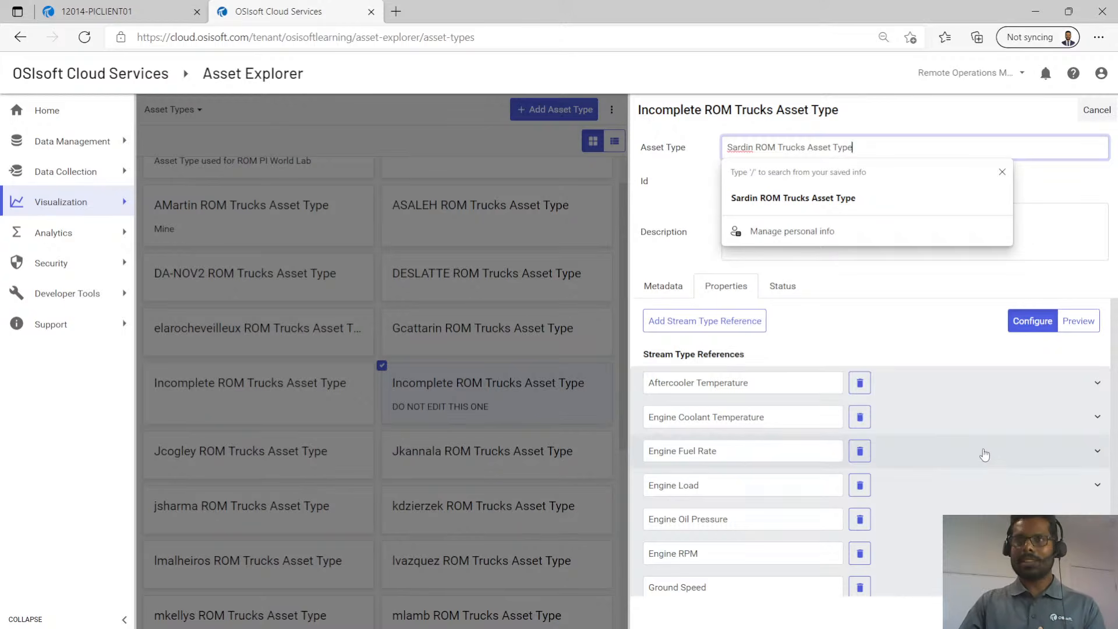
scroll(932, 463, "down", 1)
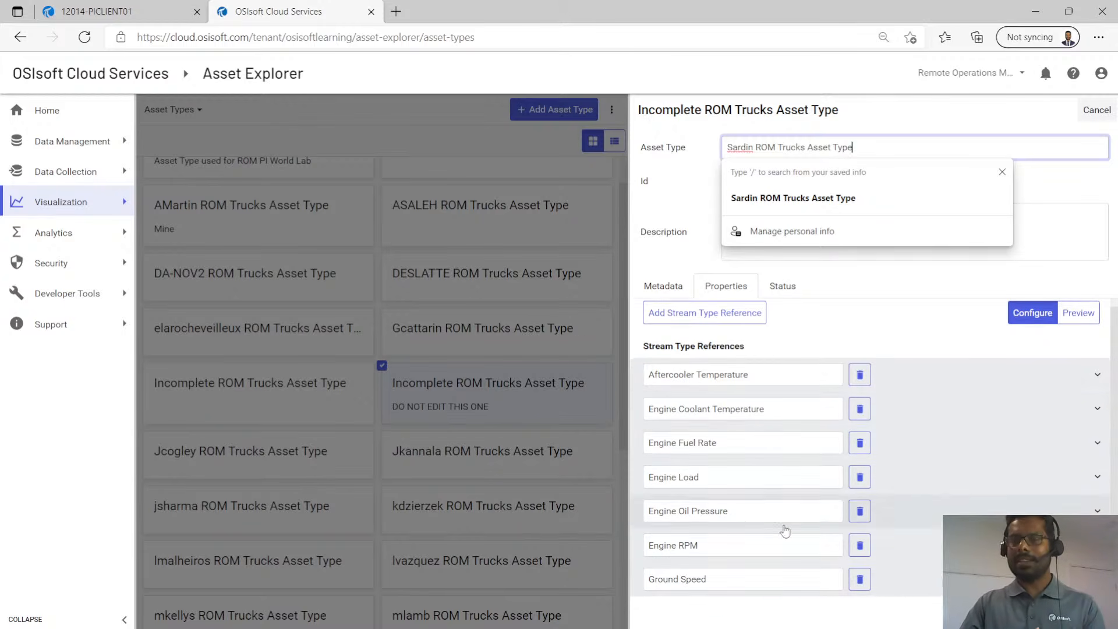
Add a stream type reference of type Double to the asset type and name it Latitude.
left_click(720, 318)
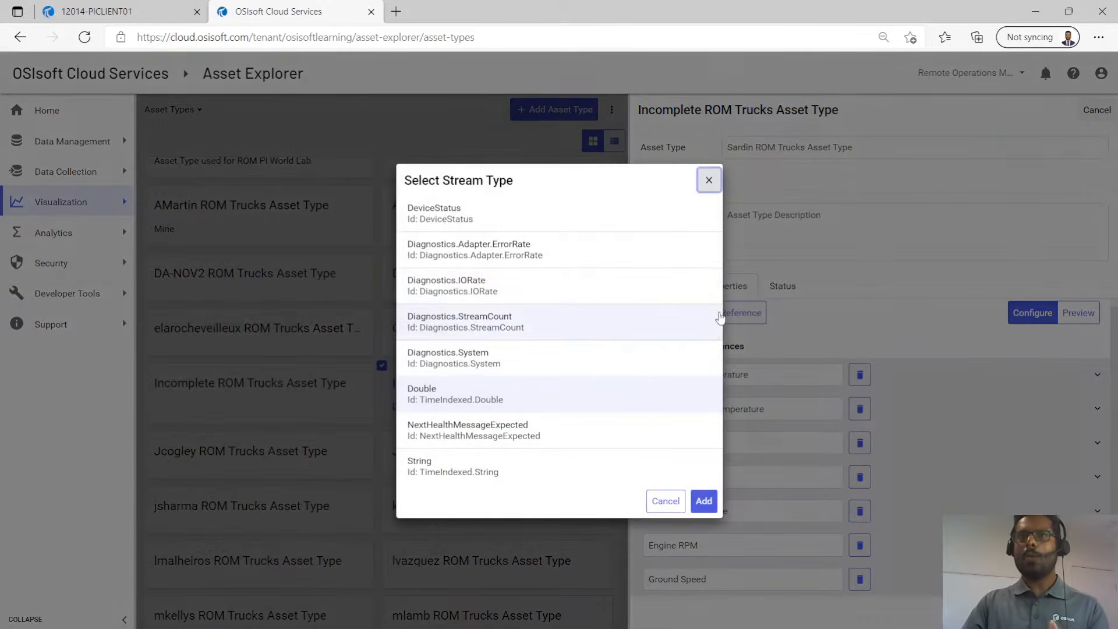
left_click(492, 404)
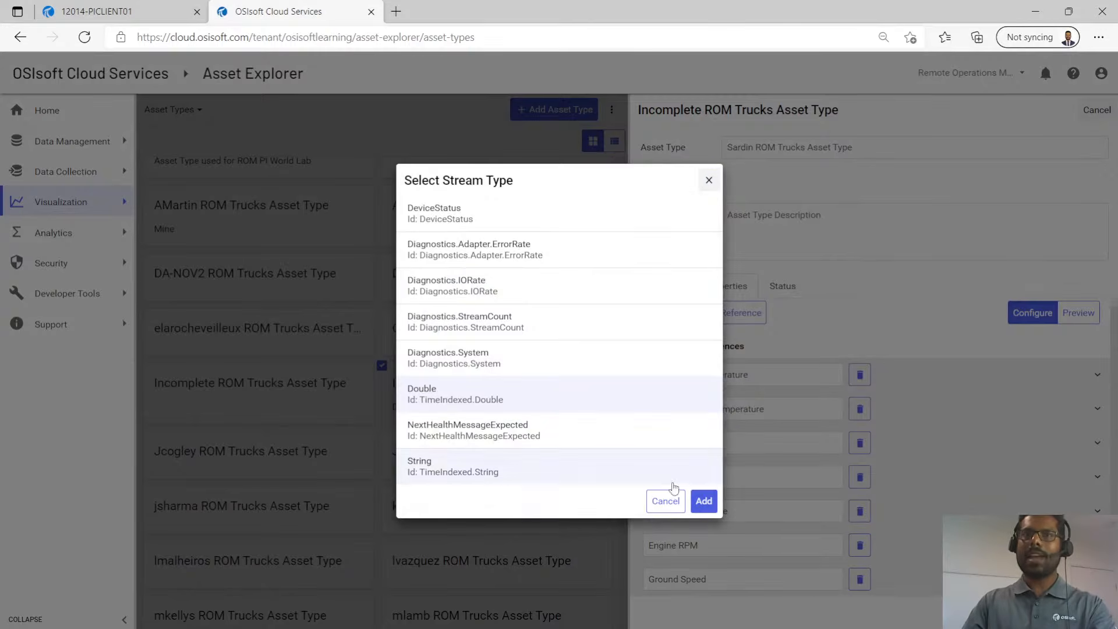
left_click(703, 500)
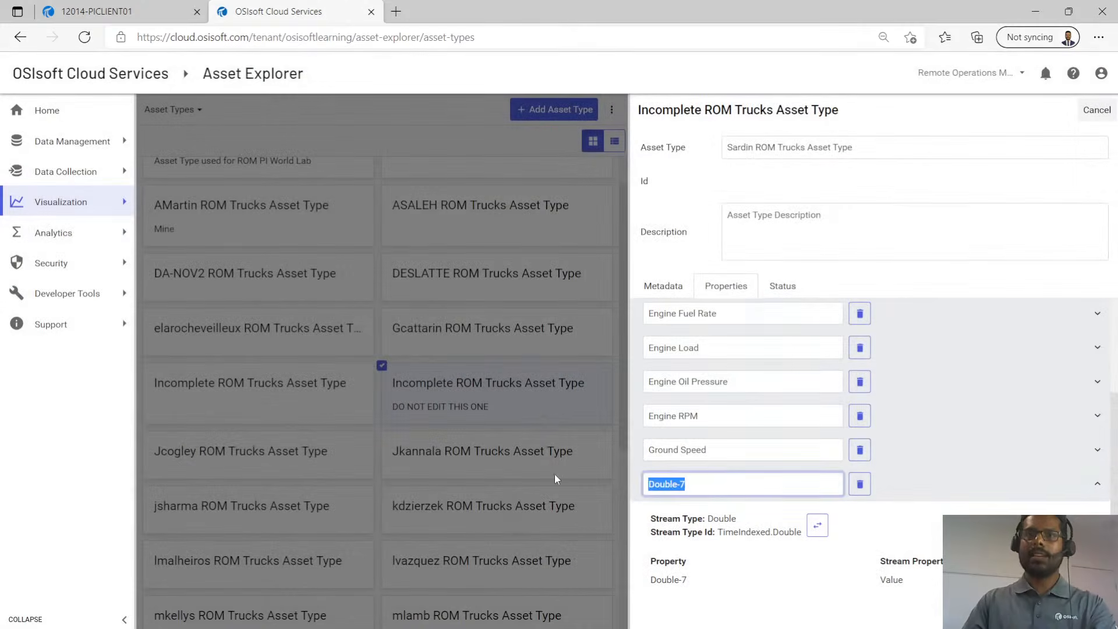
type("Latitu")
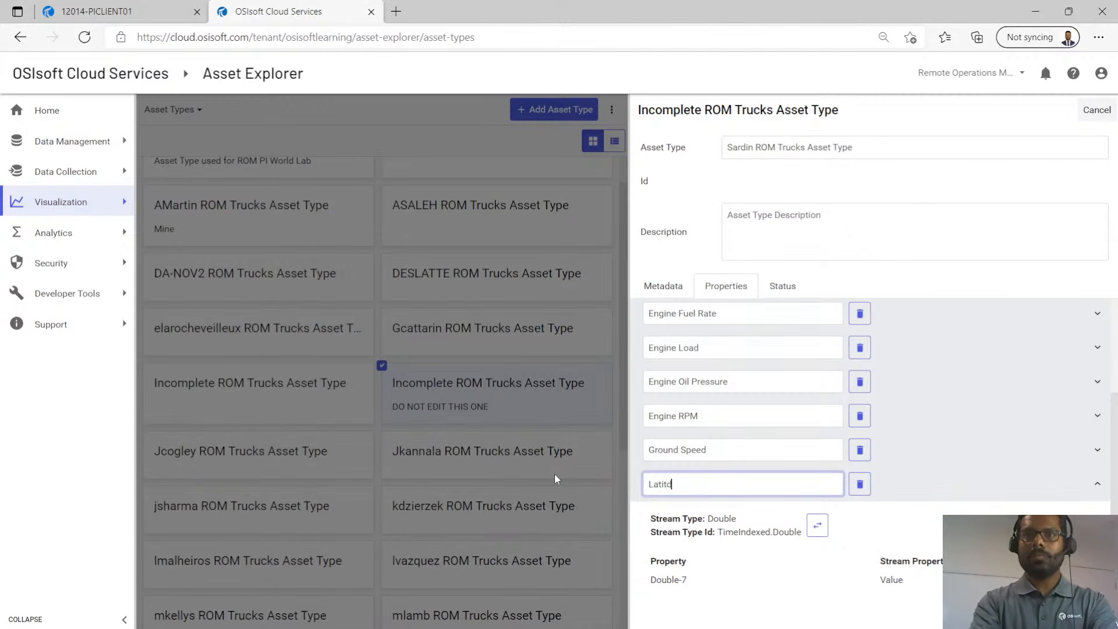
type("de")
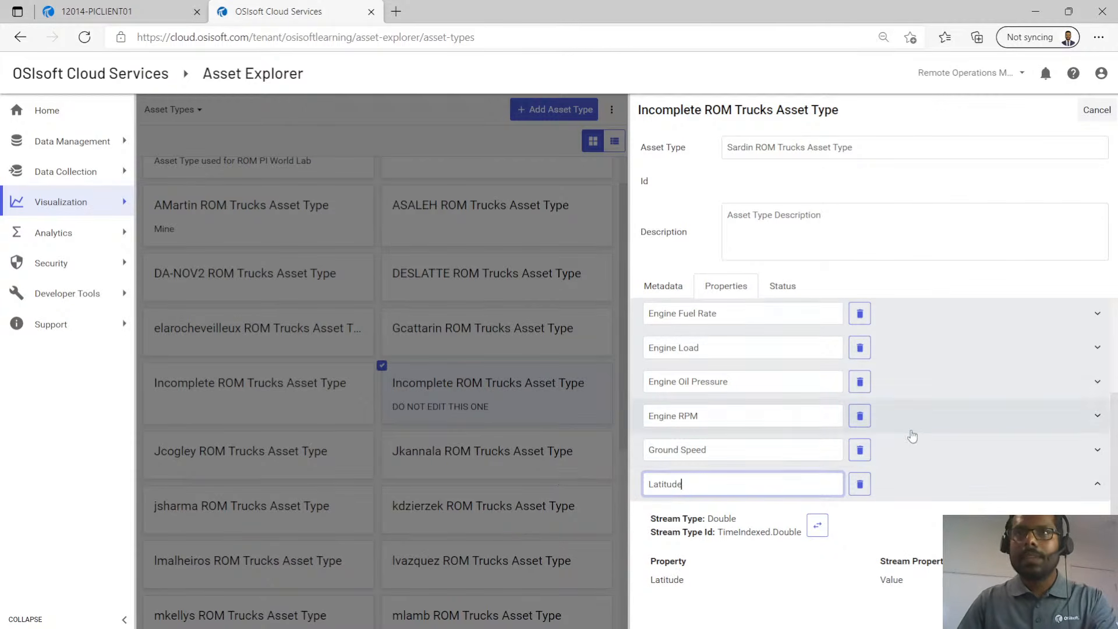
Add another Double stream type reference to the asset type and name it Longitude.
scroll(954, 400, "up", 5)
left_click(734, 322)
left_click(650, 387)
left_click(703, 501)
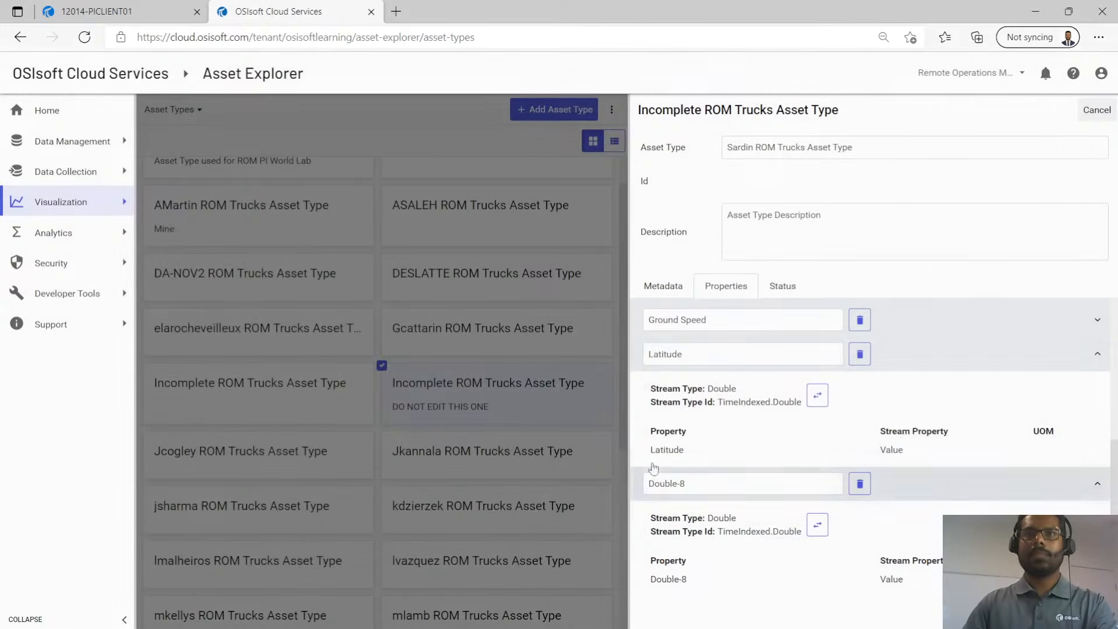
left_click_drag(699, 483, 414, 479)
type("Lo")
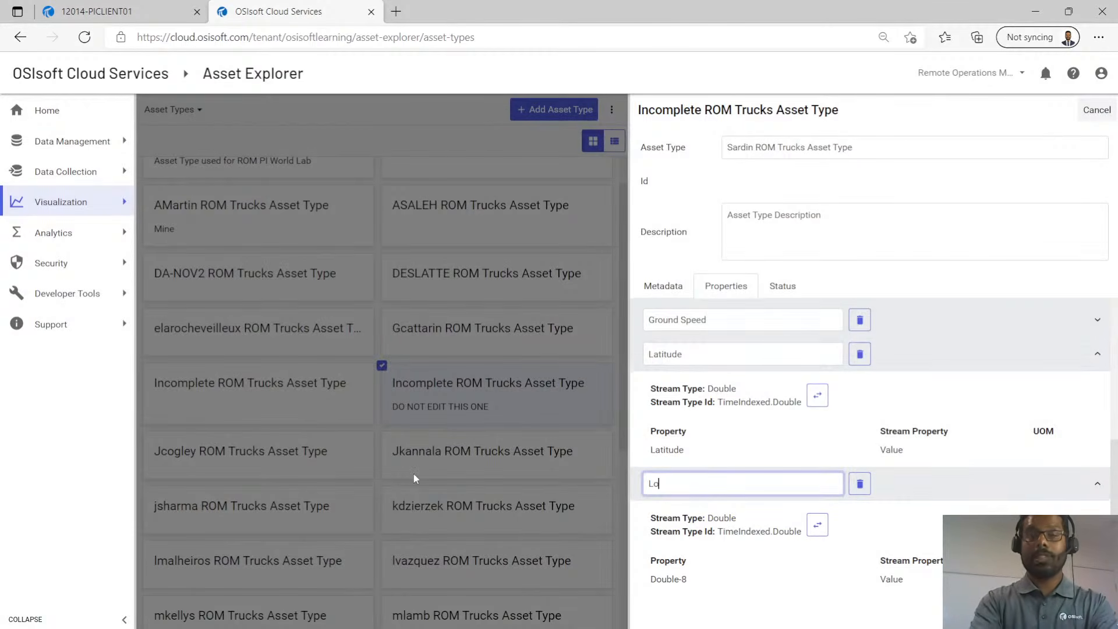
type("ngitude")
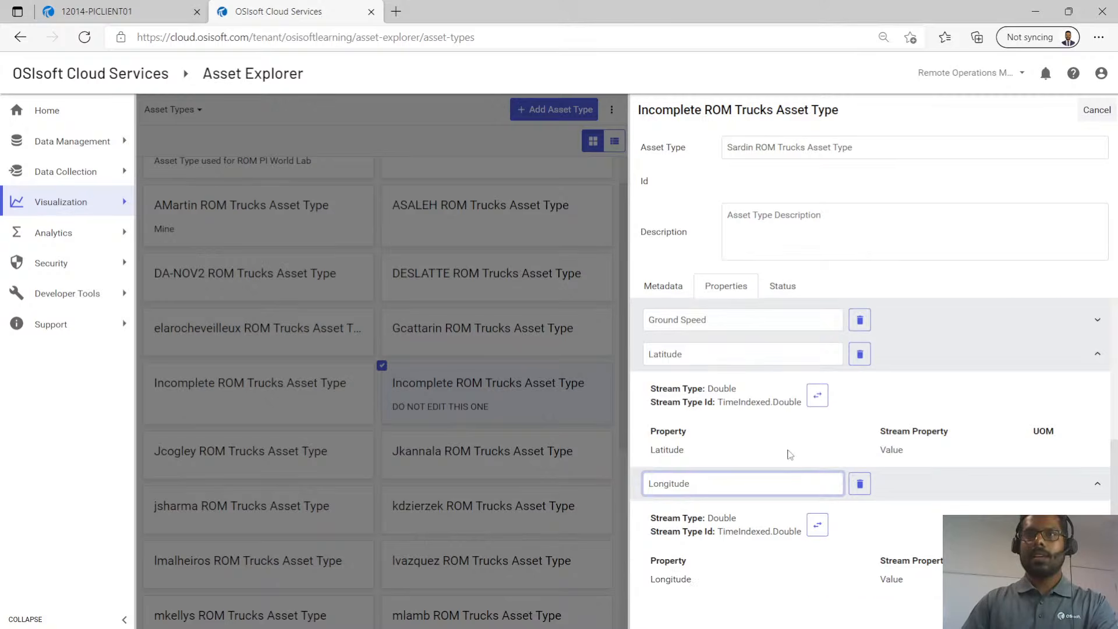
Add a stream type reference of type String to the asset type and name it Status.
scroll(753, 328, "up", 5)
left_click(752, 325)
left_click(488, 469)
left_click(703, 501)
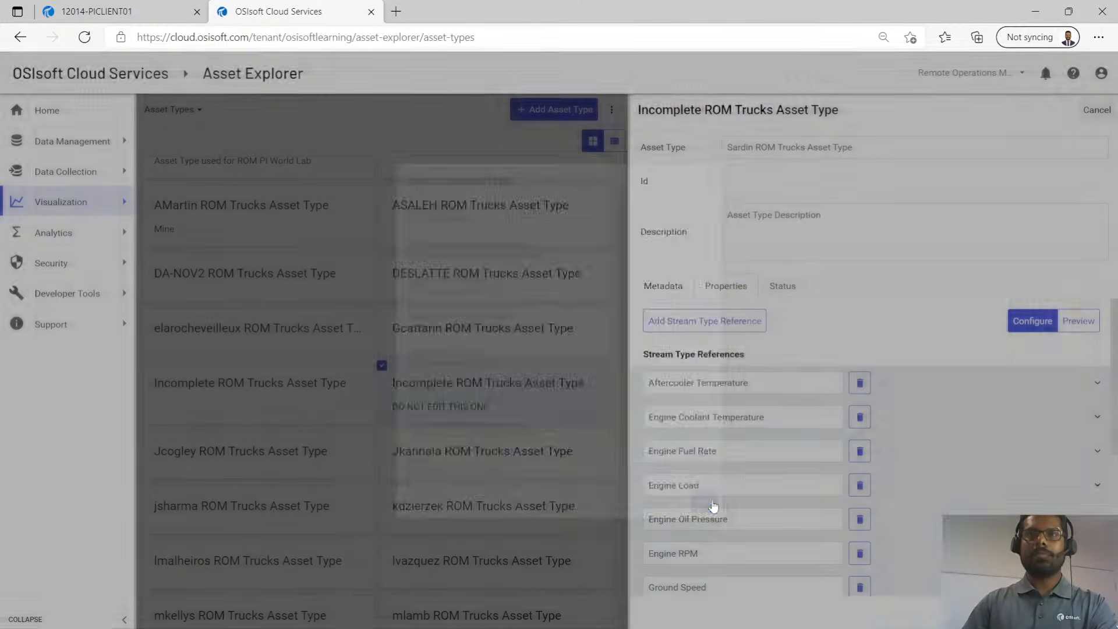
type("Status")
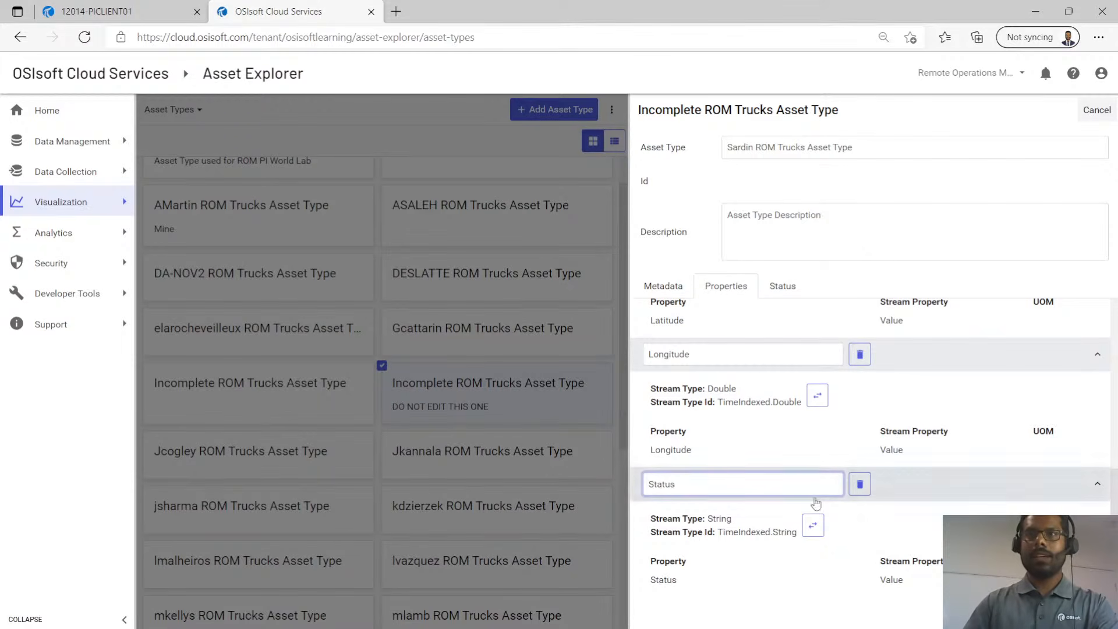
Add a status configuration to the asset type based on the Status property.
scroll(839, 371, "up", 10)
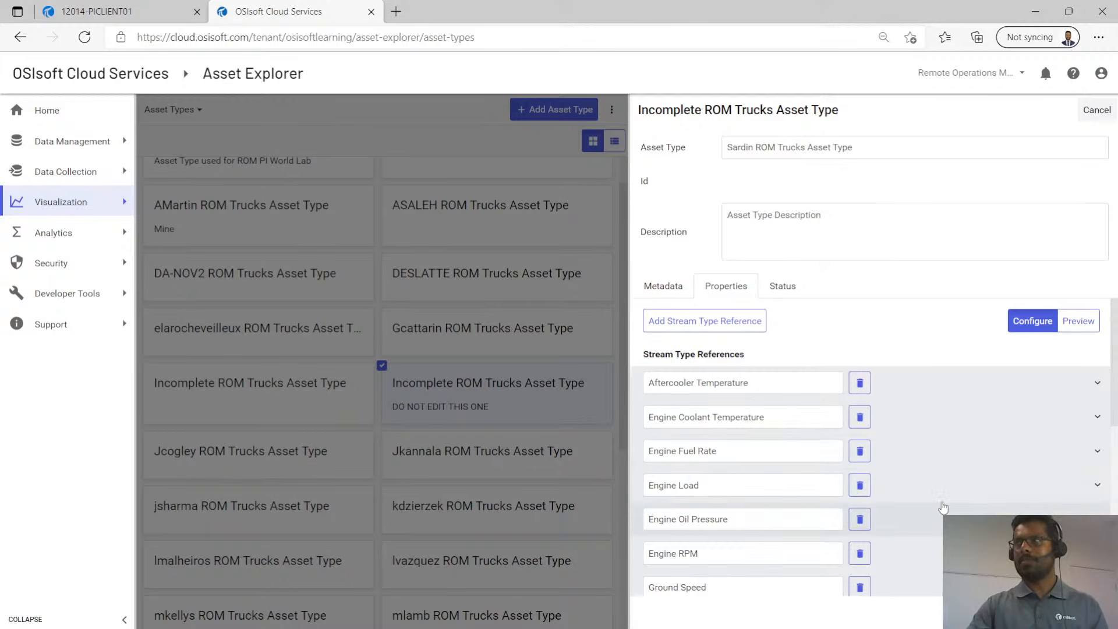
left_click(782, 287)
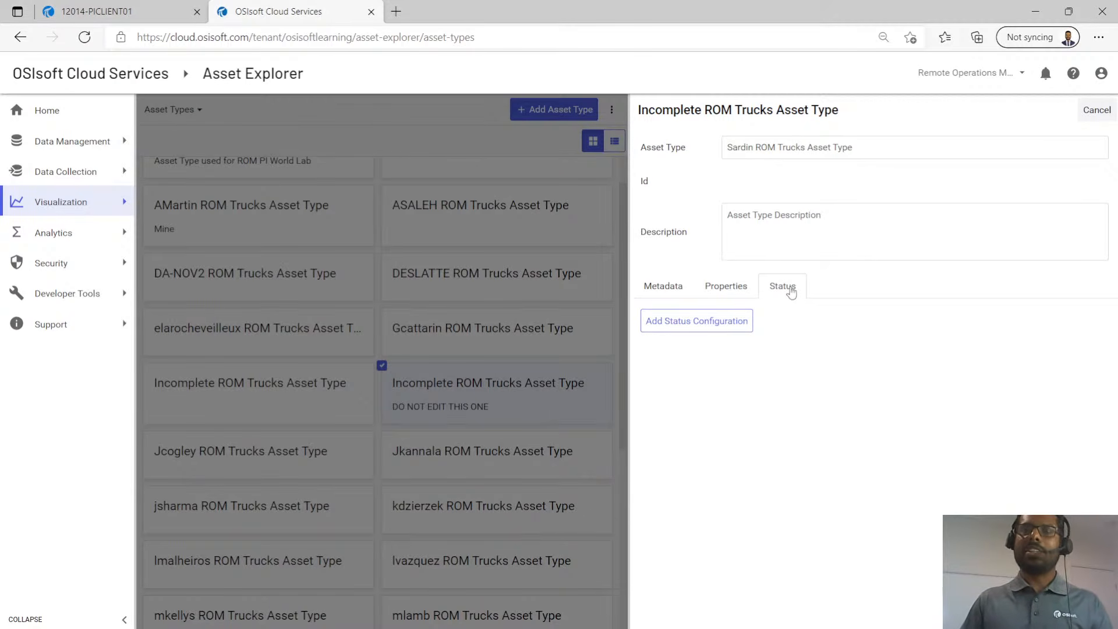
left_click(699, 325)
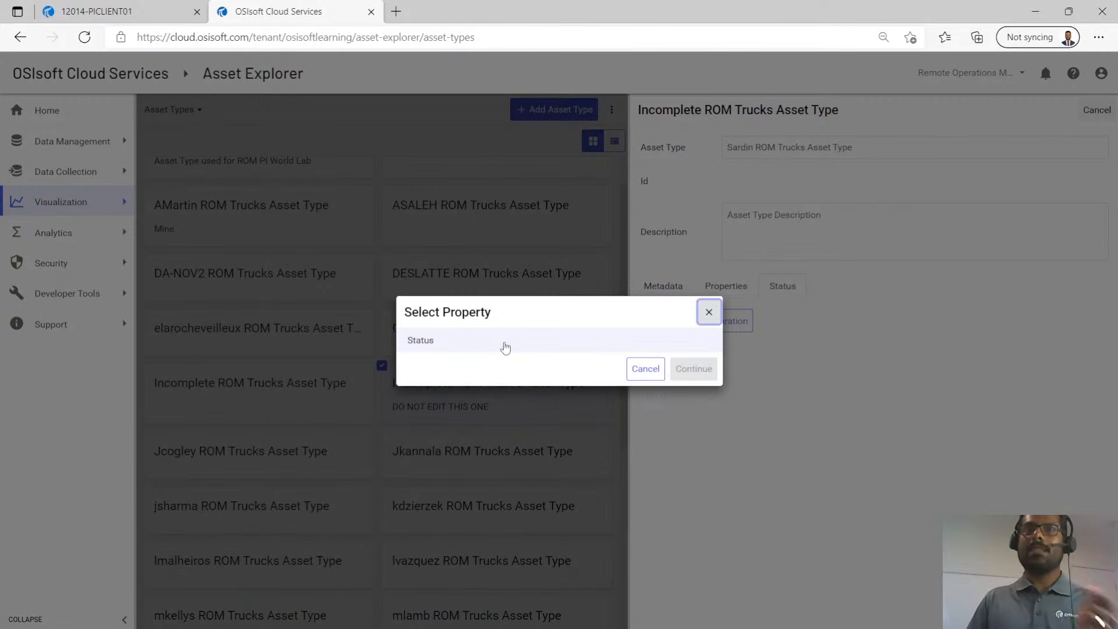
left_click(506, 348)
left_click(696, 370)
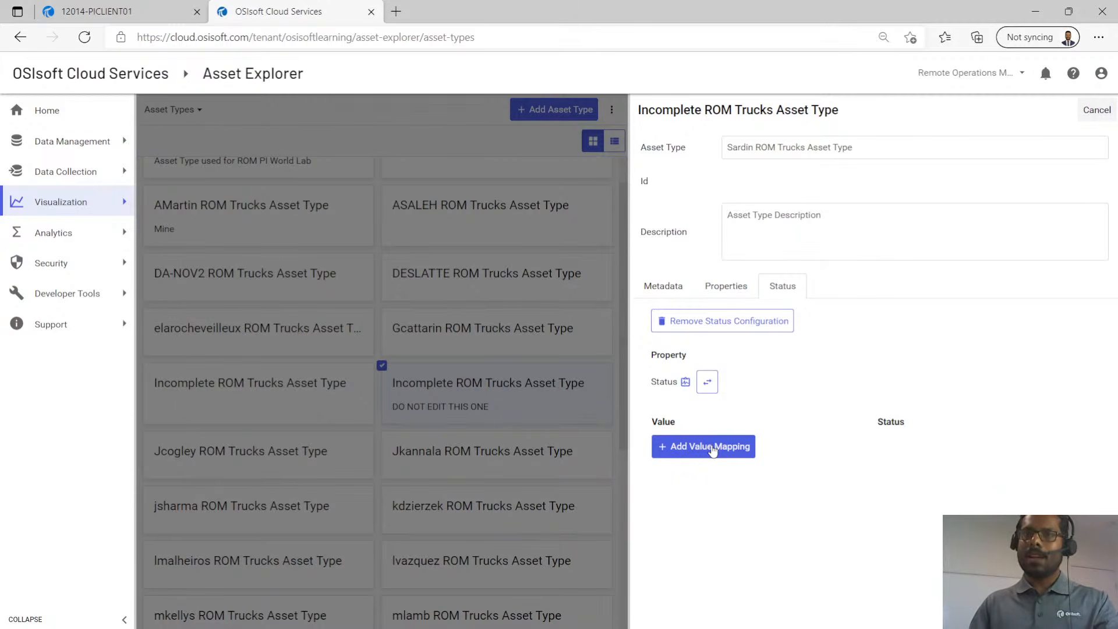
Add value mappings for Running and Under Maintenance to the status configuration.
left_click(709, 450)
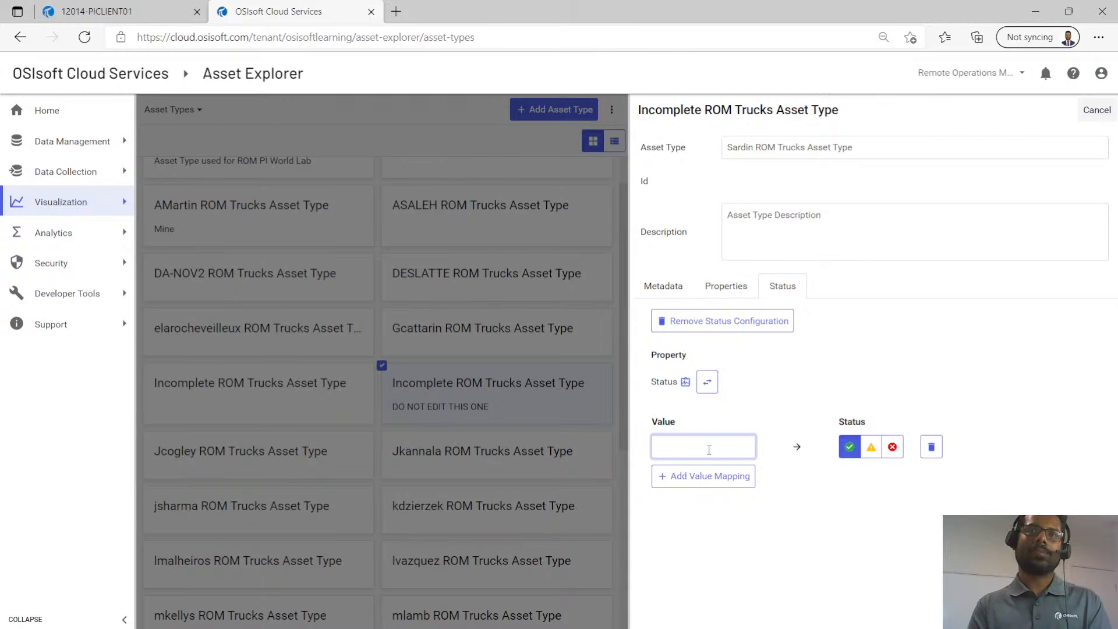
type("Running")
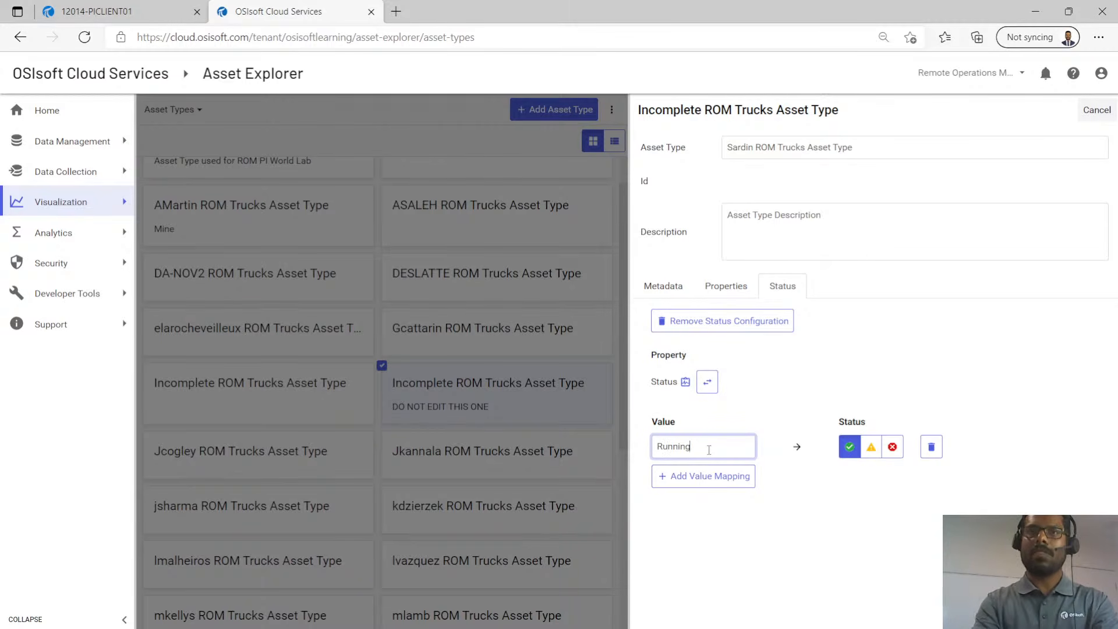
left_click(713, 477)
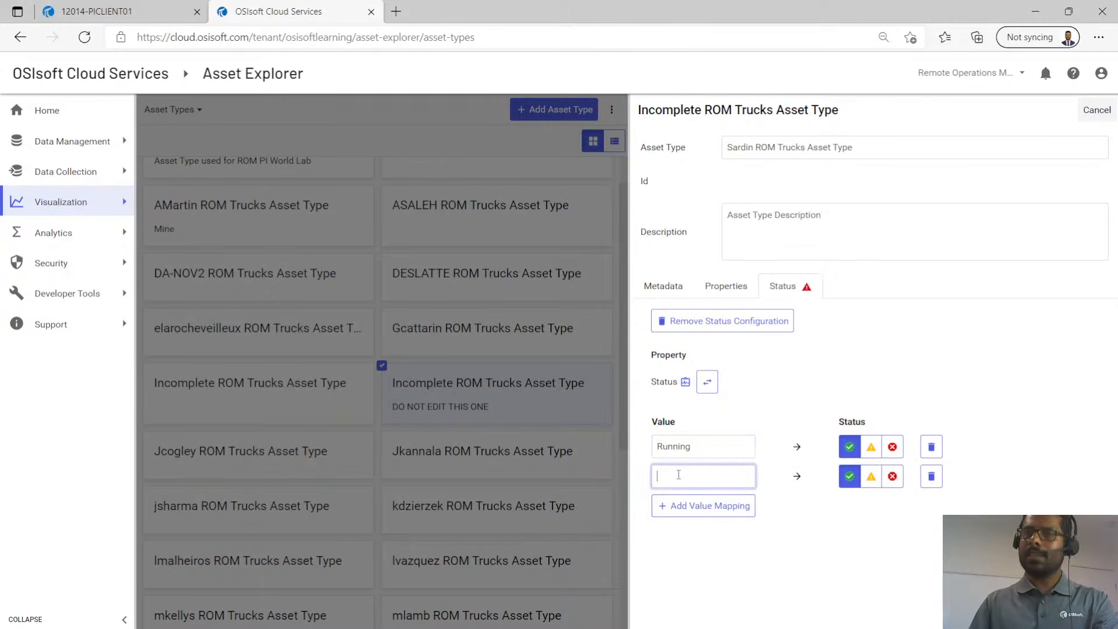
type("Under ")
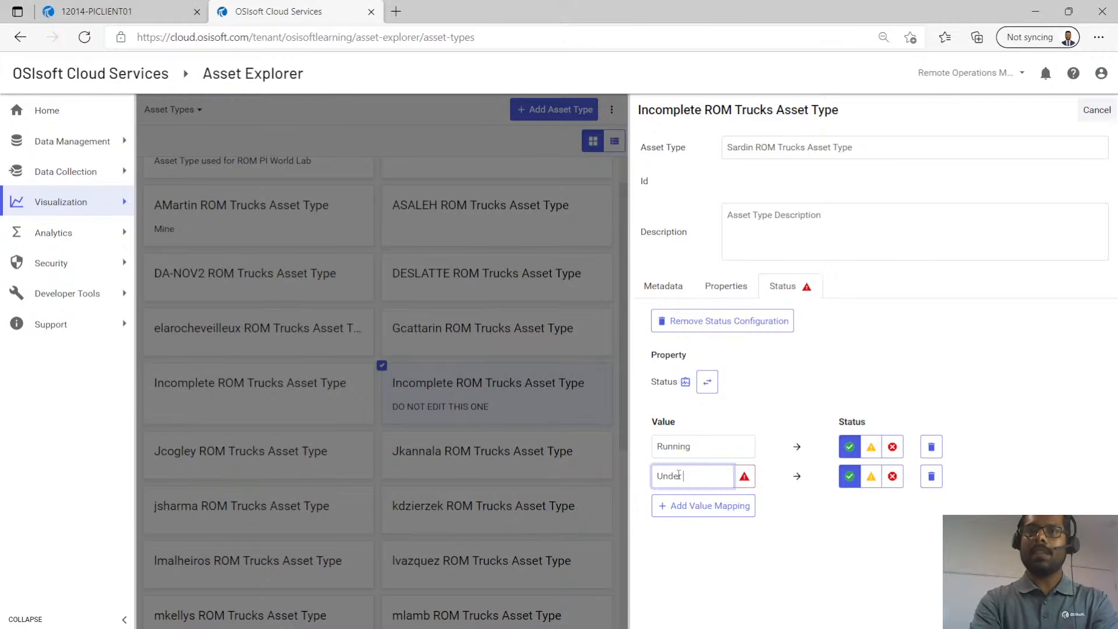
type("Maintennace")
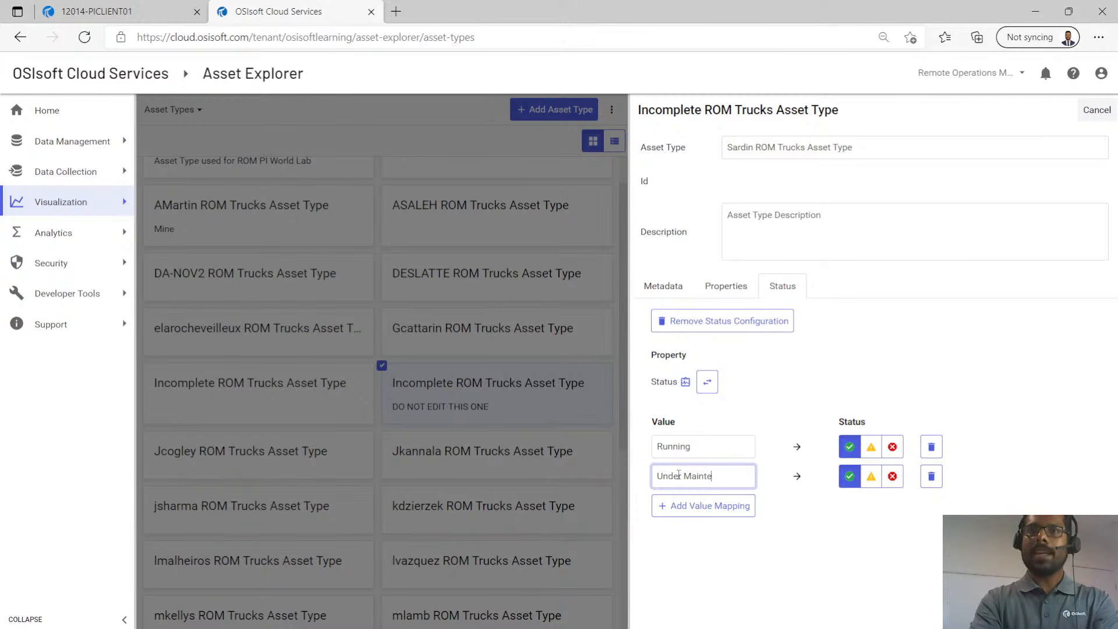
key("BackSpace")
key("BackSpace")
key("BackSpace")
key("BackSpace")
type("ance")
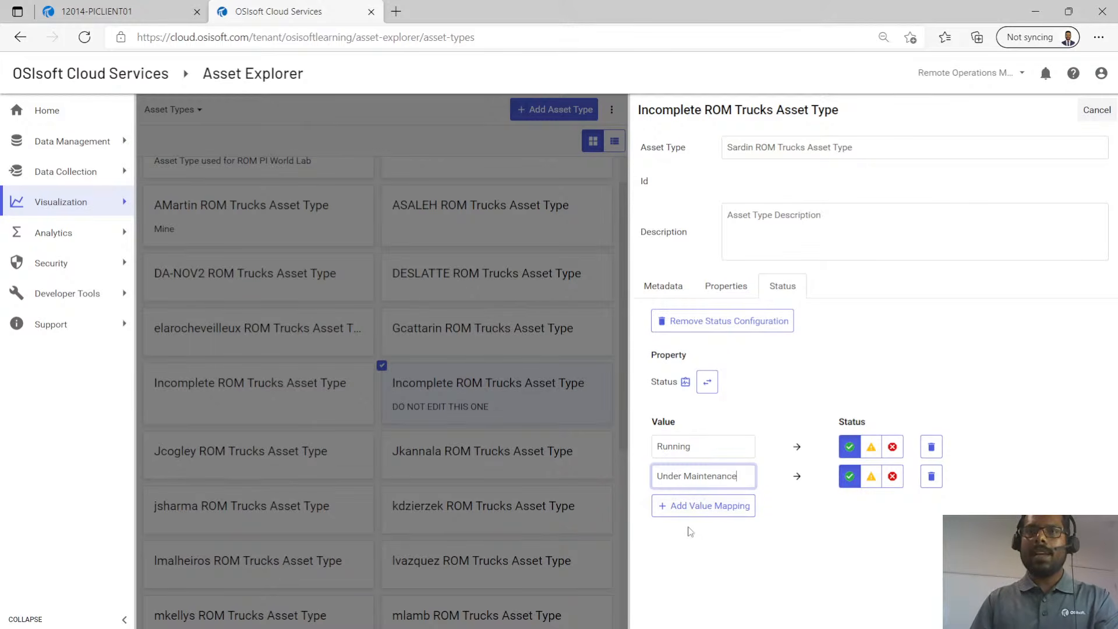
Add a third value mapping for Stopped to the status configuration.
left_click(721, 508)
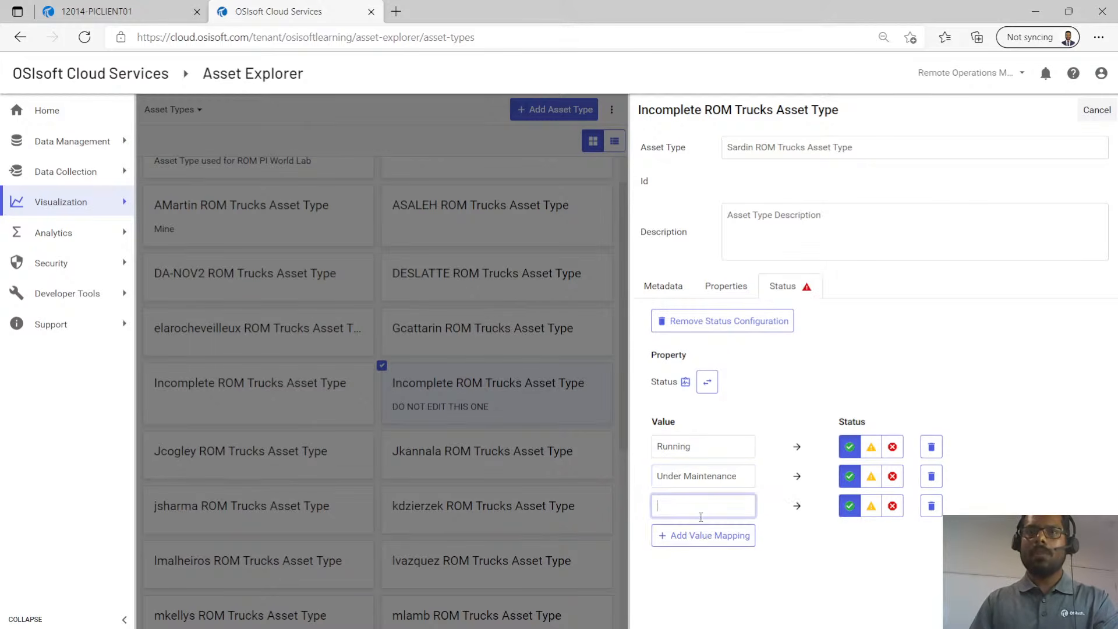
type("Stoppeed")
key("BackSpace")
key("BackSpace")
key("BackSpace")
type("ed")
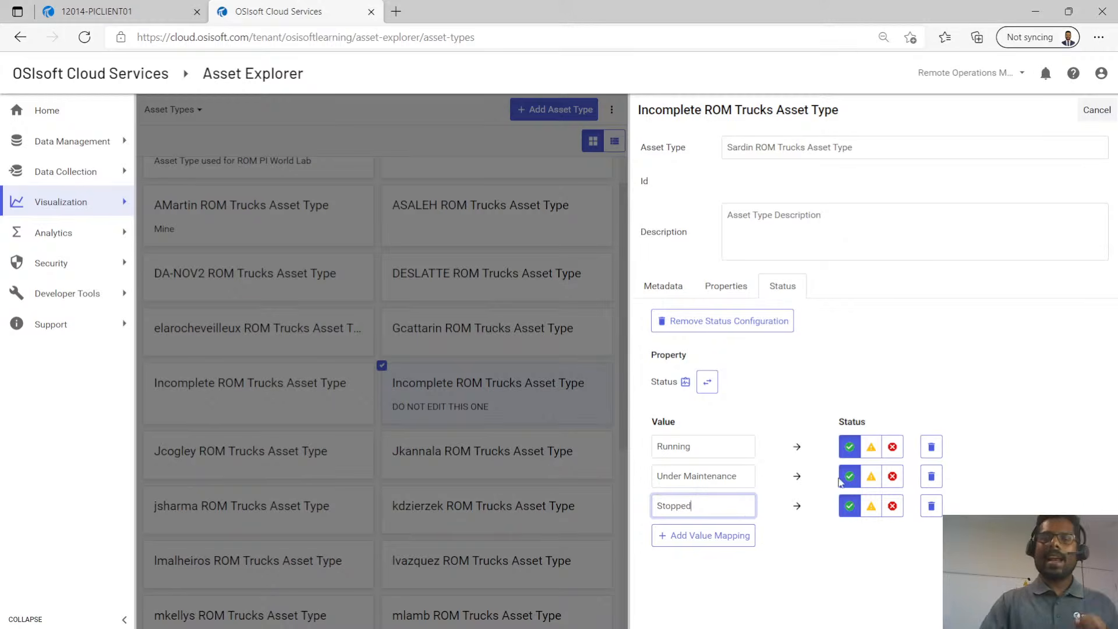
Map Under Maintenance to the warning status and Stopped to Bad, and save the asset type.
left_click(871, 477)
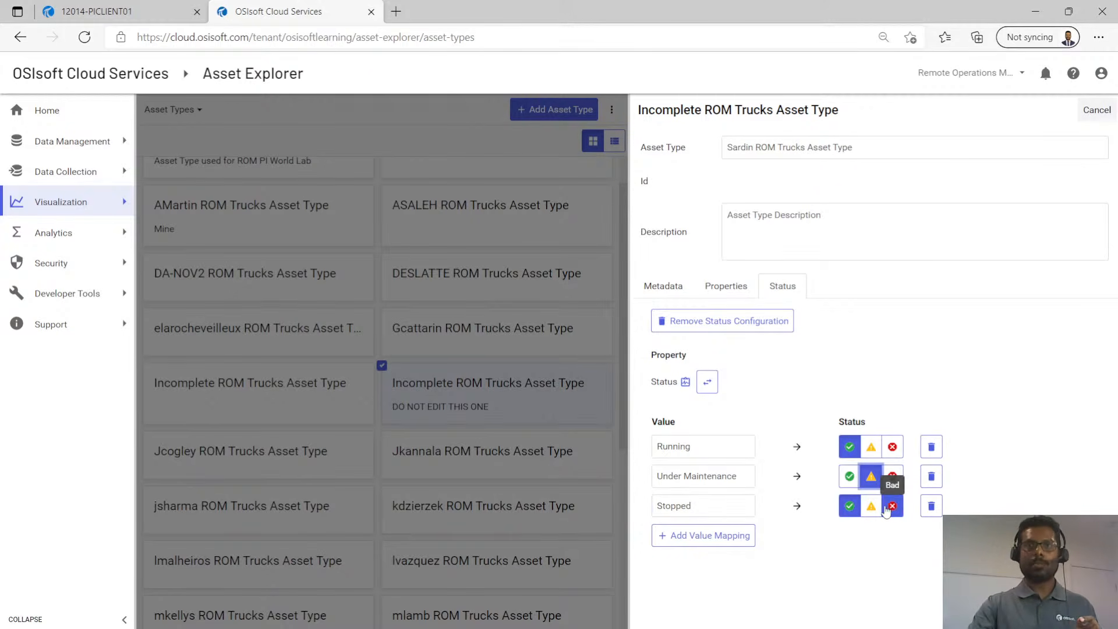
left_click(887, 508)
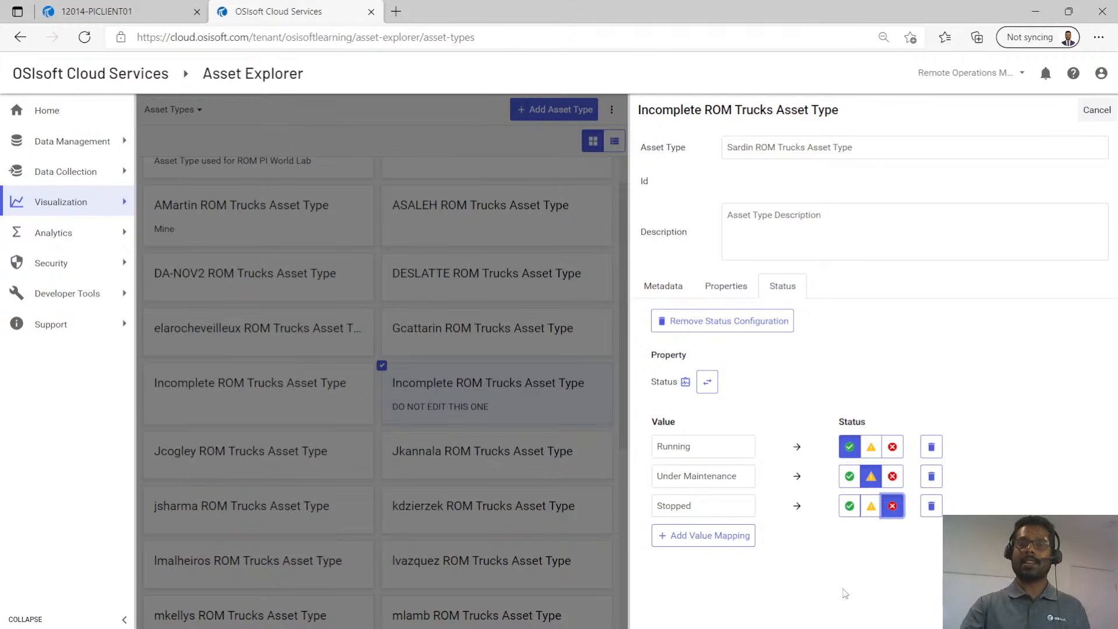
left_click(1088, 611)
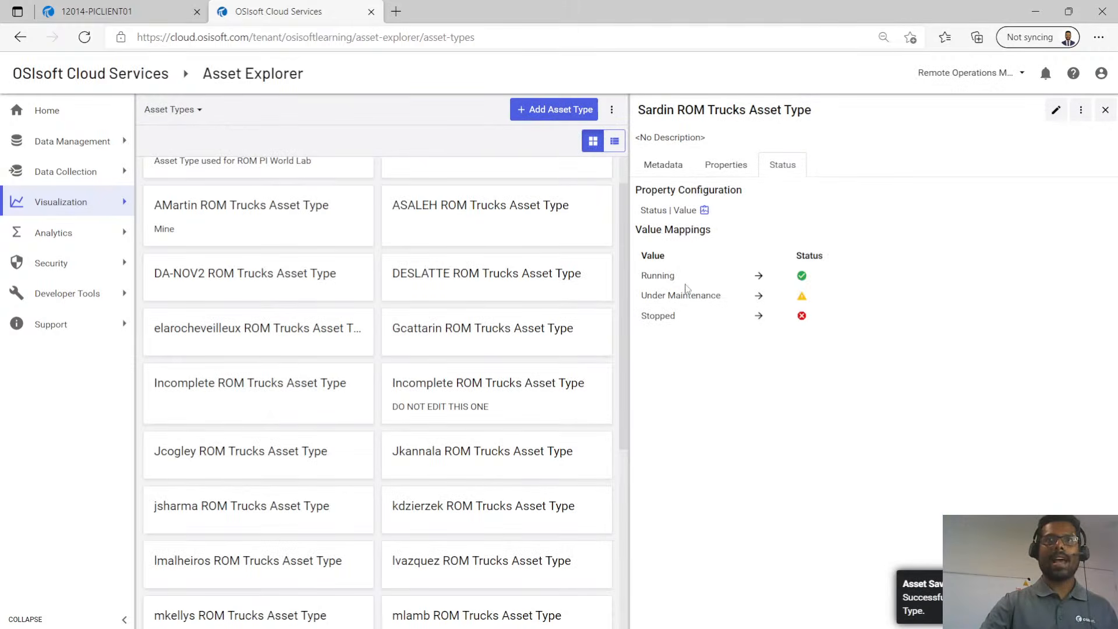
left_click_drag(818, 114, 640, 124)
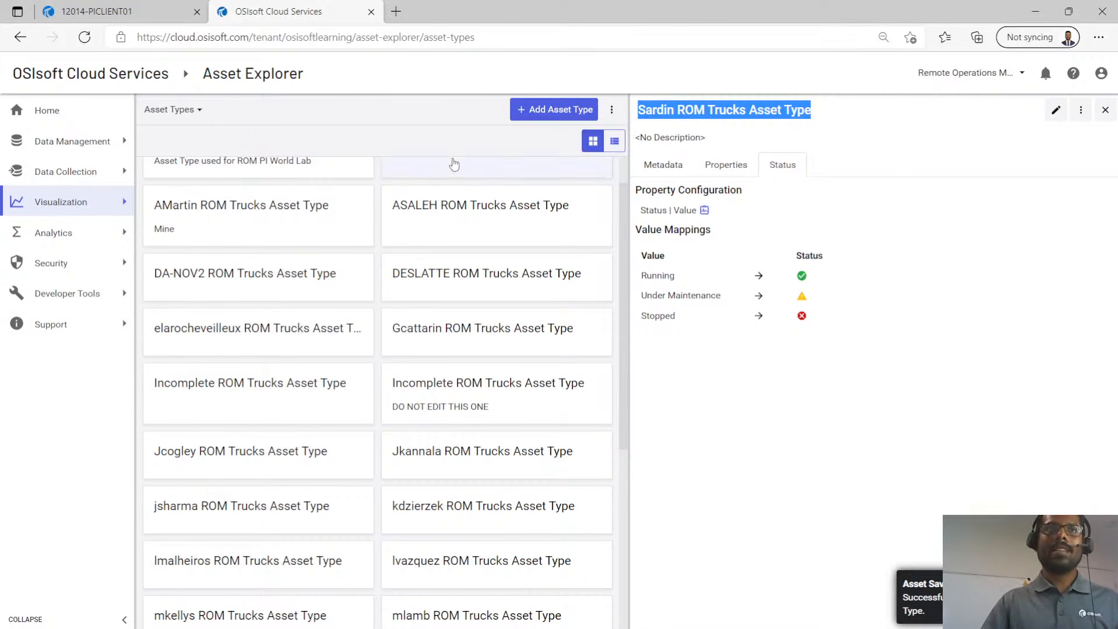
left_click(185, 110)
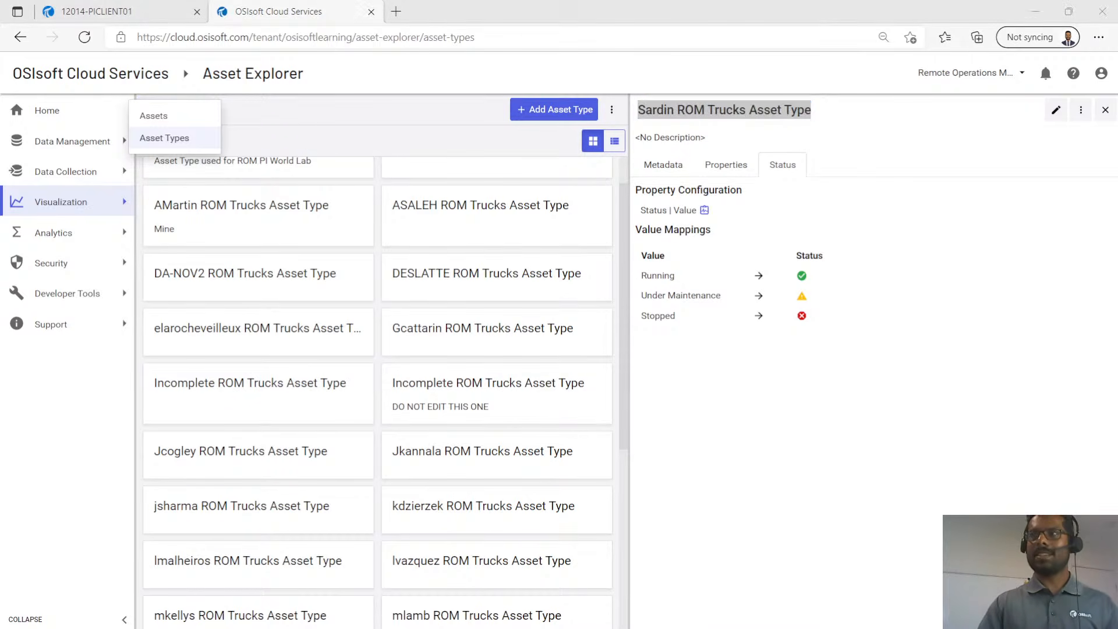
key("alt+Tab")
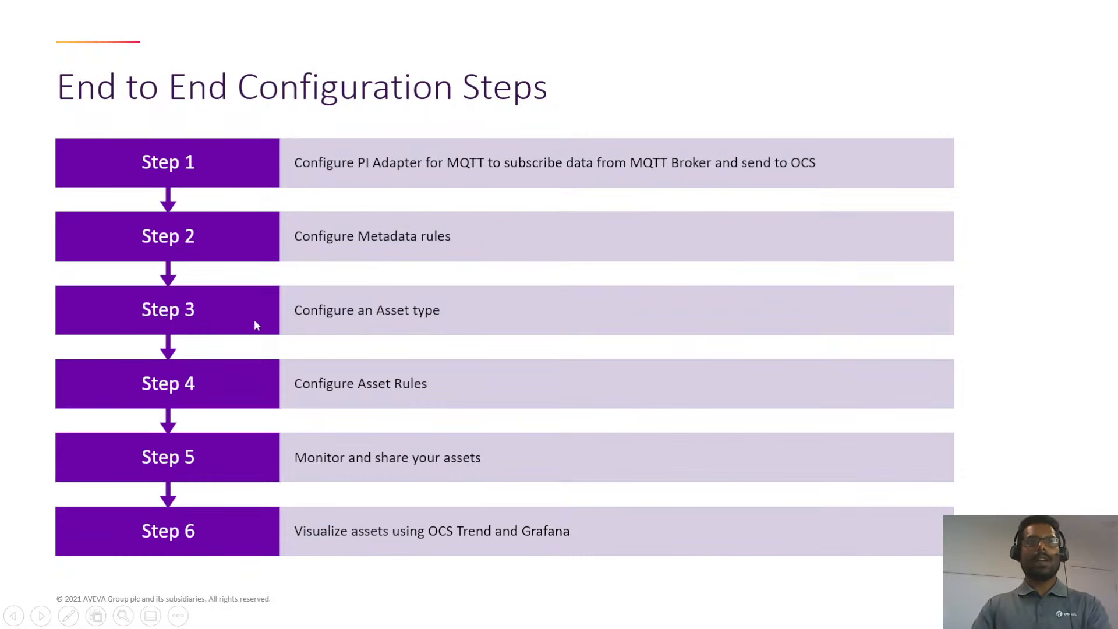
key("ctrl+l")
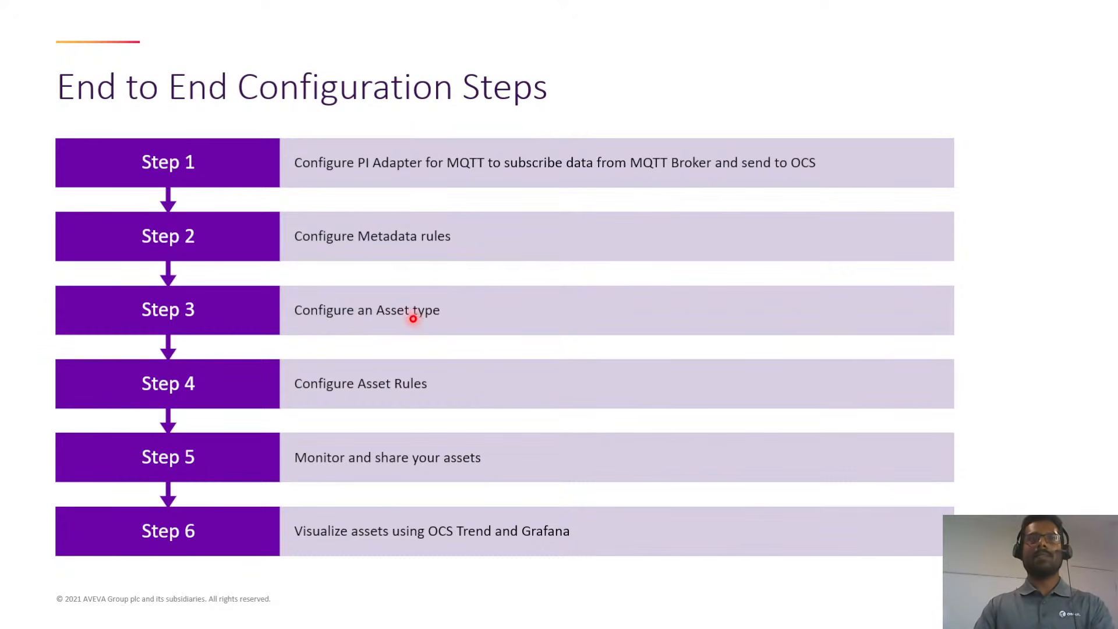
key("ctrl+l")
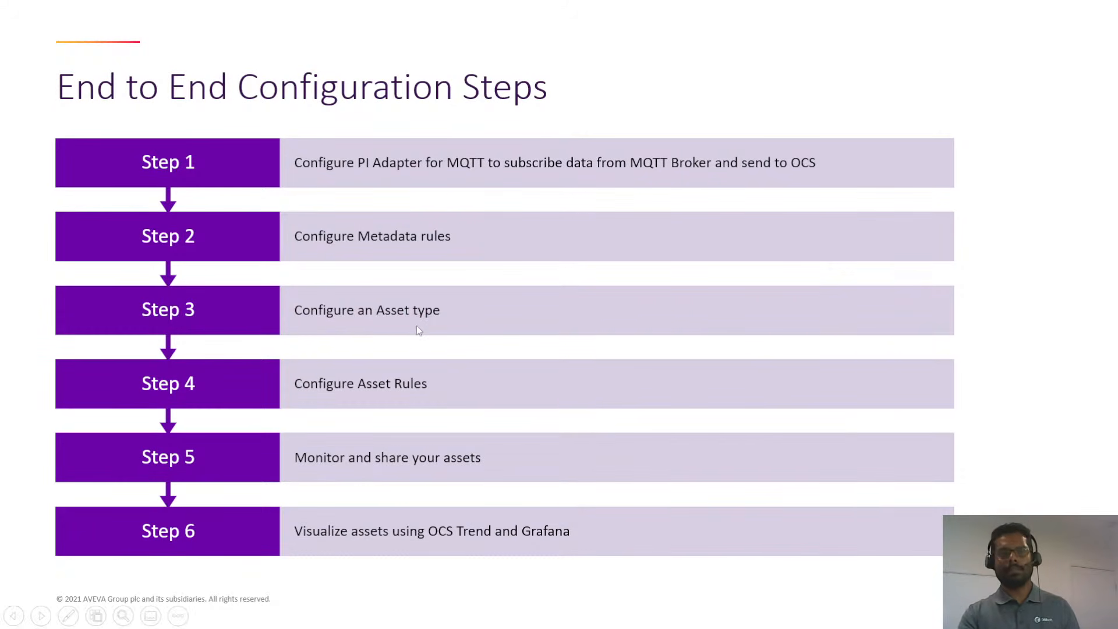
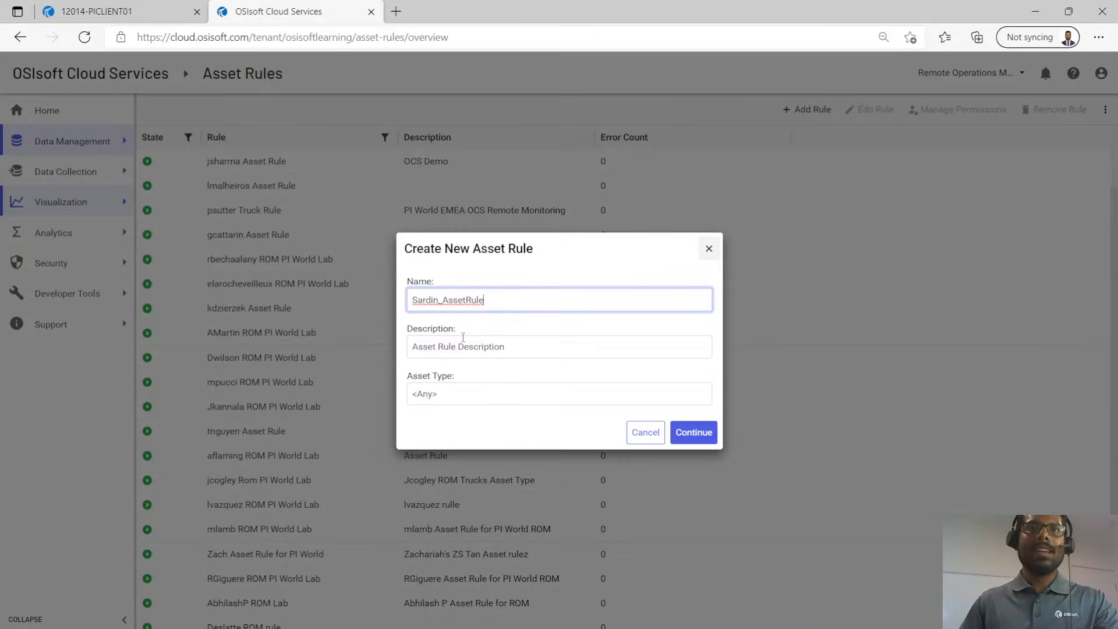
Assign the newly saved ROM Trucks asset type to the new asset rule and continue to the stream selection.
left_click(462, 391)
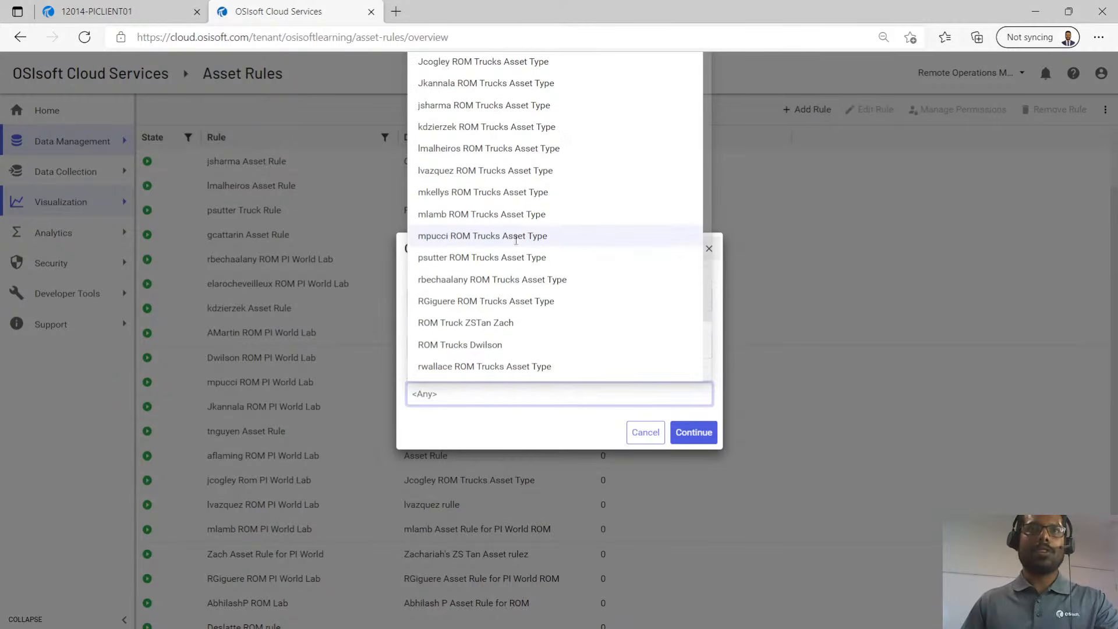
left_click(460, 322)
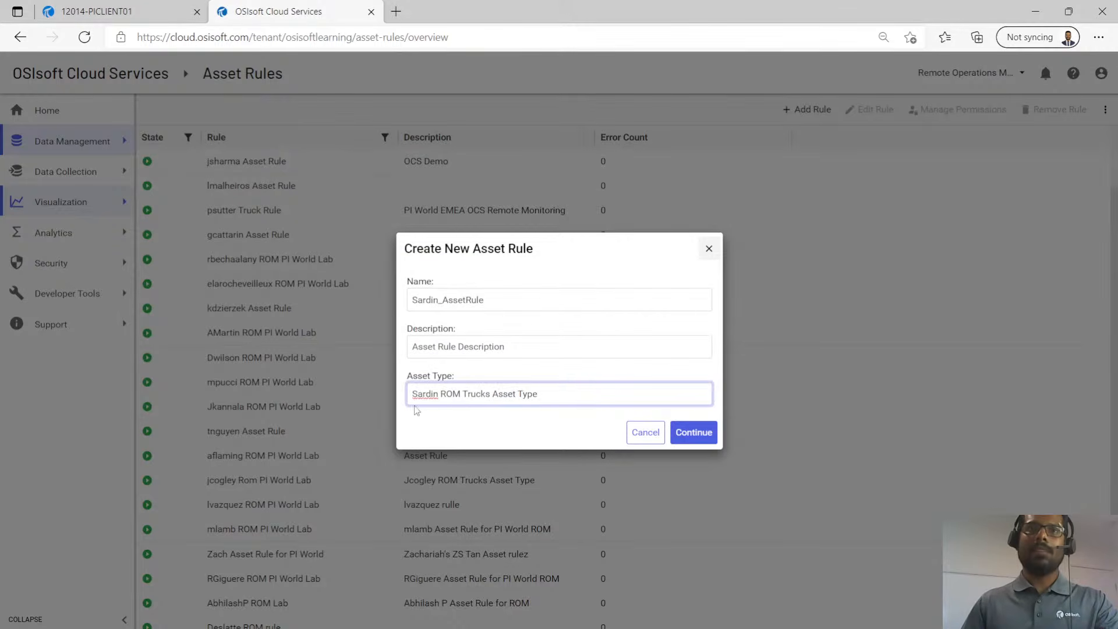
left_click_drag(413, 394, 498, 444)
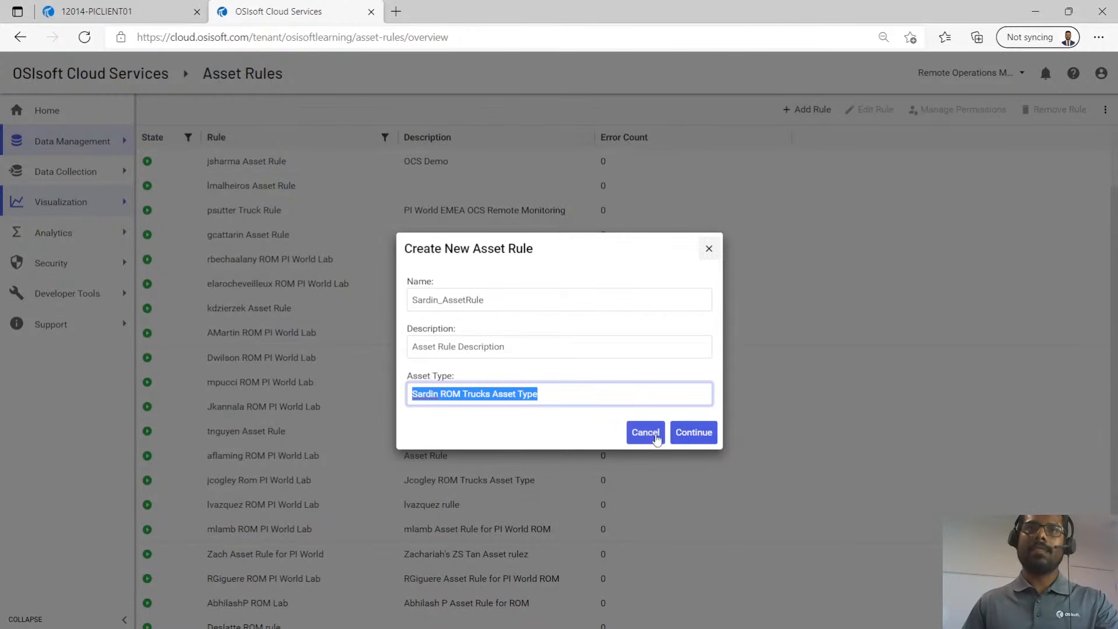
left_click(683, 436)
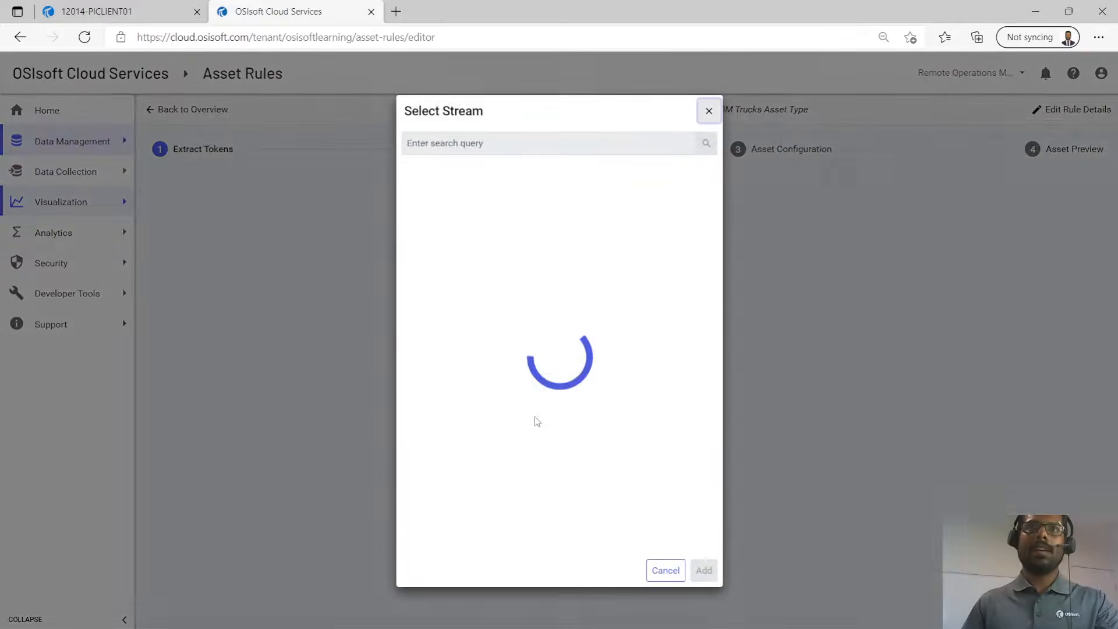
Search the streams by the owner's name prefix with a wildcard and add the Truck 101 Aftercooler_Temperature stream to the rule.
left_click(478, 144)
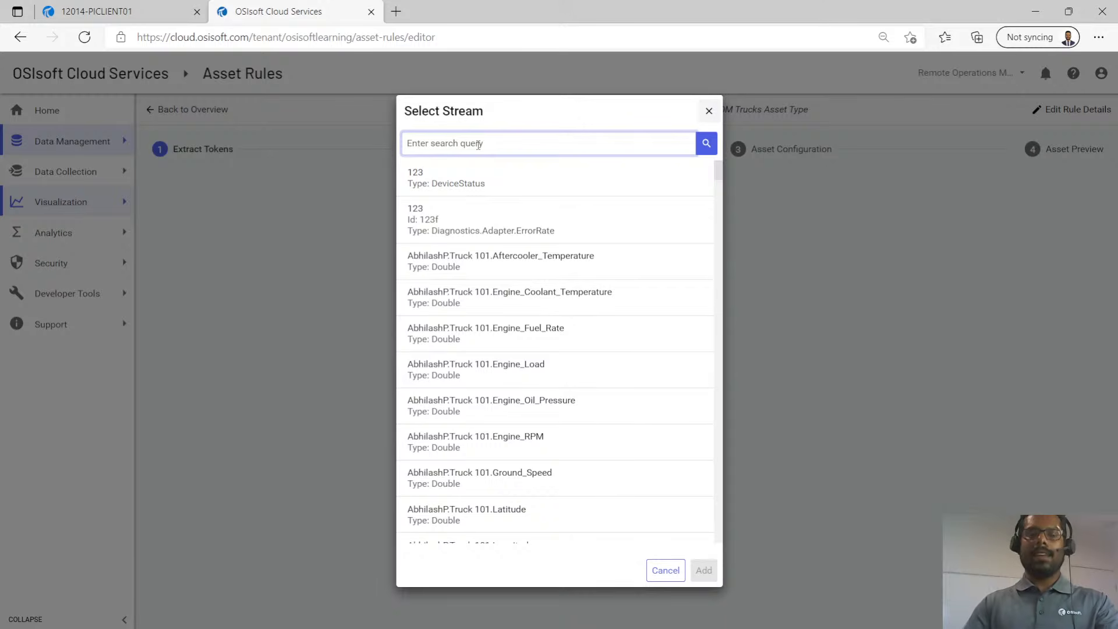
type("sardin")
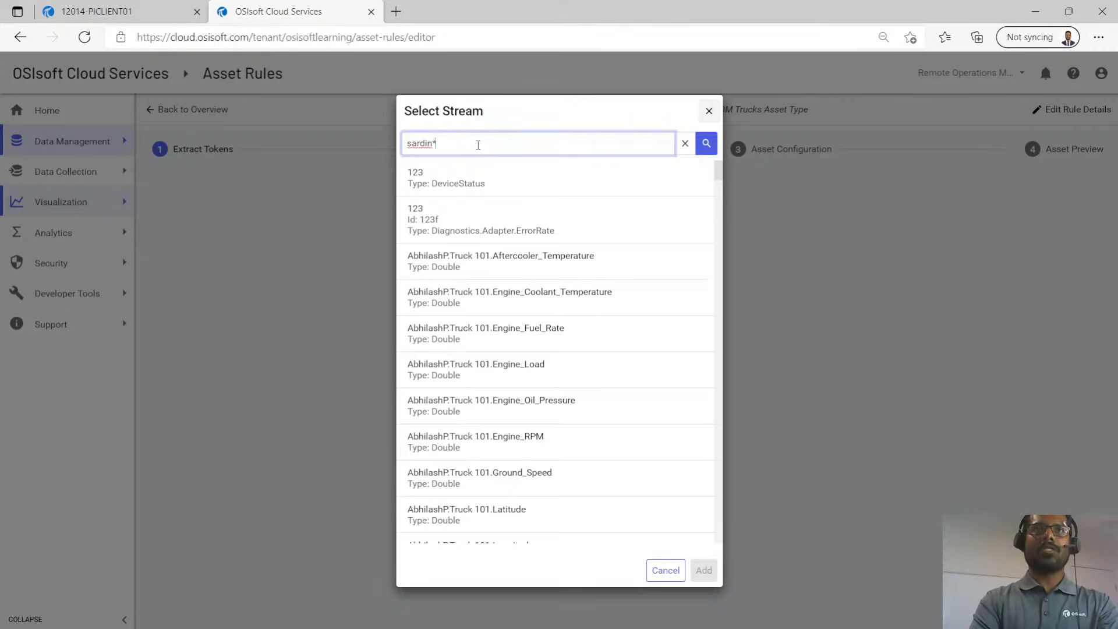
type("*")
key("Return")
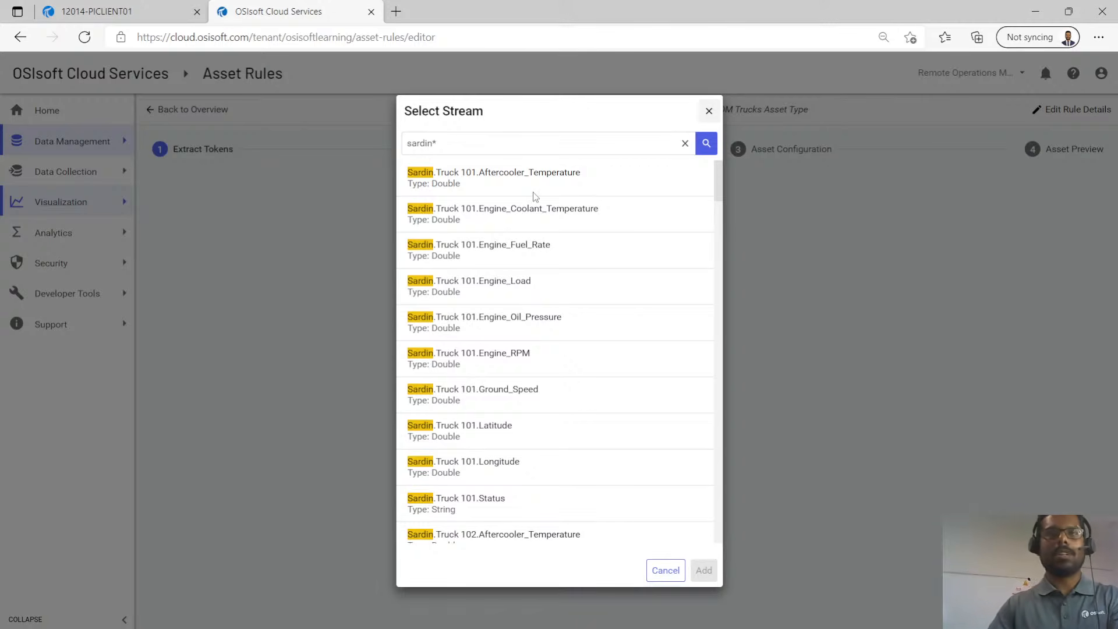
left_click(449, 176)
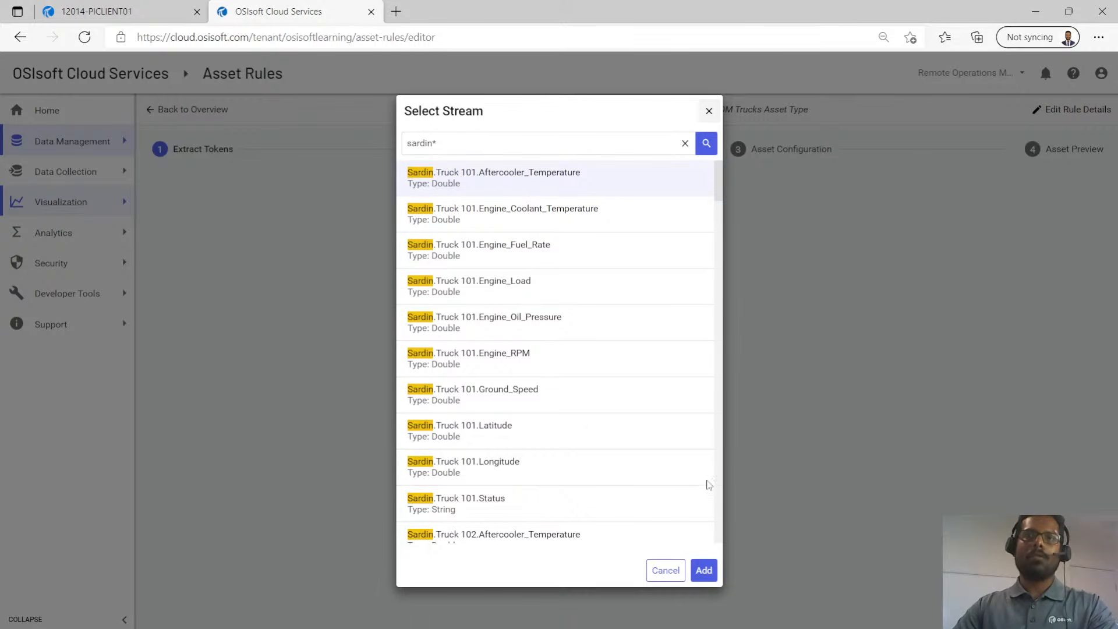
left_click(704, 570)
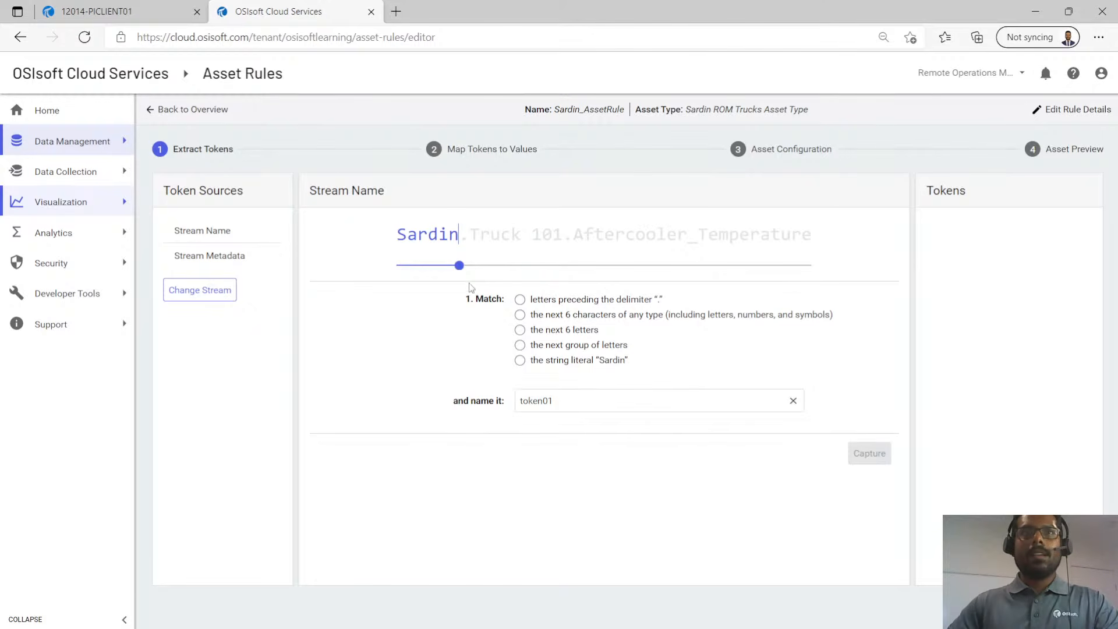
Capture the name prefix before the first period in the stream name as a string literal match.
left_click_drag(459, 266, 461, 276)
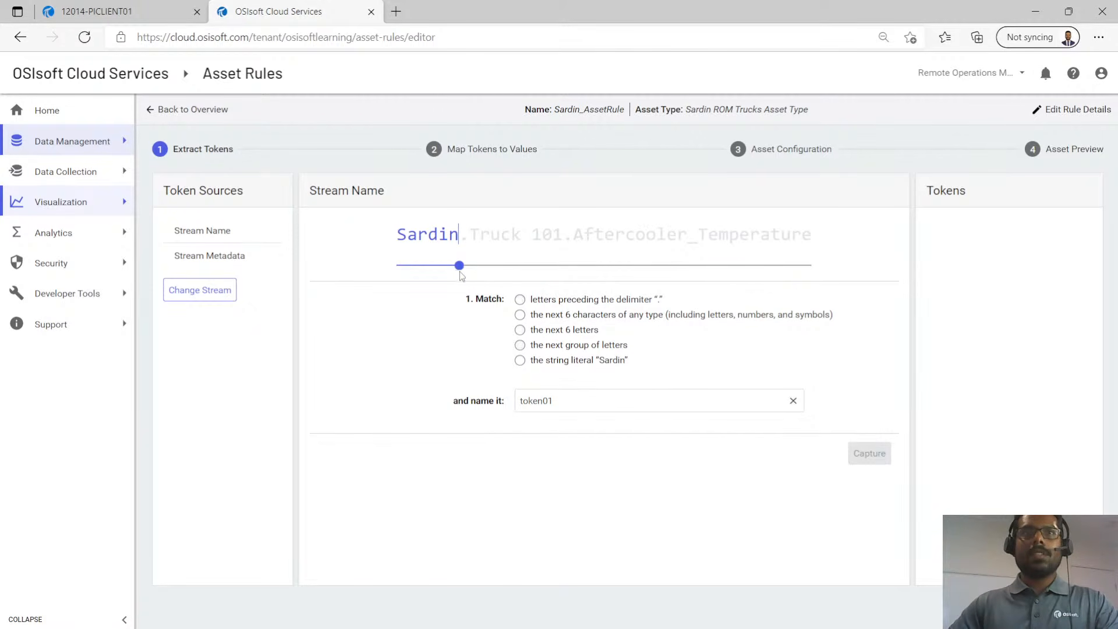
left_click(520, 363)
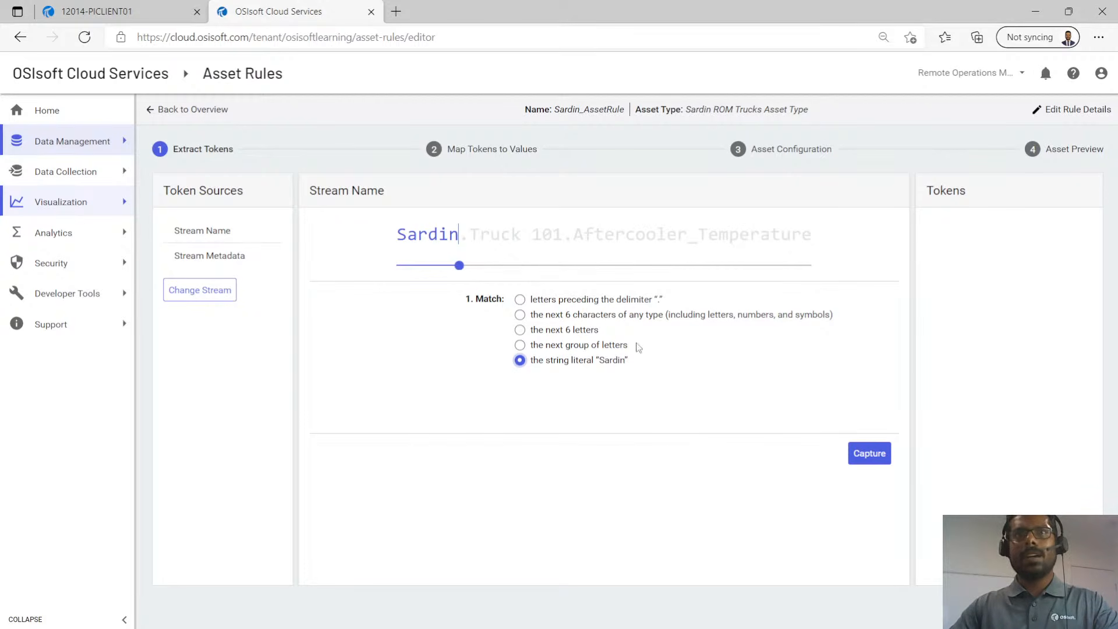
left_click(870, 454)
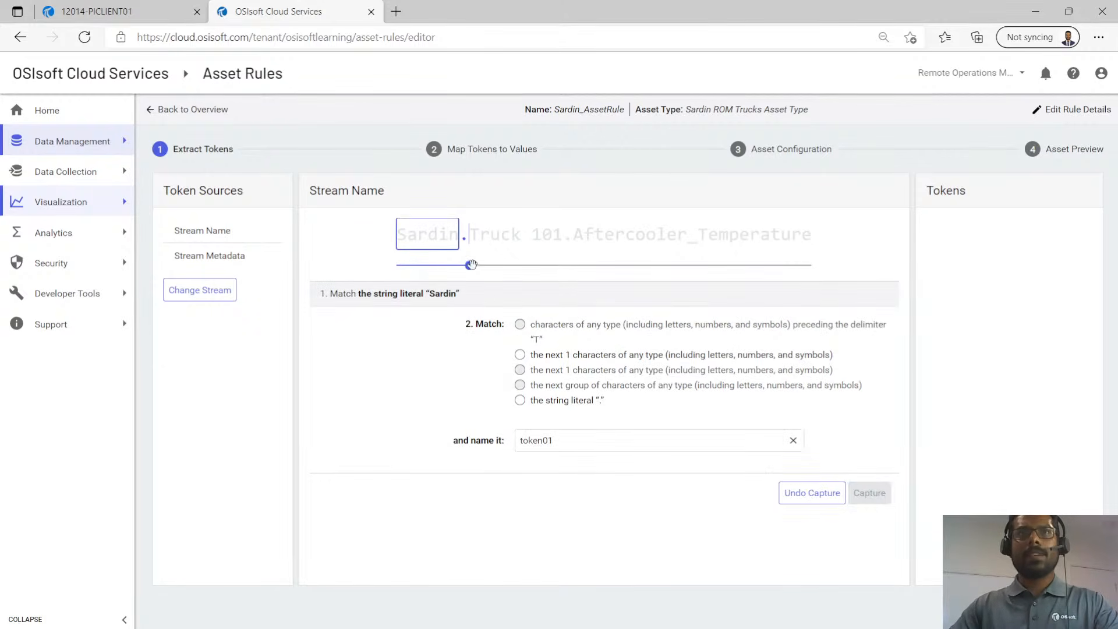
Capture the rest of the stream name as token01, matching characters of any type until the end of the stream name.
left_click_drag(471, 265, 838, 265)
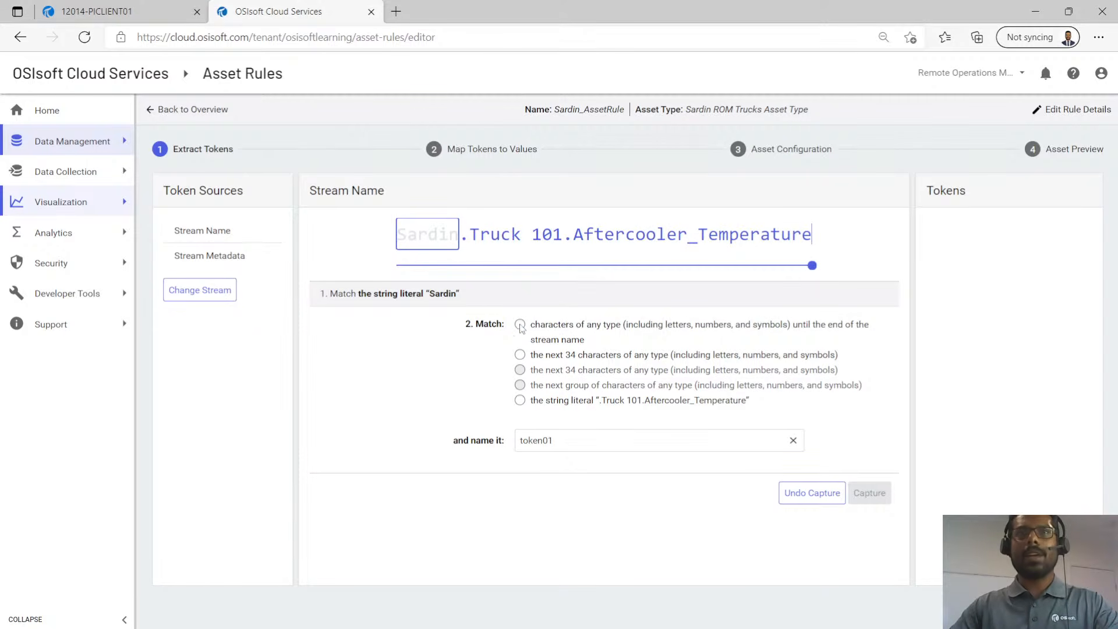
left_click(520, 325)
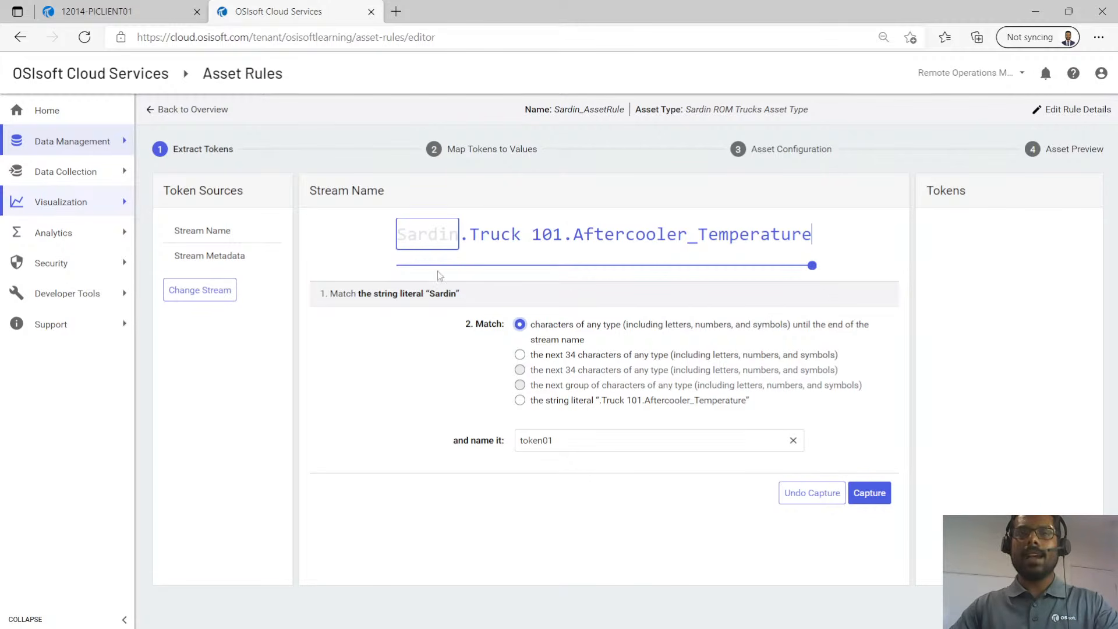
left_click(869, 493)
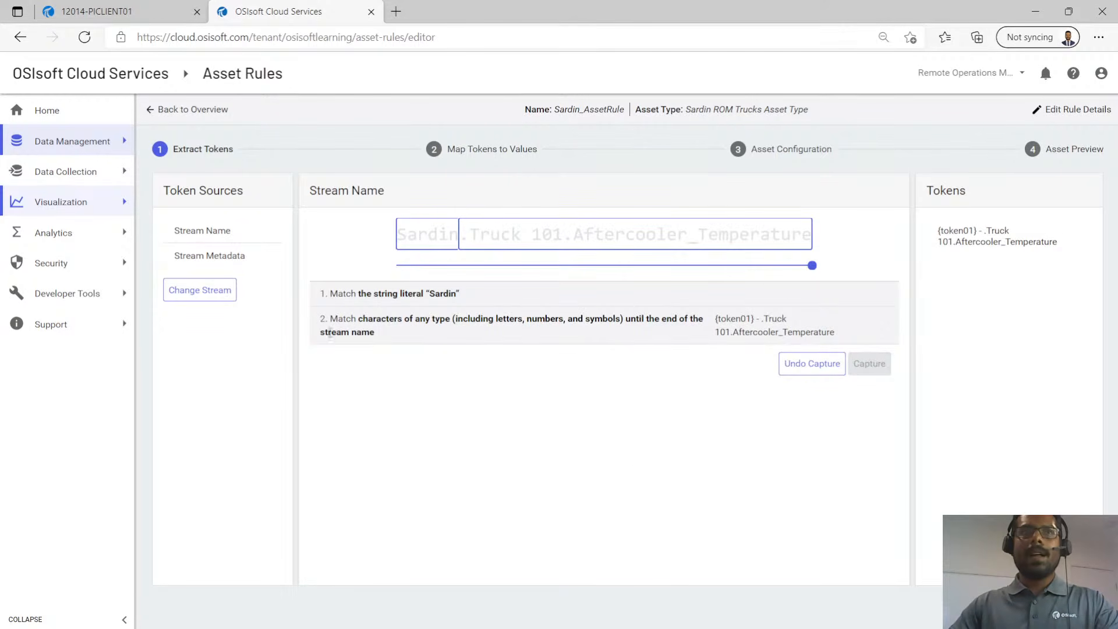
Require the Asset ID, Asset Type and Measurement stream metadata as tokens.
left_click(223, 262)
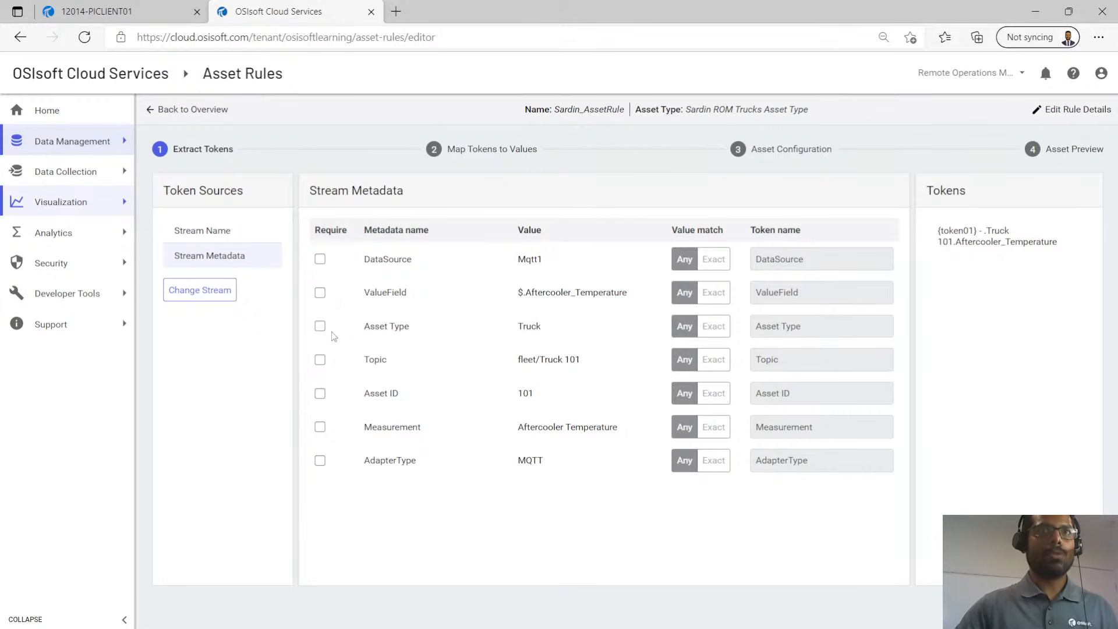
left_click(320, 393)
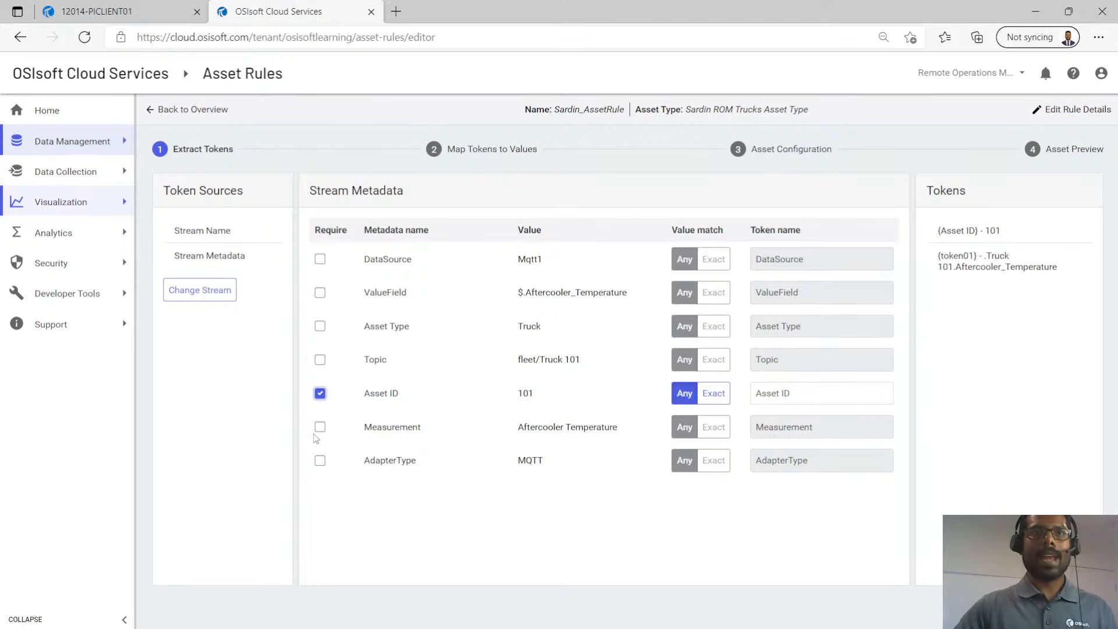
left_click(320, 326)
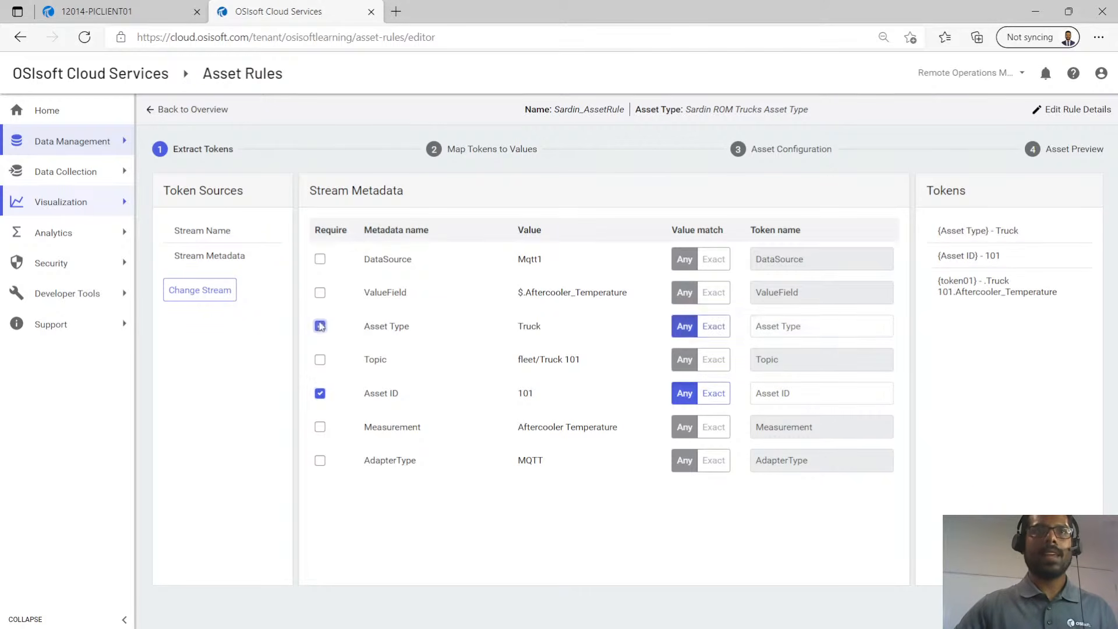
left_click(321, 428)
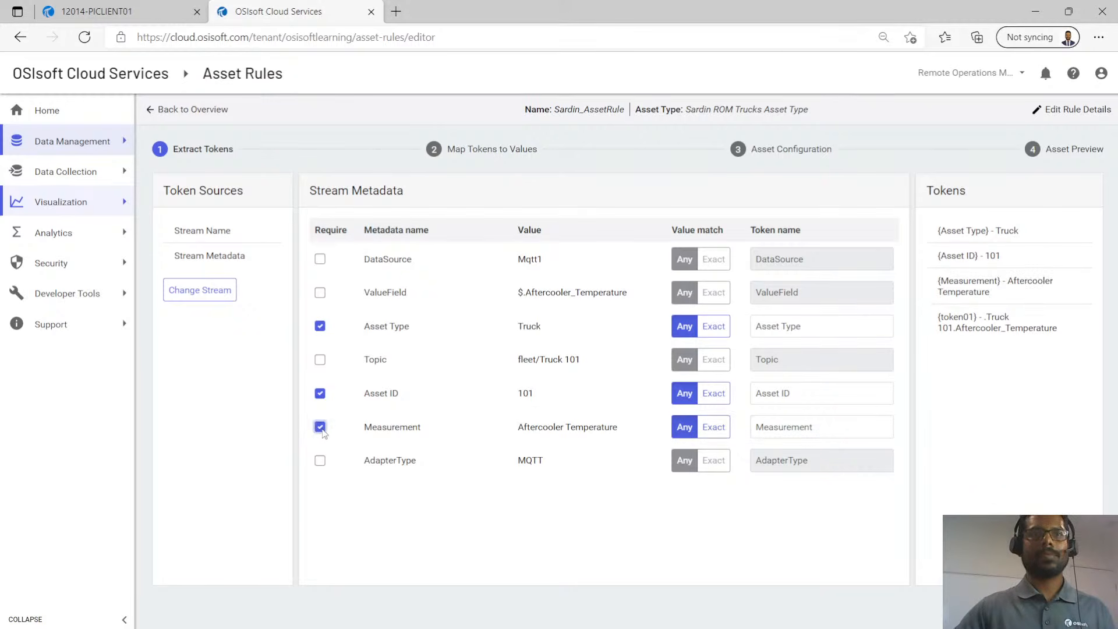
left_click(211, 233)
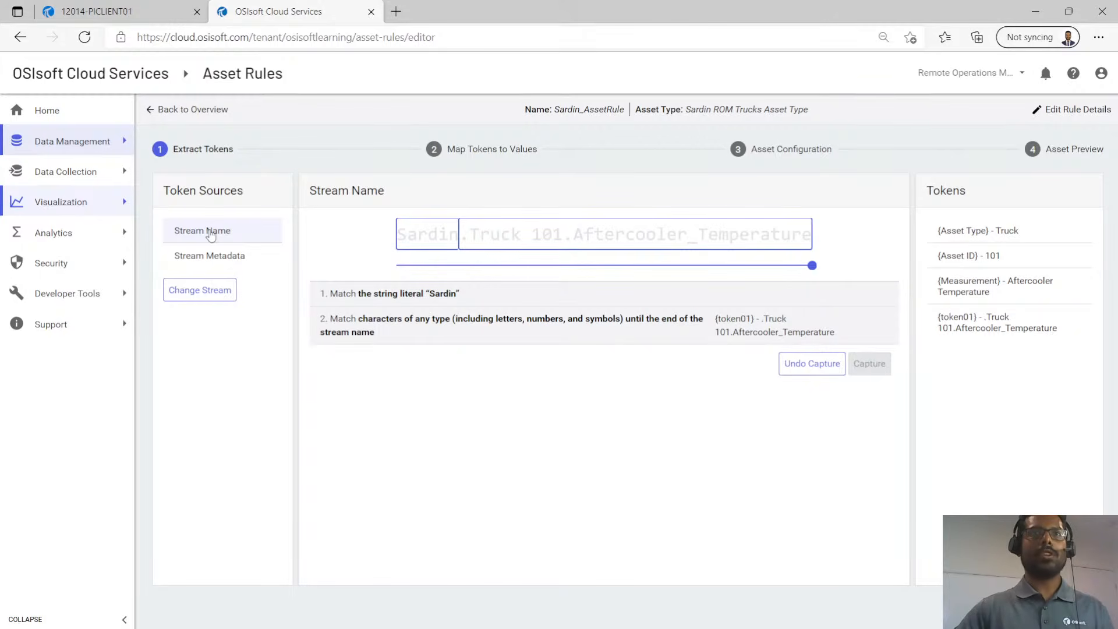
left_click(217, 260)
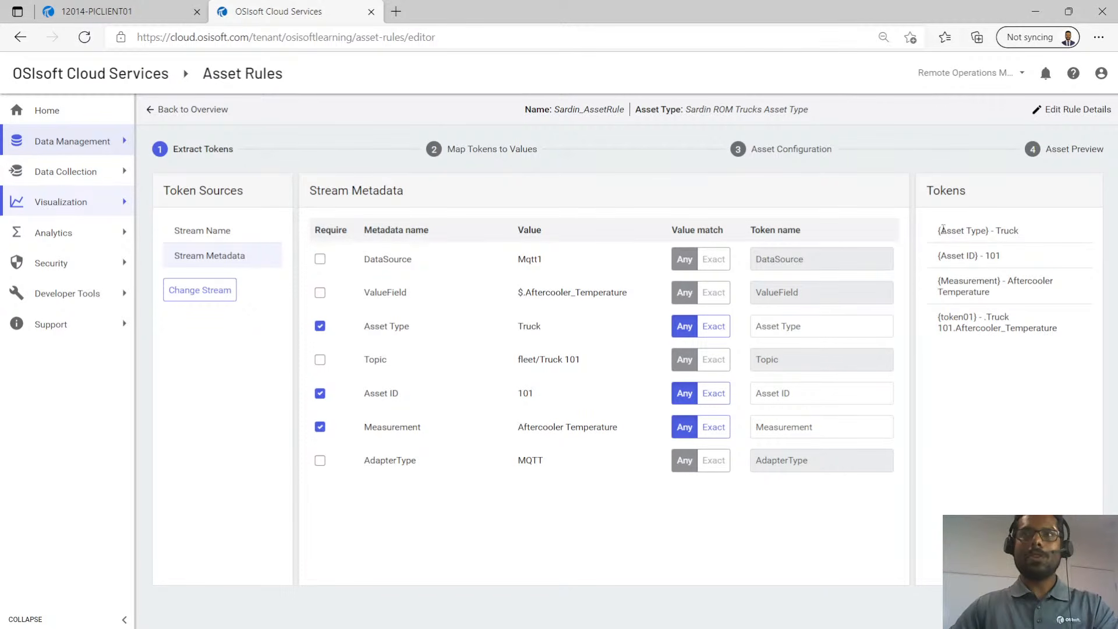
left_click_drag(940, 231, 1073, 344)
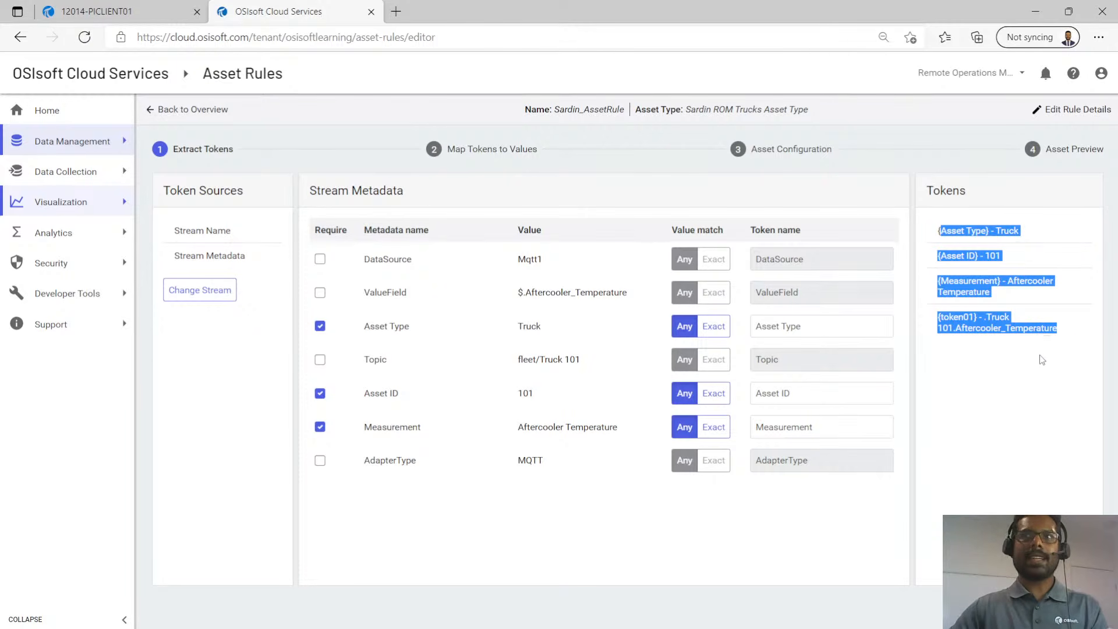
left_click(1034, 264)
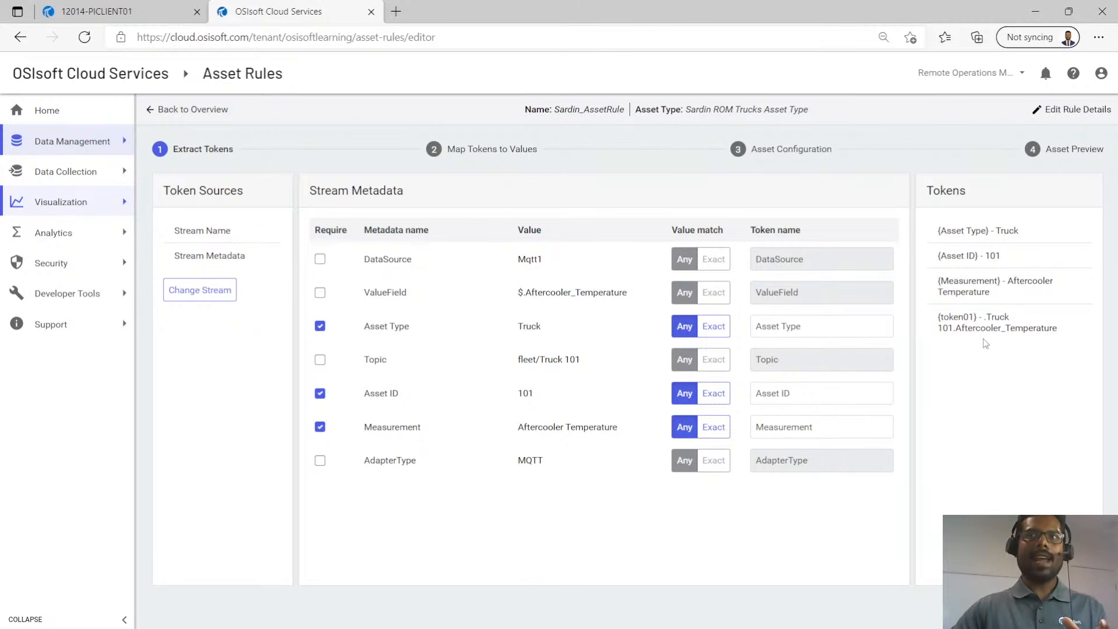
left_click_drag(1073, 332, 958, 319)
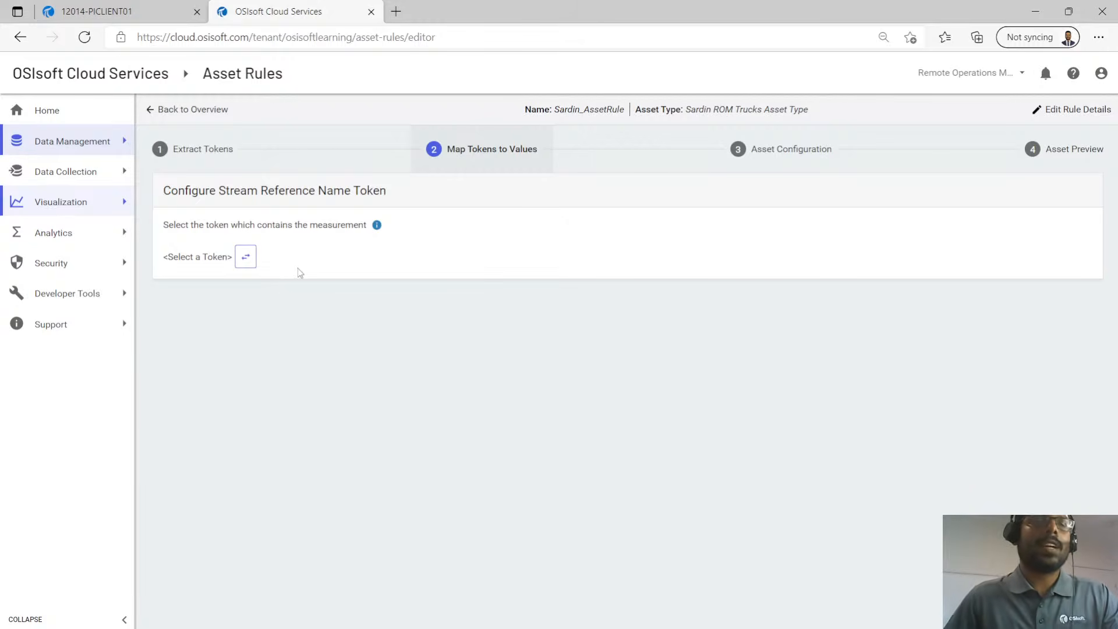
In the token mapping stage, choose Measurement as the stream reference name token.
left_click(245, 256)
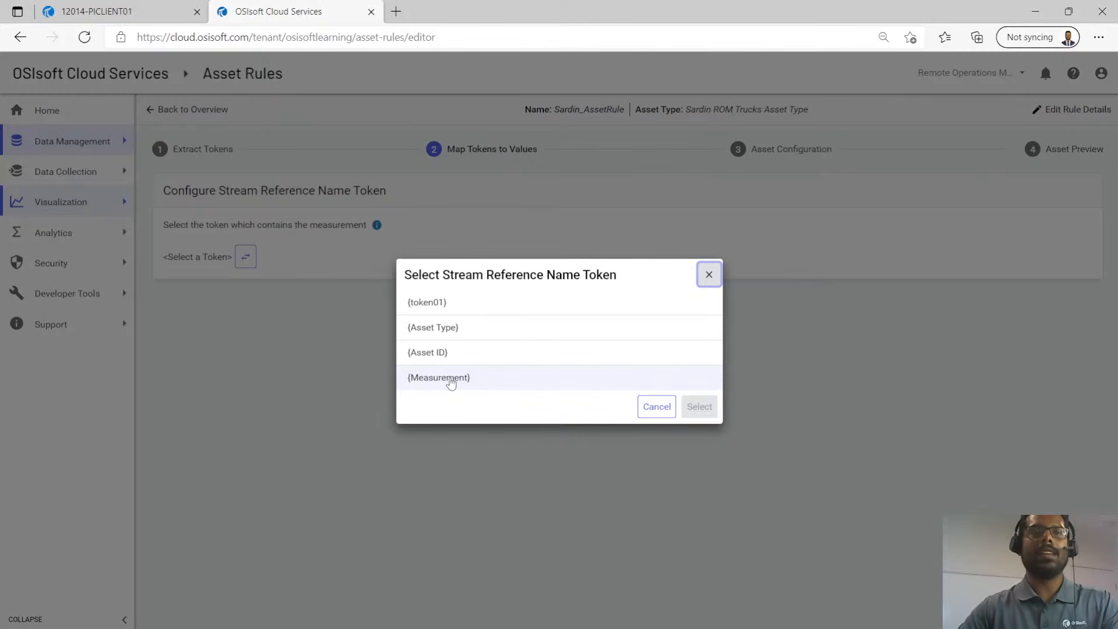
left_click(450, 378)
left_click(699, 406)
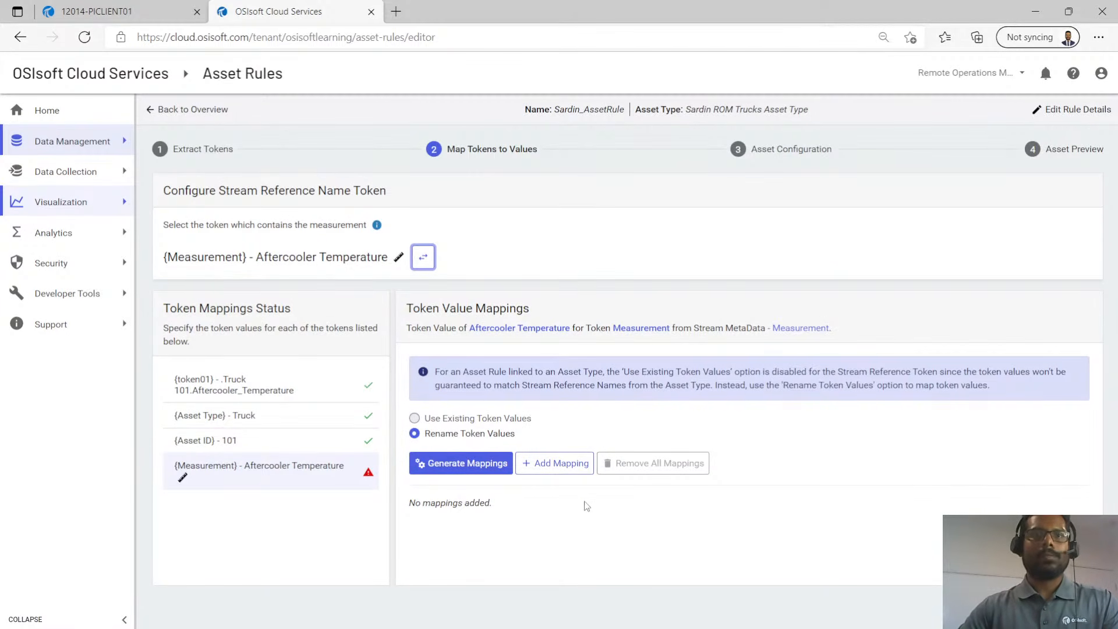
Generate the value mappings for the Measurement token.
key("ctrl+minus")
key("ctrl+minus")
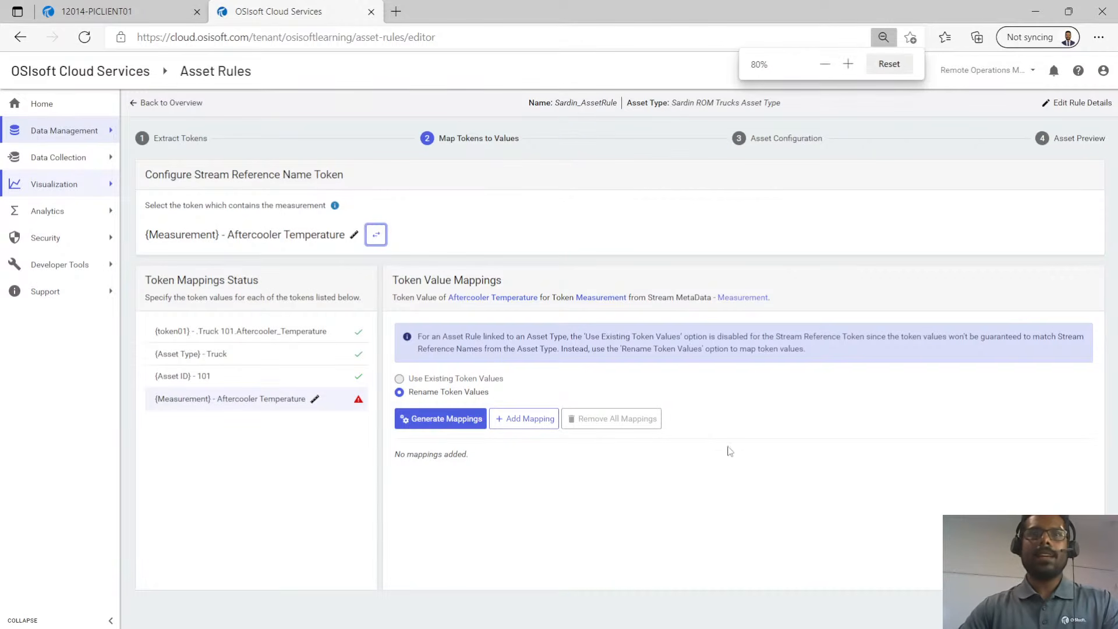
left_click(446, 420)
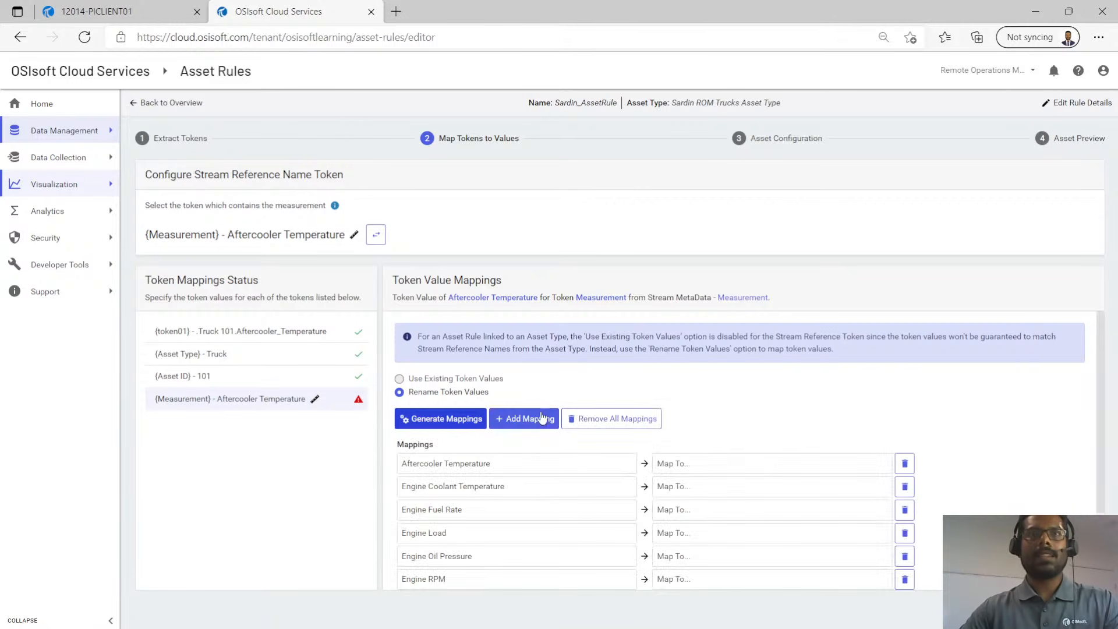
scroll(563, 443, "down", 1)
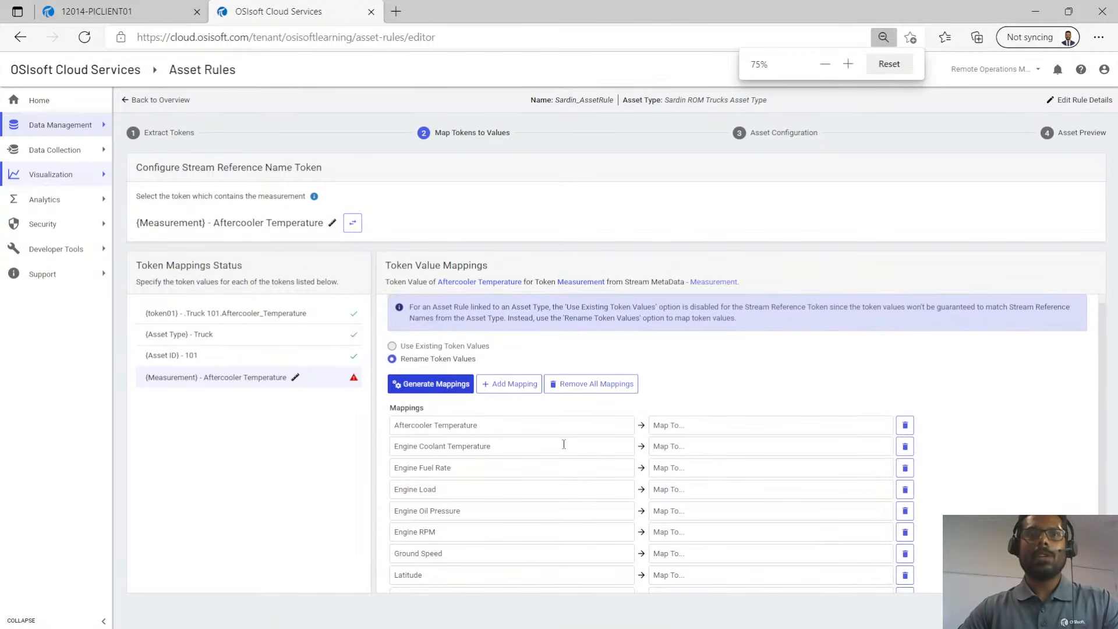
left_click_drag(493, 431, 372, 428)
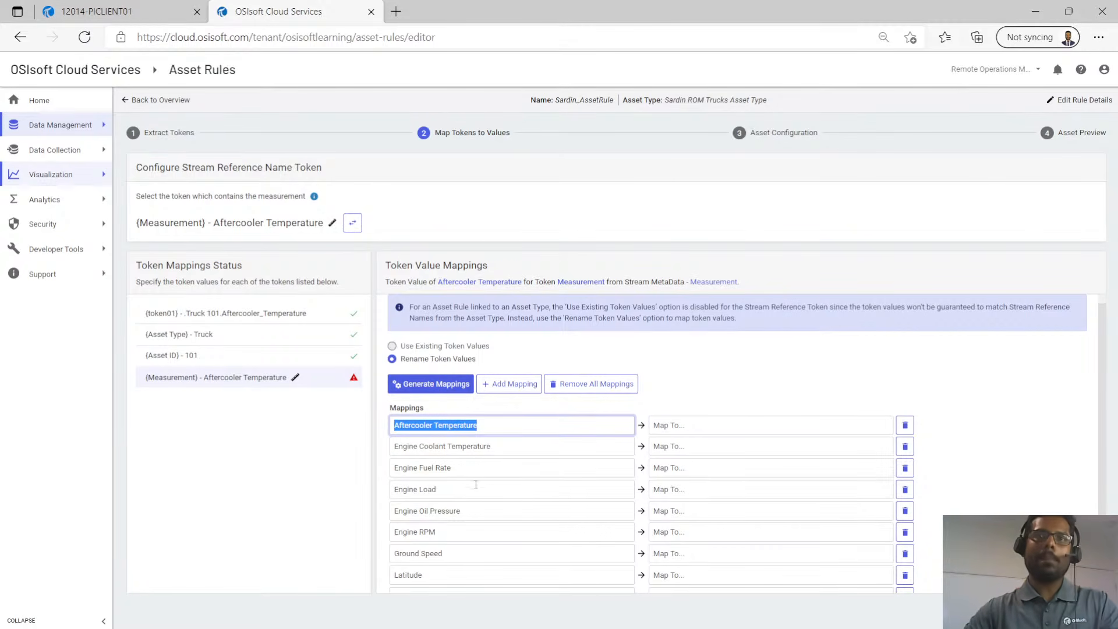
Map the Aftercooler Temperature, Engine Coolant Temperature and Engine Fuel Rate token values to the asset type references of the same names.
left_click(682, 425)
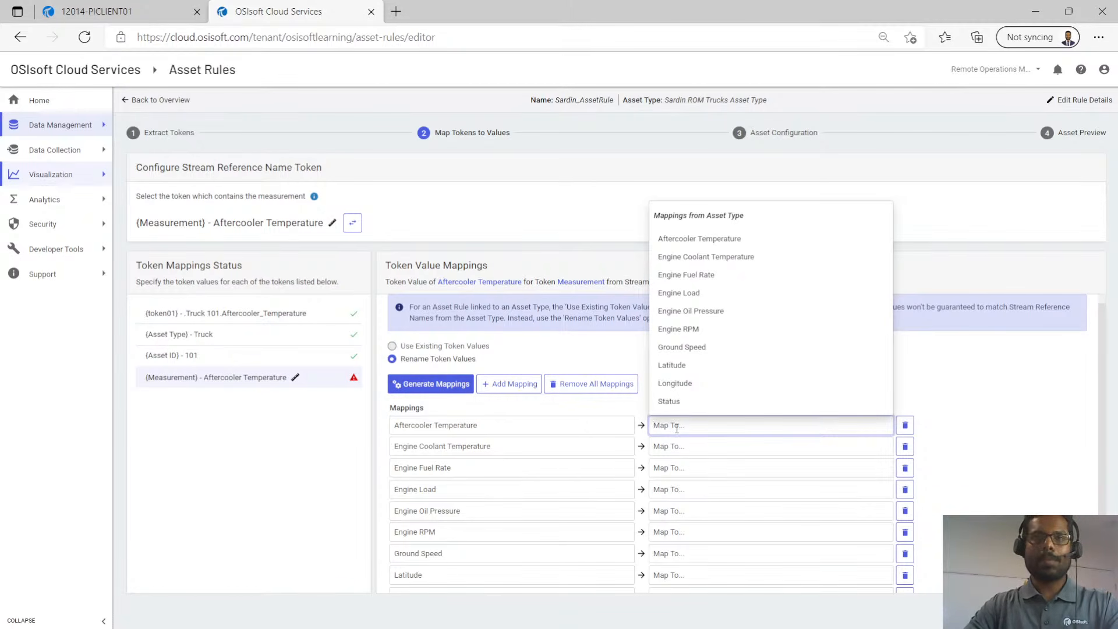
left_click_drag(500, 427, 371, 435)
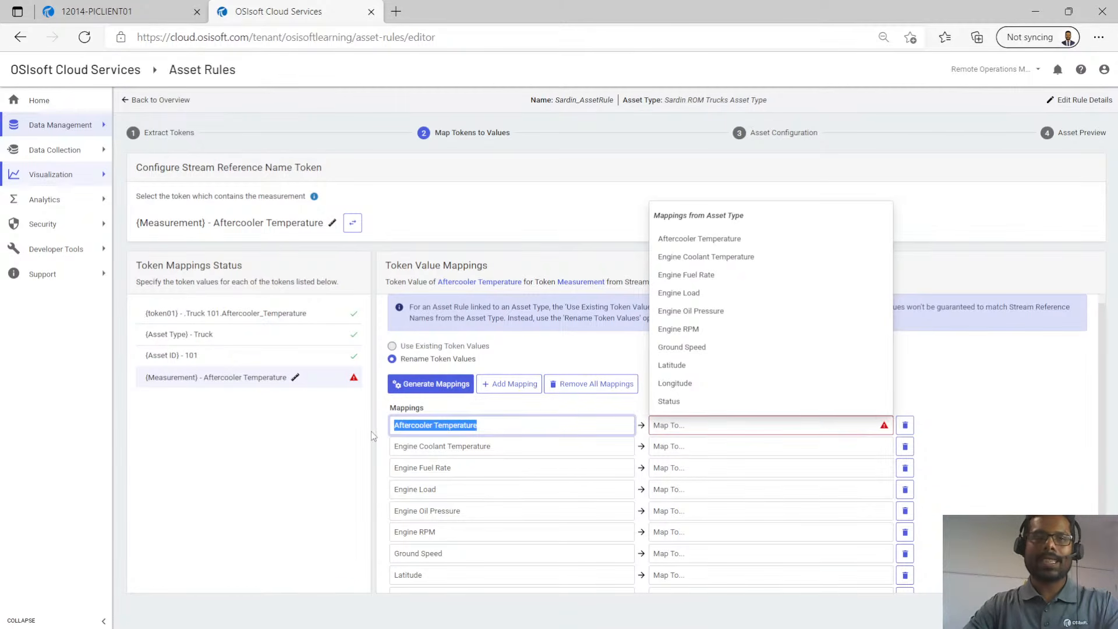
left_click(677, 422)
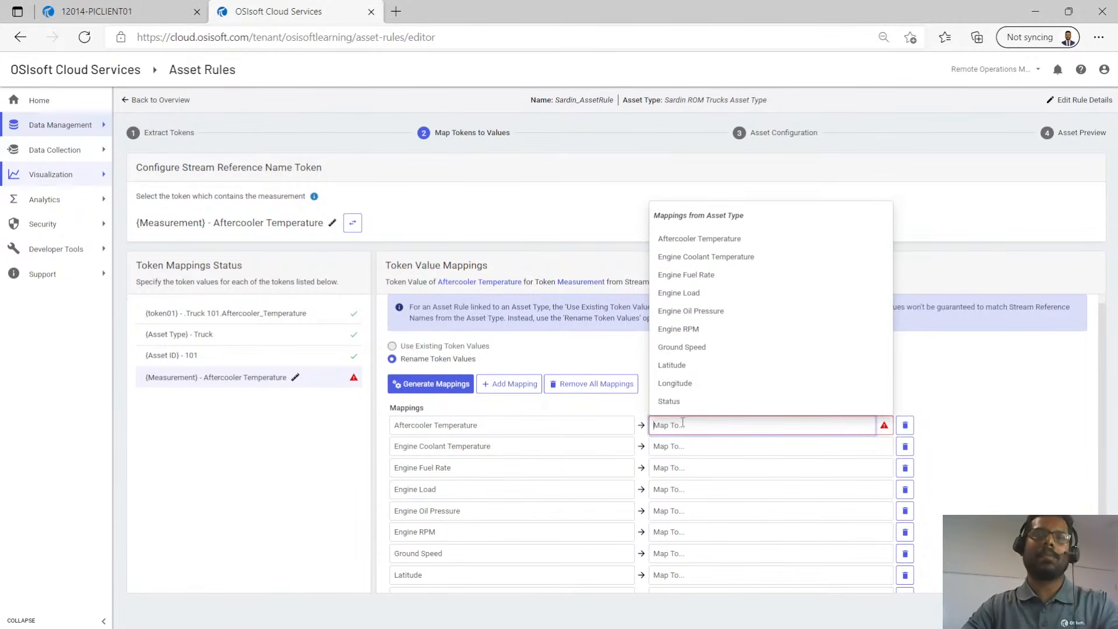
left_click(692, 239)
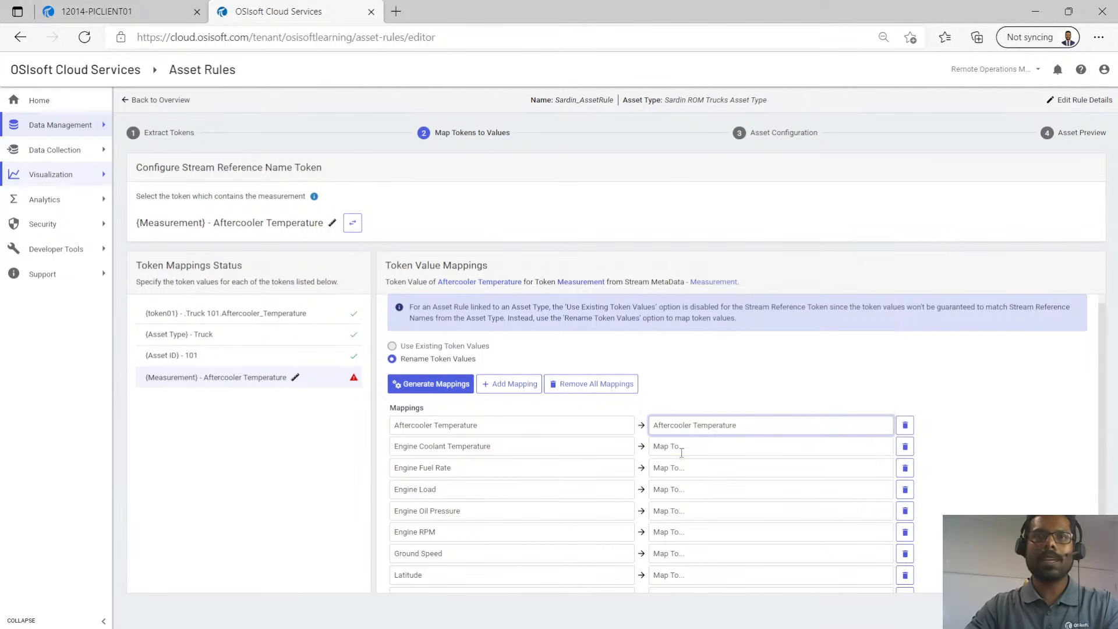
left_click(681, 452)
left_click(699, 278)
left_click(682, 467)
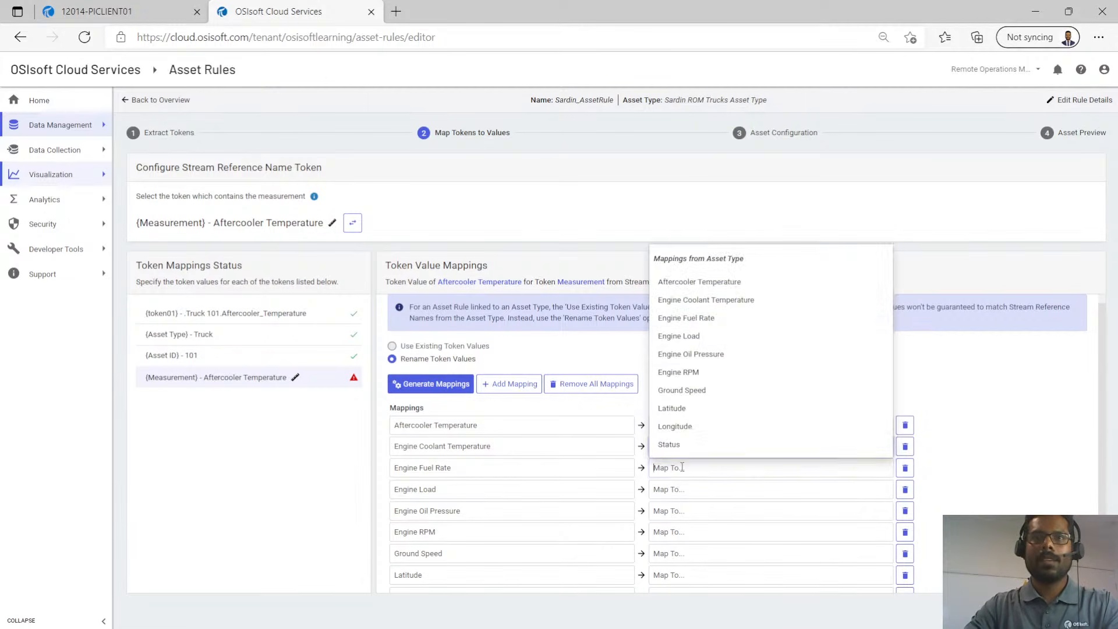
left_click(704, 318)
Map the Engine Load, Engine Oil Pressure, Engine RPM and Ground Speed token values to their same-named asset type references.
left_click(673, 495)
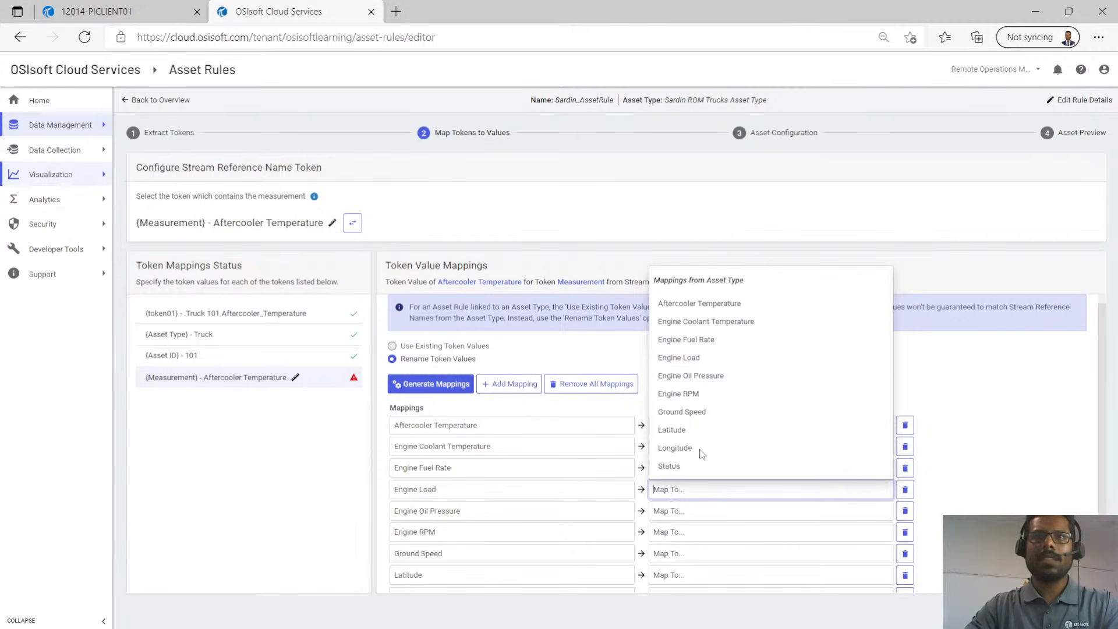
left_click(702, 362)
left_click(672, 509)
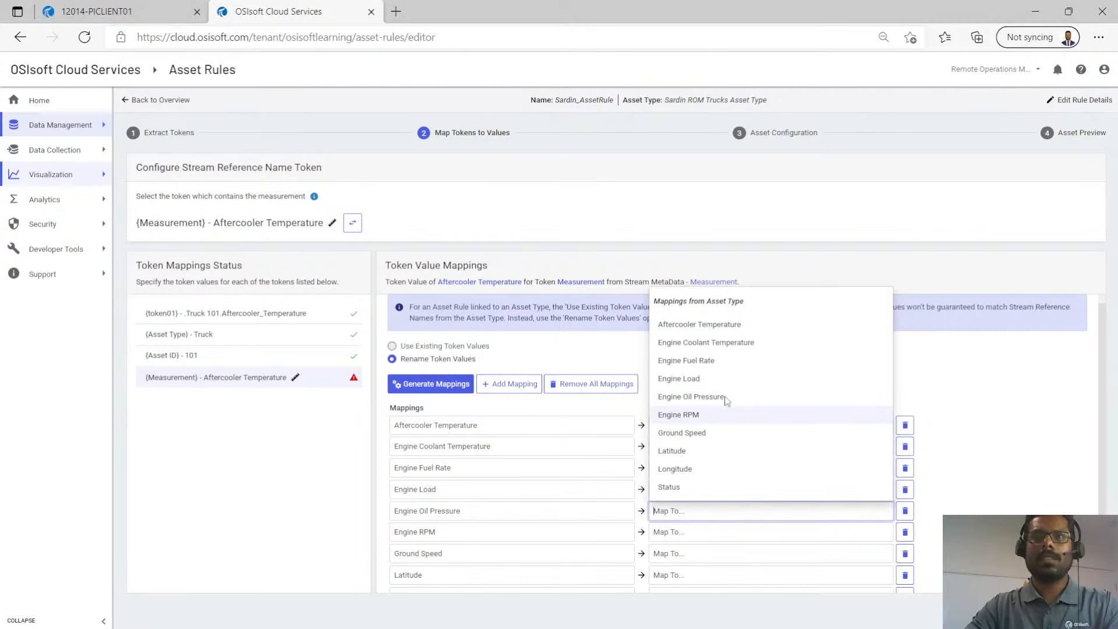
left_click(722, 397)
left_click(685, 533)
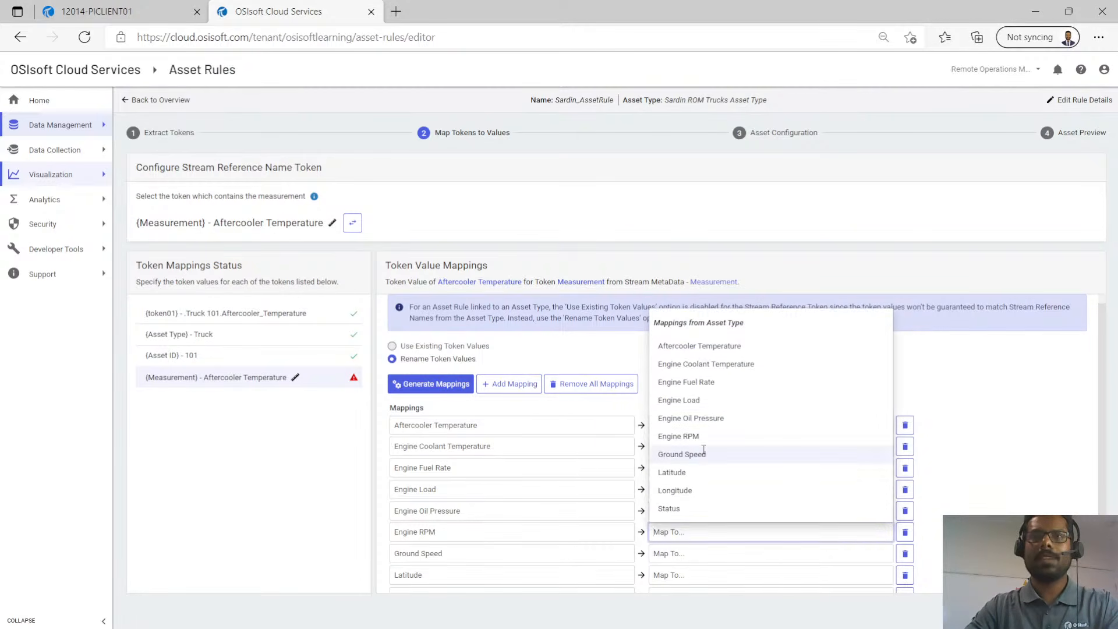
left_click(677, 437)
left_click(675, 553)
left_click(681, 476)
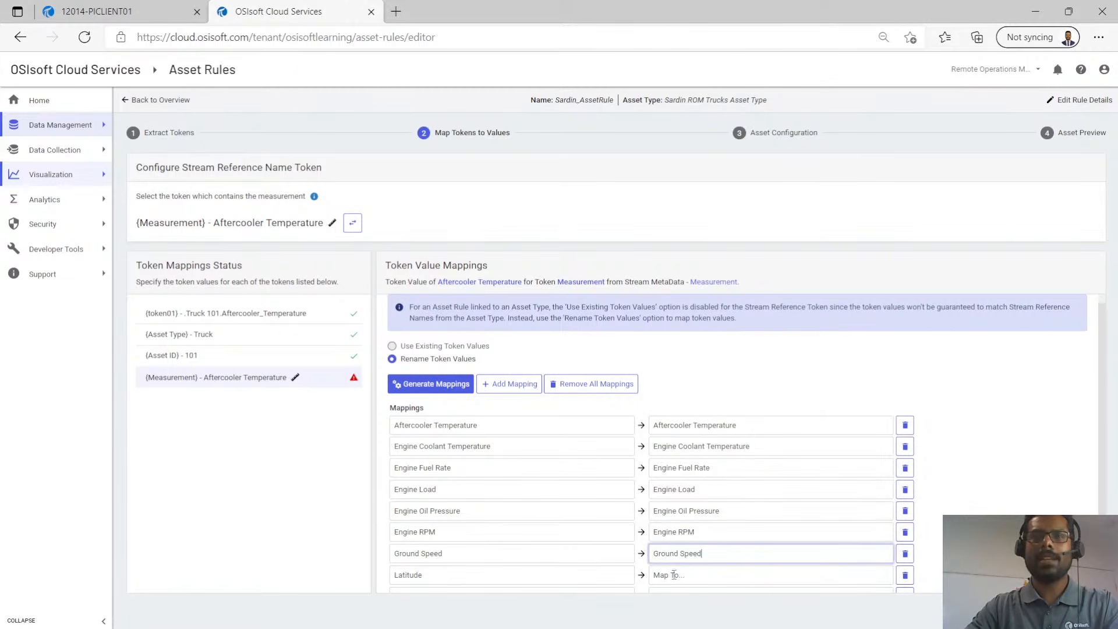
Map the Latitude, Longitude and Status token values to the asset type references of the same names.
left_click(670, 575)
left_click(673, 517)
scroll(675, 559, "down", 1)
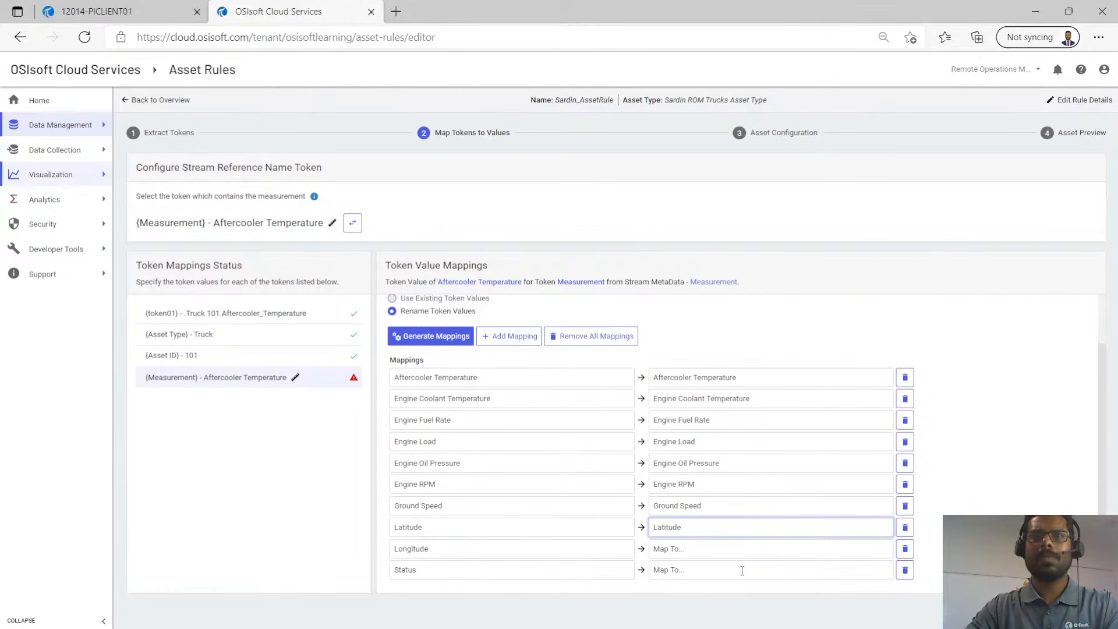
left_click(711, 548)
left_click(687, 507)
left_click(674, 570)
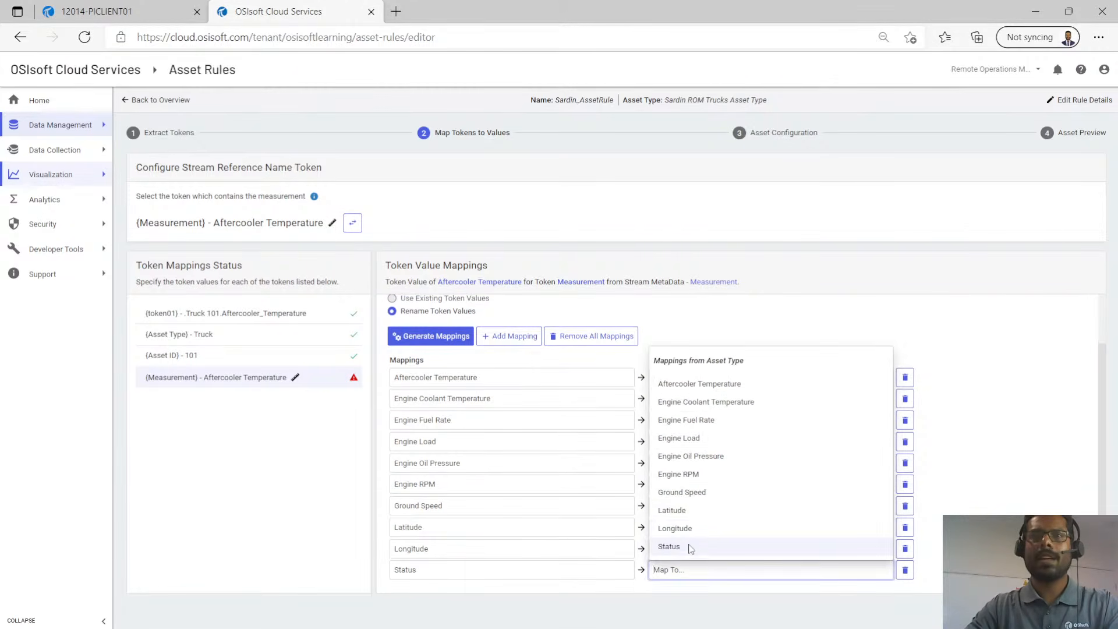
left_click(685, 546)
scroll(598, 448, "up", 1)
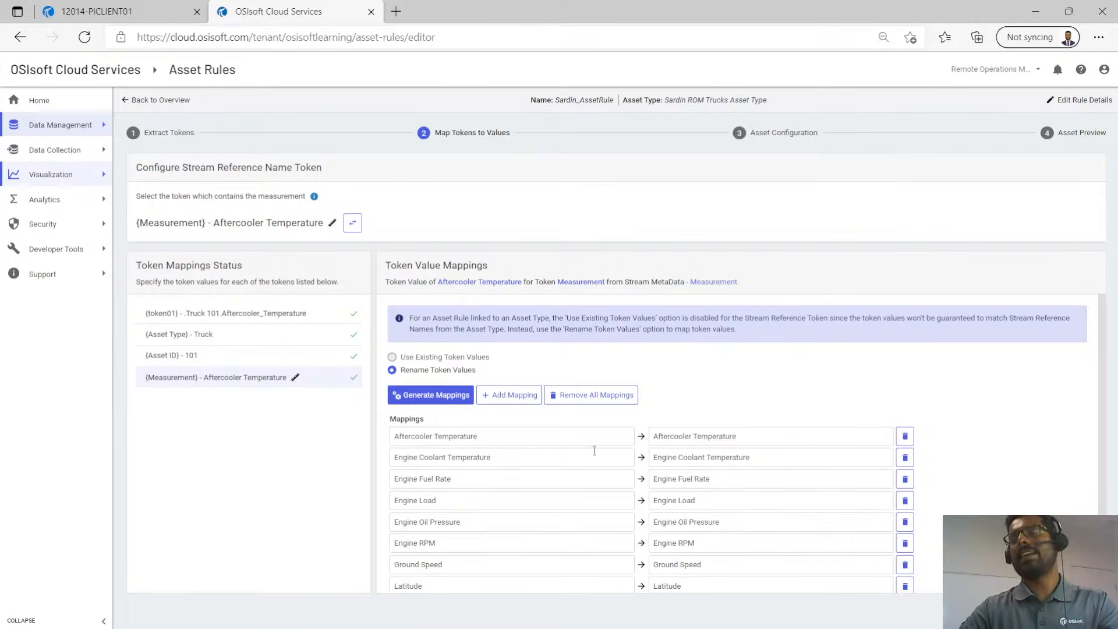
scroll(984, 487, "down", 1)
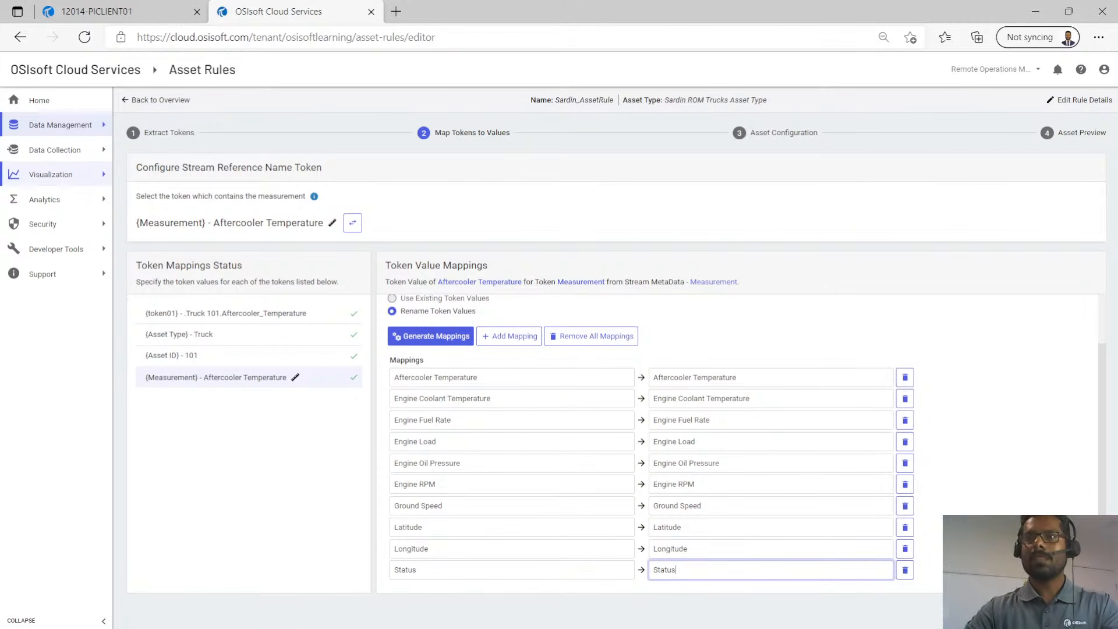
In the asset configuration stage, set the asset Id to Sardin-{Asset ID} using the Asset ID token.
left_click(775, 132)
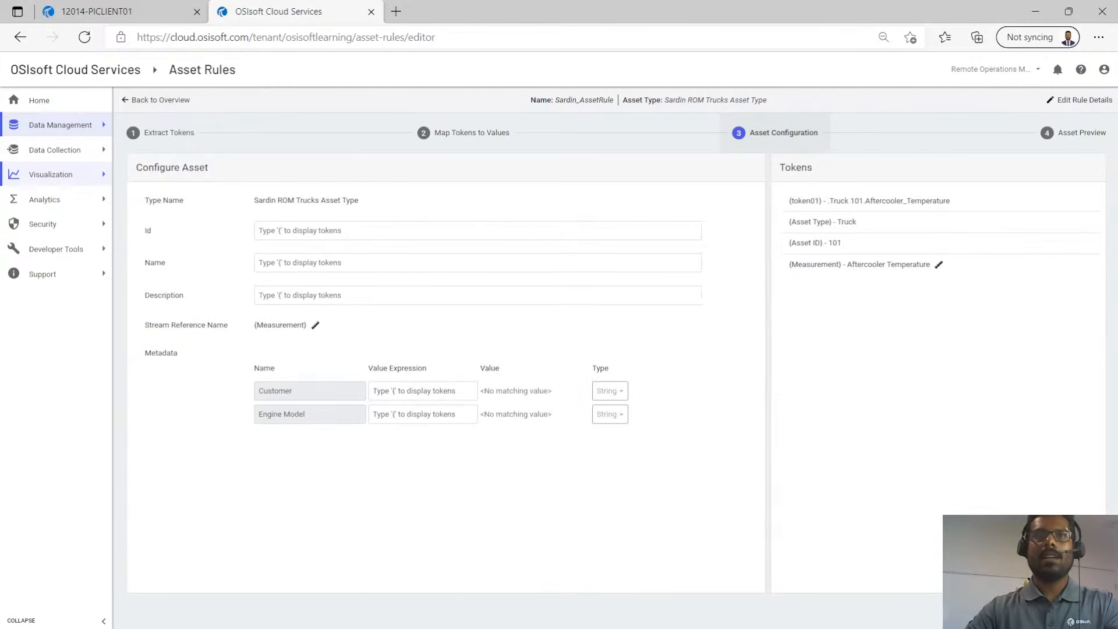
left_click(306, 232)
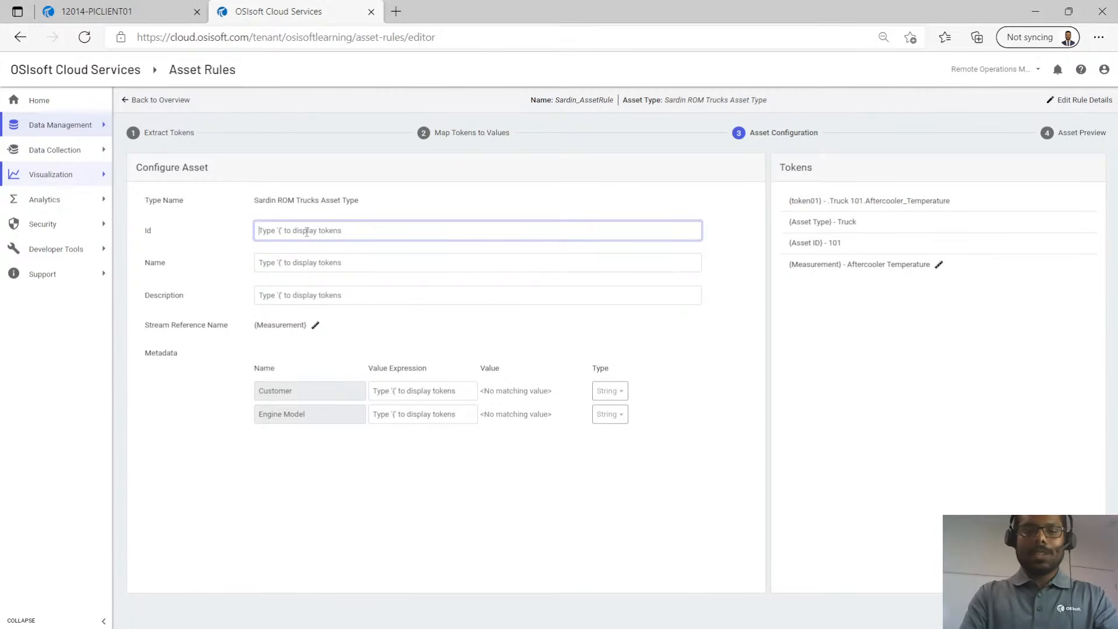
type("Sardin")
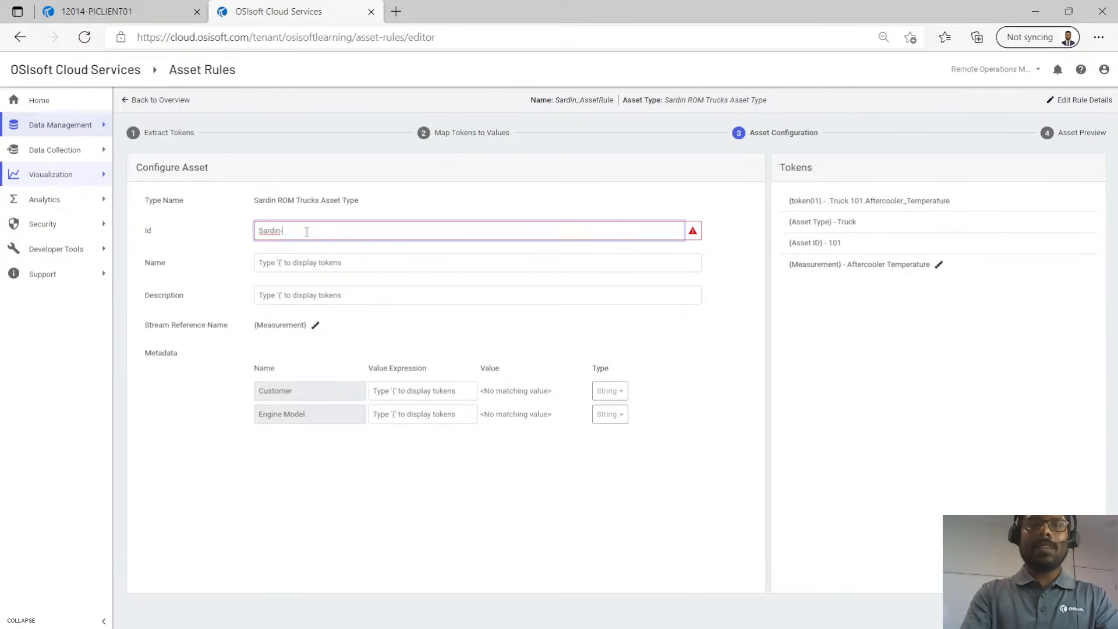
type("-{")
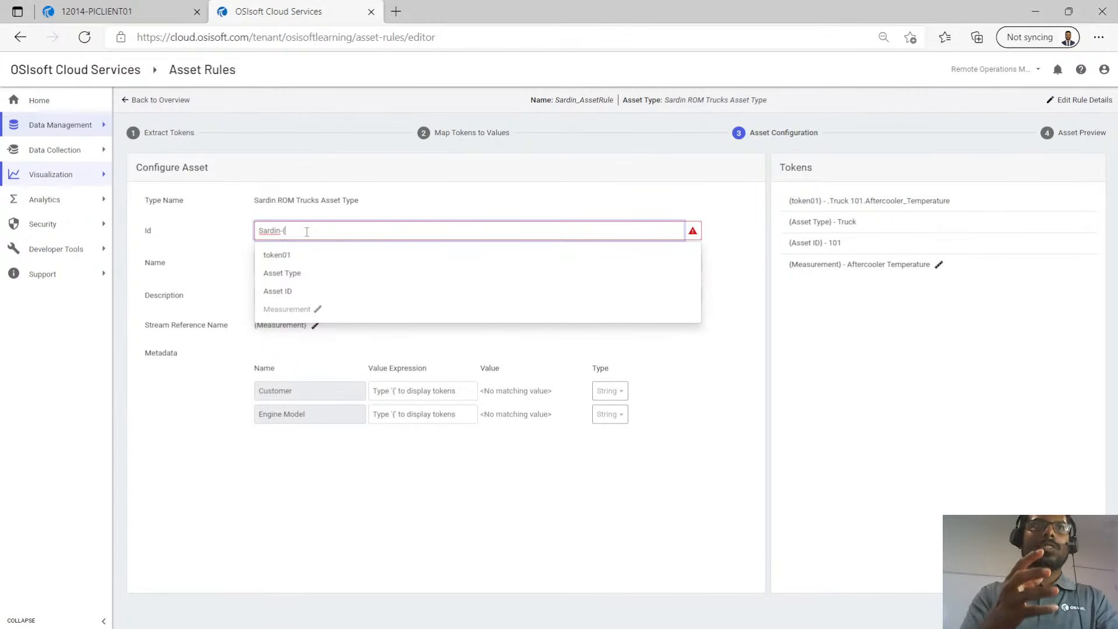
left_click(291, 292)
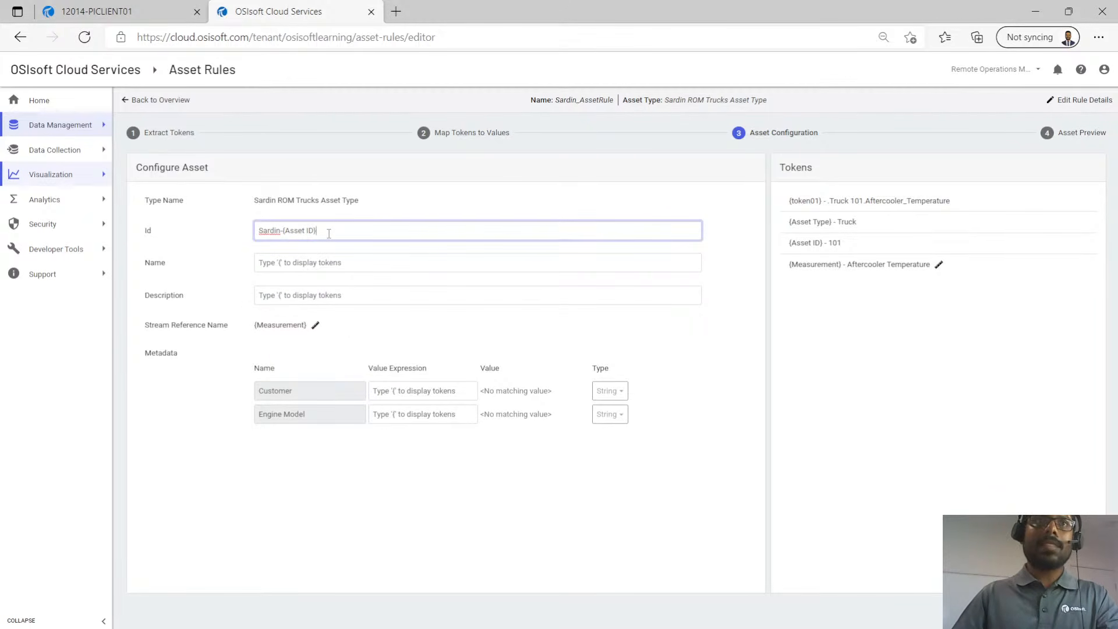
Change the token part of the asset Id so that the expression reads Sardin-{Asset Type}-{Asset ID}.
left_click_drag(329, 235, 282, 233)
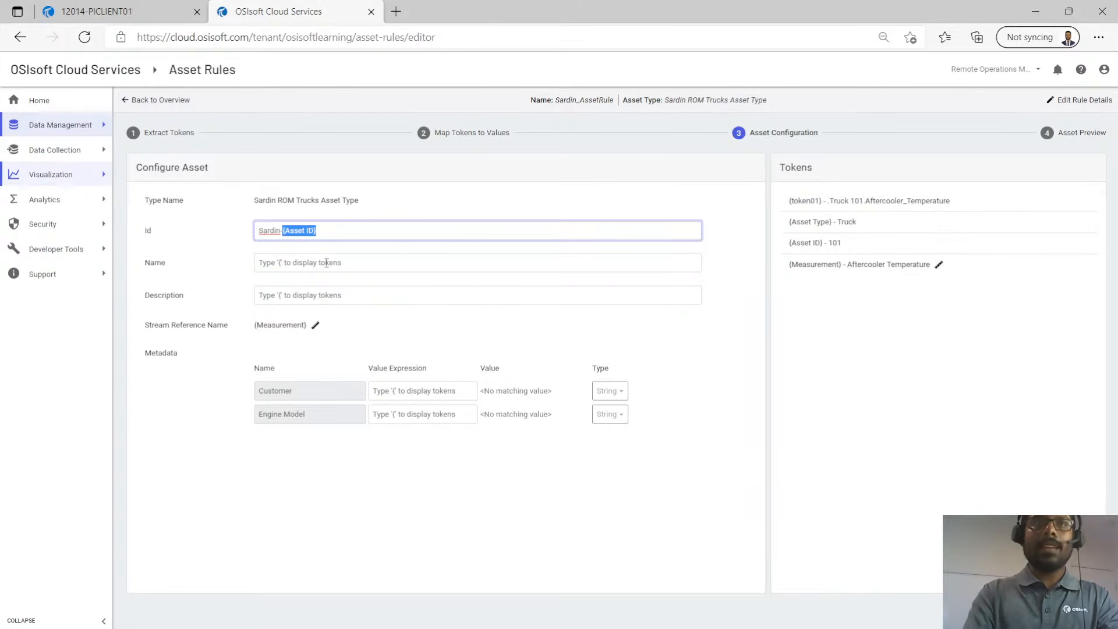
key("BackSpace")
type("{")
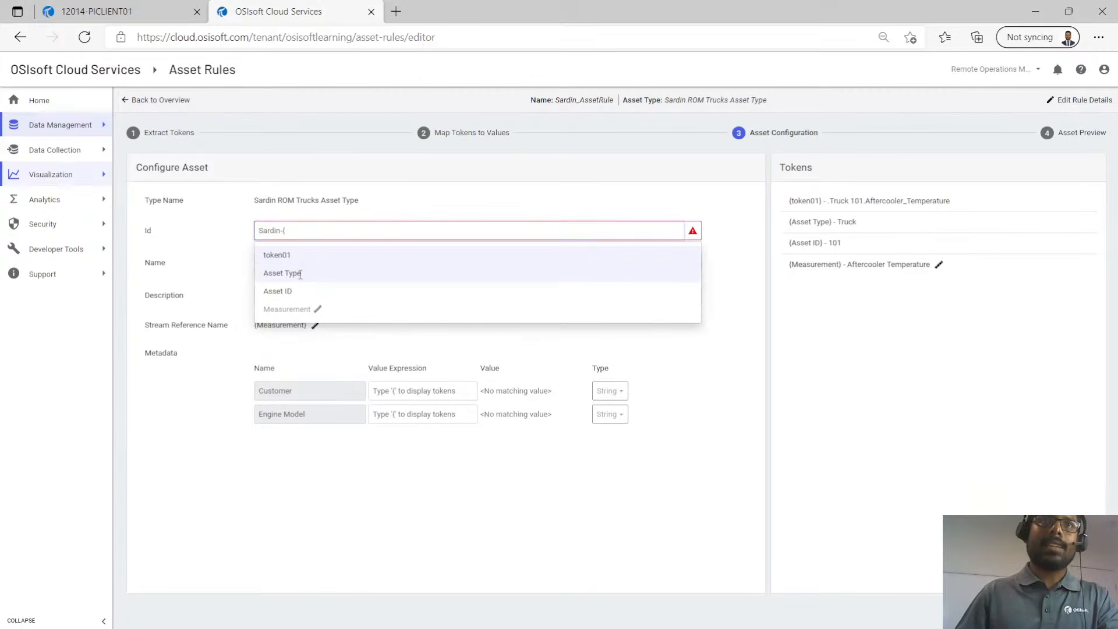
left_click(327, 272)
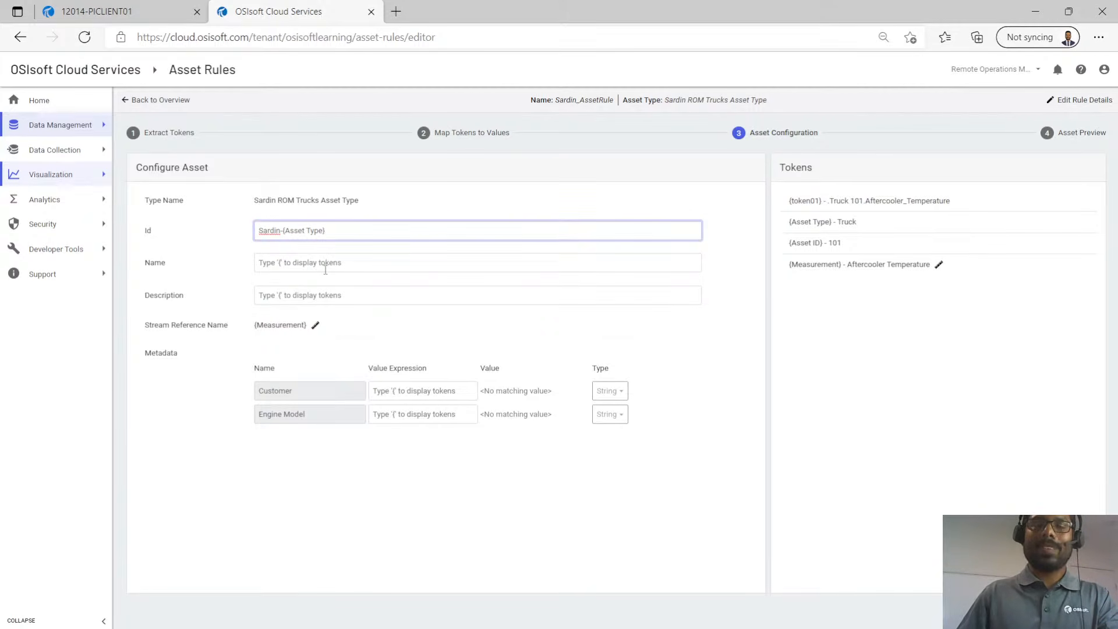
type("-")
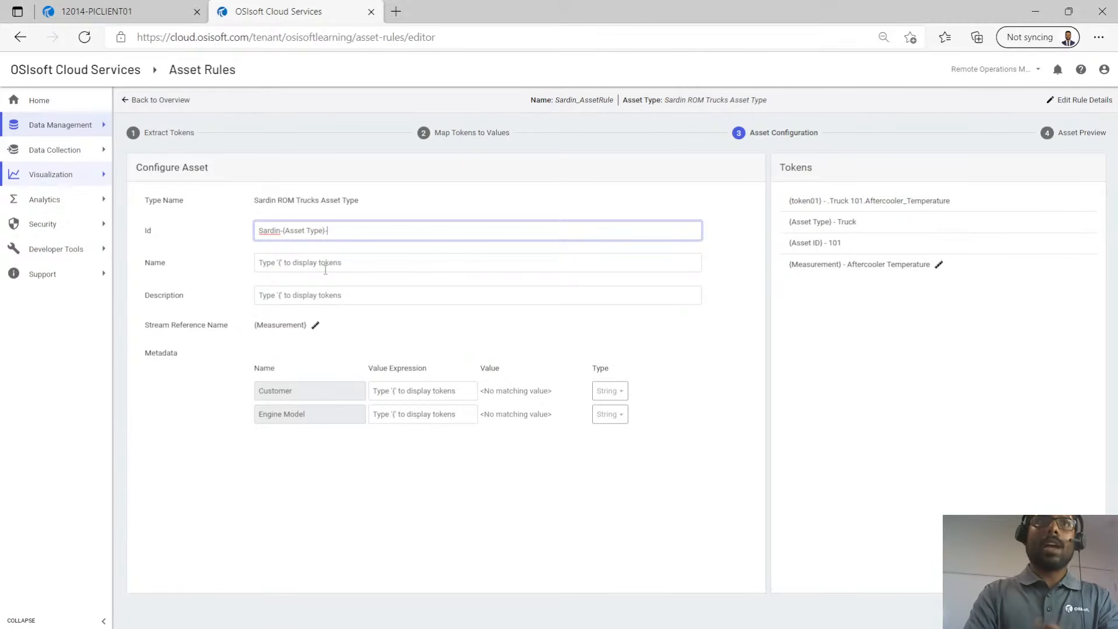
type("{")
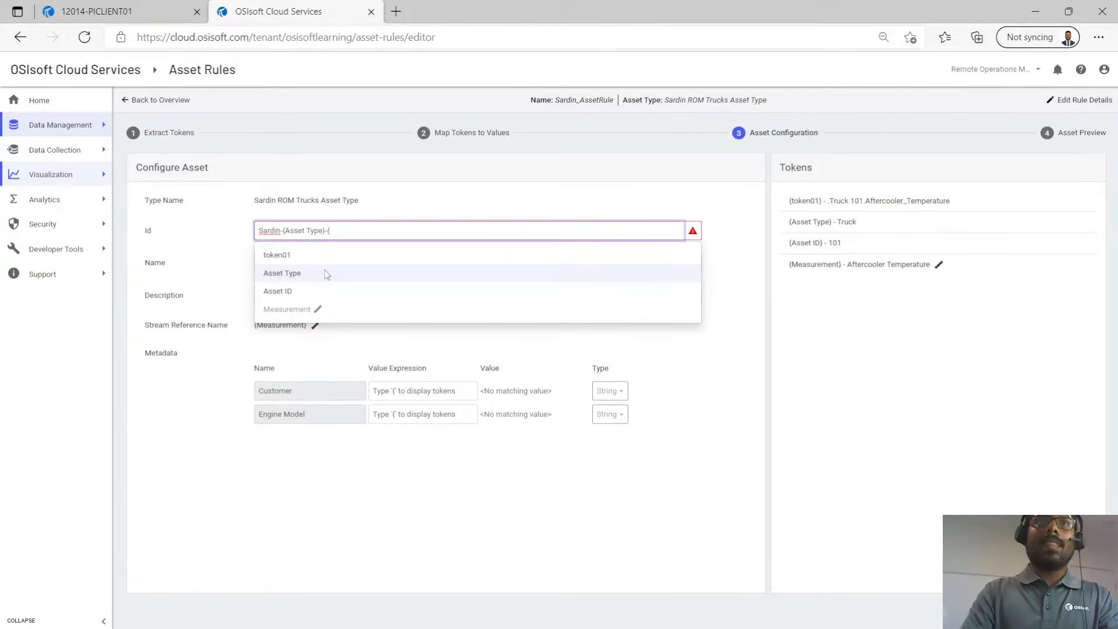
left_click(296, 292)
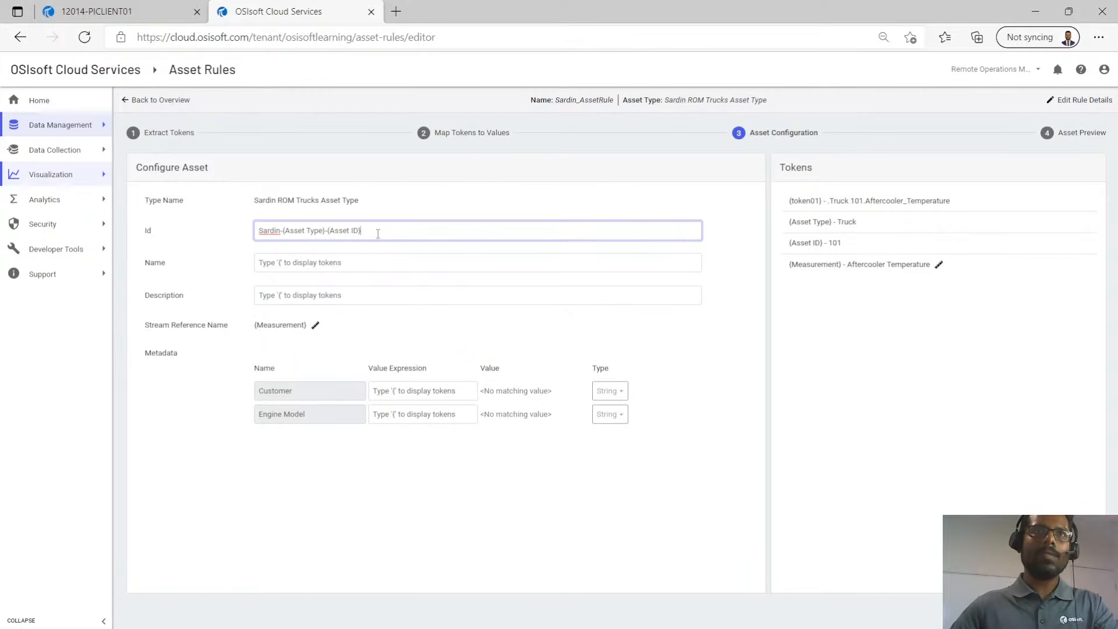
left_click_drag(360, 231, 224, 240)
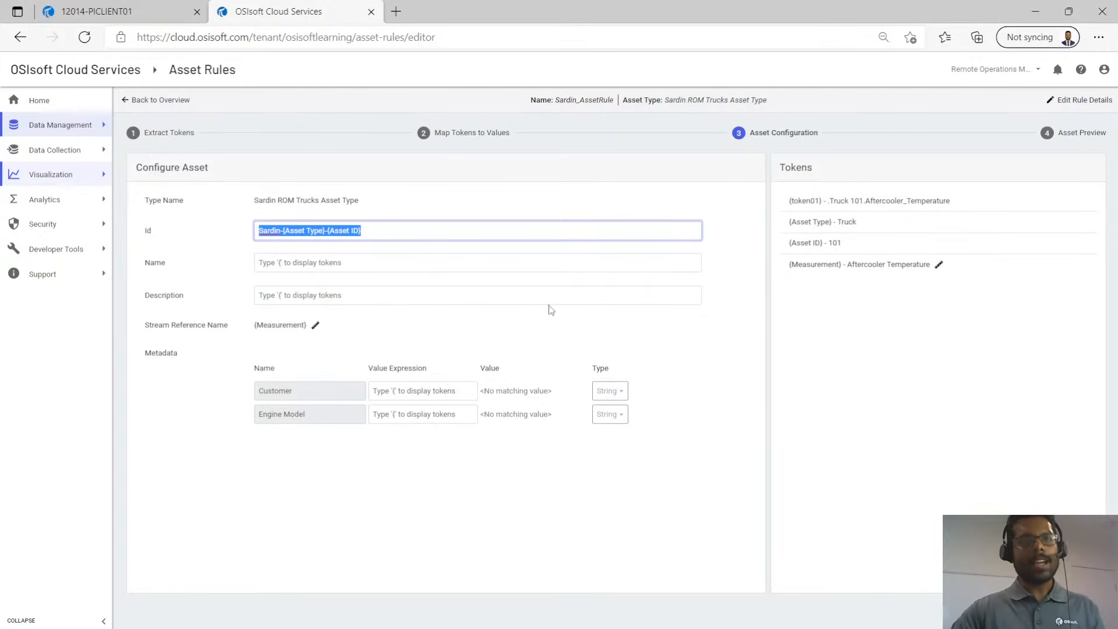
left_click(382, 236)
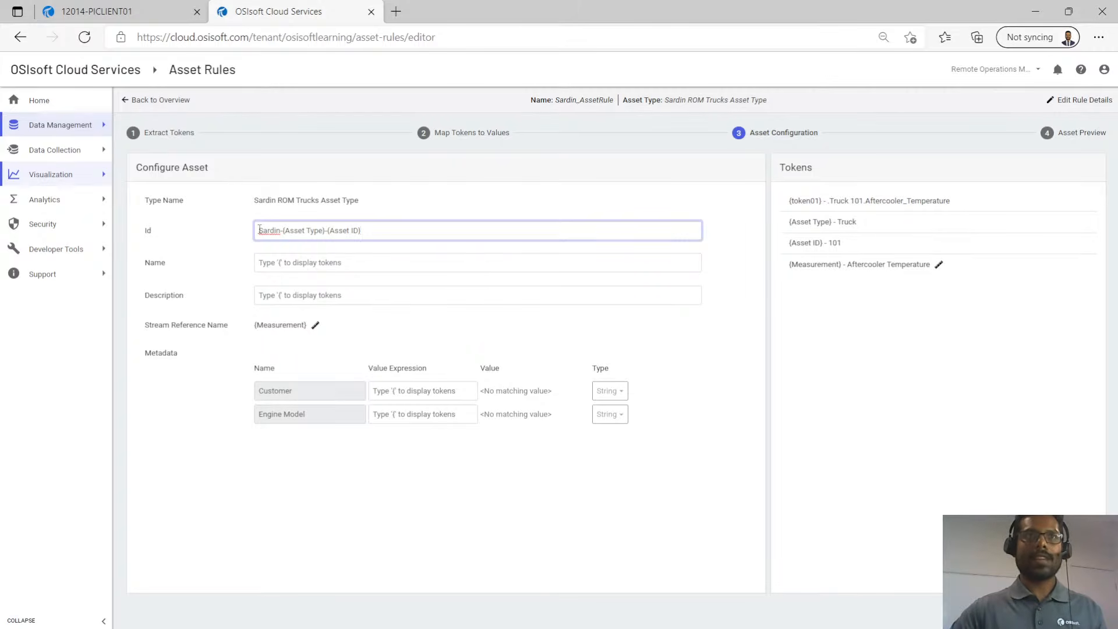
left_click_drag(259, 230, 365, 231)
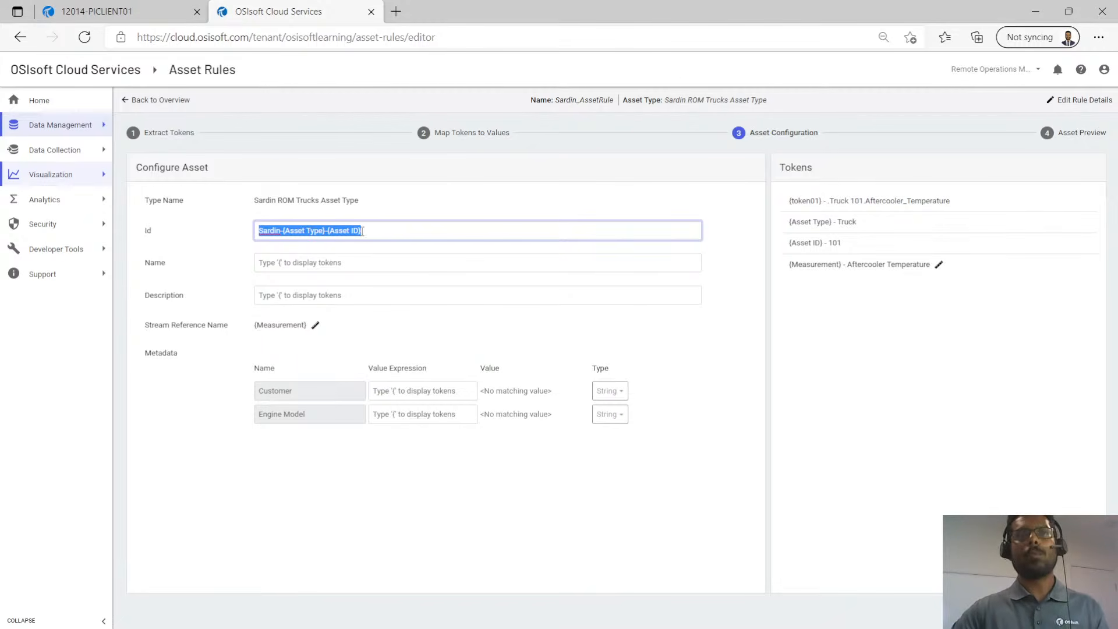
left_click(419, 236)
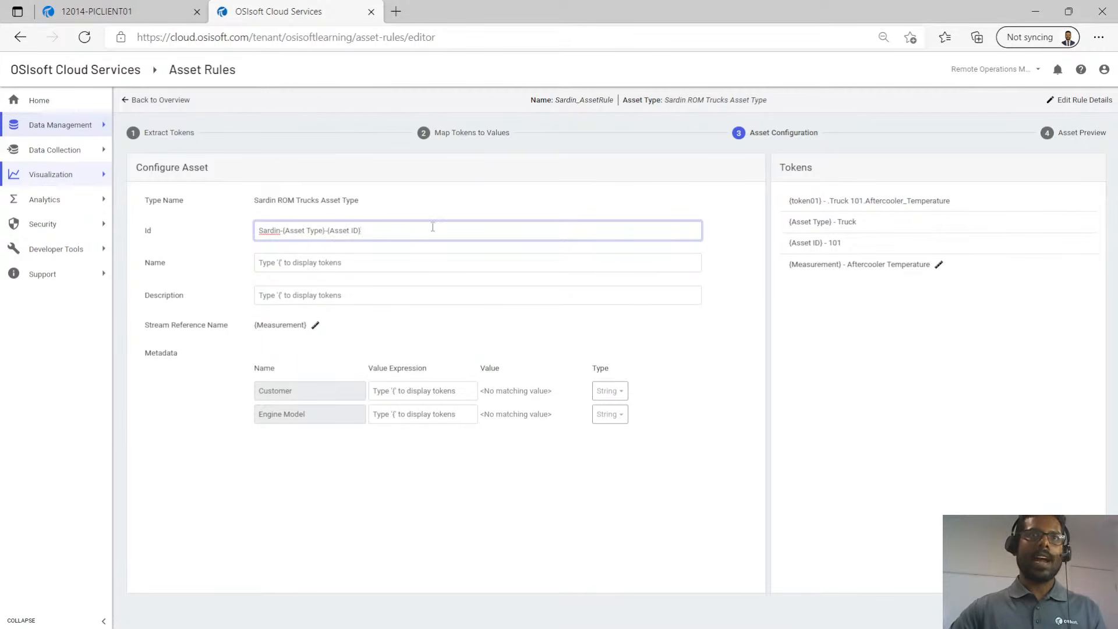
Copy the asset Id expression Sardin-{Asset Type}-{Asset ID} into the asset Name.
triple_click(381, 232)
key("ctrl+c")
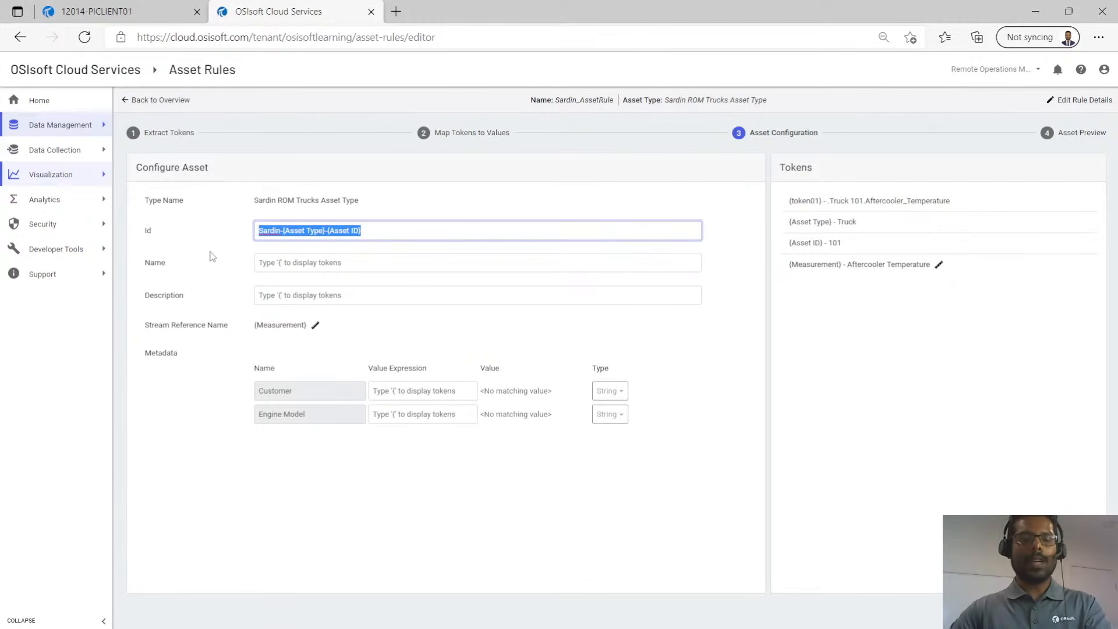
left_click(298, 262)
key("ctrl+v")
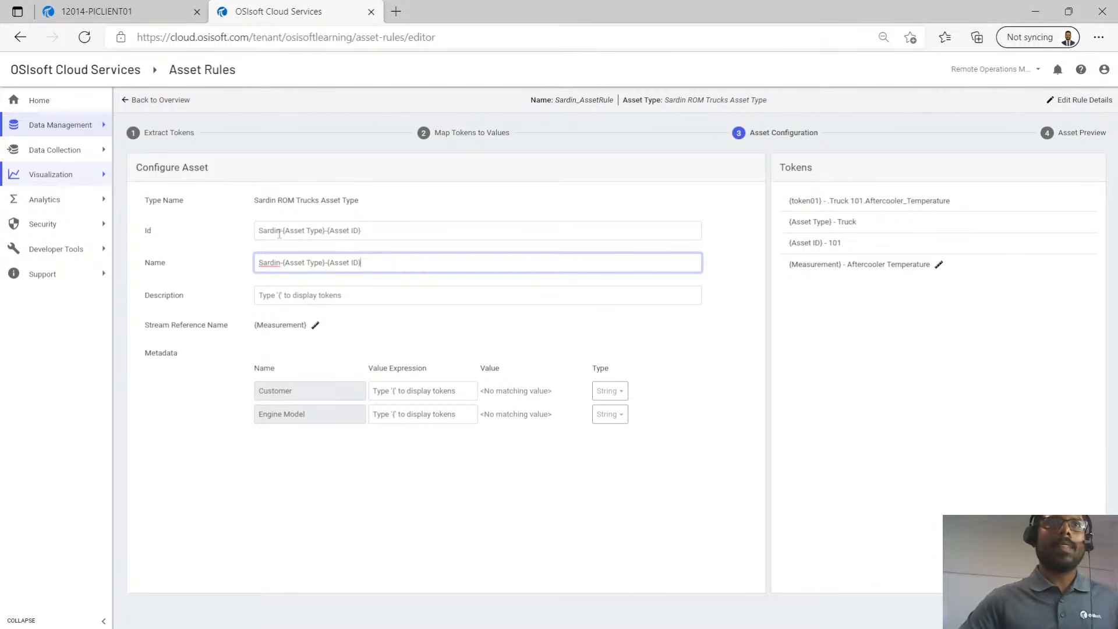
left_click(385, 226)
left_click_drag(384, 226, 240, 230)
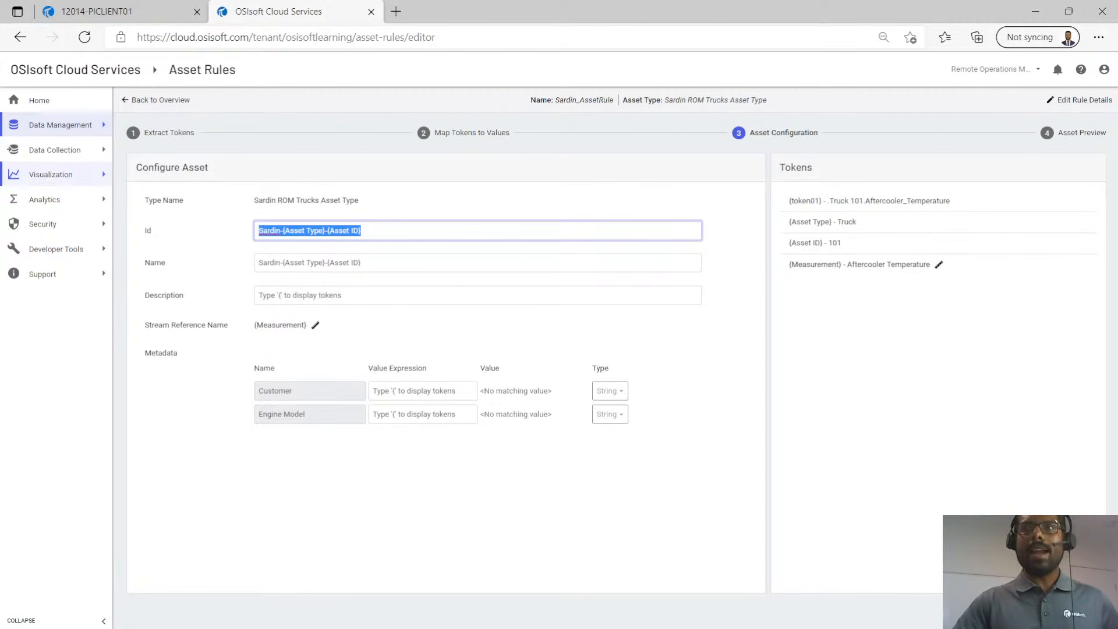
Proceed to the asset preview and examine its processed assets, streams, metadata, stream references and progress.
left_click(1087, 606)
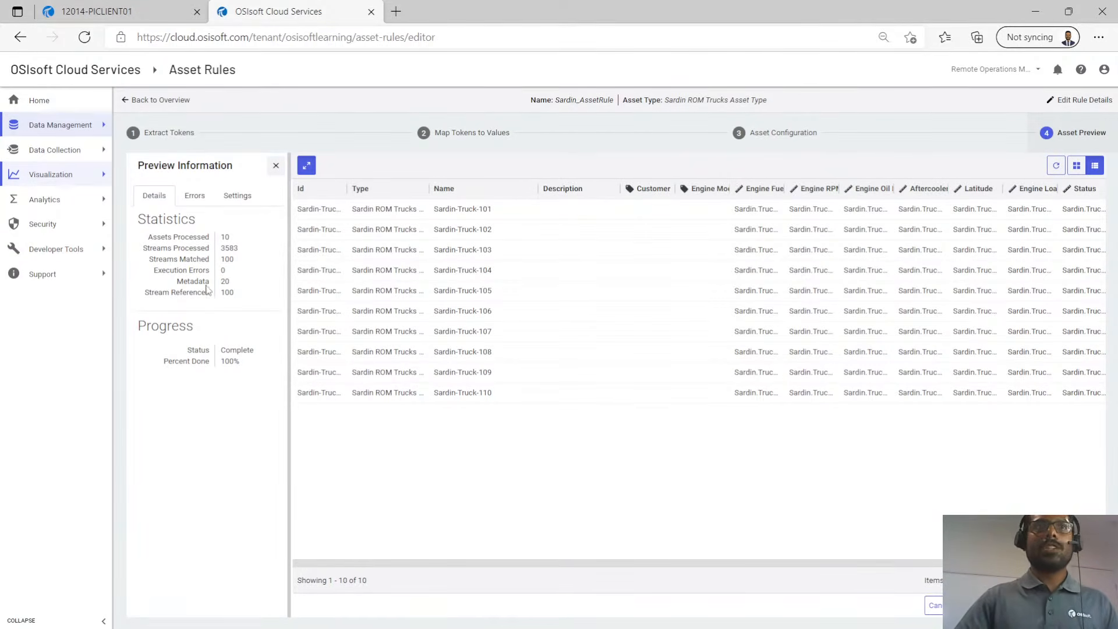
double_click(225, 237)
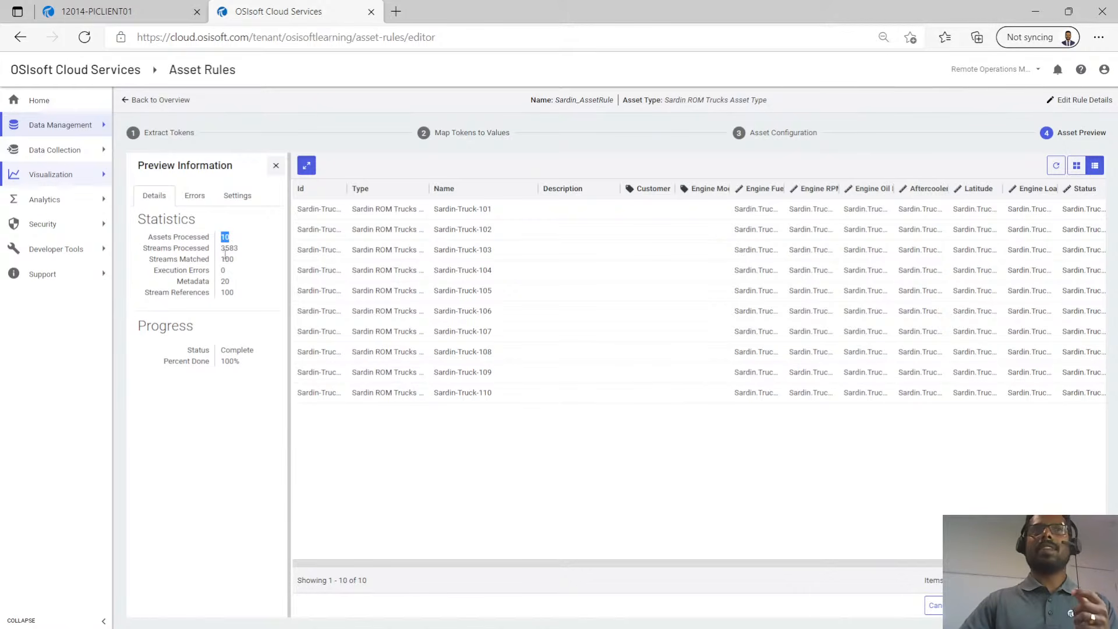
left_click_drag(225, 248, 244, 254)
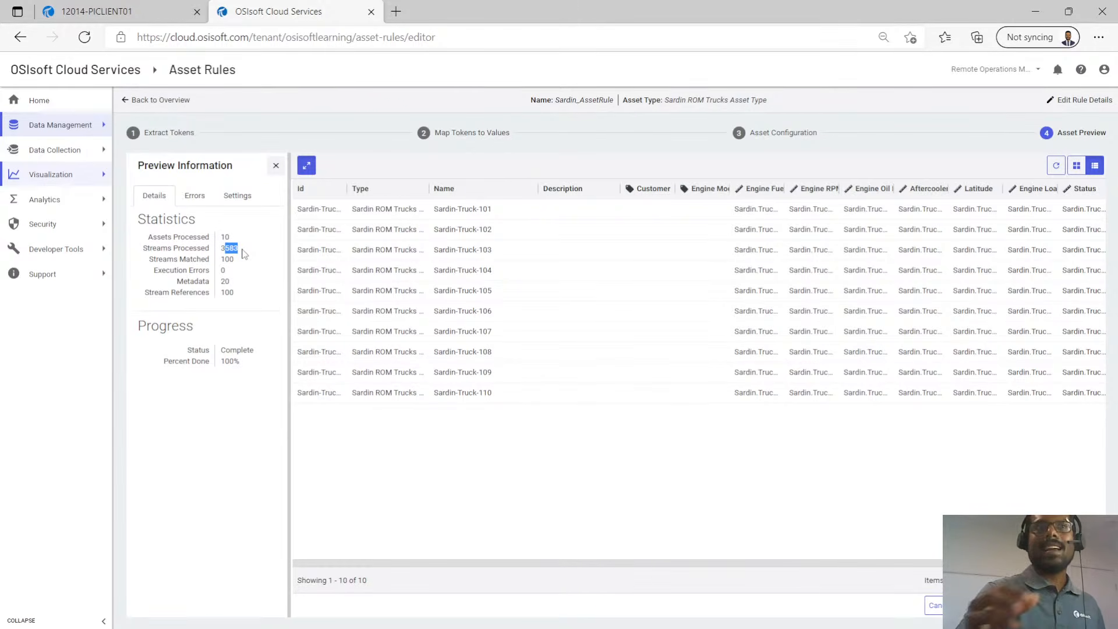
left_click_drag(219, 260, 240, 265)
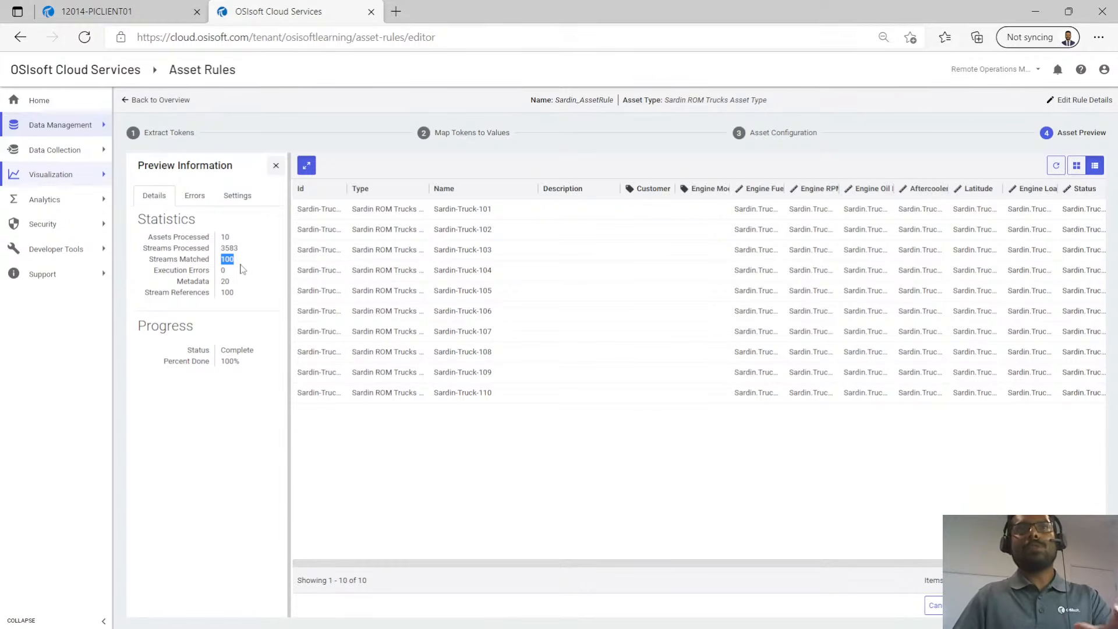
left_click_drag(221, 281, 231, 285)
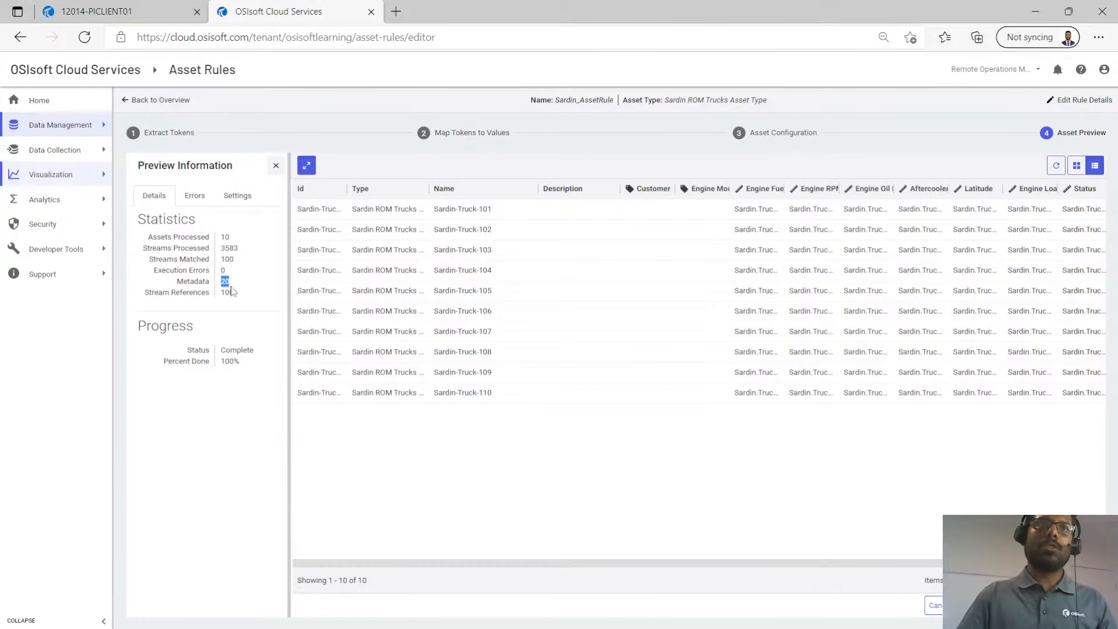
left_click_drag(216, 299, 244, 299)
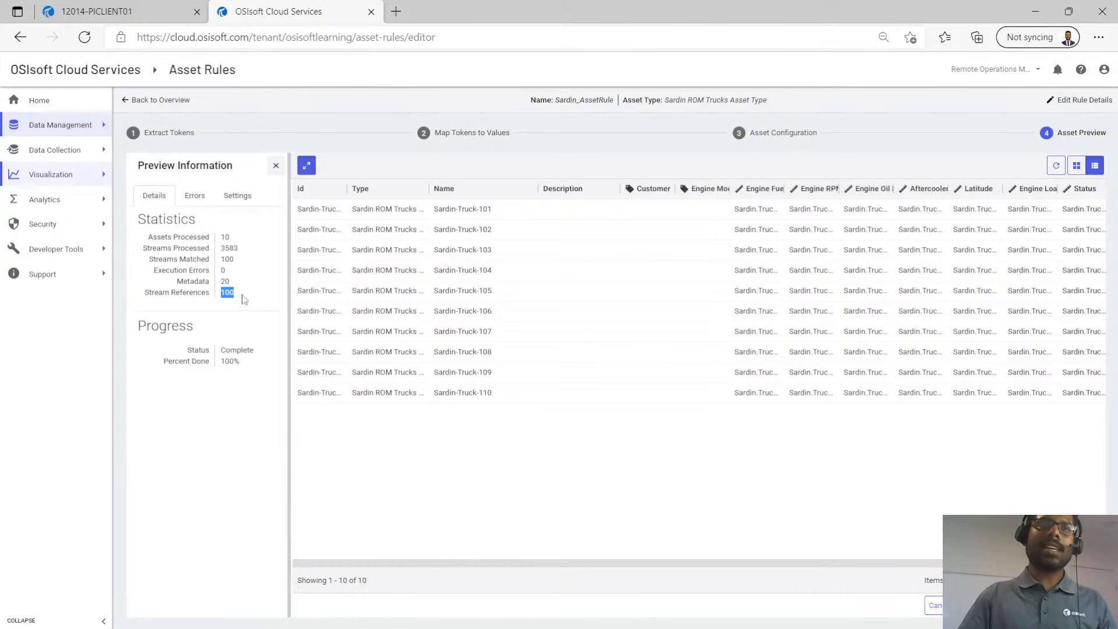
left_click_drag(219, 361, 249, 368)
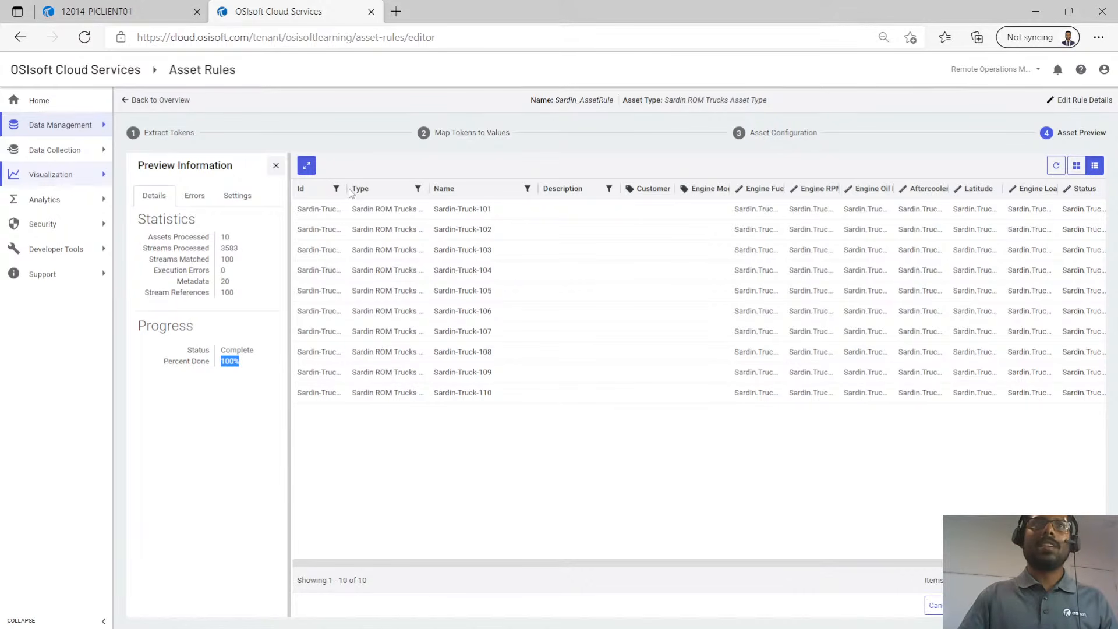
Widen the Id, Engine Fuel Rate and Engine RPM columns of the preview table and examine the trucks' stream references.
left_click_drag(346, 191, 386, 192)
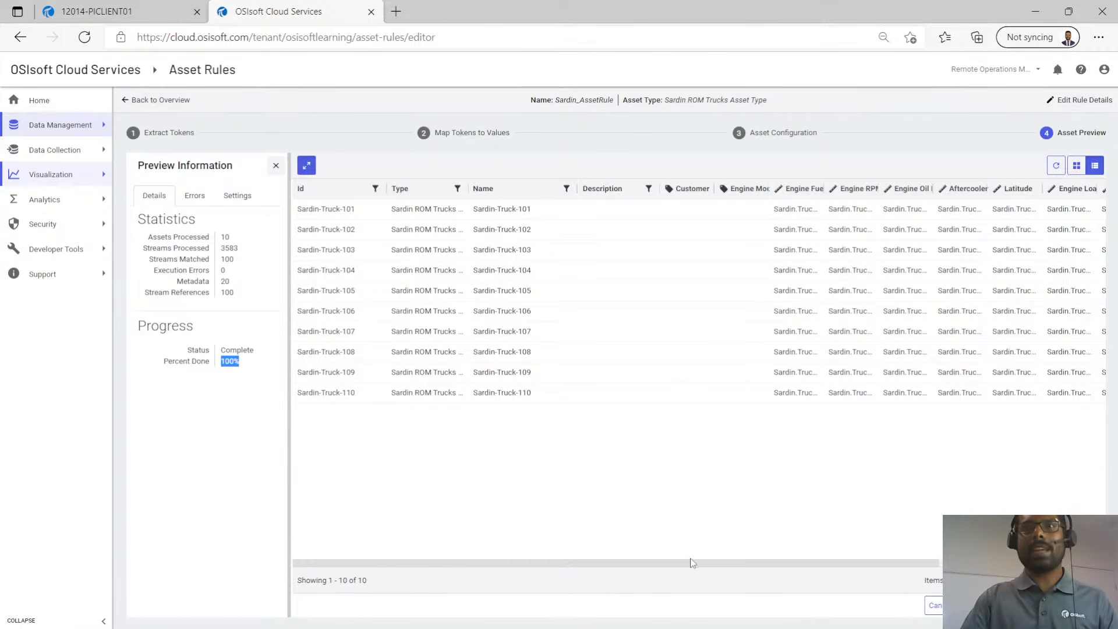
left_click_drag(691, 561, 746, 571)
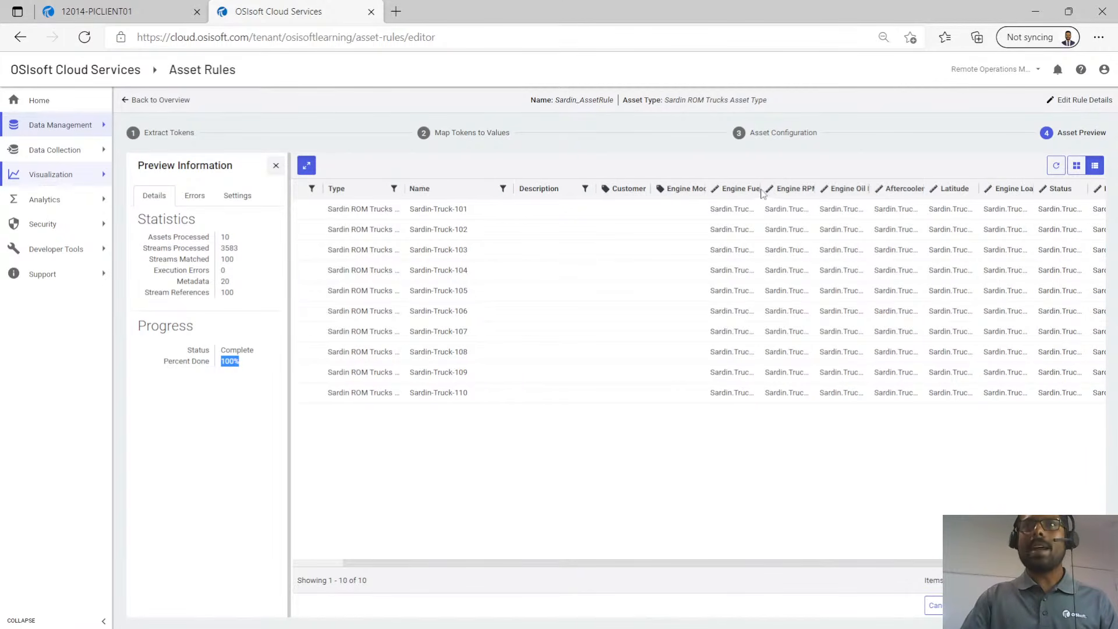
left_click_drag(760, 188, 856, 188)
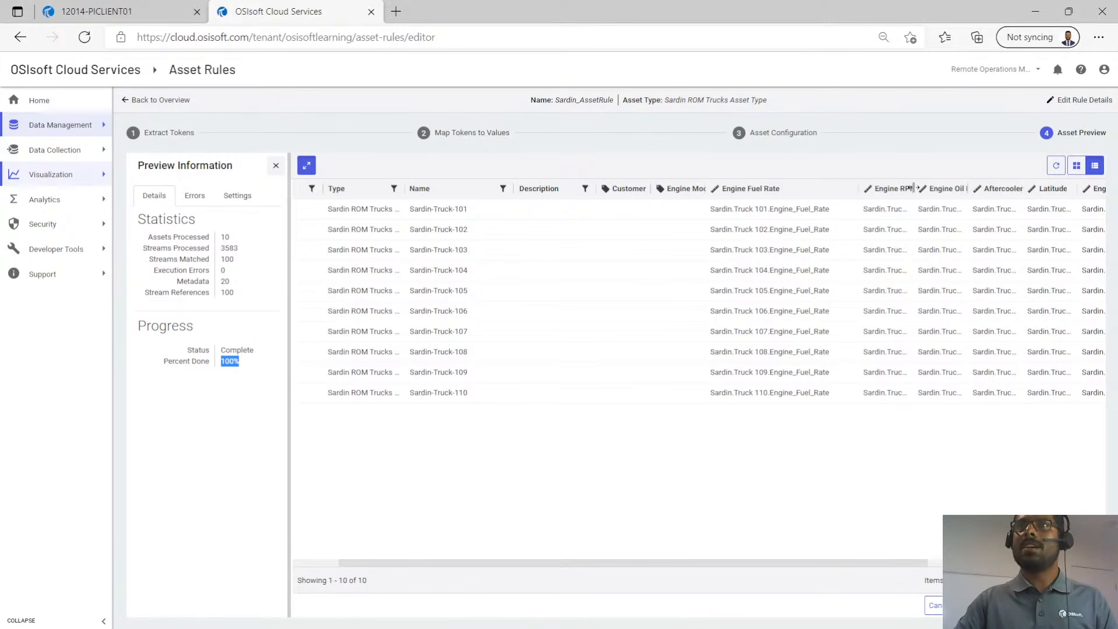
left_click_drag(914, 188, 990, 189)
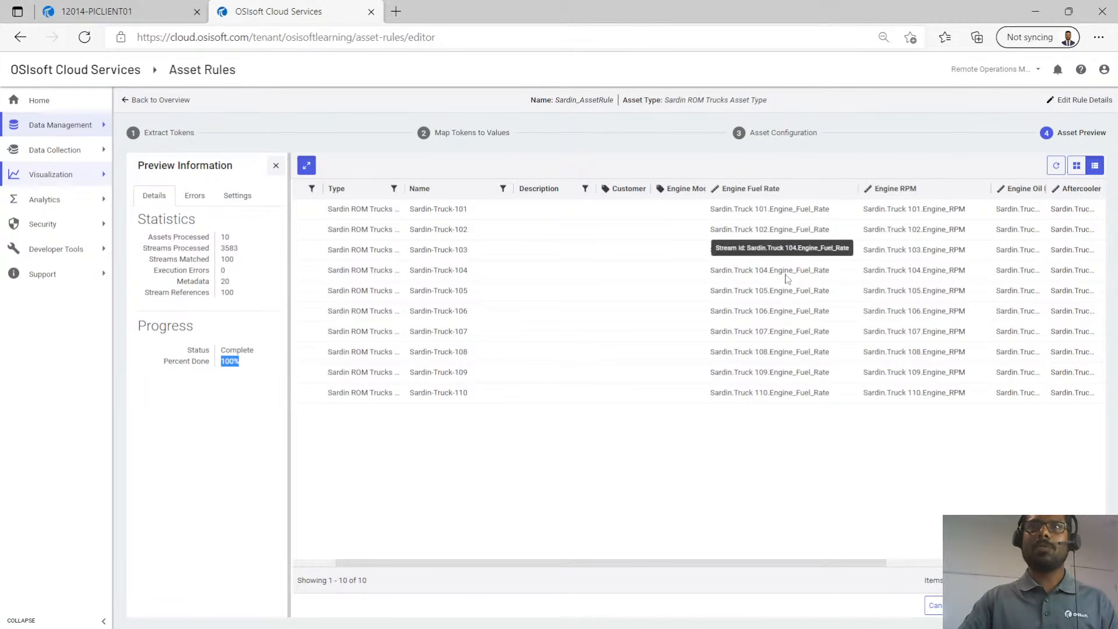
left_click_drag(735, 563, 960, 574)
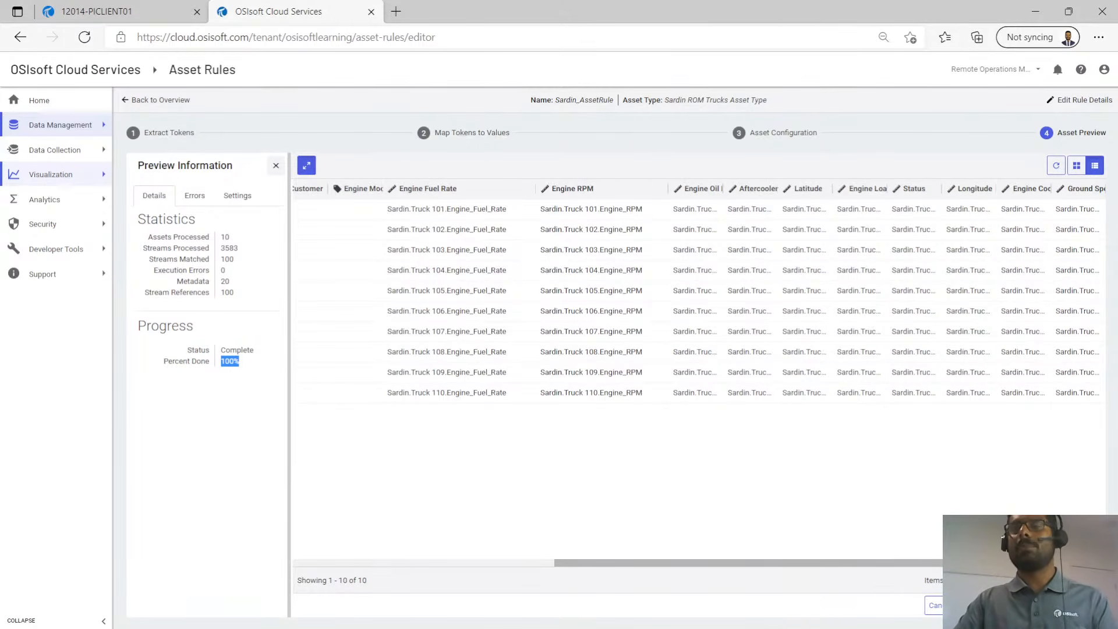
left_click_drag(960, 574, 687, 521)
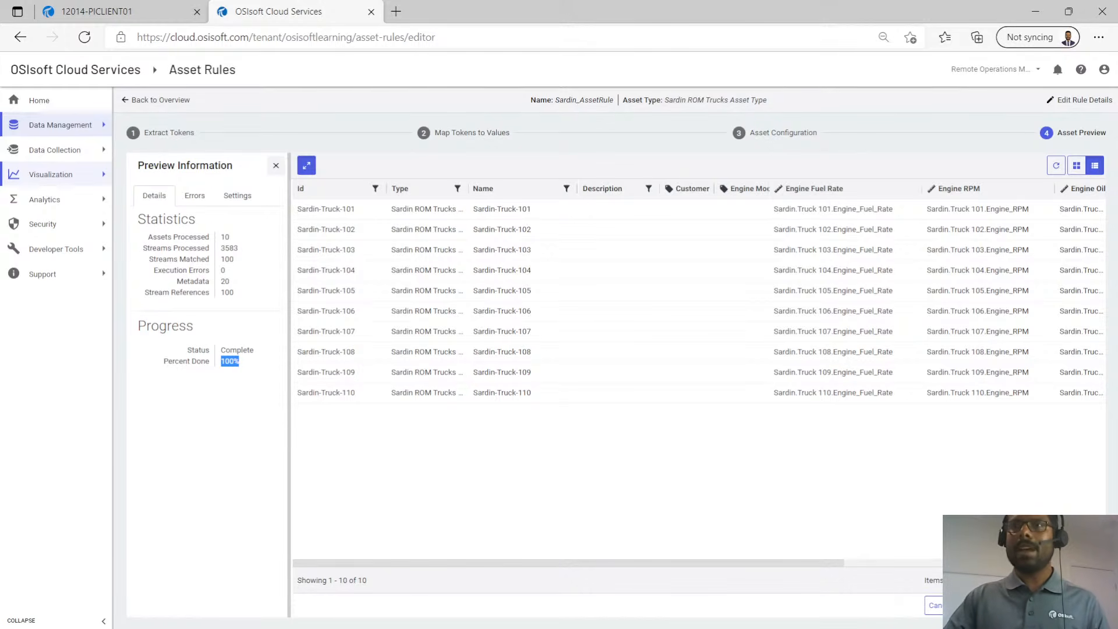
Save the asset rule and check the progress and errors of Sardin_AssetRule in the rules overview.
key("alt+Left")
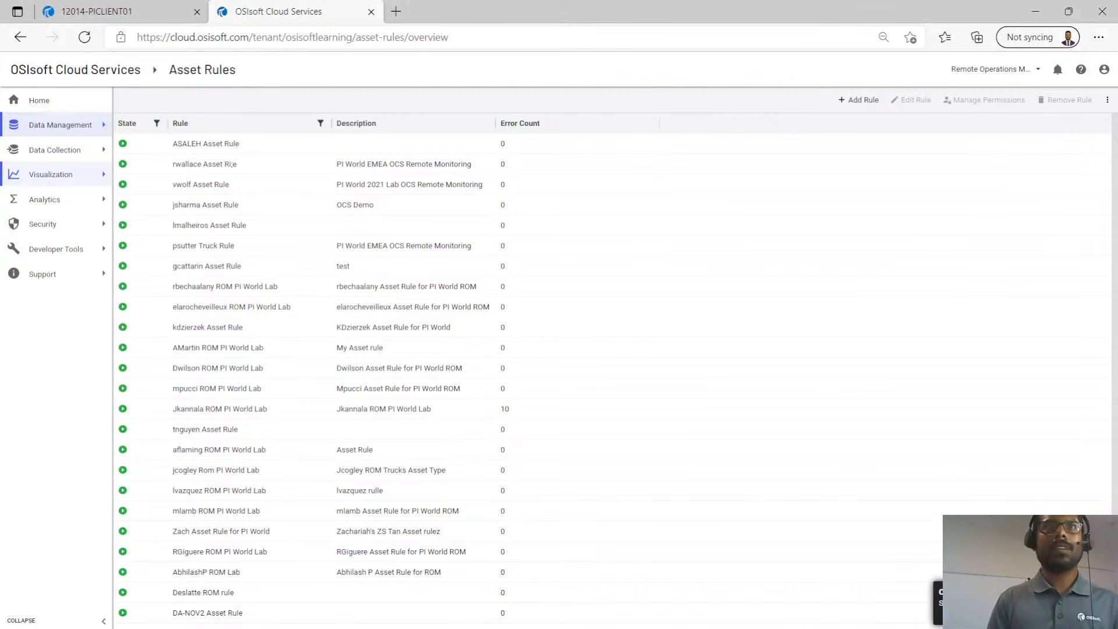
scroll(609, 418, "down", 1)
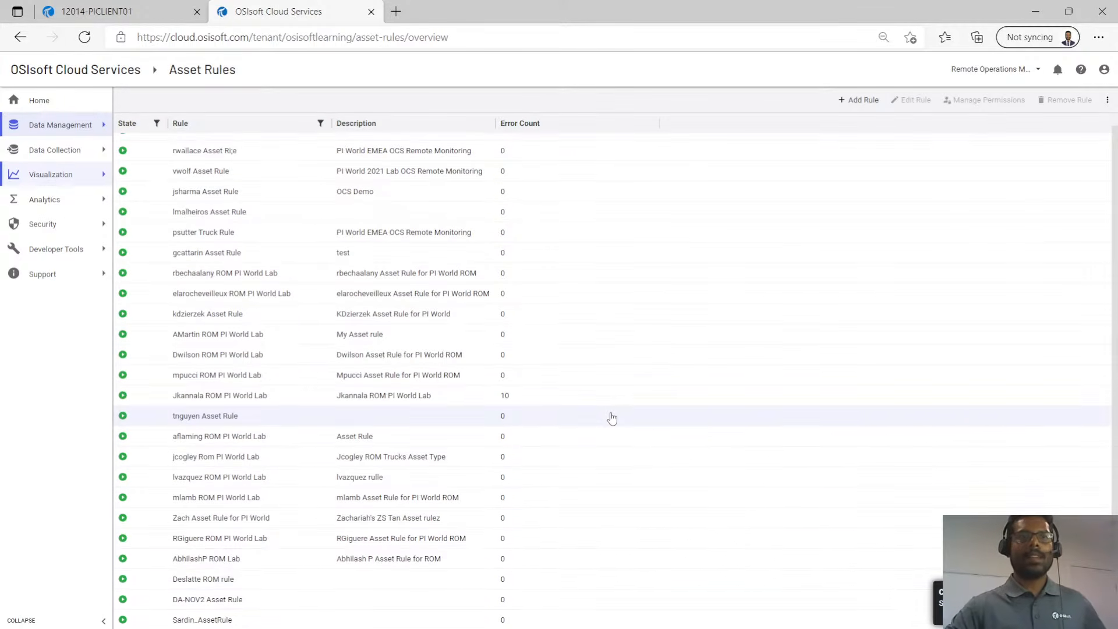
left_click(272, 622)
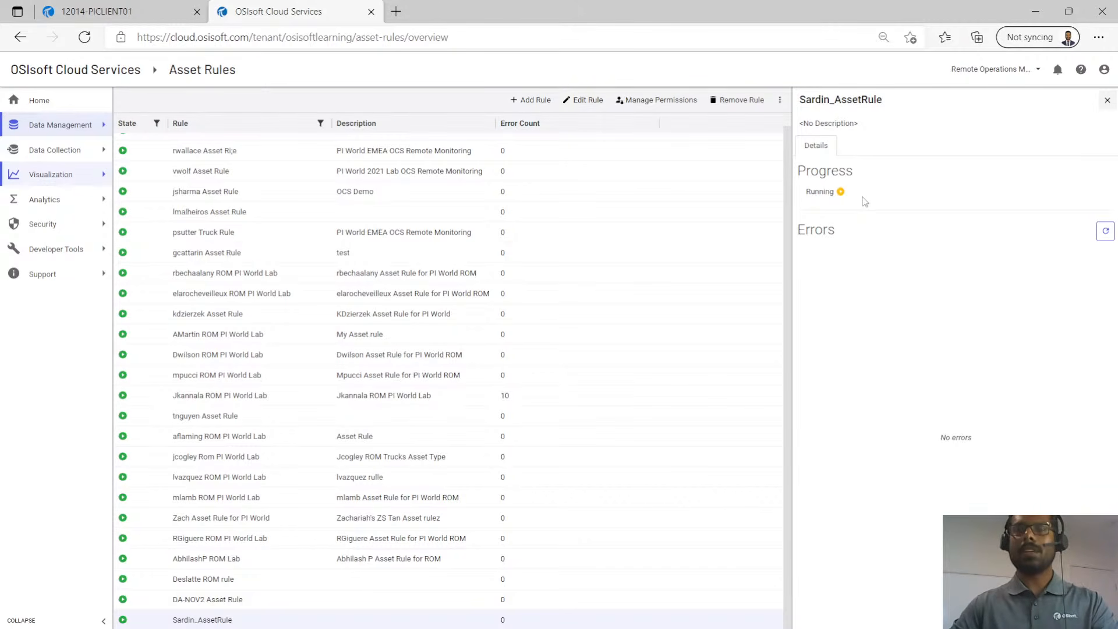
double_click(831, 196)
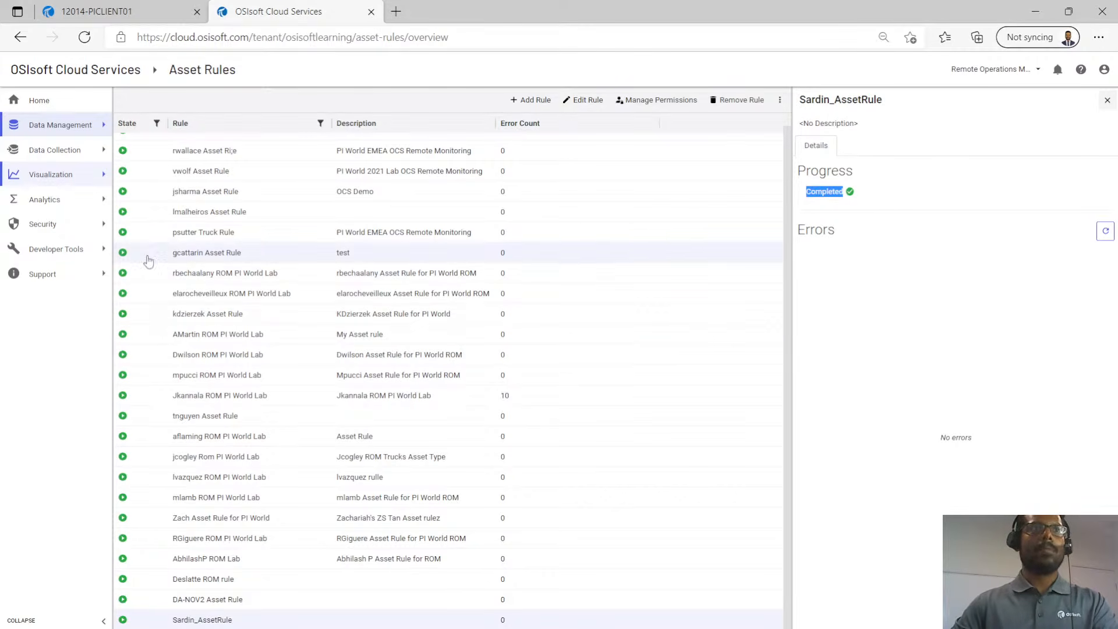
Open the Asset Explorer and clear the preselected asset type filter.
left_click(70, 175)
left_click(70, 177)
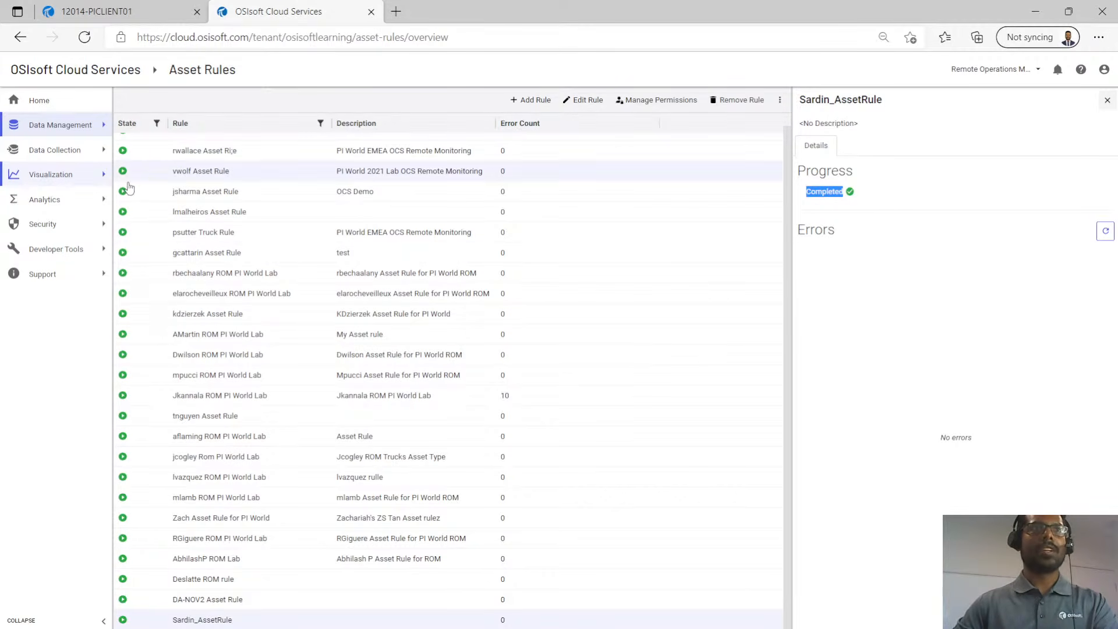
left_click(81, 181)
left_click(138, 196)
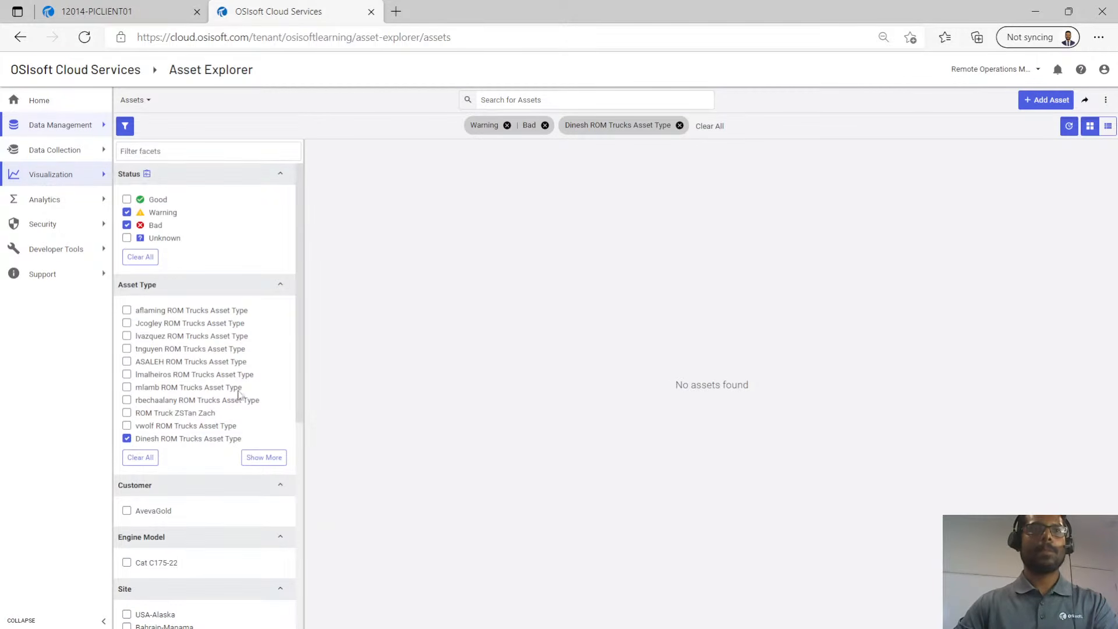
scroll(238, 394, "down", 4)
left_click(140, 250)
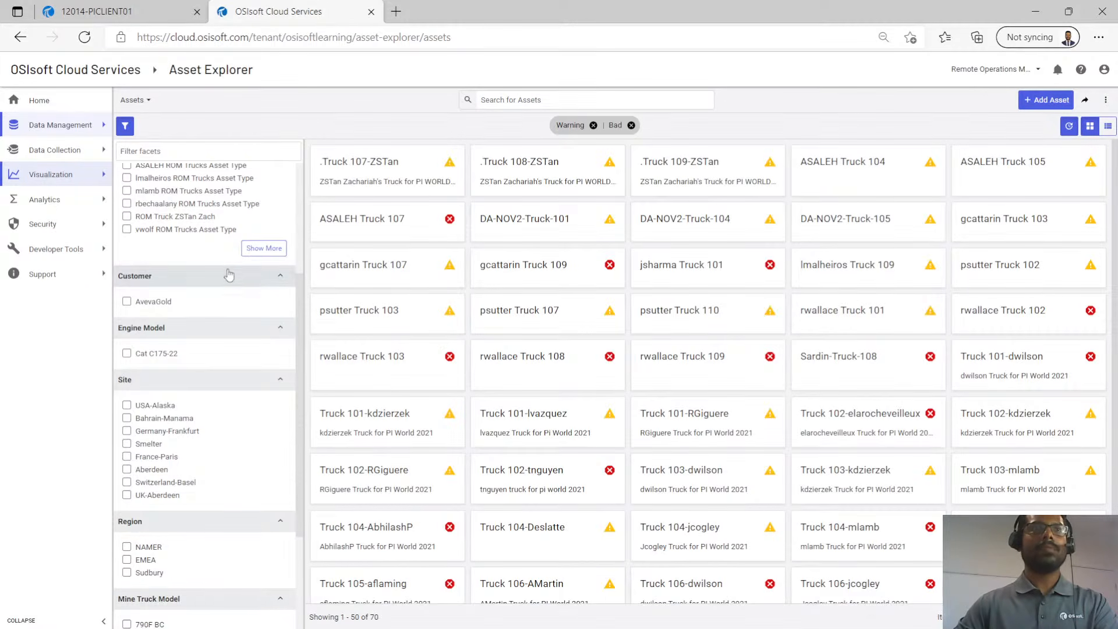
Switch to the asset types and examine the Sardin ROM Trucks Asset Type's metadata, properties and status mappings.
scroll(228, 276, "up", 5)
left_click(133, 99)
left_click(153, 120)
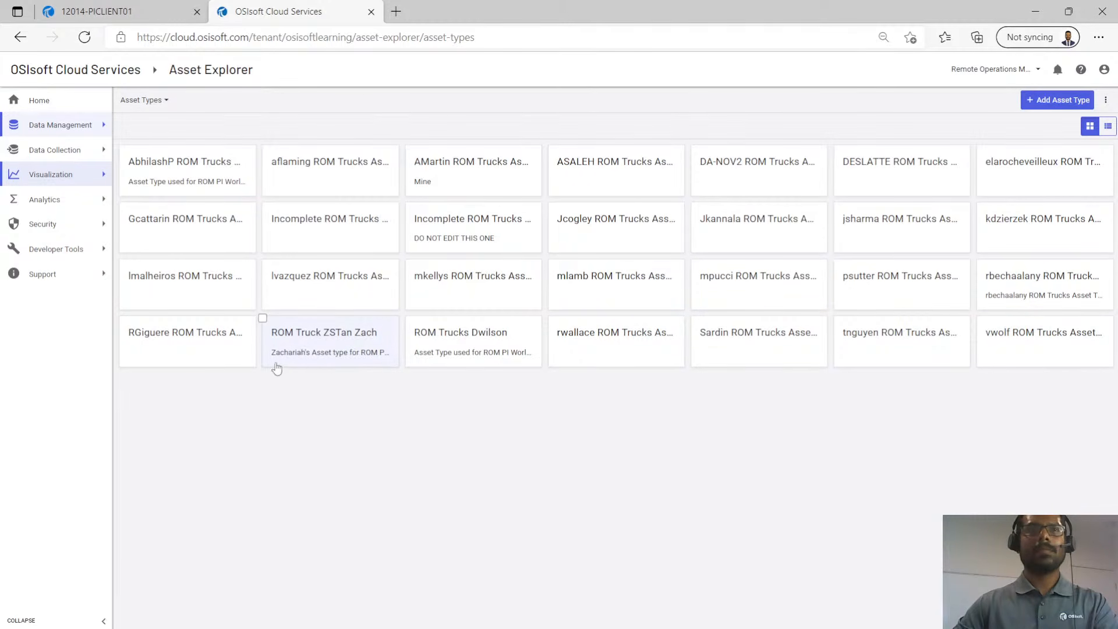
left_click(787, 348)
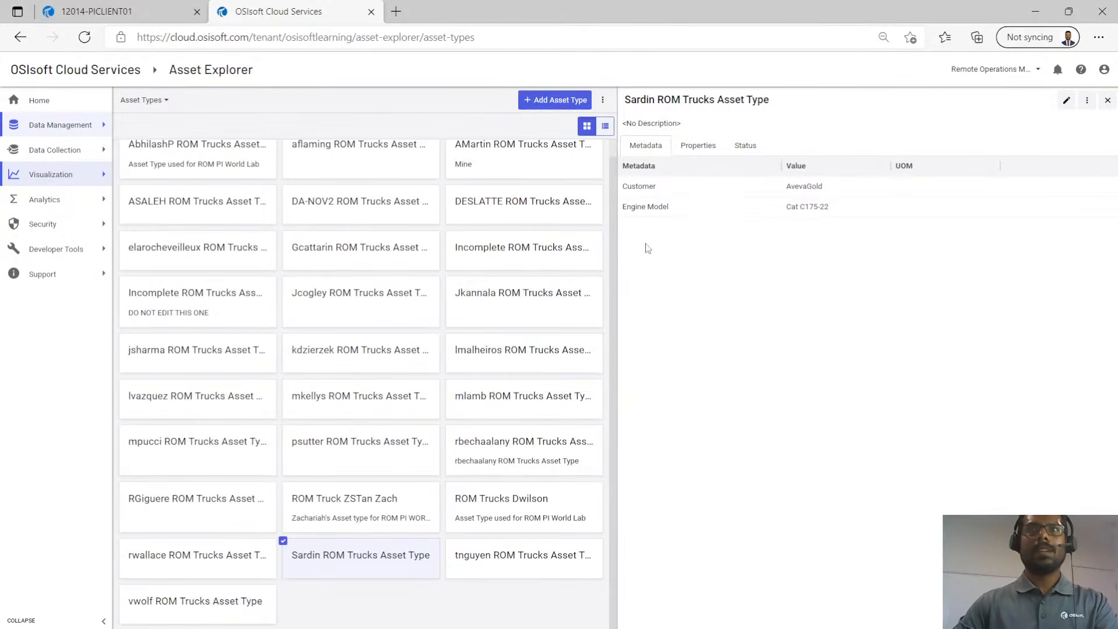
left_click(713, 147)
left_click(759, 148)
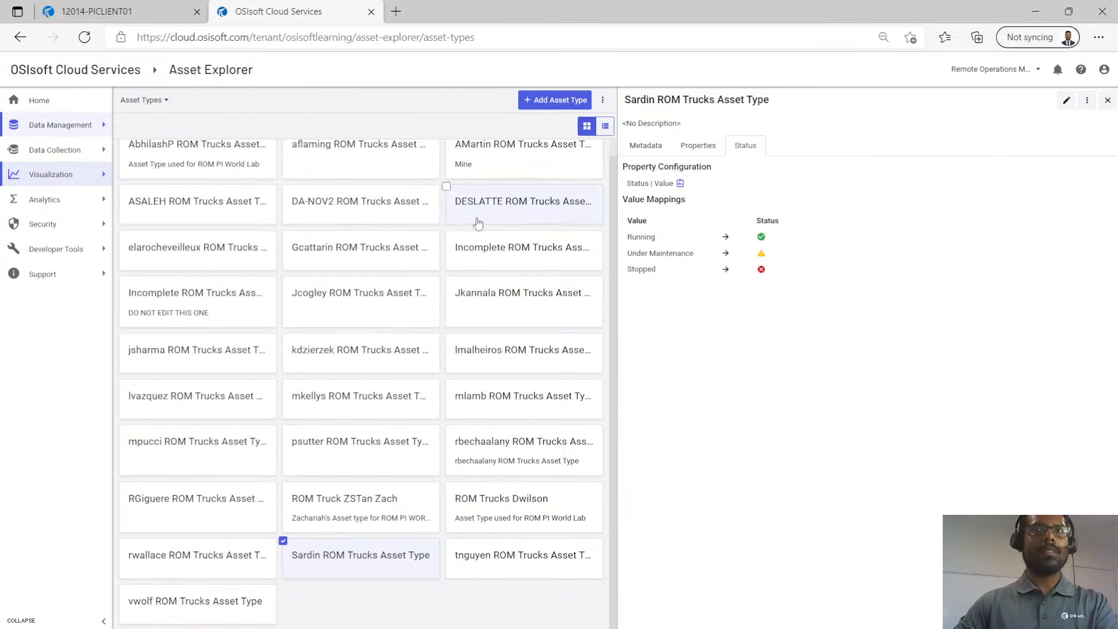
Return to the assets, look for the Sardin type in the full asset type filter list and reload the page.
left_click(144, 100)
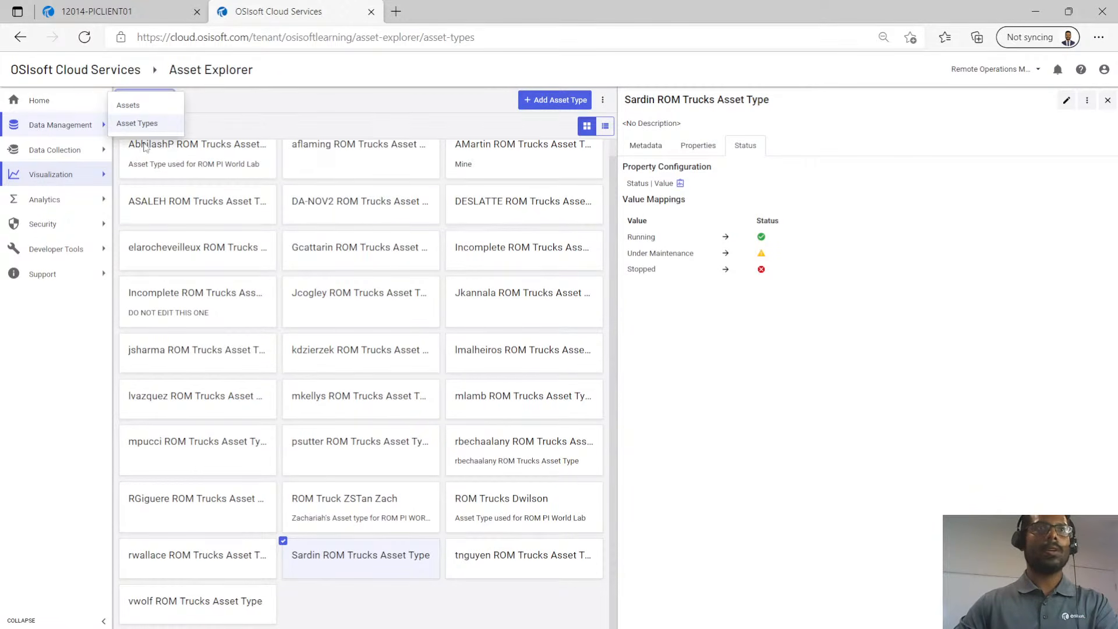
left_click(130, 104)
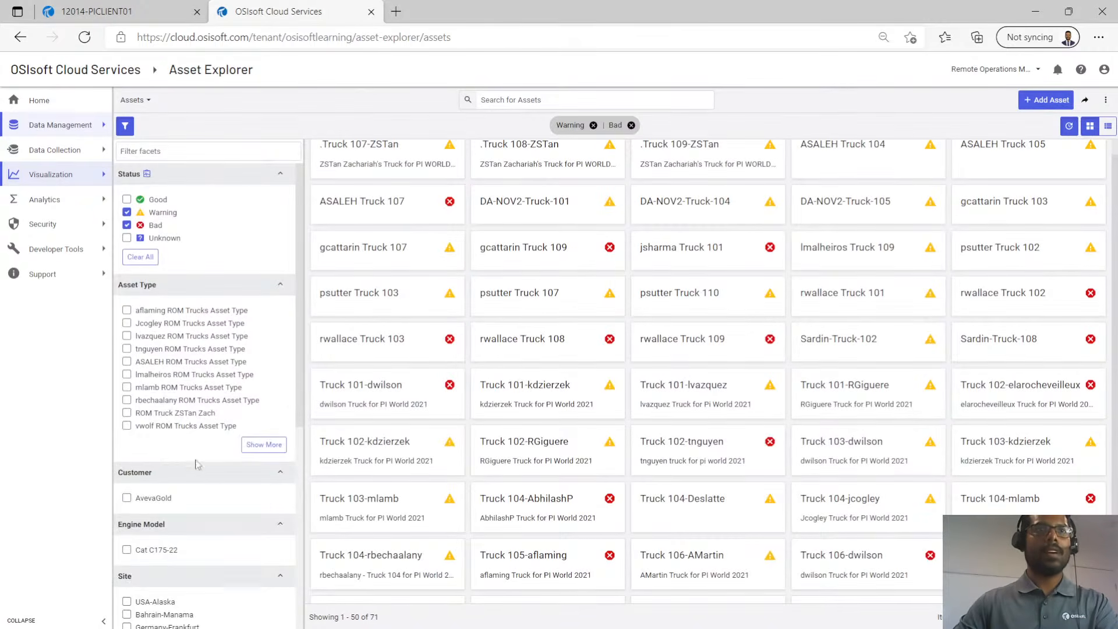
left_click(264, 444)
scroll(184, 537, "down", 3)
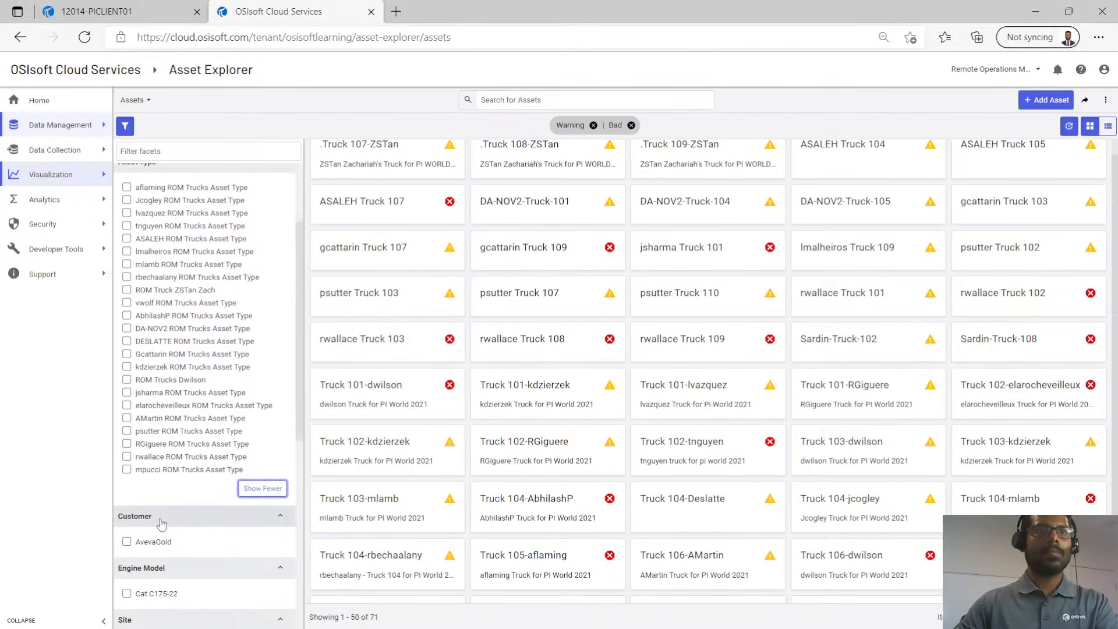
scroll(213, 312, "up", 2)
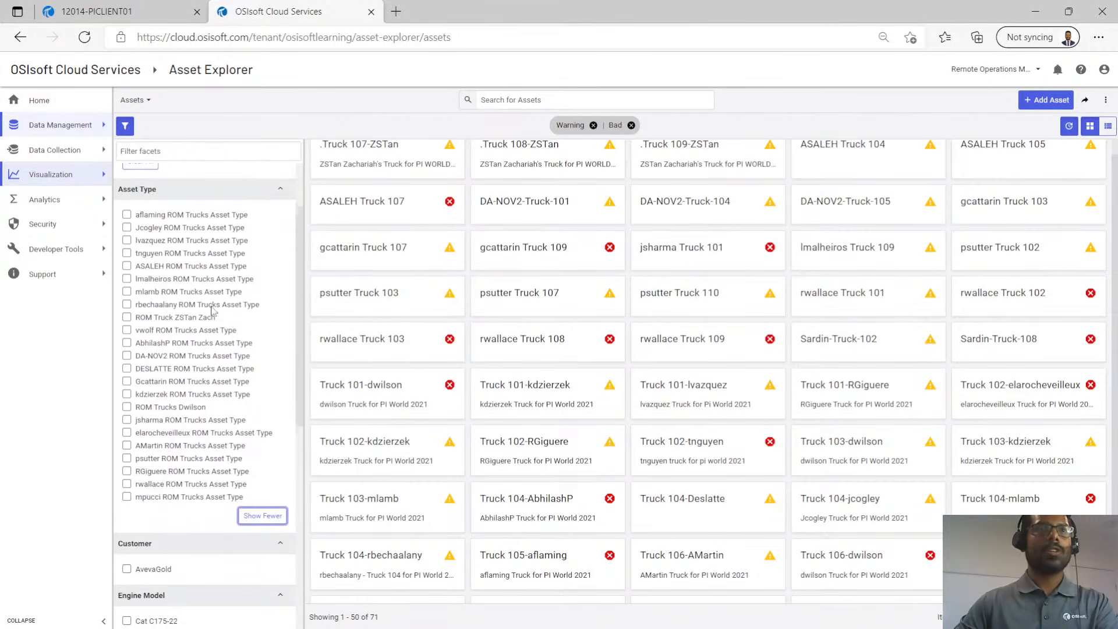
left_click(84, 36)
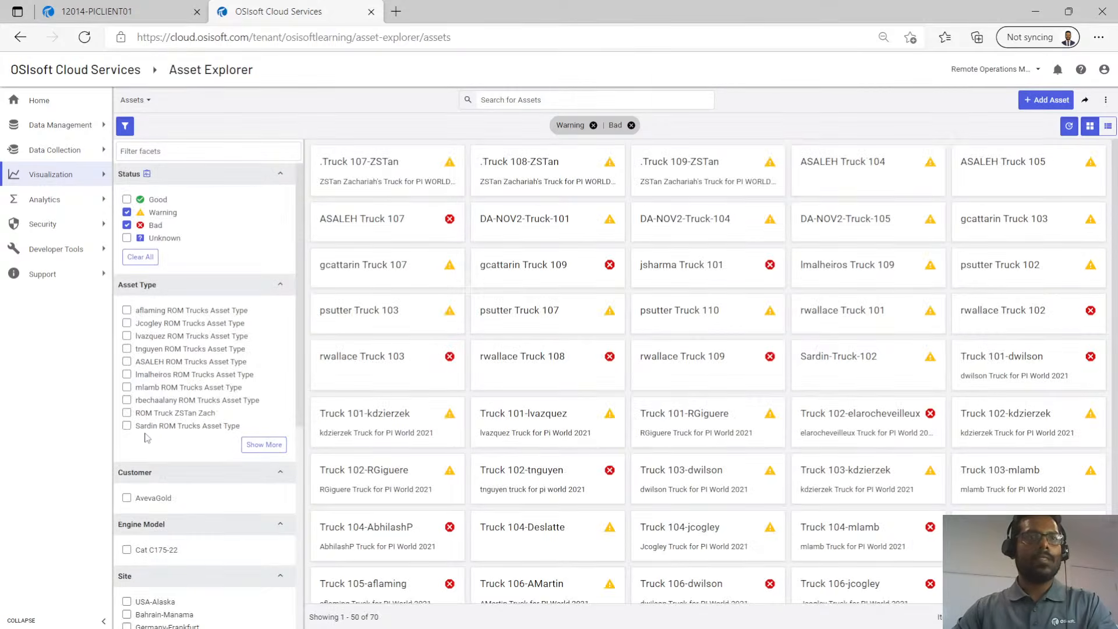
Filter the assets by Sardin ROM Trucks Asset Type and remove the Warning and Bad status filters.
left_click(127, 427)
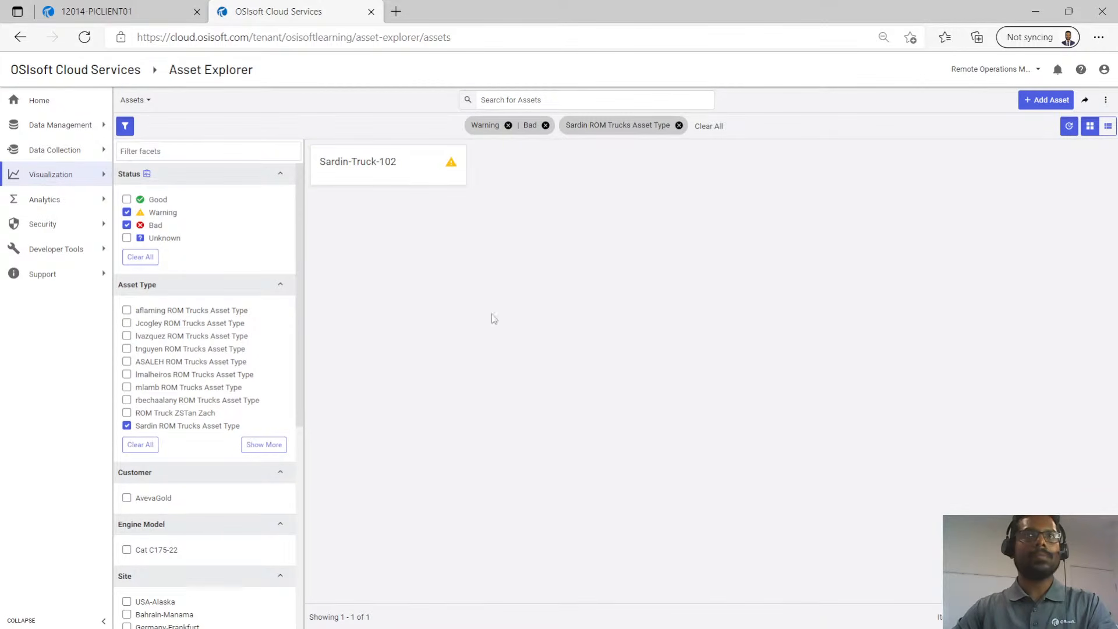
left_click(545, 125)
left_click(527, 124)
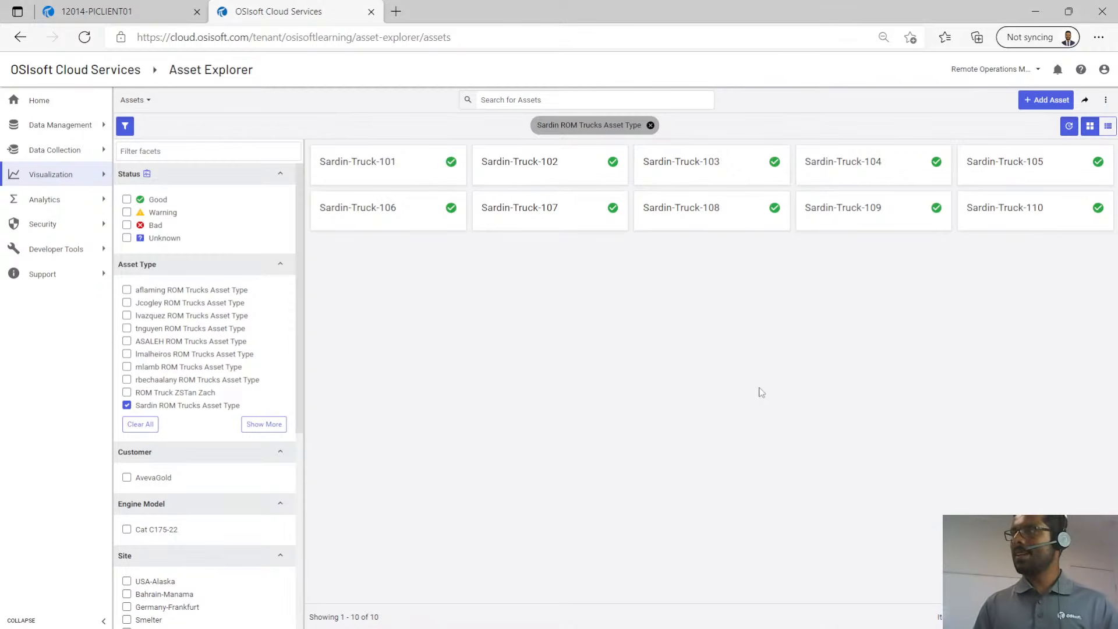
Examine the metadata, properties and status of Sardin-Truck-102.
left_click(548, 178)
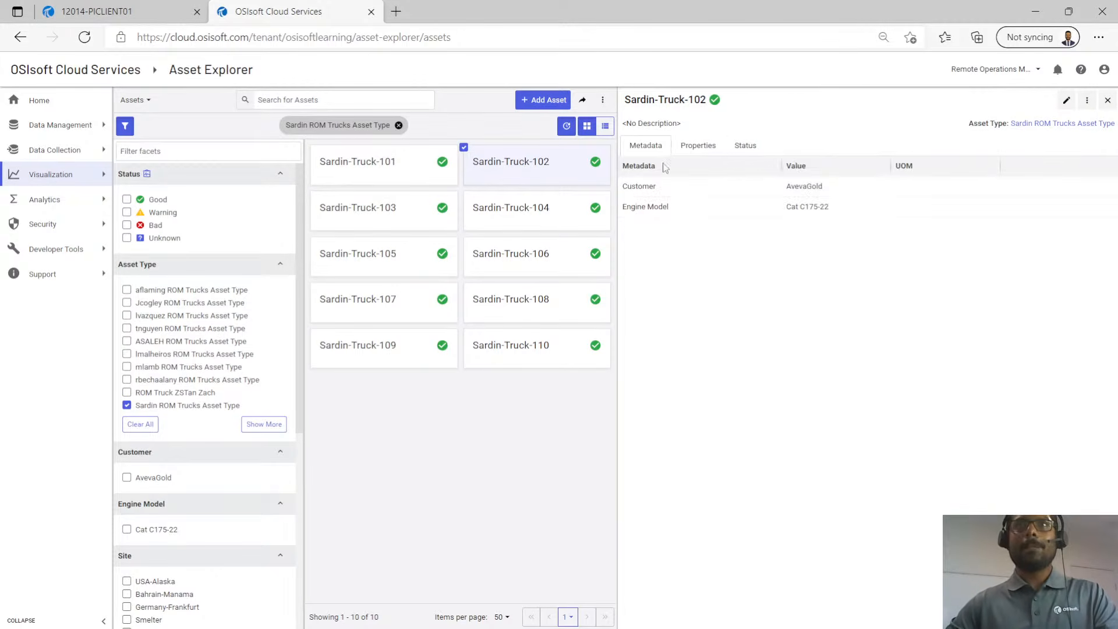
left_click(698, 146)
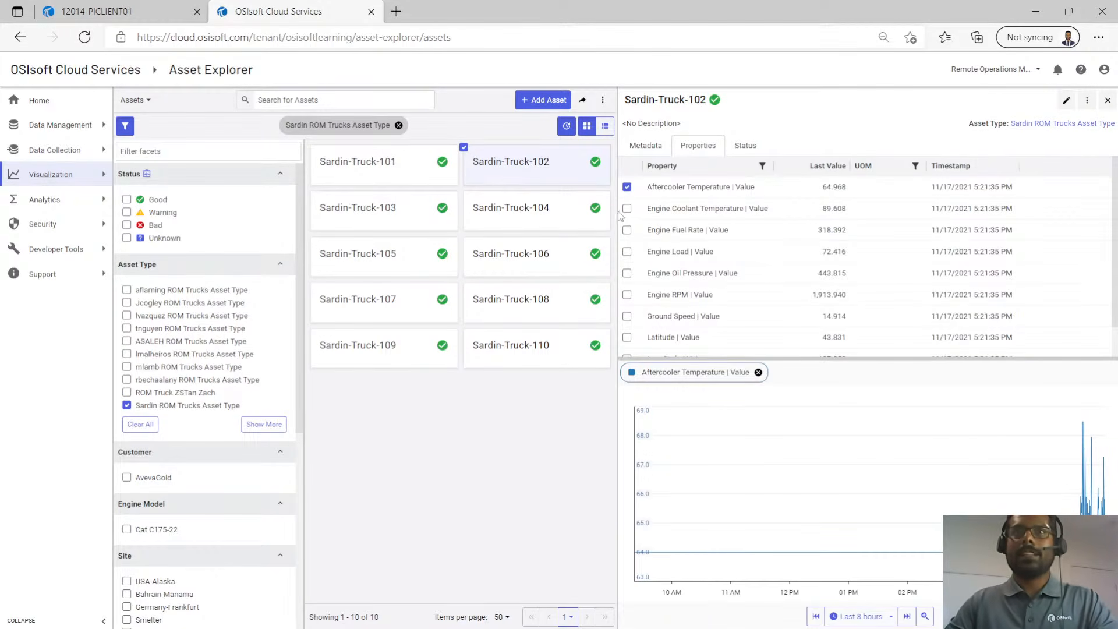
left_click(646, 149)
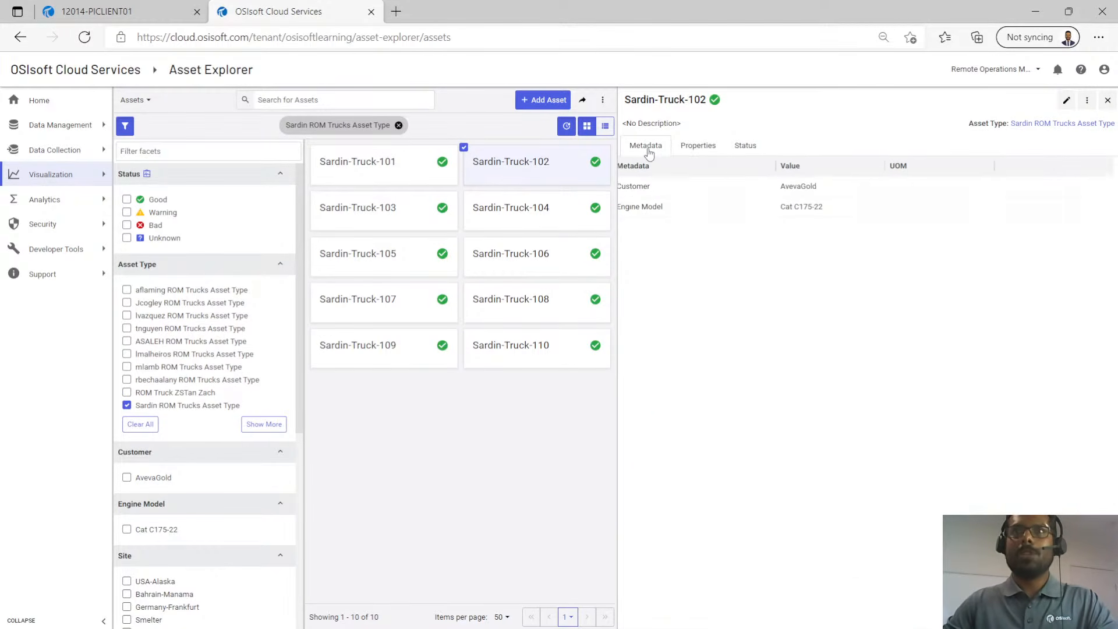
left_click(694, 149)
left_click(741, 147)
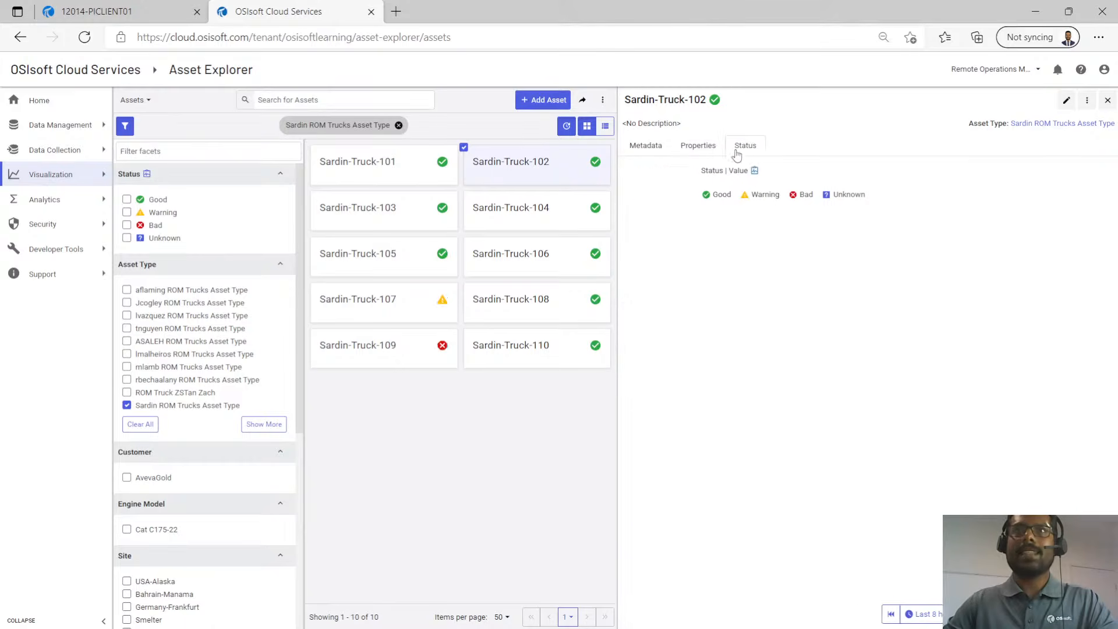
Set the property trend to the last 5 minutes and add Engine Coolant Temperature, Engine Fuel Rate and Engine Load.
left_click(704, 147)
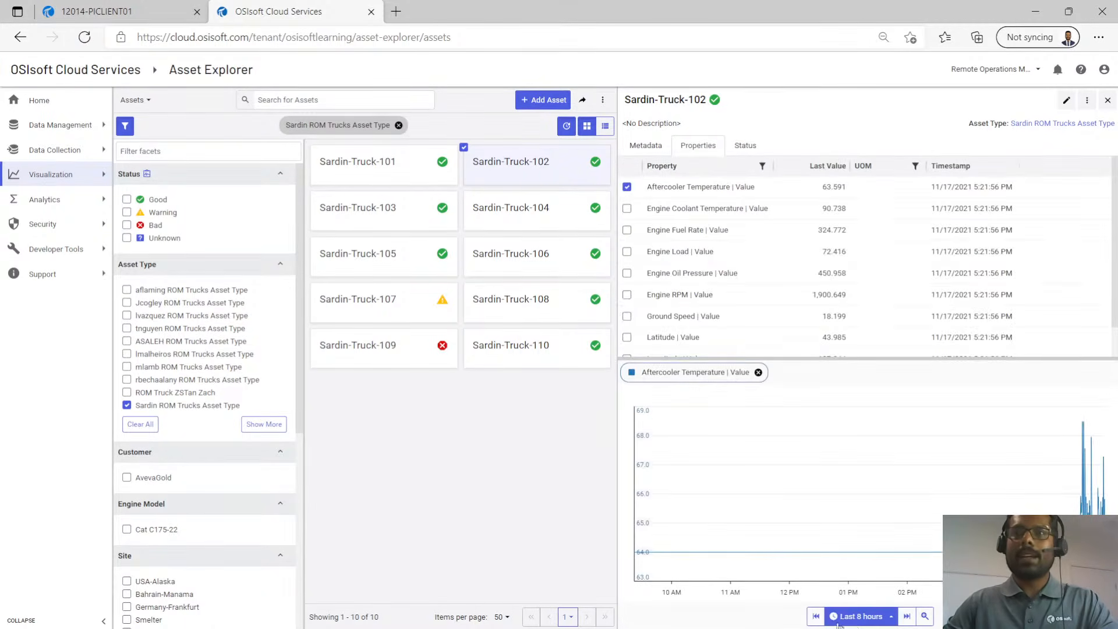
left_click(876, 618)
left_click(900, 506)
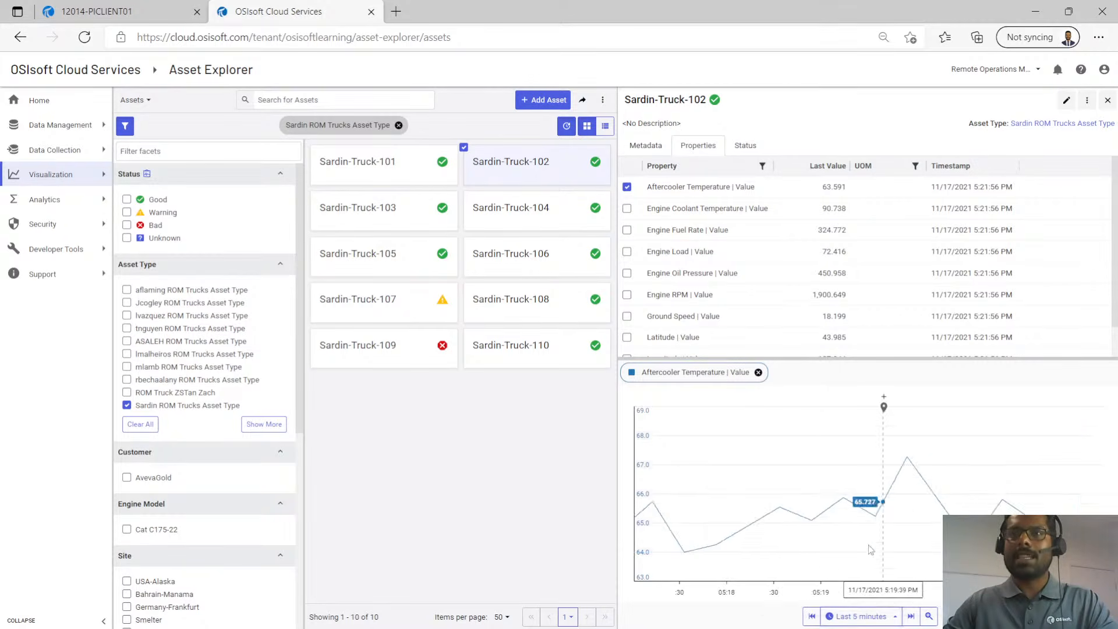
left_click(626, 208)
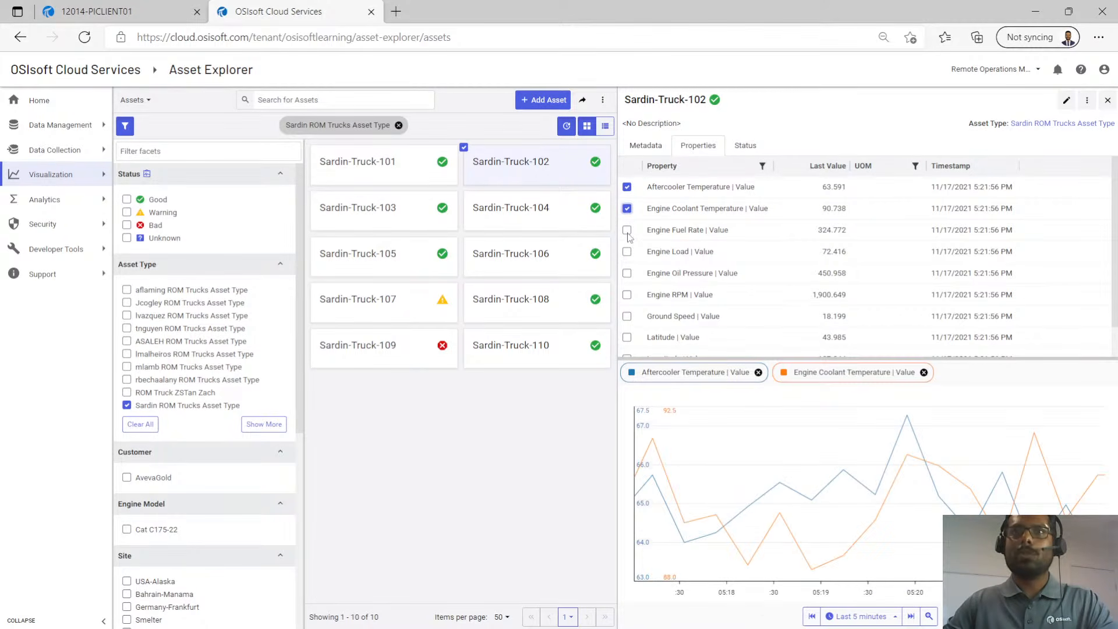
left_click(627, 229)
left_click(627, 251)
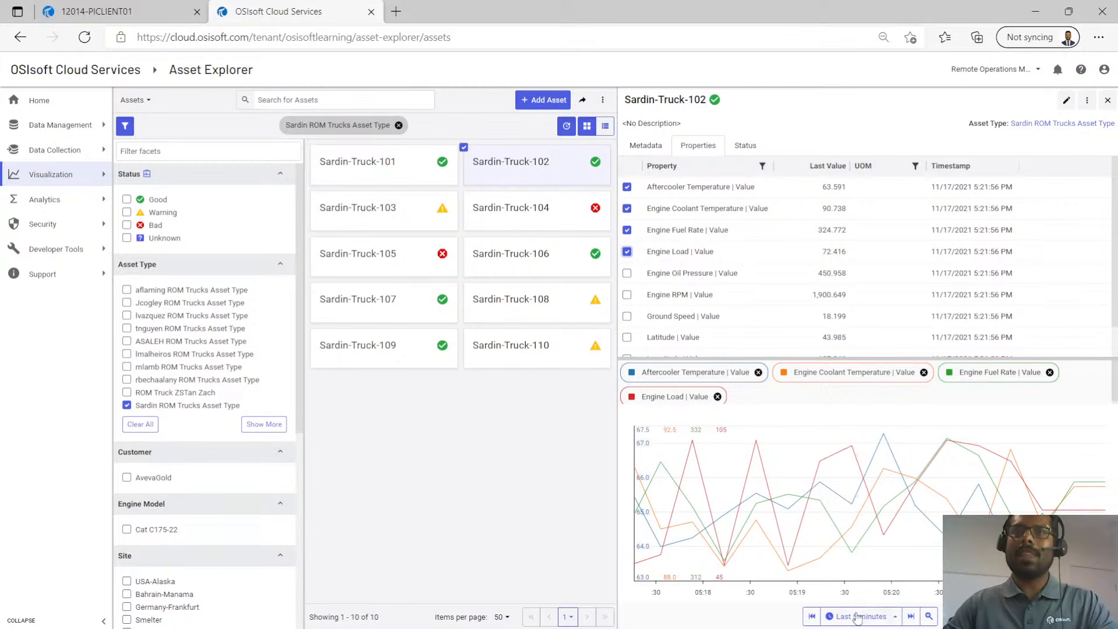
View the property trend of Sardin-Truck-104, and examine Sardin-Truck-102's status history over the last 5 minutes.
left_click(527, 209)
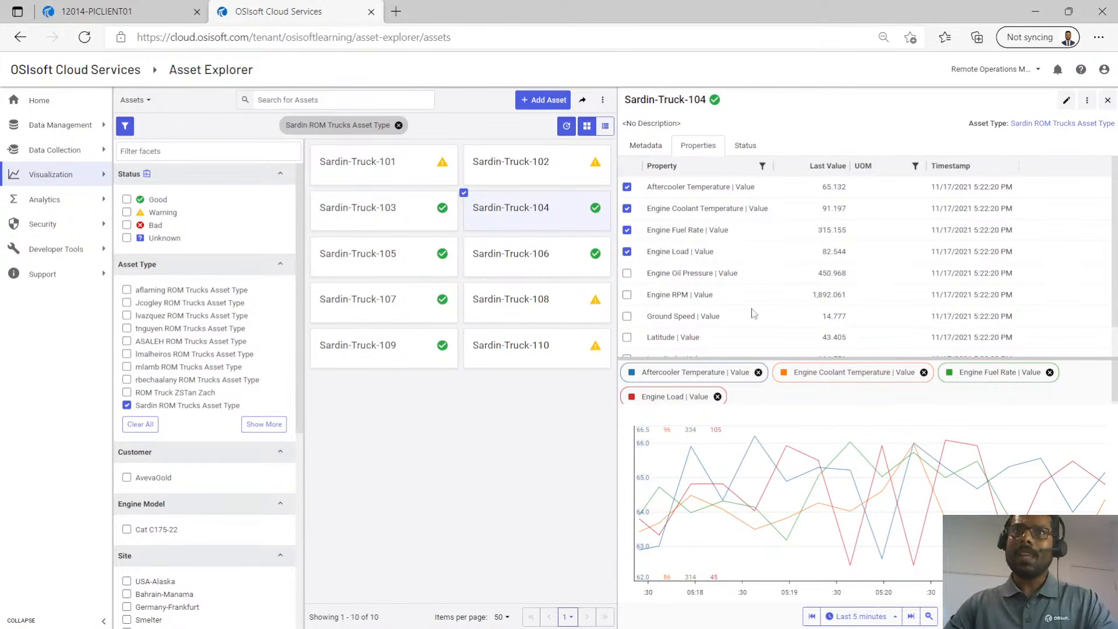
left_click(559, 178)
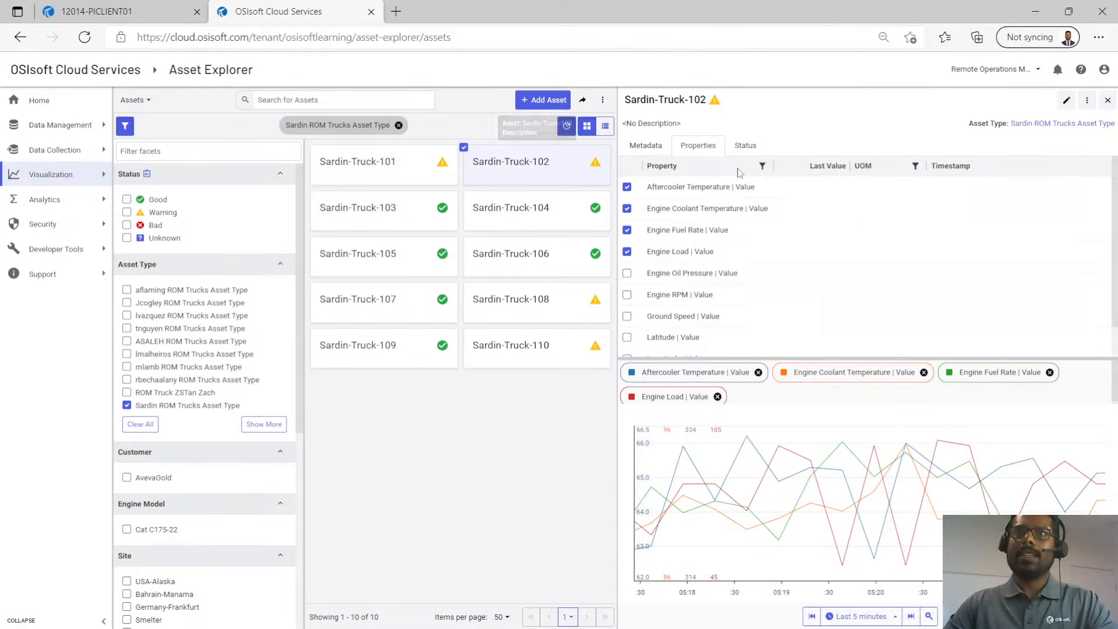
left_click(745, 149)
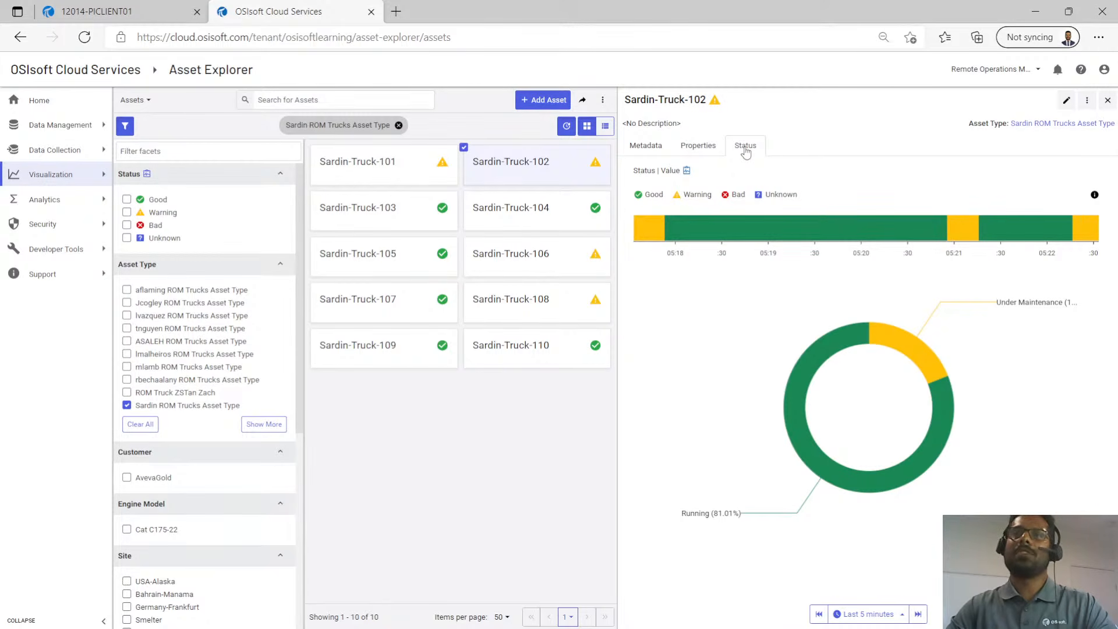
left_click(891, 614)
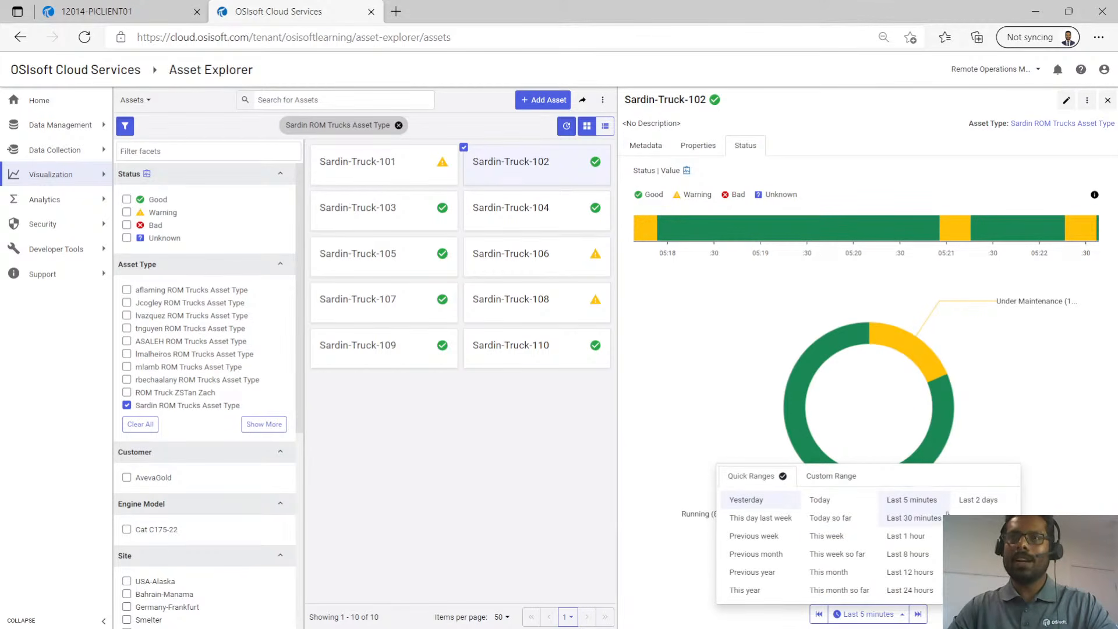
left_click(914, 501)
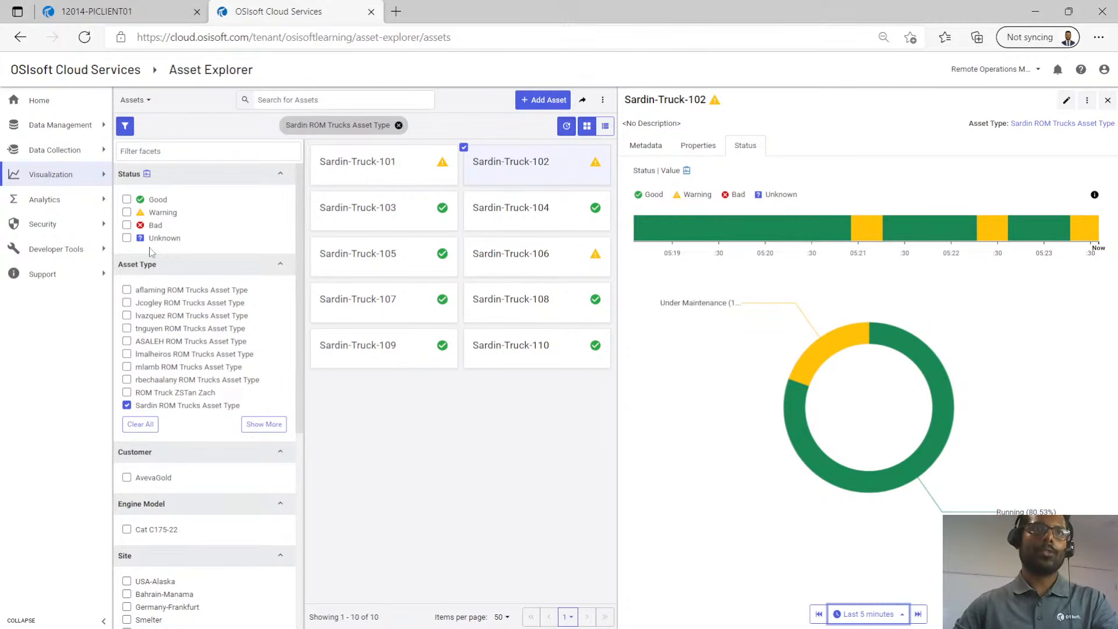
Filter the Sardin ROM Trucks Asset Type assets to those with Warning or Bad status.
left_click(126, 408)
left_click(127, 407)
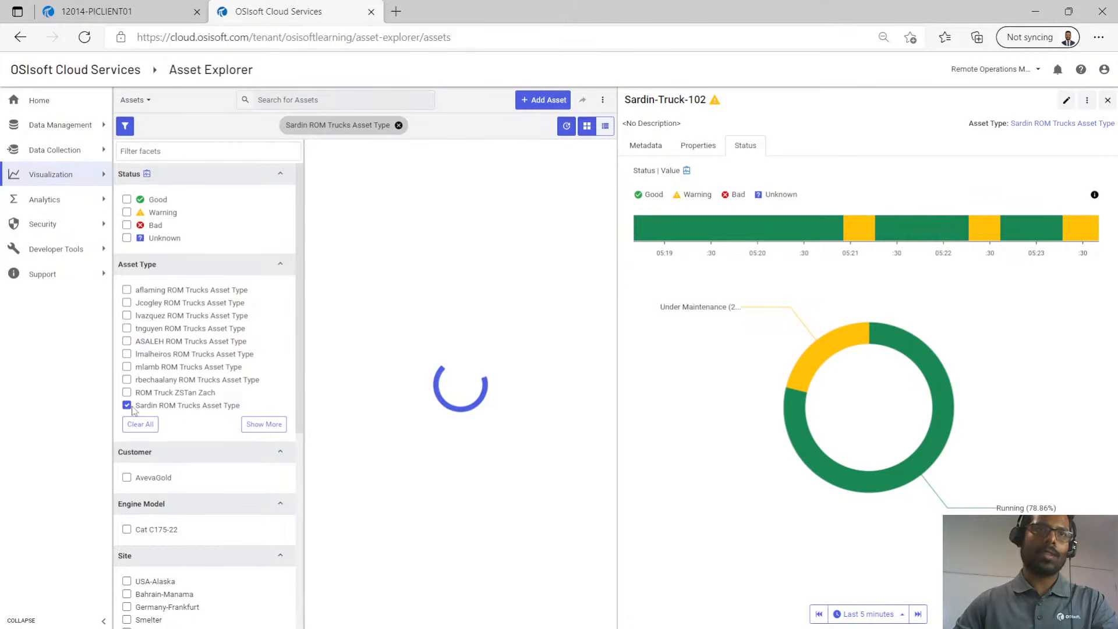
left_click_drag(136, 407, 252, 411)
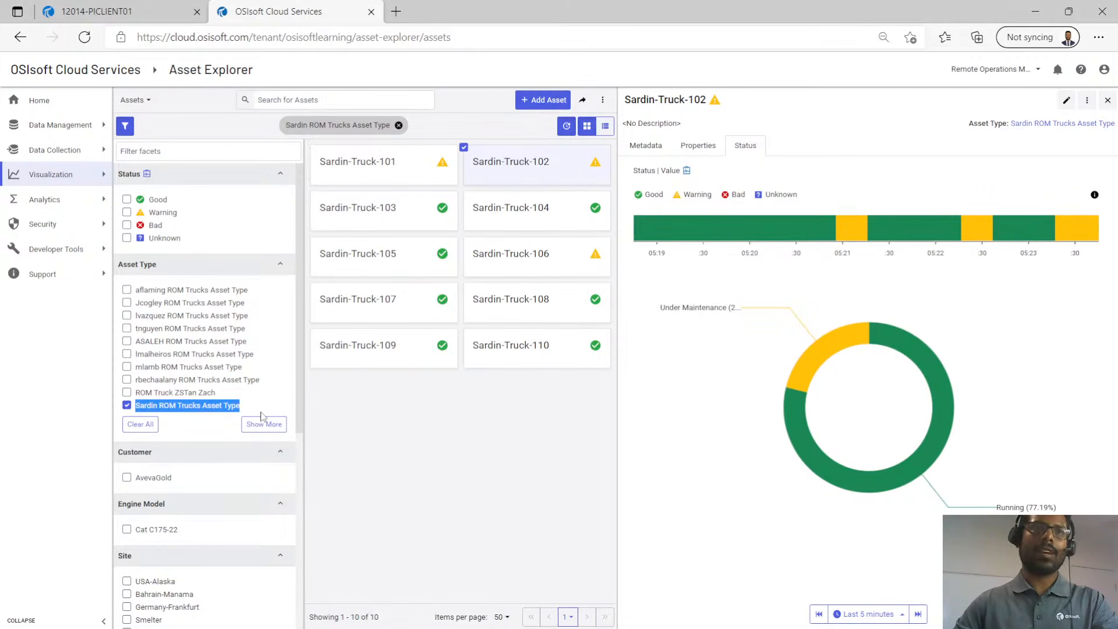
left_click(127, 213)
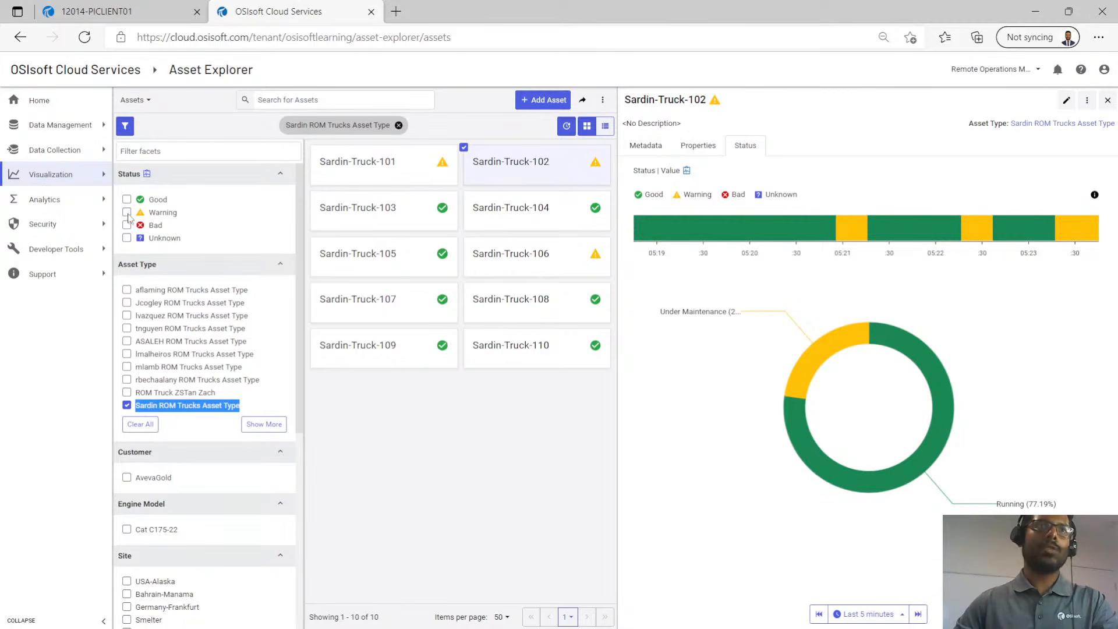
left_click(127, 225)
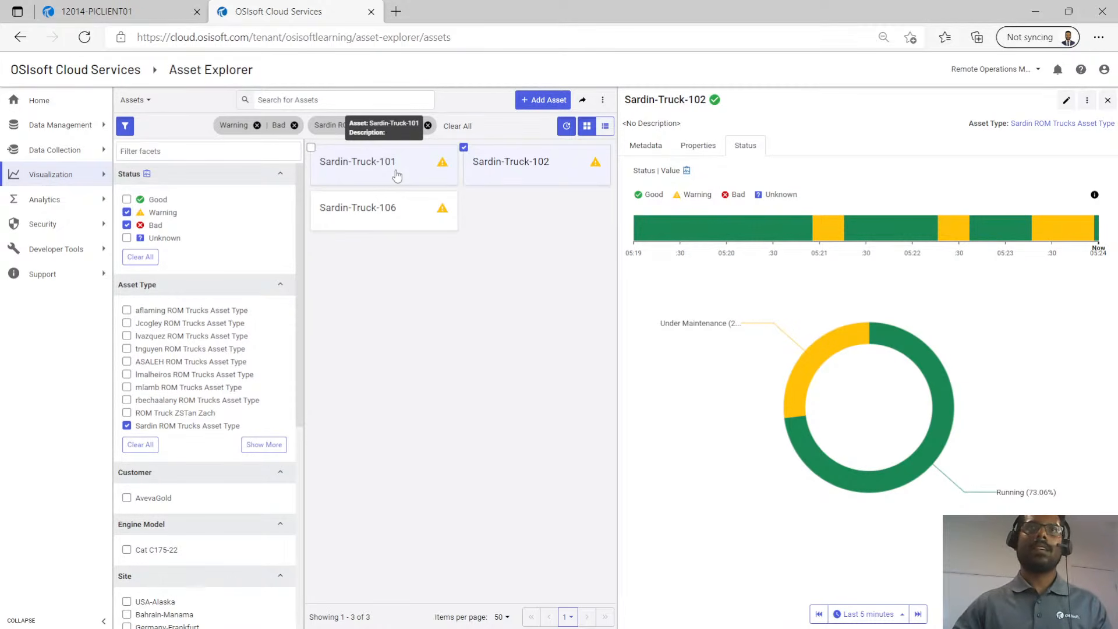
left_click(580, 108)
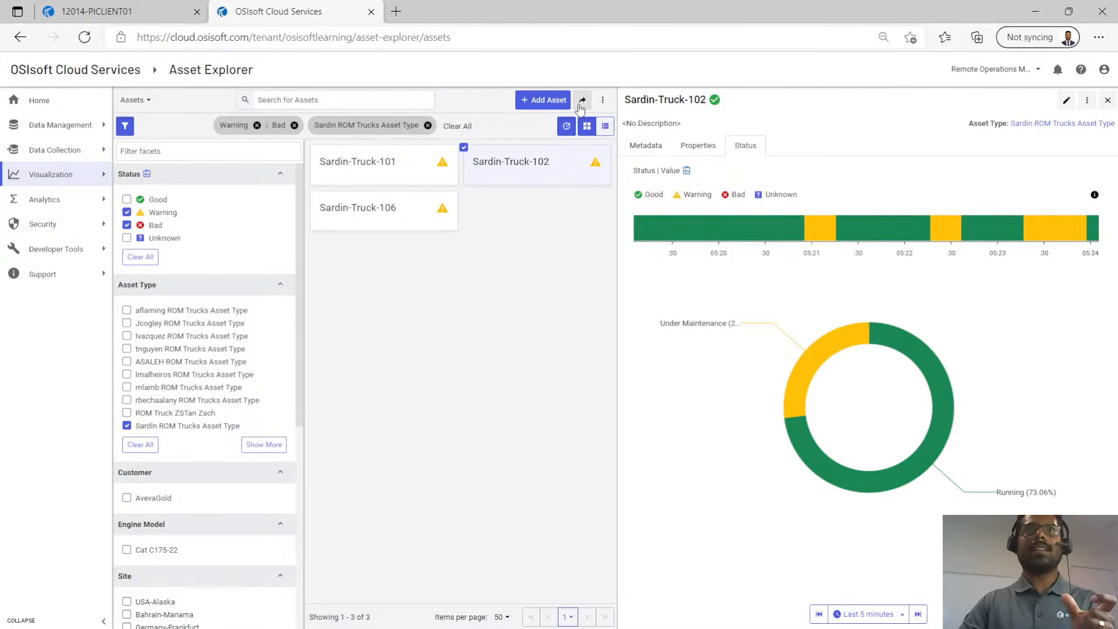
Open the copied link of the filtered asset view in a new browser tab and return to the original view in full screen.
left_click(396, 11)
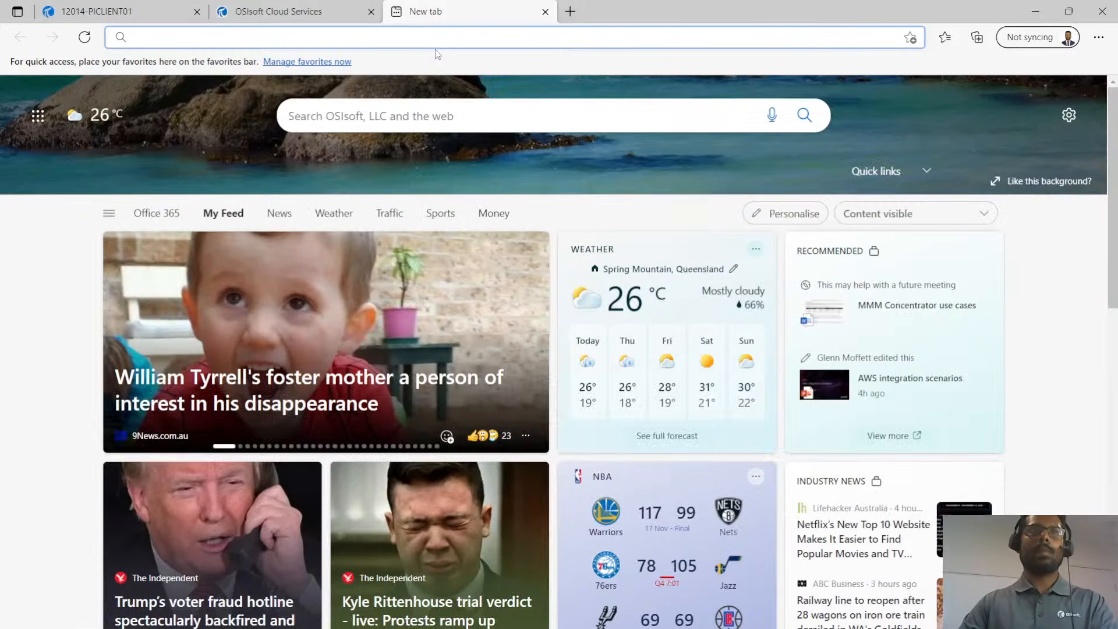
key("ctrl+v")
key("Return")
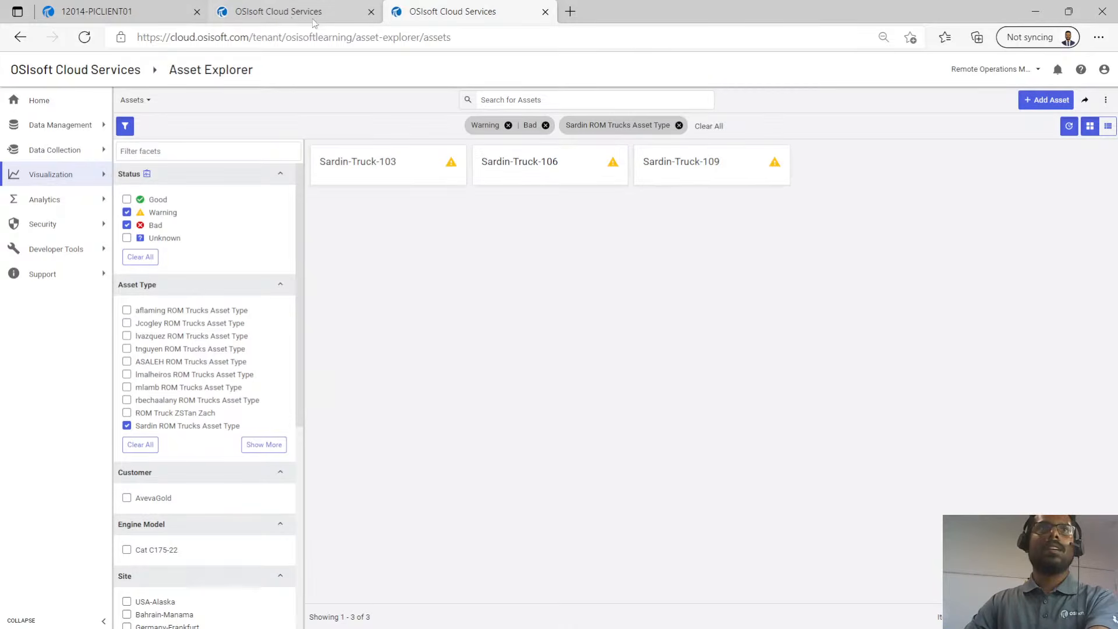
left_click(291, 17)
key("F11")
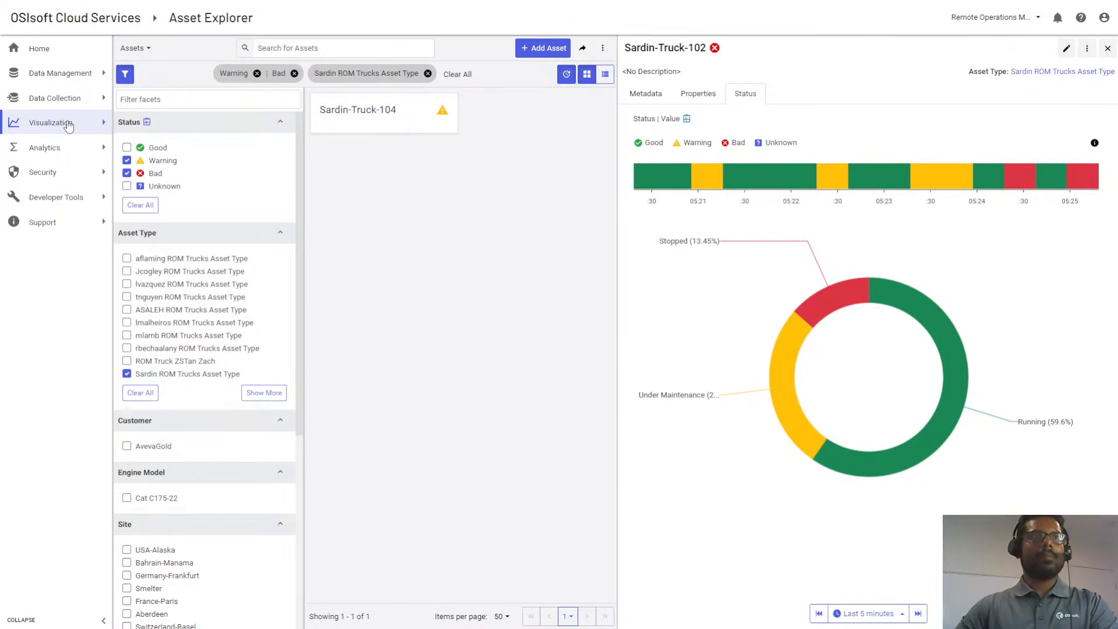
Open the Trend page and clear the existing asset search query for adding traces.
mouse_move(68, 126)
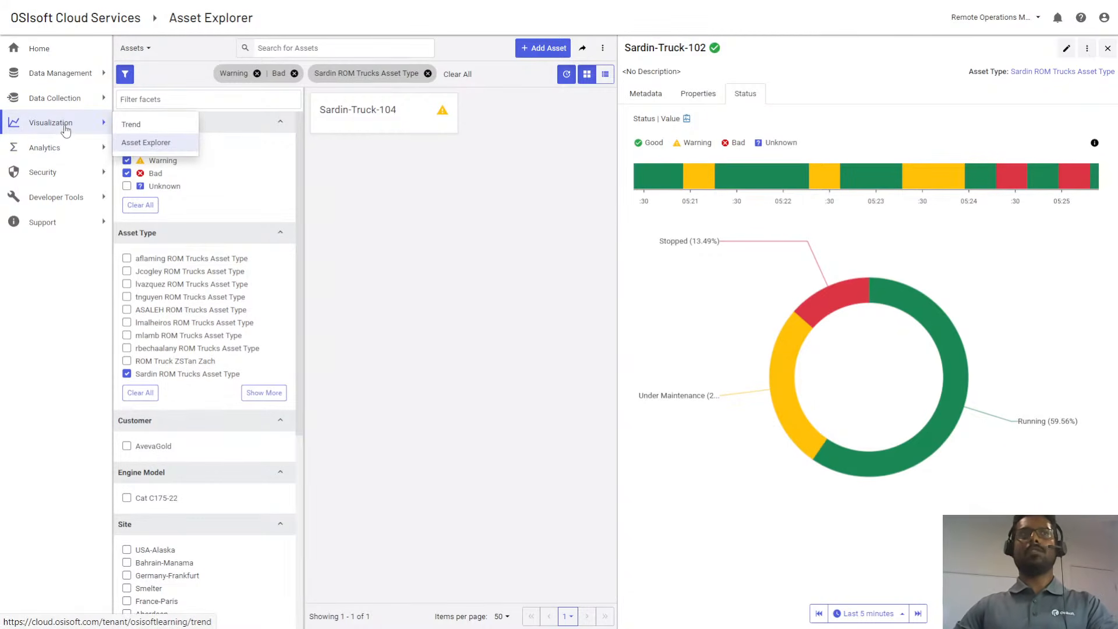
left_click(133, 126)
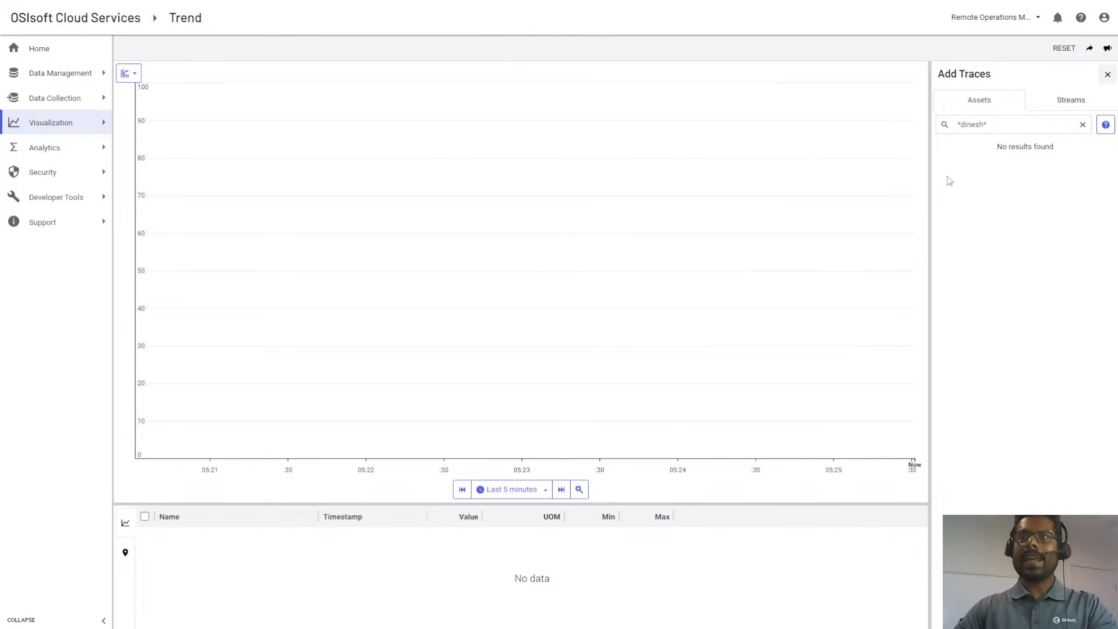
left_click(998, 124)
key("BackSpace")
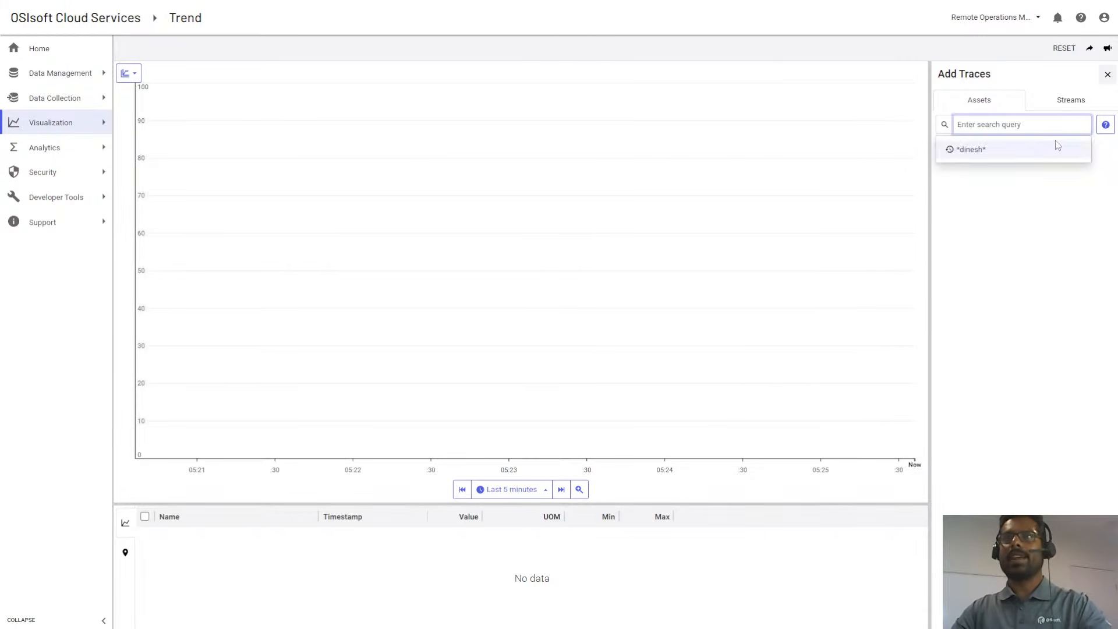
left_click(1077, 100)
left_click(981, 111)
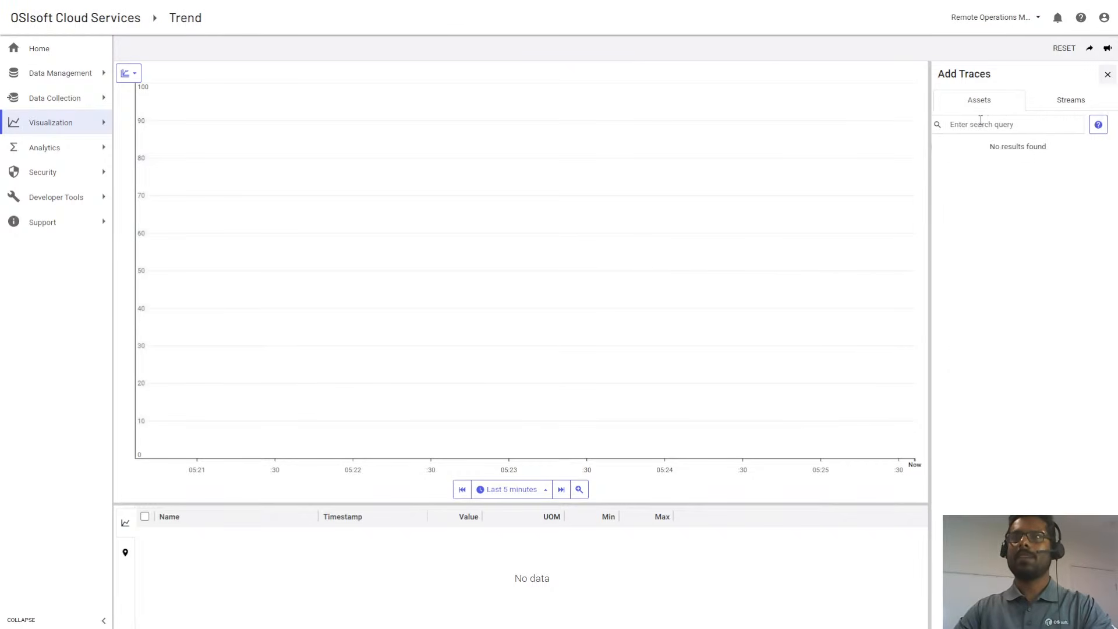
left_click(1027, 125)
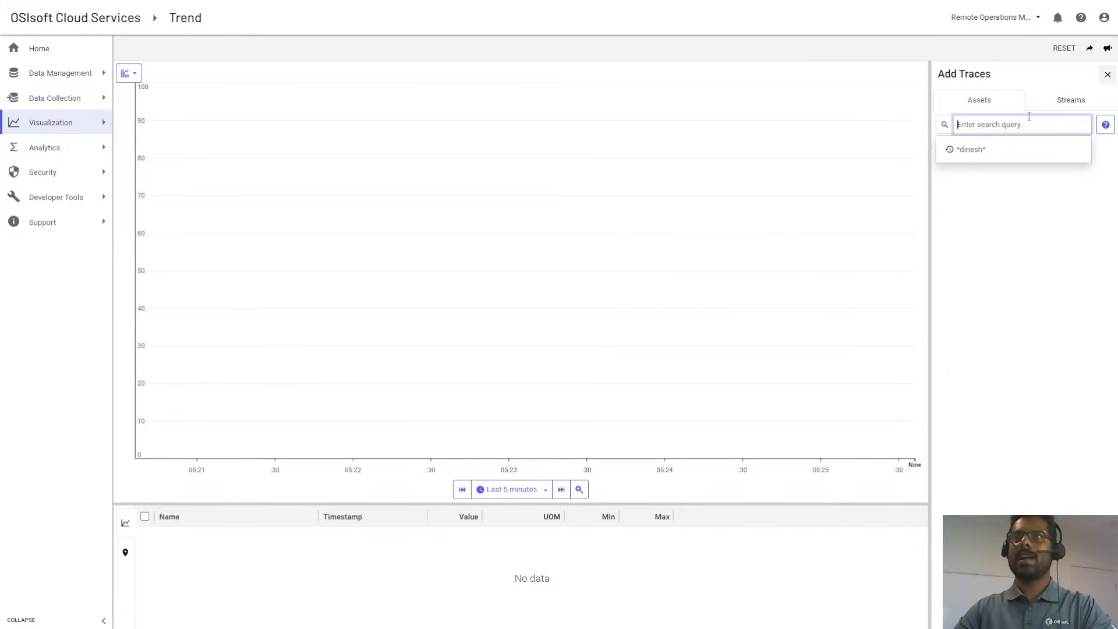
Search the streams available as traces for Sardin*.
left_click(1074, 105)
left_click(1008, 125)
type("Sar")
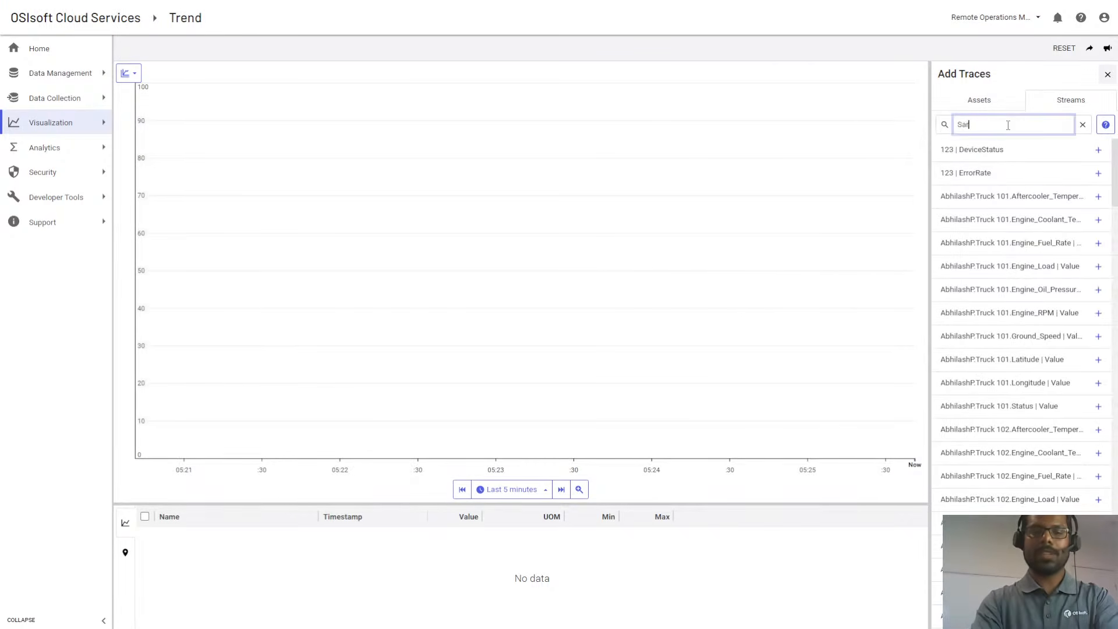
type("din*")
key("Return")
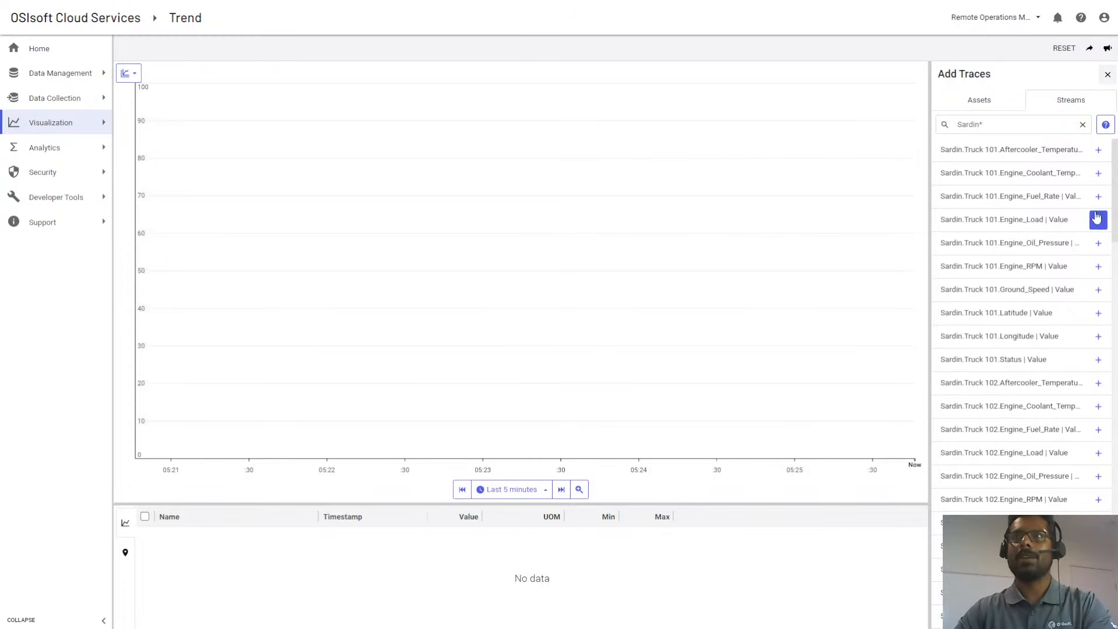
Add the Sardin.Truck 101 streams Aftercooler_Temperature, Engine_Coolant_Temperature and Engine_Fuel_Rate to the trend and enlarge the trace table.
left_click(1097, 151)
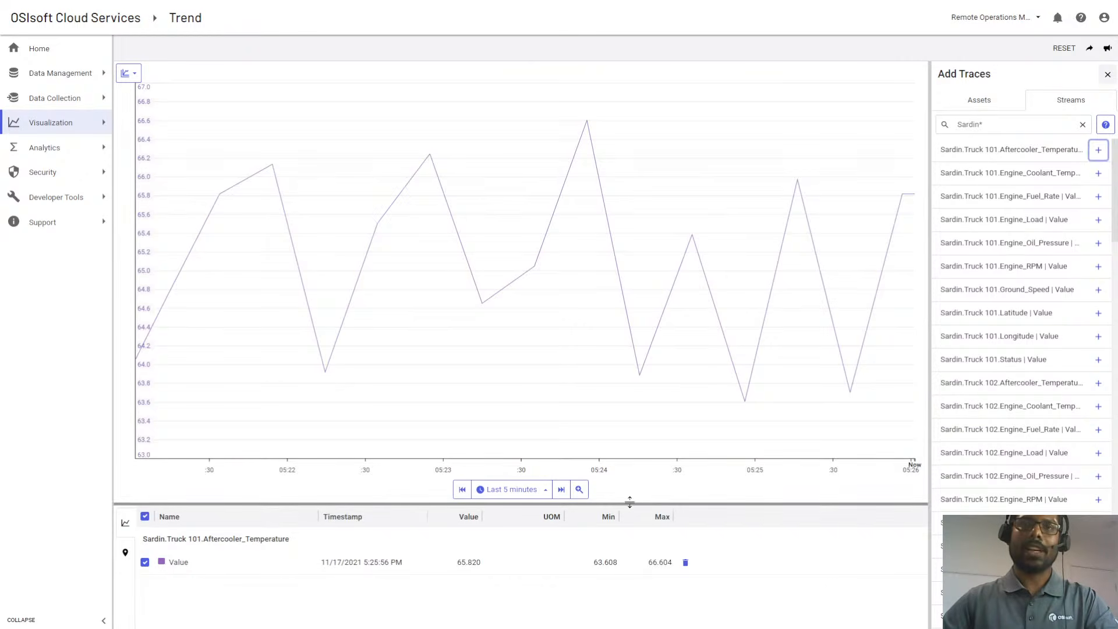
left_click_drag(629, 504, 663, 394)
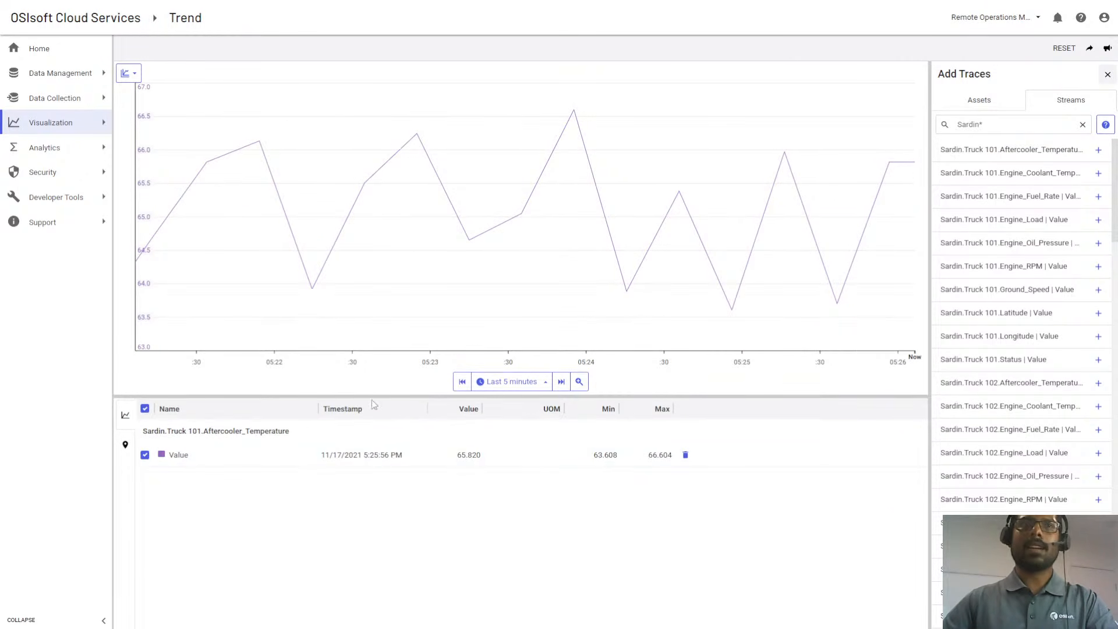
left_click(1098, 174)
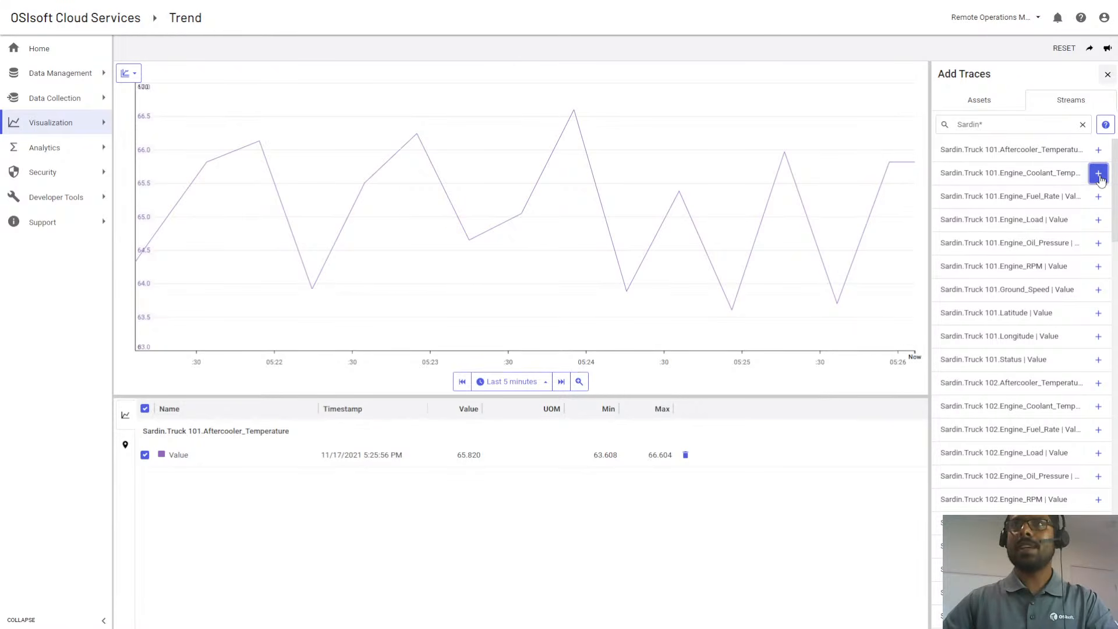
left_click(1098, 196)
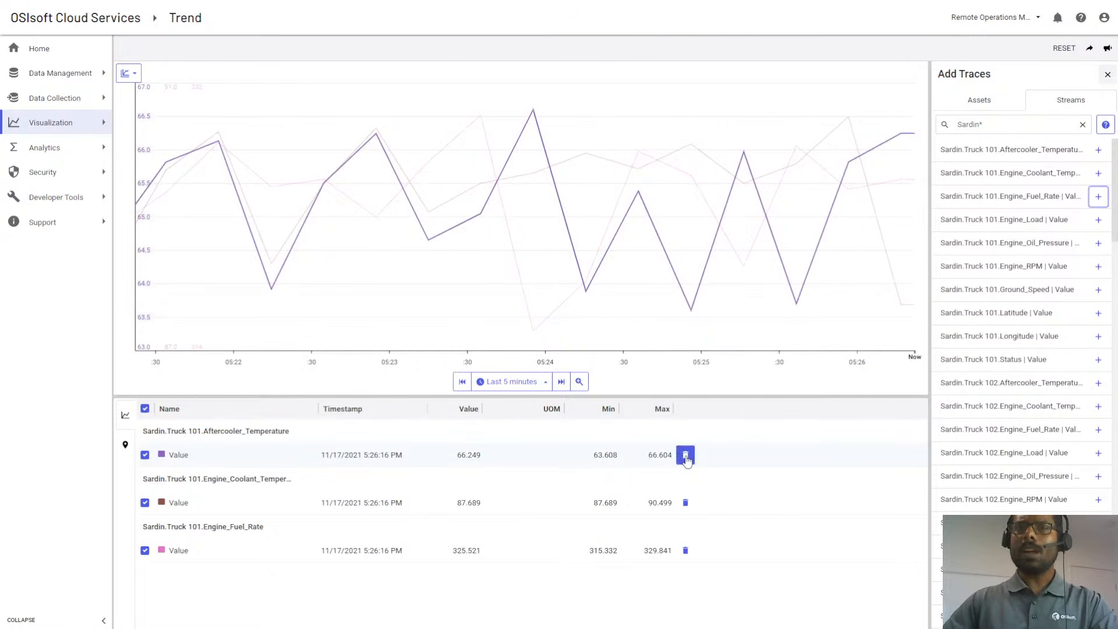
Remove all three Sardin.Truck 101 stream traces from the trend.
left_click(686, 455)
left_click(685, 503)
left_click(685, 454)
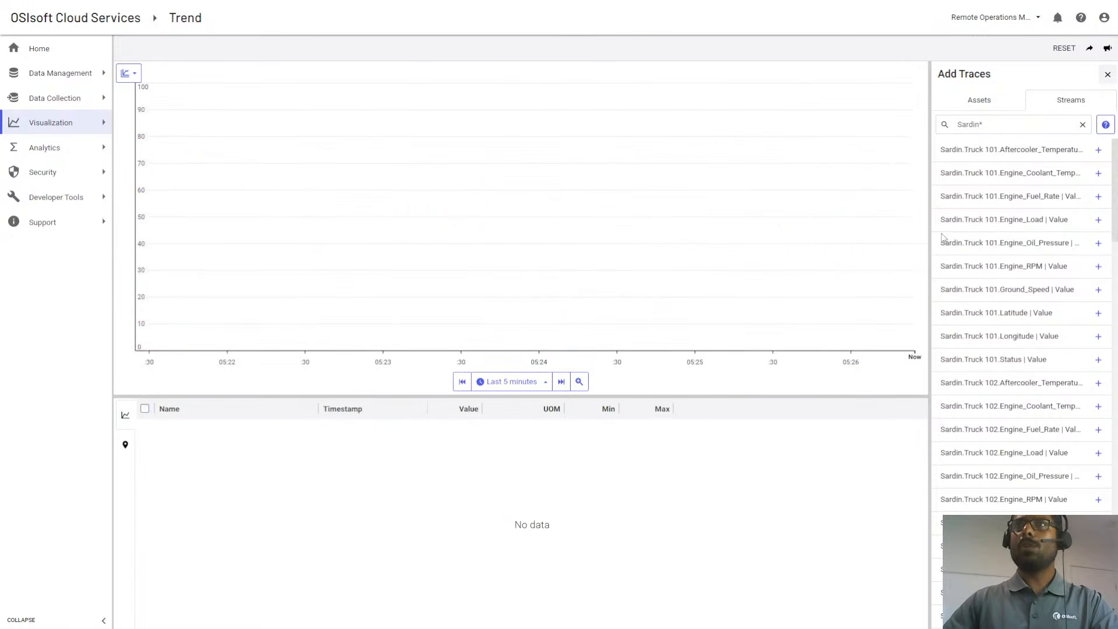
Search the assets available as traces for Sardin*.
left_click(976, 113)
left_click(1003, 124)
type("Sar")
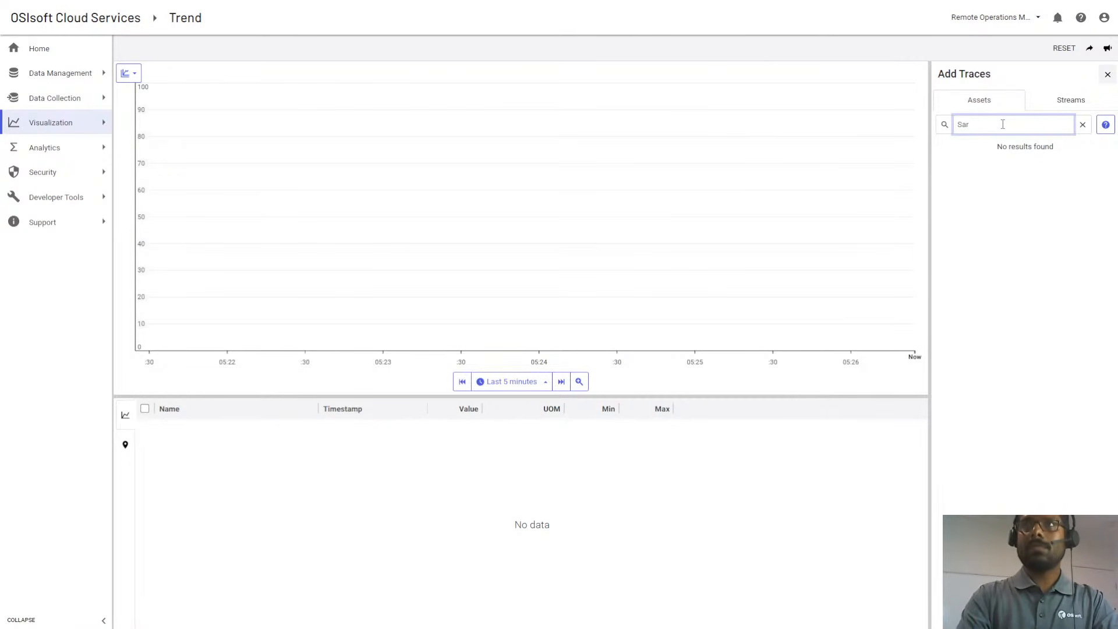
type("d")
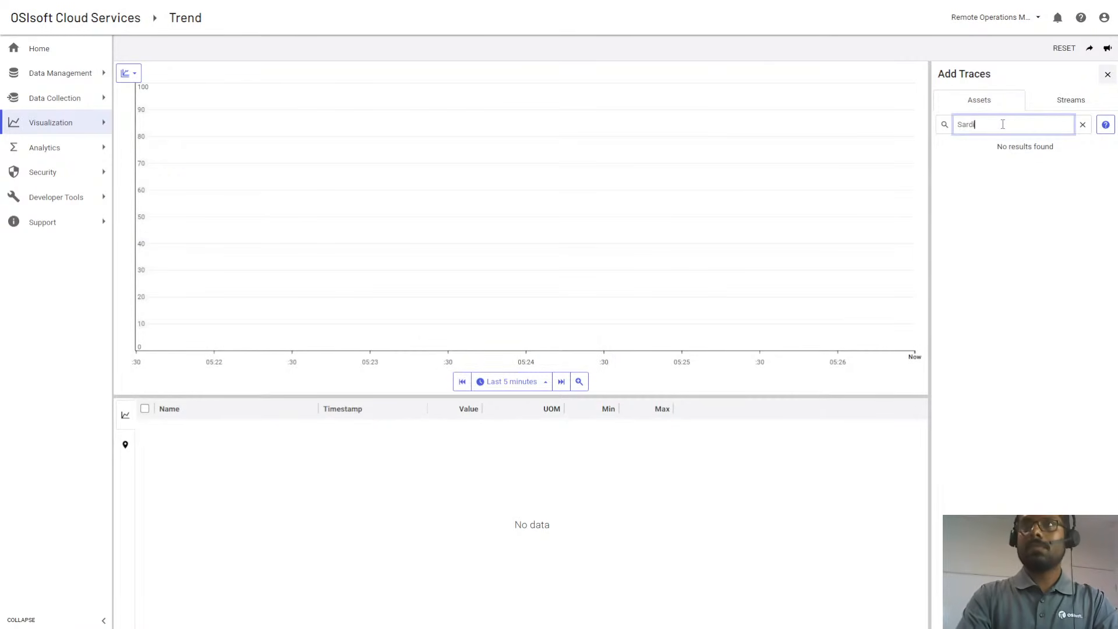
type("in*")
key("Return")
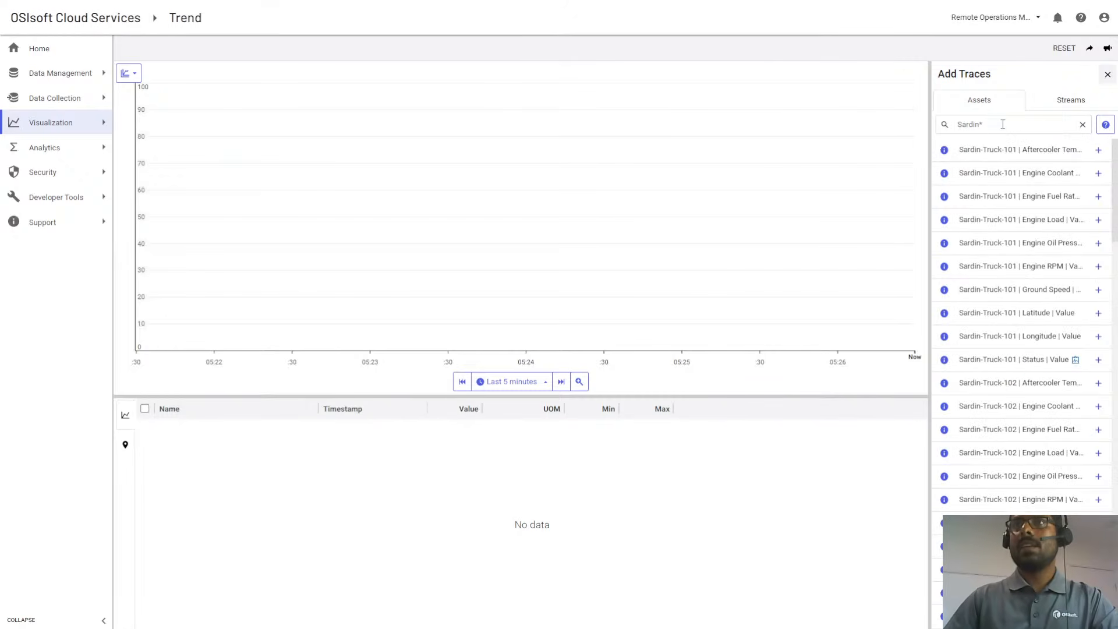
Add Sardin-Truck-101's Aftercooler Temperature, Engine Coolant Temperature, Engine Fuel Rate and Engine Oil Pressure to the trend.
left_click(1098, 149)
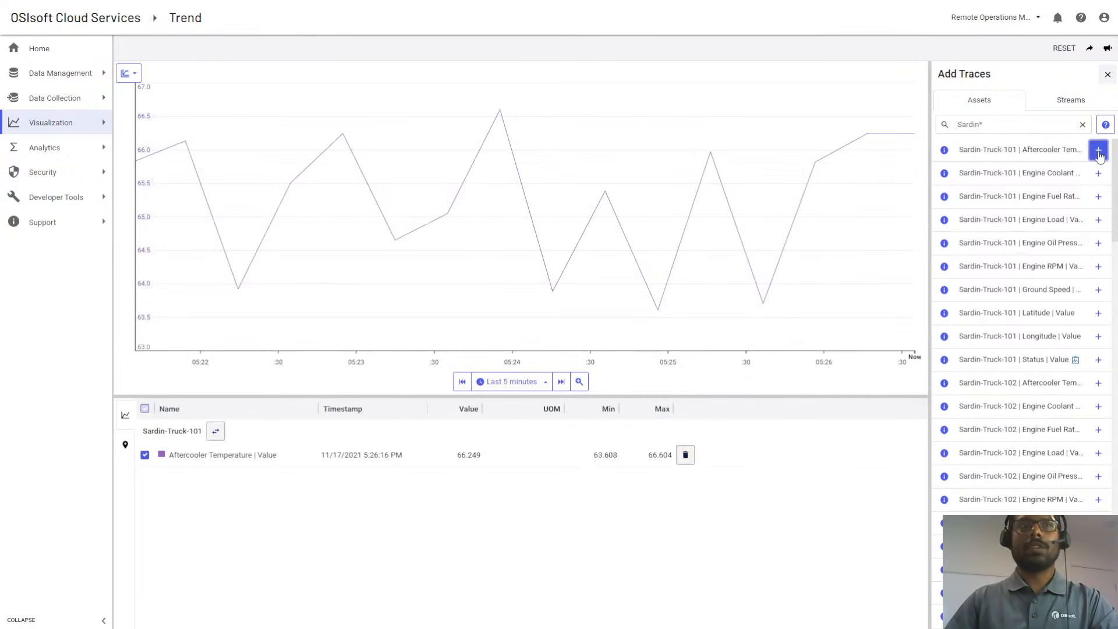
left_click(1098, 174)
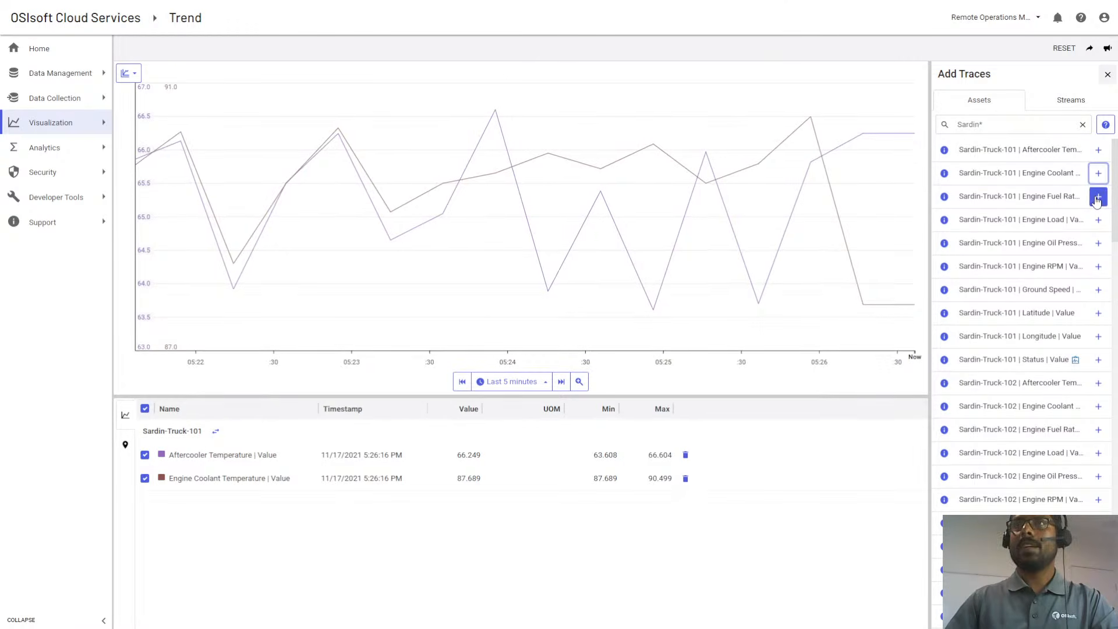
left_click(1098, 197)
left_click(1098, 240)
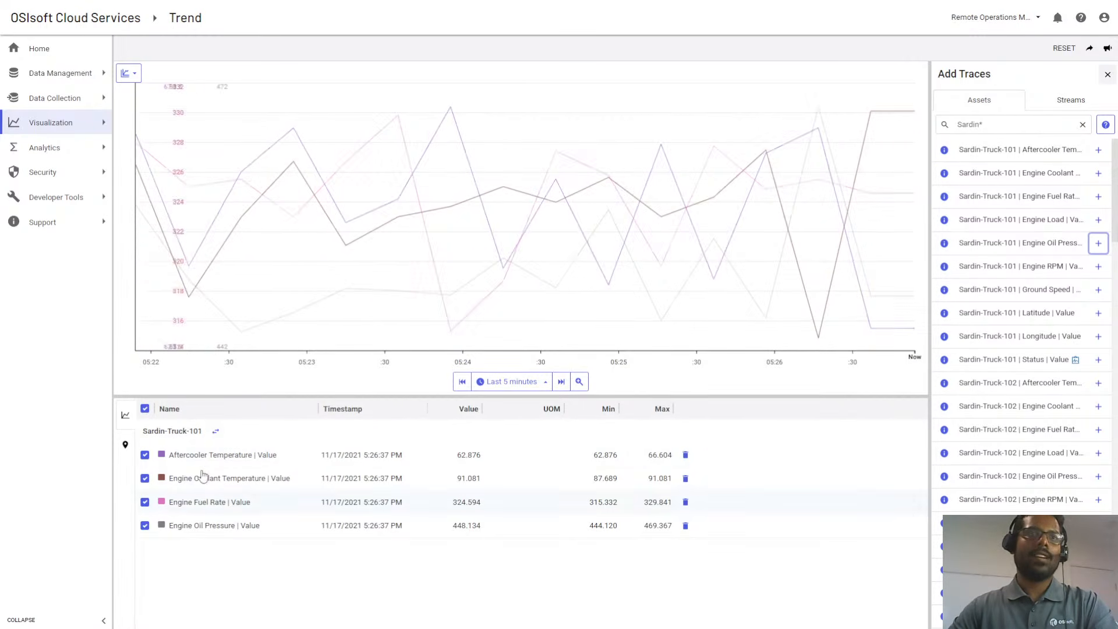
Swap Sardin-Truck-101 for Sardin-Truck-106 in the trend.
left_click(215, 432)
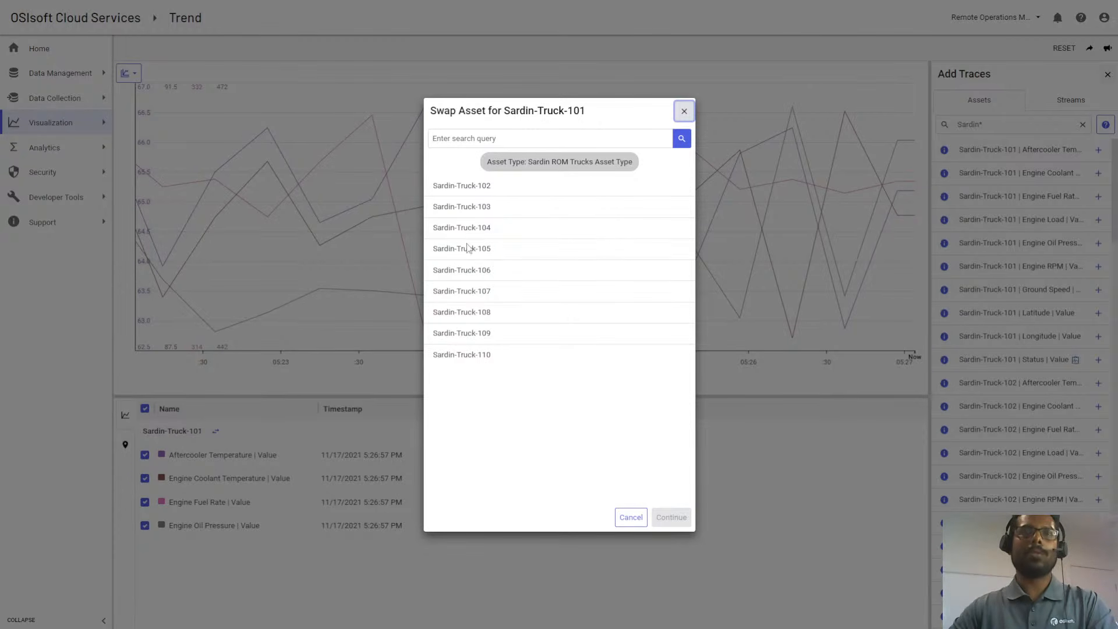
left_click(482, 276)
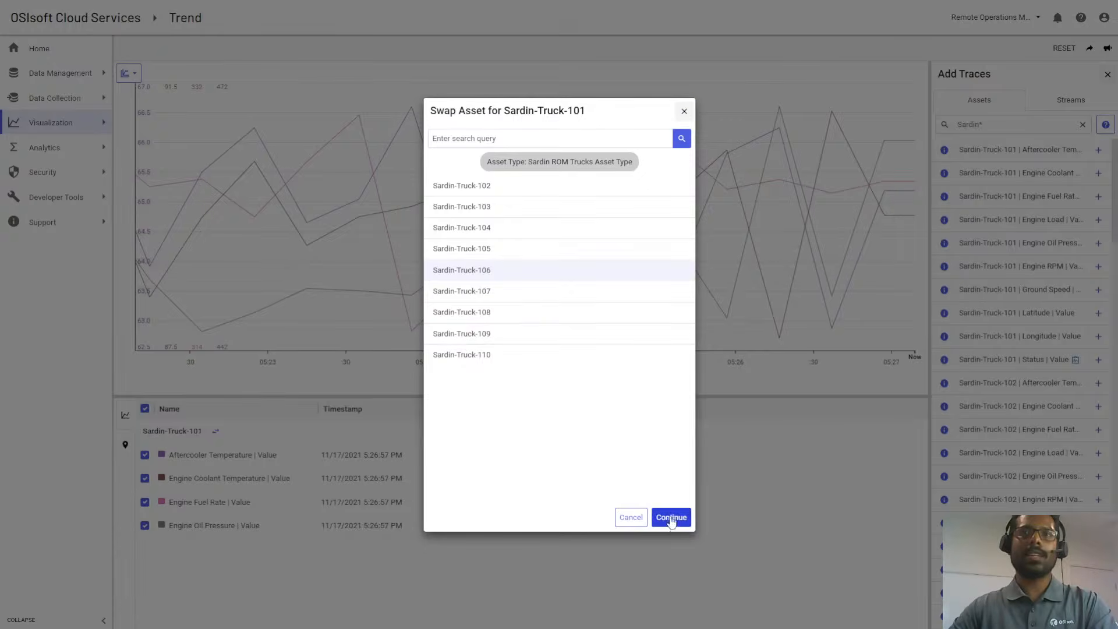
left_click(671, 517)
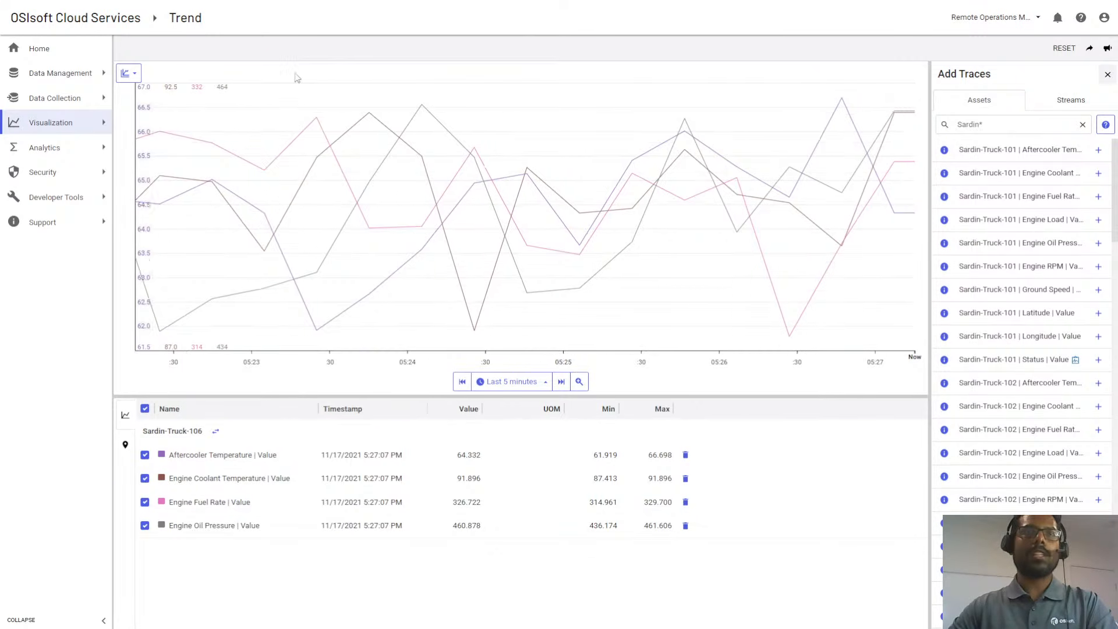
Place time cursors at 5:23:30 PM and 5:25:27 PM on the trend, examine the statistics between them and return to the trace table.
left_click(330, 72)
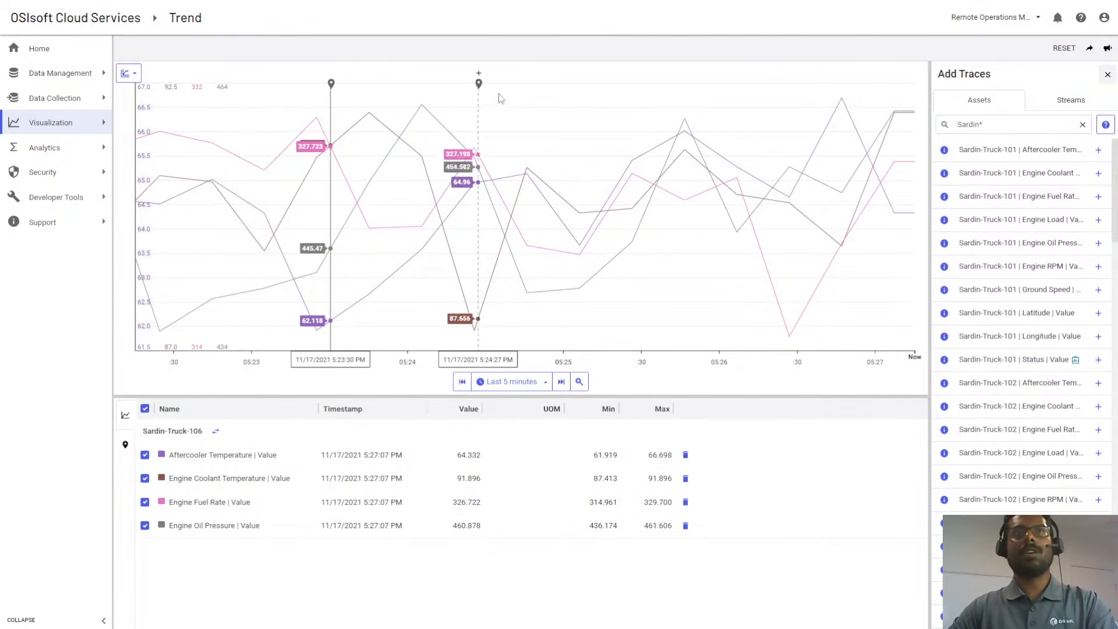
left_click(624, 79)
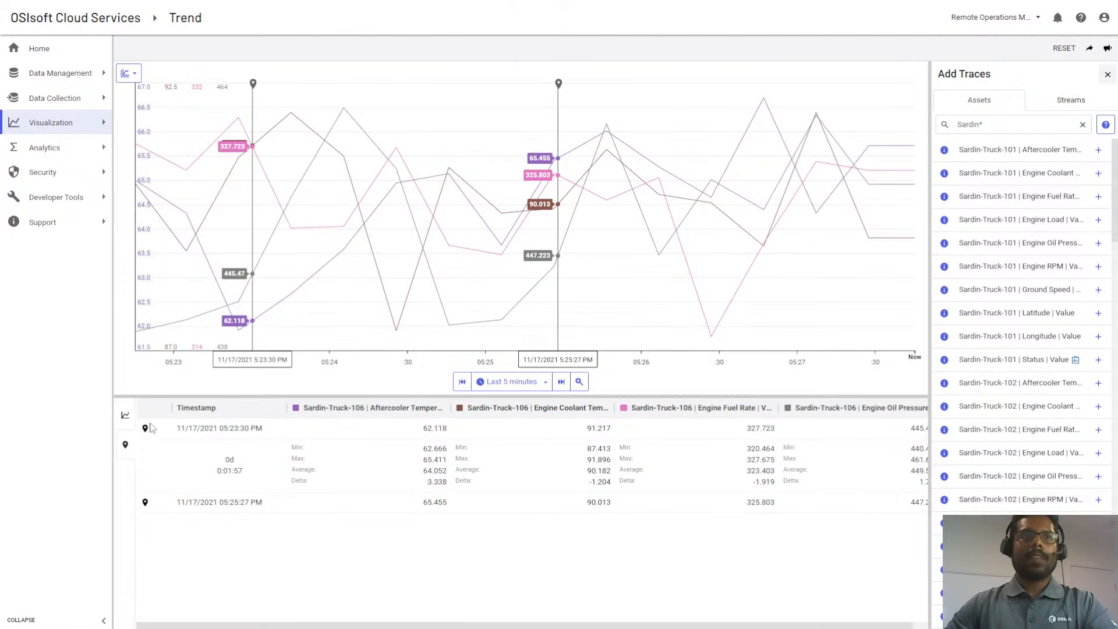
left_click(125, 415)
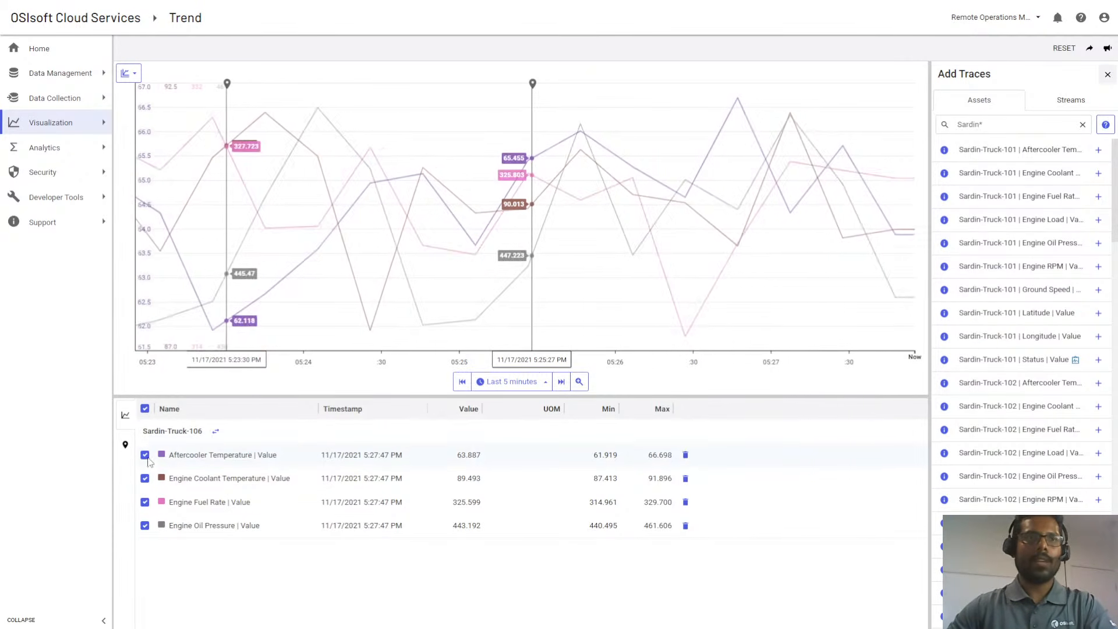
Hide Sardin-Truck-106's Engine Coolant Temperature, Engine Fuel Rate and Engine Oil Pressure traces.
left_click(144, 478)
left_click(144, 502)
left_click(144, 526)
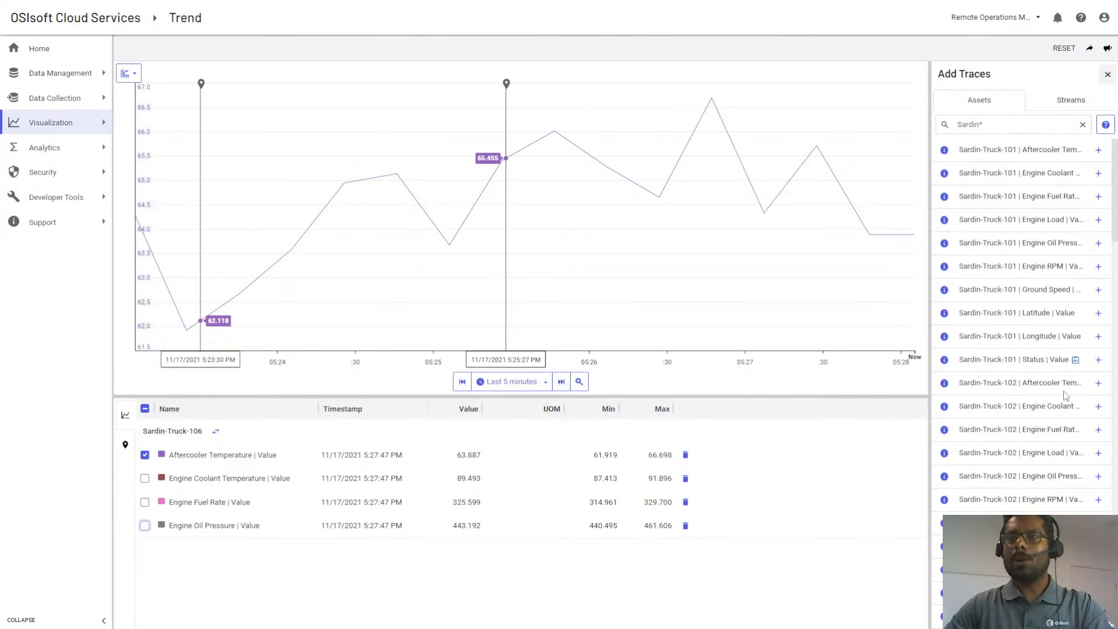
Add Sardin-Truck-102's Aftercooler Temperature to the trend and remove both time cursors.
left_click(1097, 384)
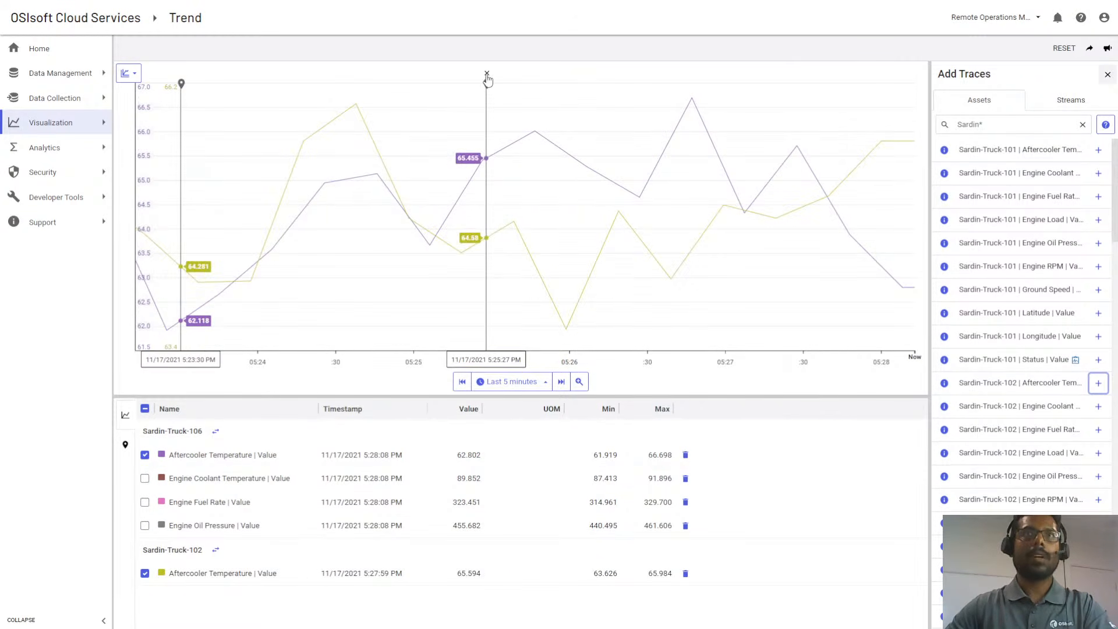
left_click(487, 74)
left_click(169, 73)
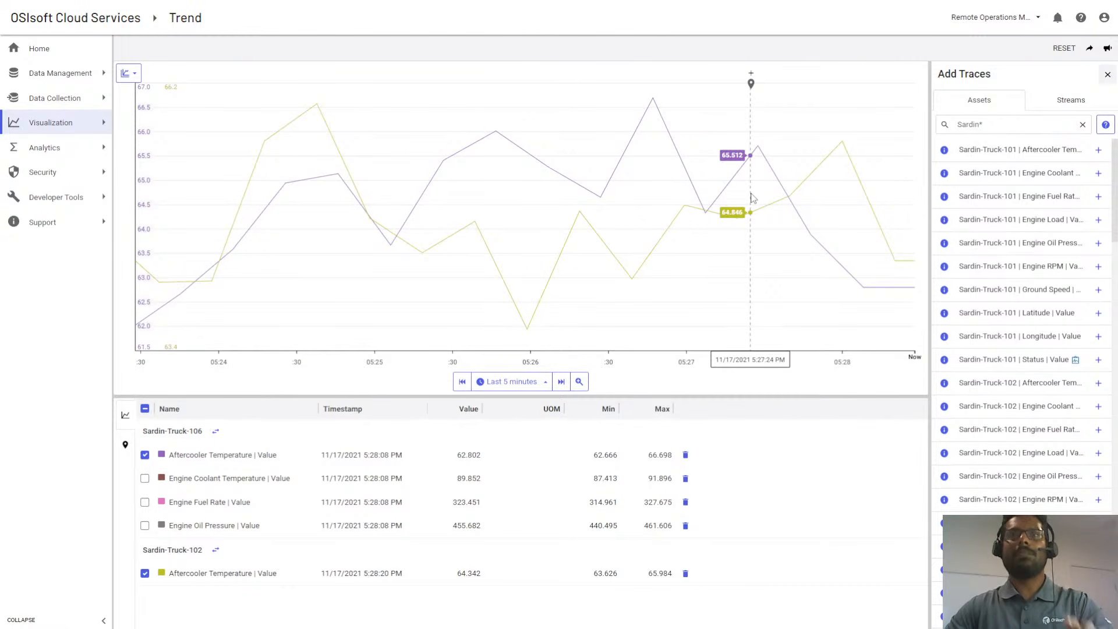
Swap Sardin-Truck-102 for Sardin-Truck-109 in the trend.
left_click(215, 549)
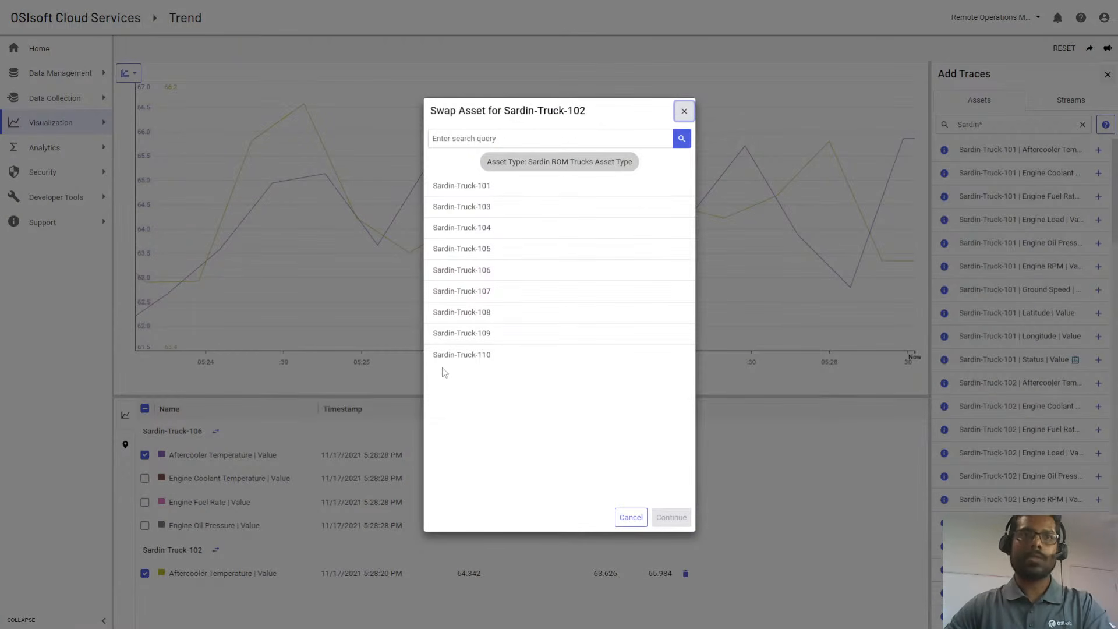
left_click(485, 313)
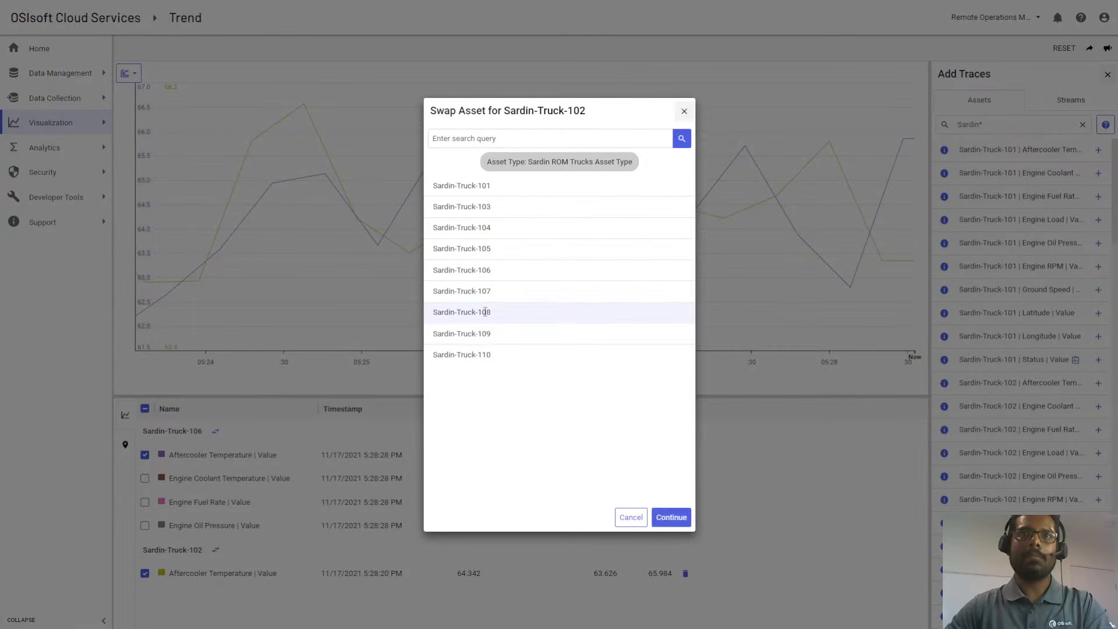
left_click(671, 517)
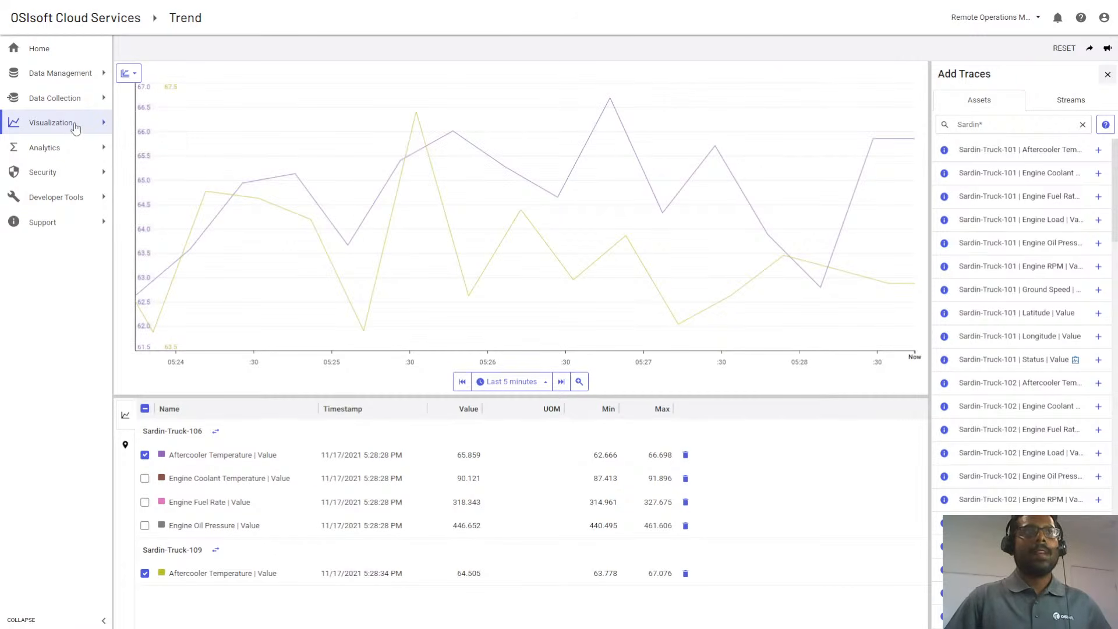
Switch to the 12014-PICLIENT01 remote session with Postman's Configure EgressEndpoints request.
mouse_move(74, 123)
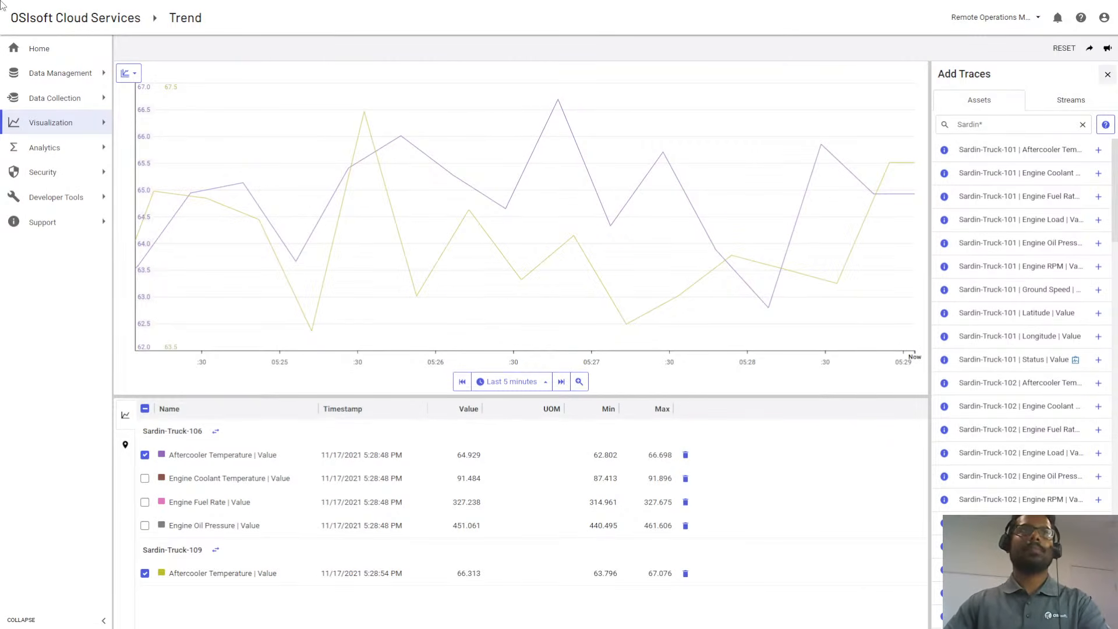
left_click(112, 7)
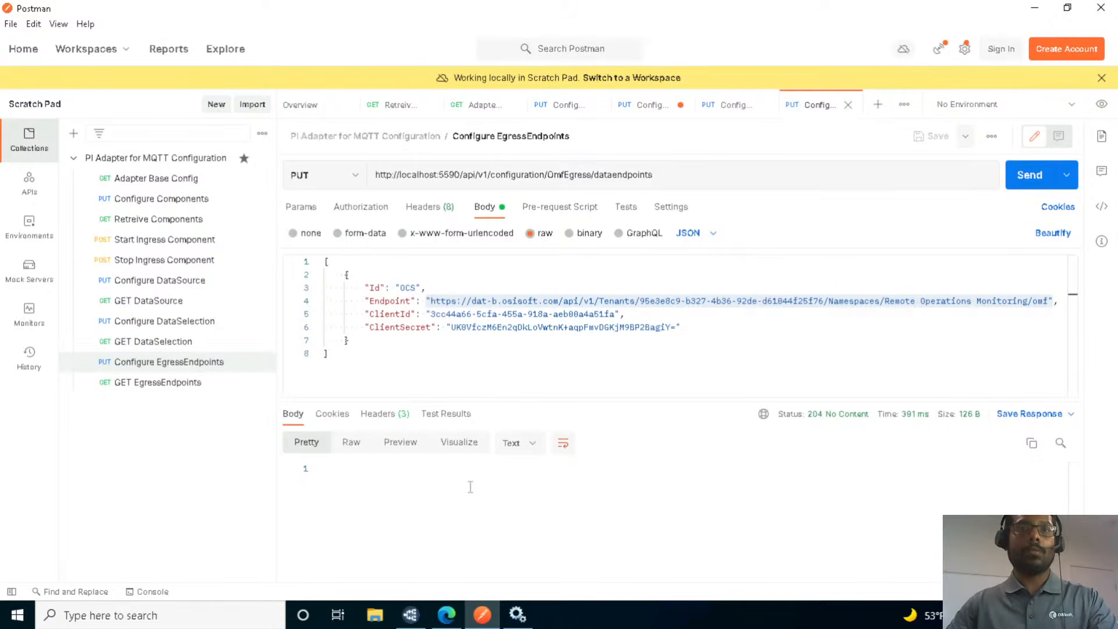
Switch to Grafana in Edge and open its data sources configuration, discarding the unsaved dashboard changes.
left_click(447, 616)
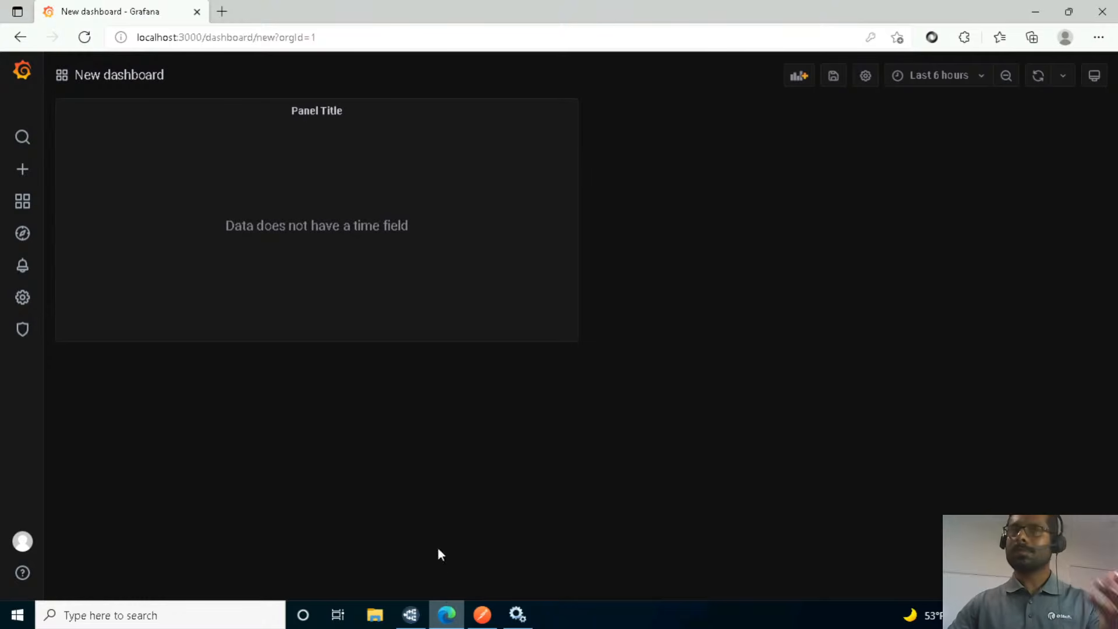
mouse_move(22, 276)
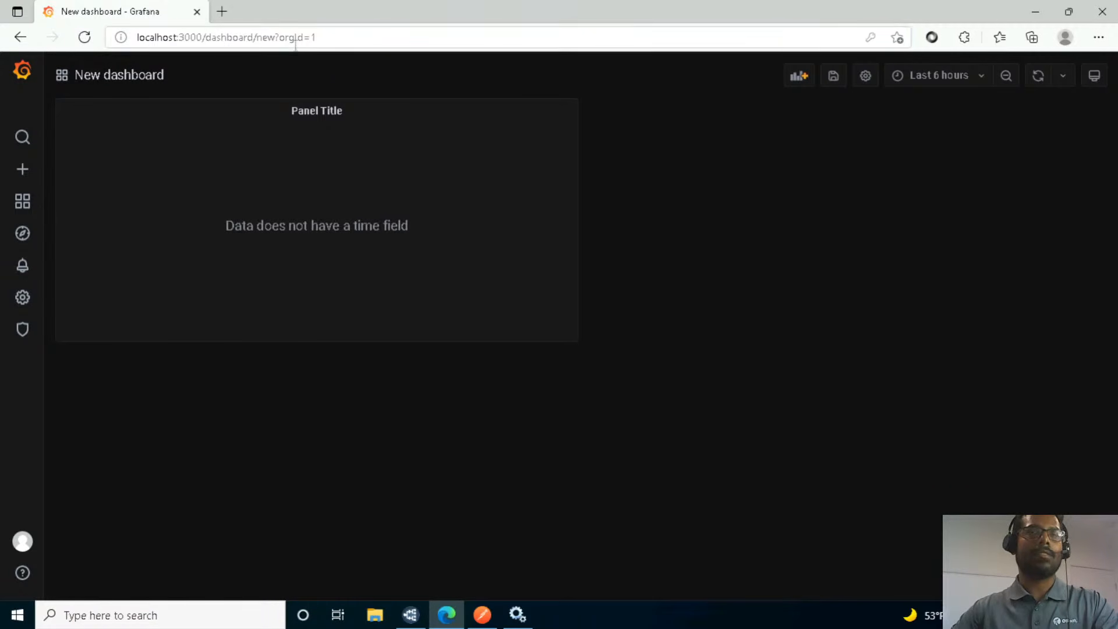
left_click_drag(319, 39, 86, 58)
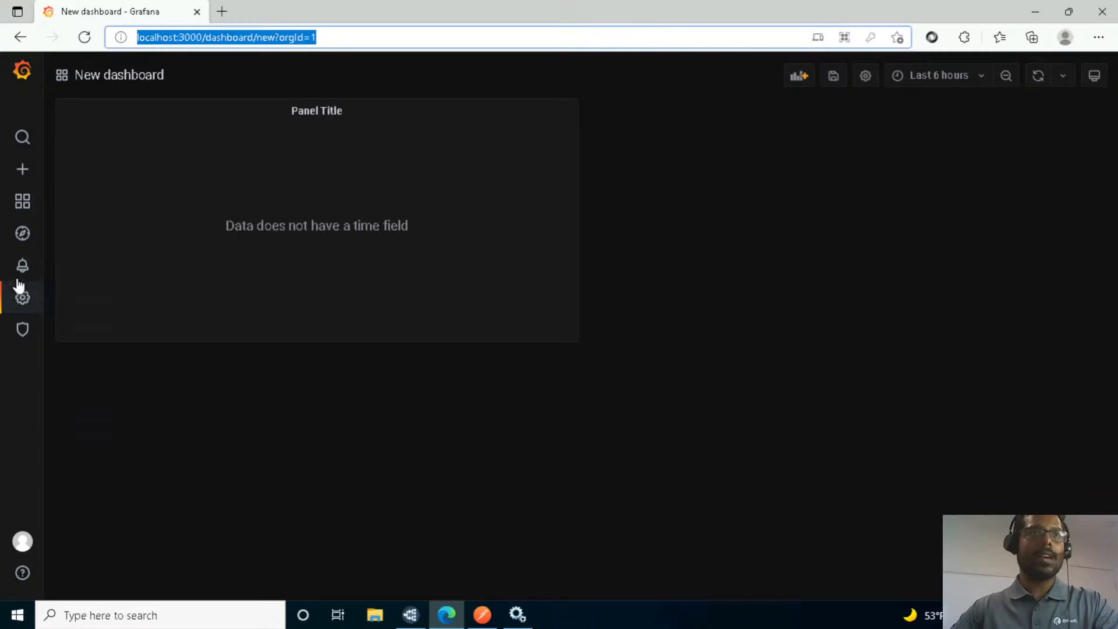
left_click(95, 299)
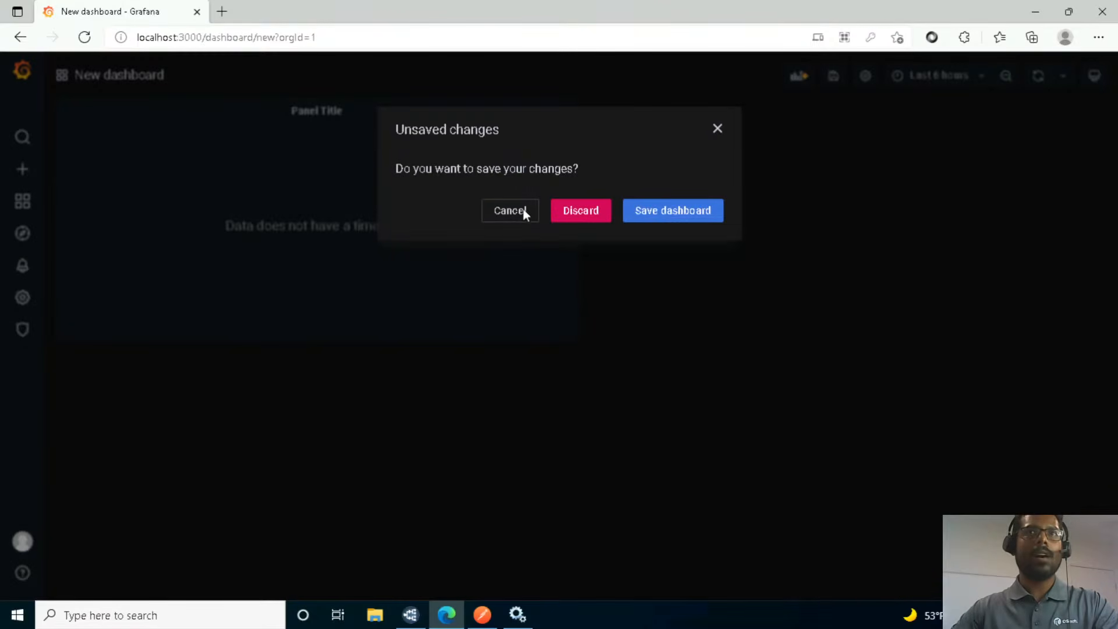
left_click(572, 217)
mouse_move(21, 304)
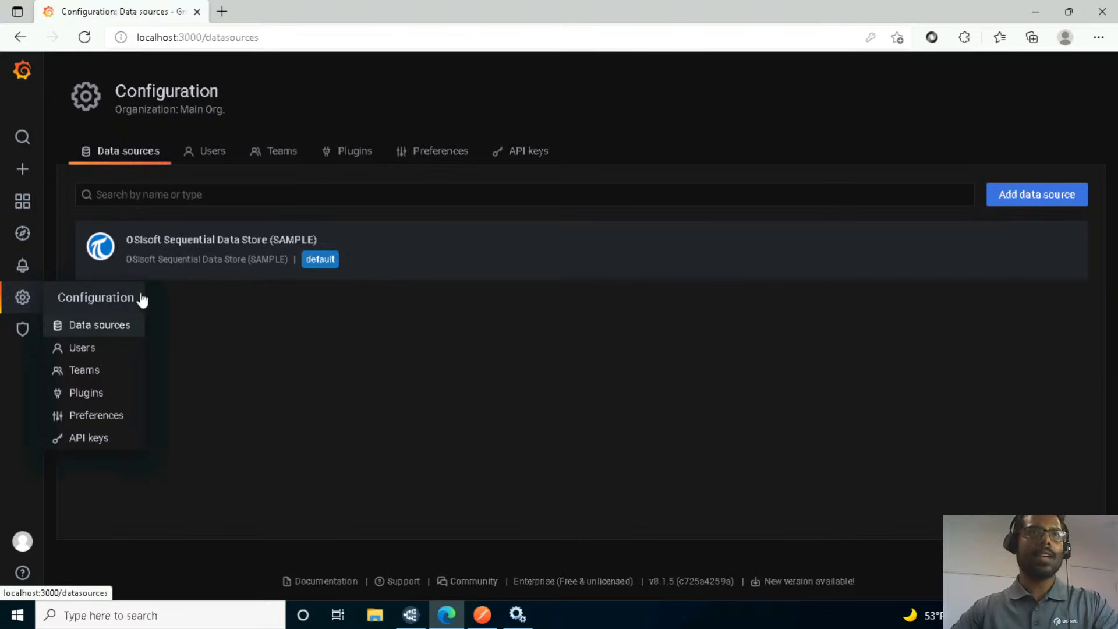
Open the OSIsoft Sequential Data Store (SAMPLE) data source settings, and save and test the connection.
left_click(197, 249)
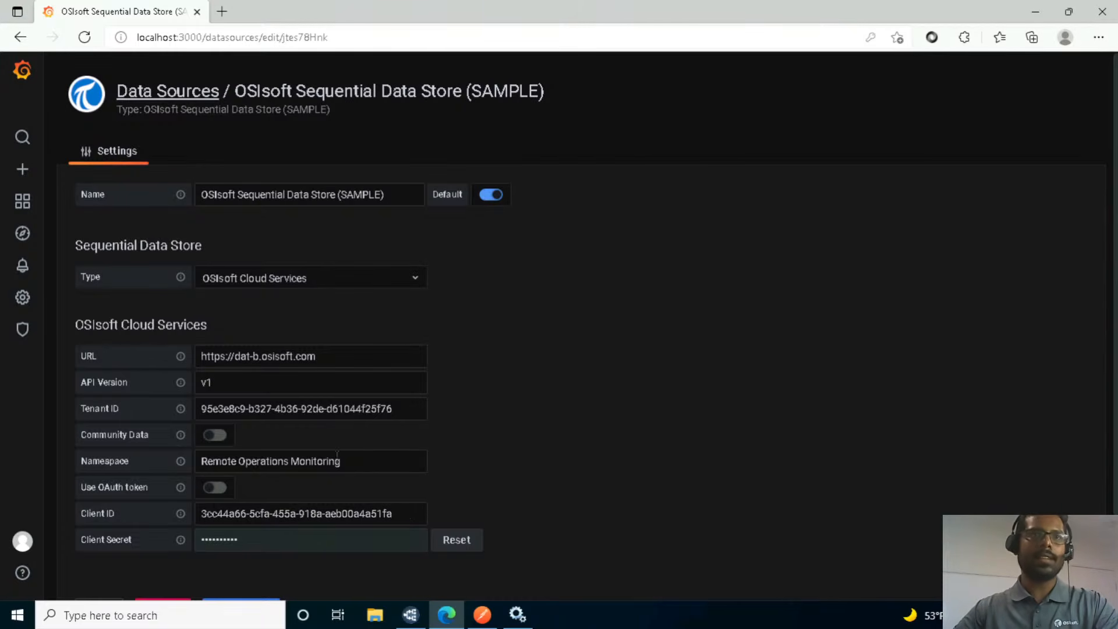
left_click_drag(343, 461, 113, 456)
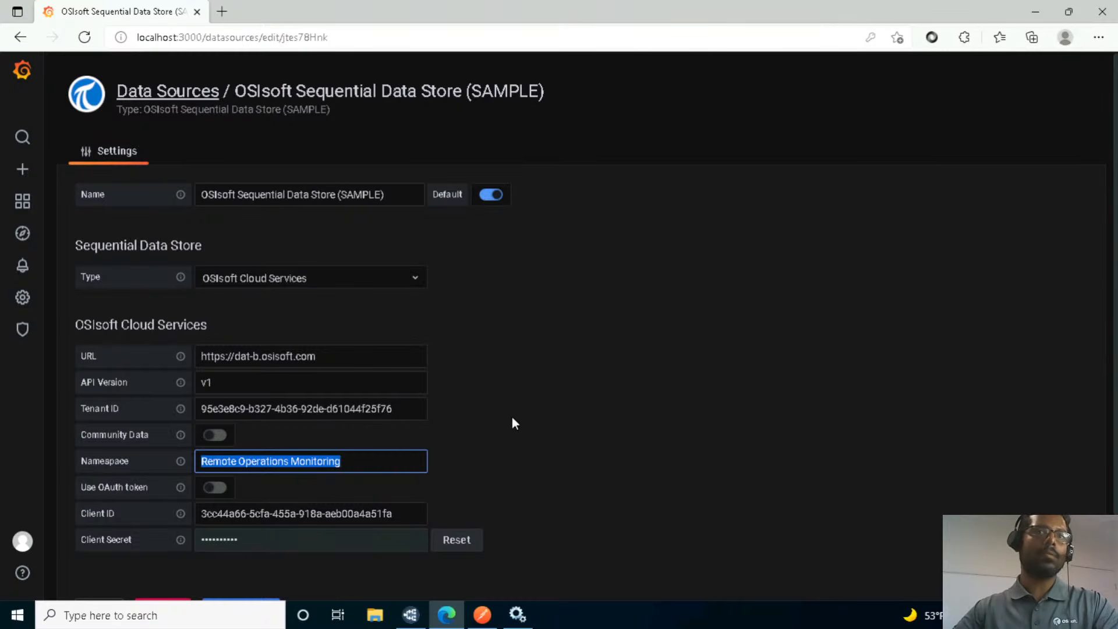
mouse_move(23, 204)
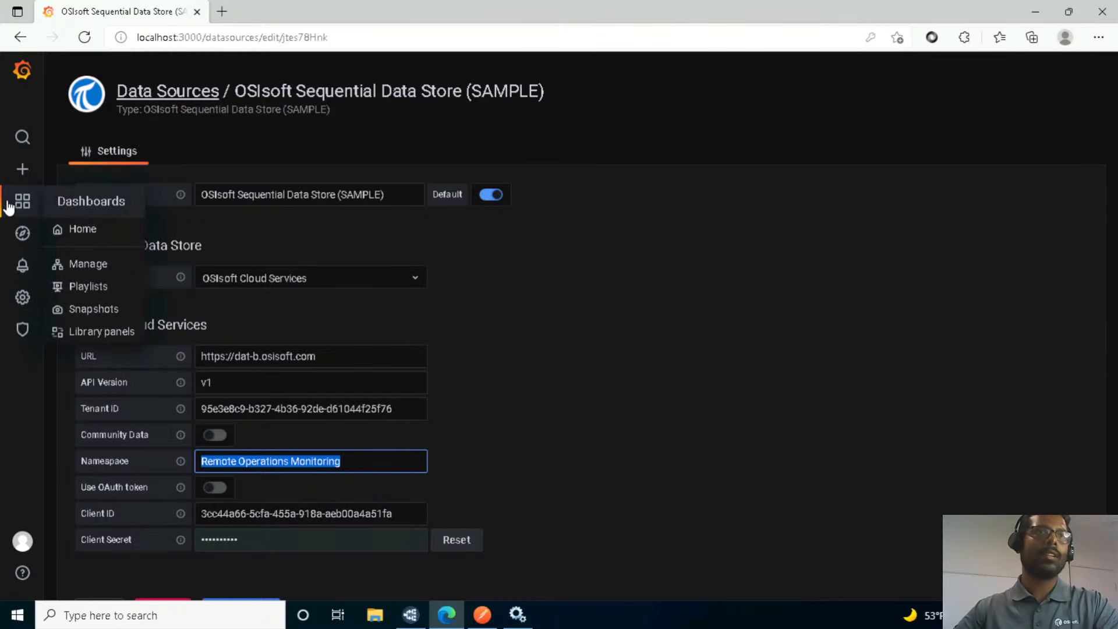
scroll(629, 446, "down", 3)
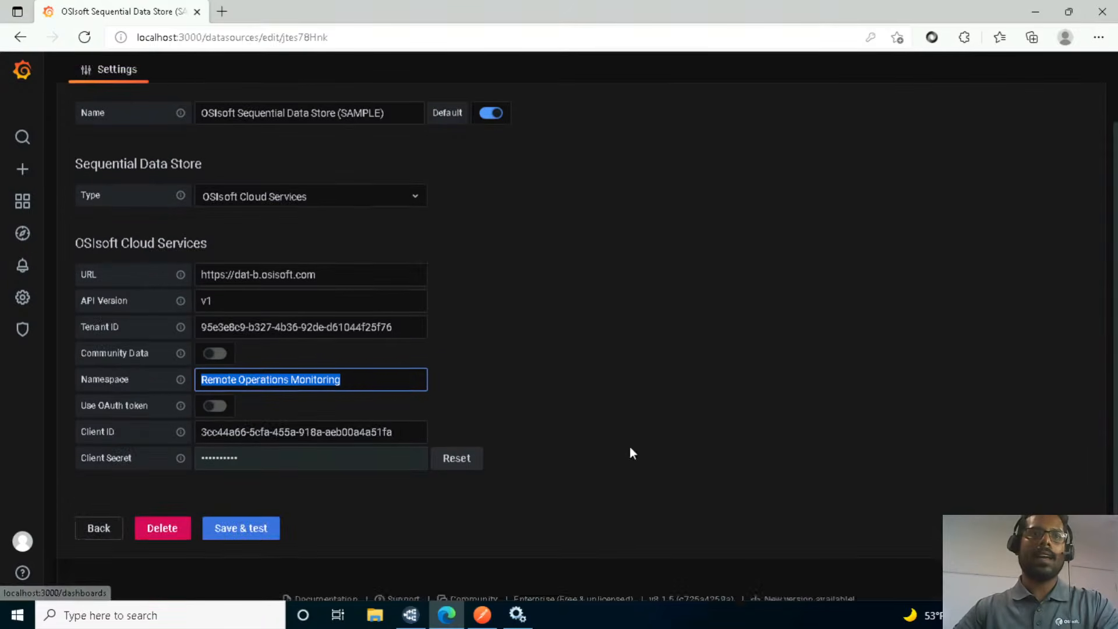
left_click(259, 511)
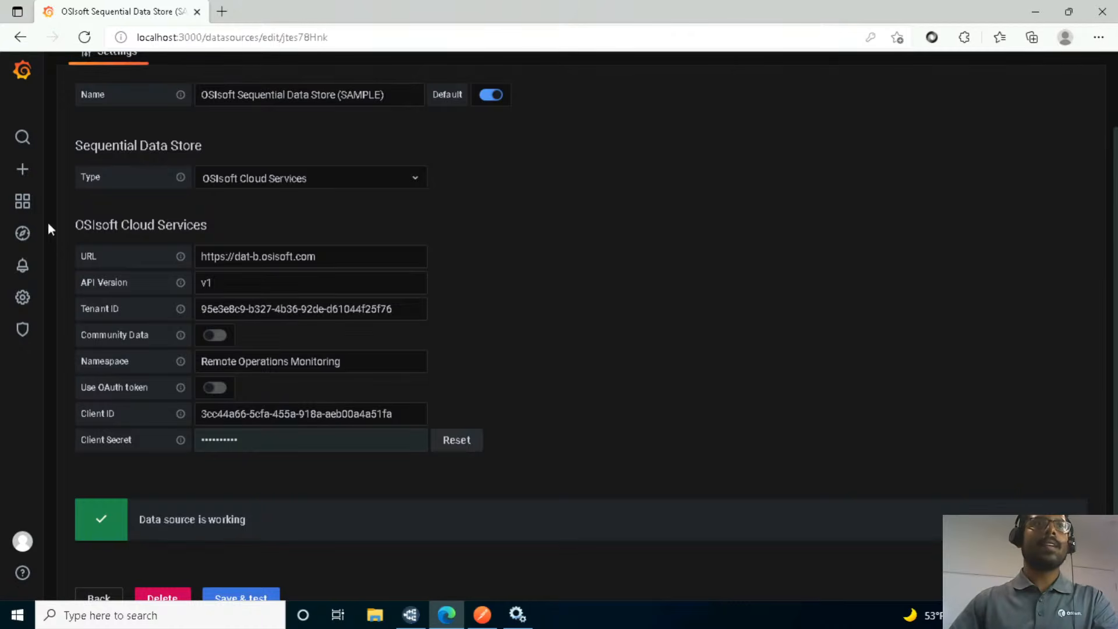
Create a new dashboard with an empty panel that uses the OSIsoft Sequential Data Store (SAMPLE) data source.
left_click(23, 205)
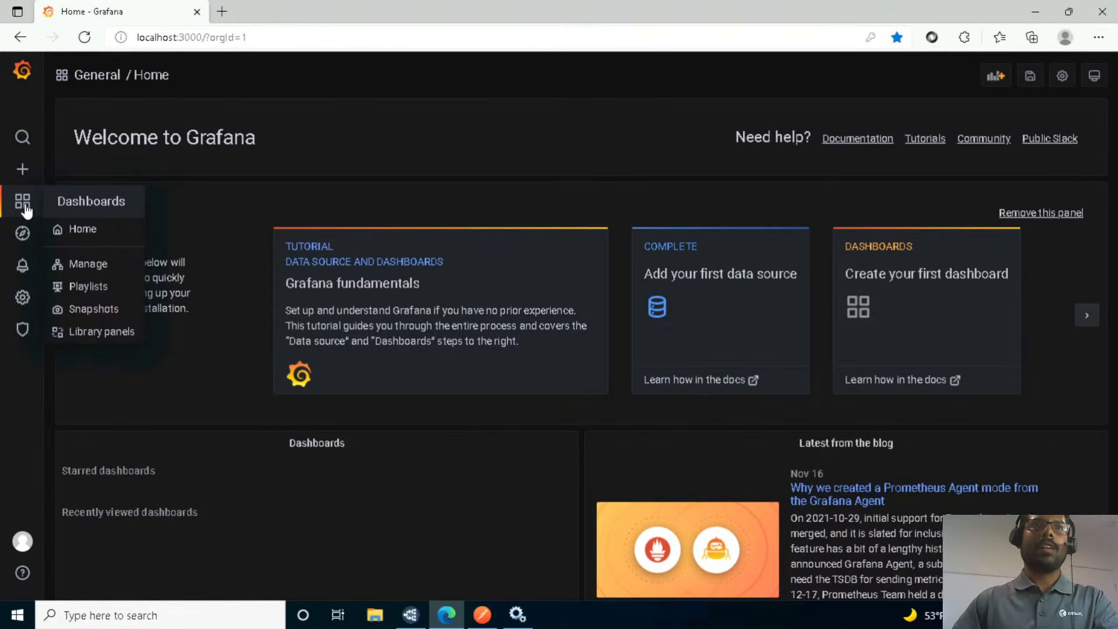
mouse_move(23, 170)
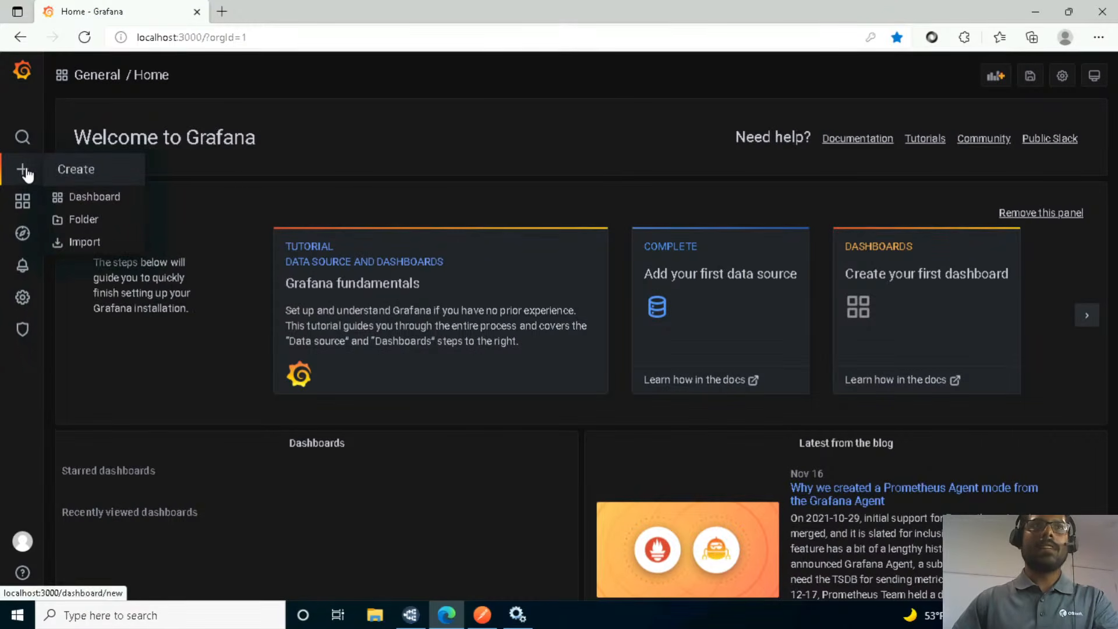
left_click(95, 197)
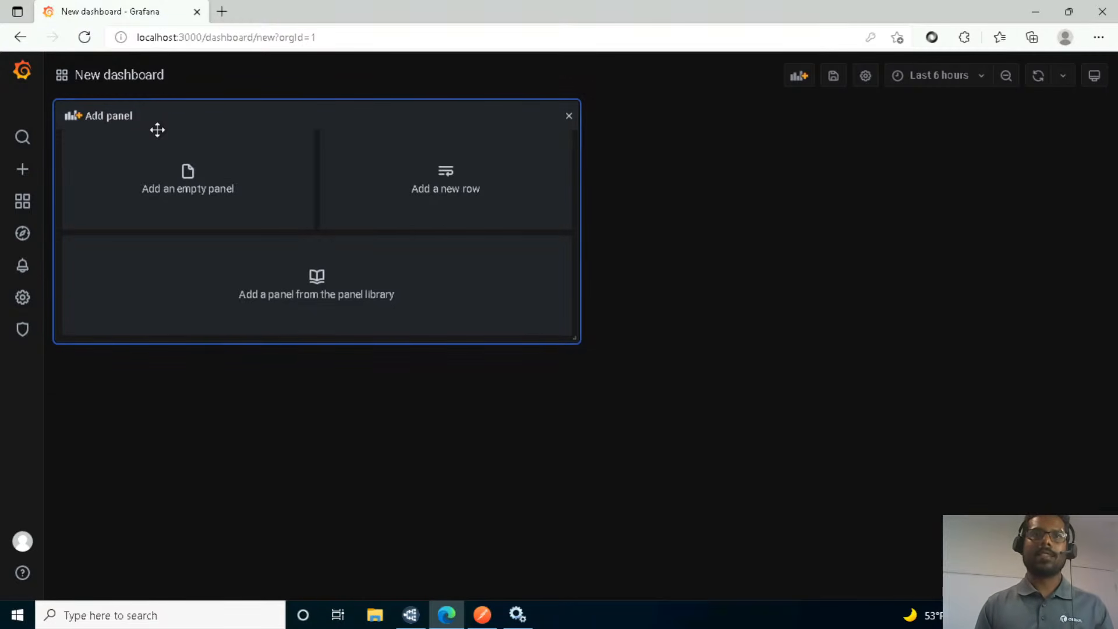
left_click(193, 177)
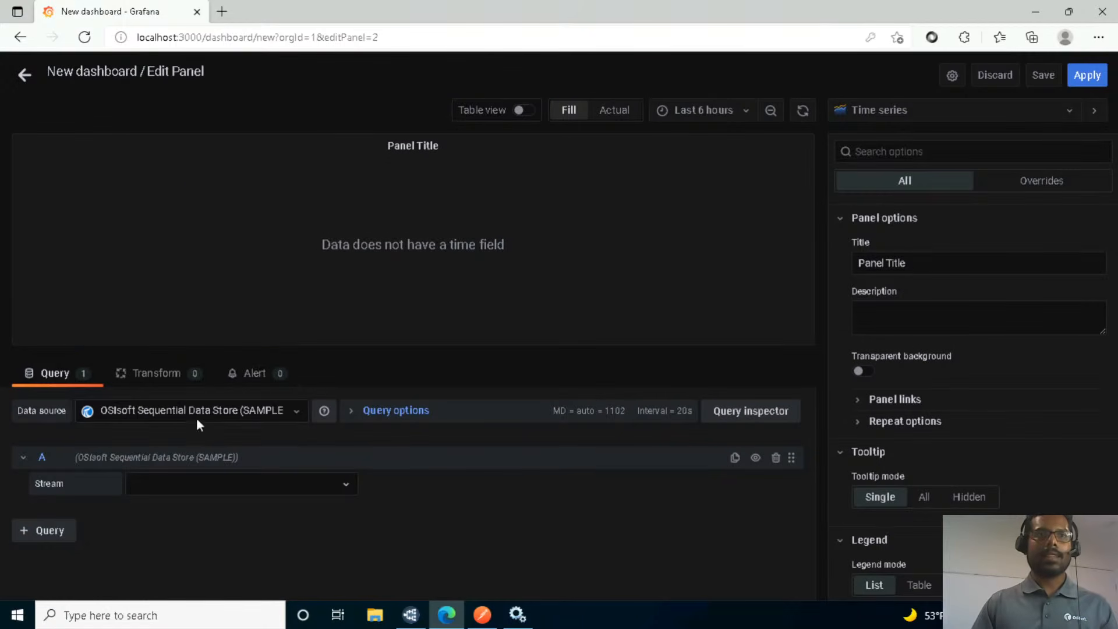
left_click(294, 411)
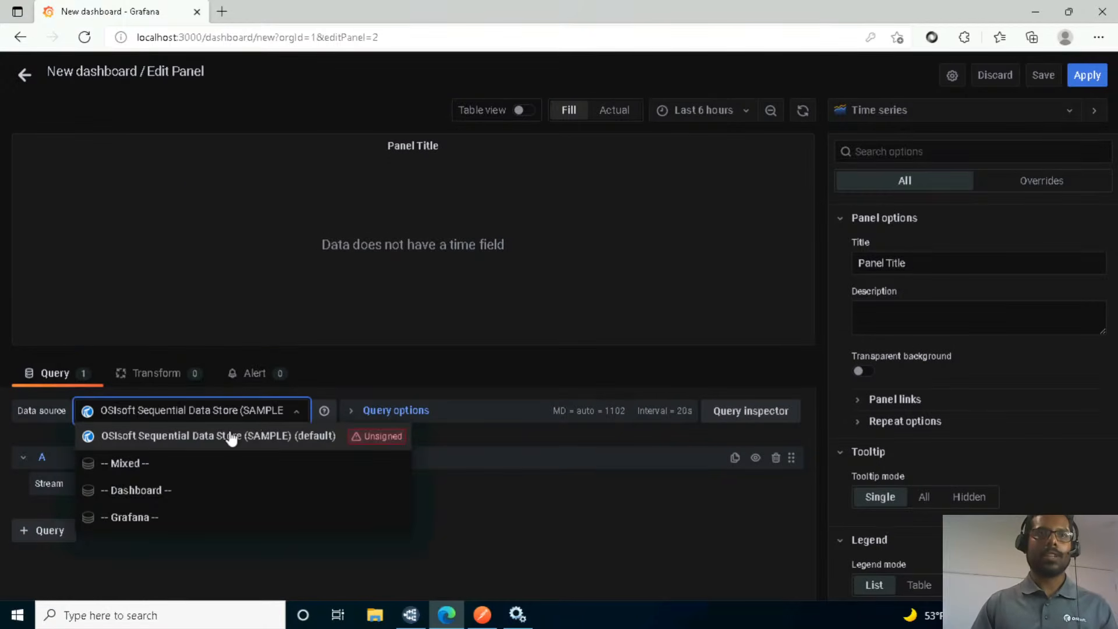
left_click(215, 441)
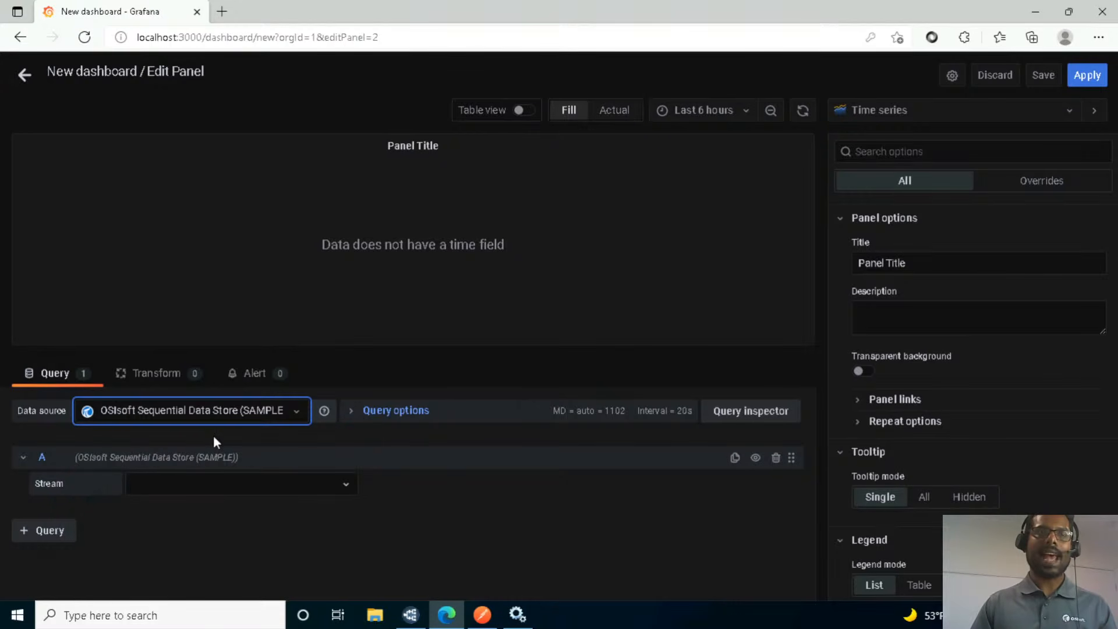
Search the panel's streams for "sardin" and choose Sardin.Truck 101.Aftercooler_Temperature for query A.
left_click(173, 484)
type("sard")
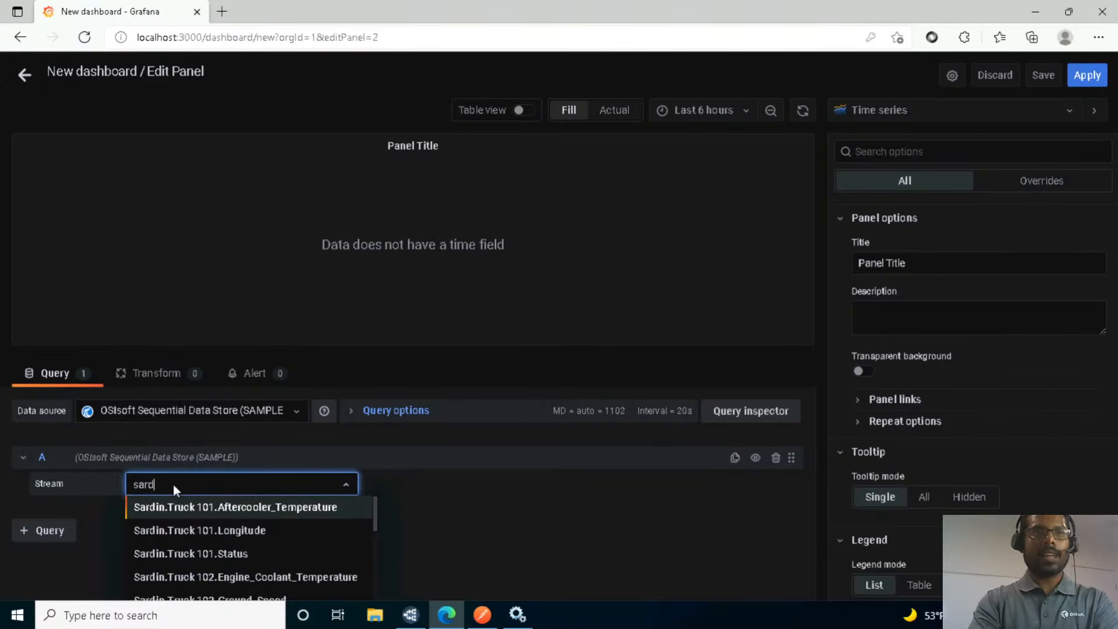
type("in")
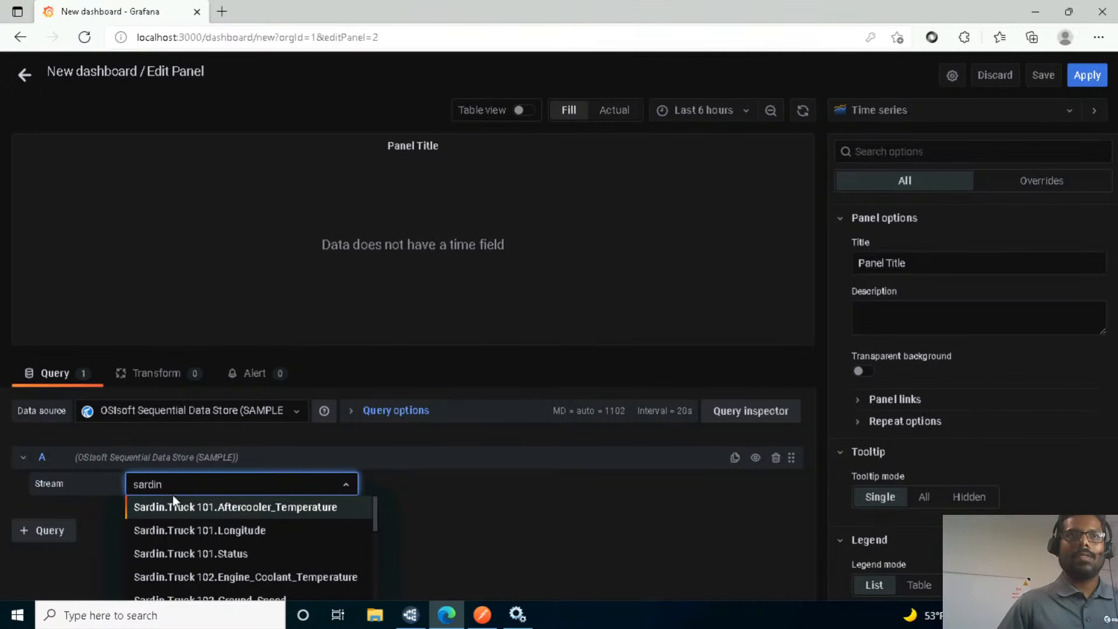
left_click(257, 508)
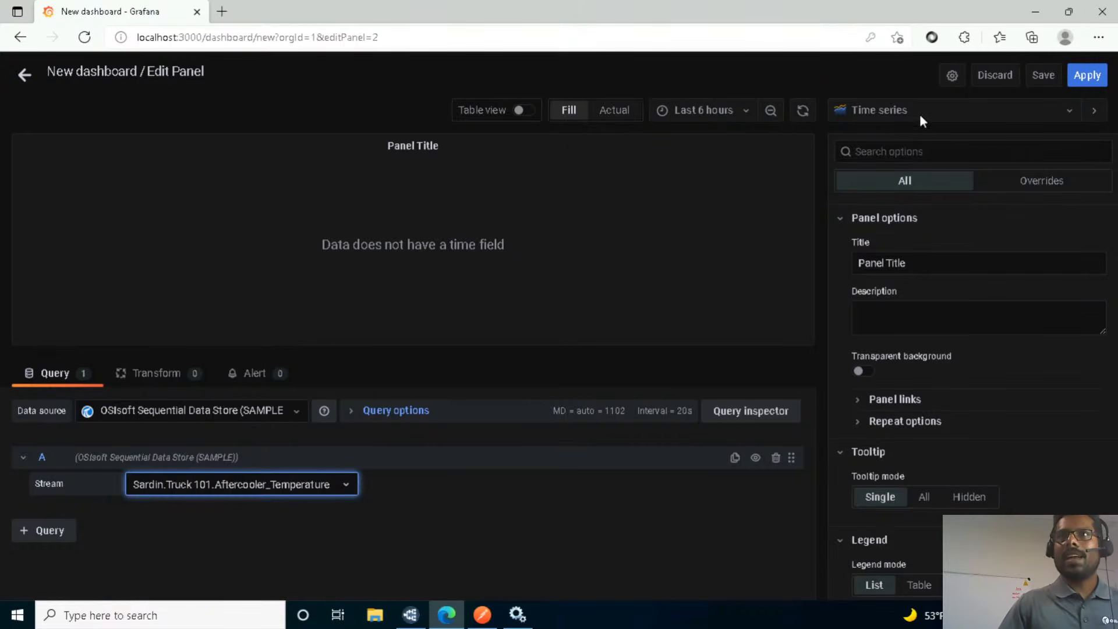
Set the time range to Last 5 minutes and apply the aftercooler temperature panel to the dashboard.
left_click(722, 110)
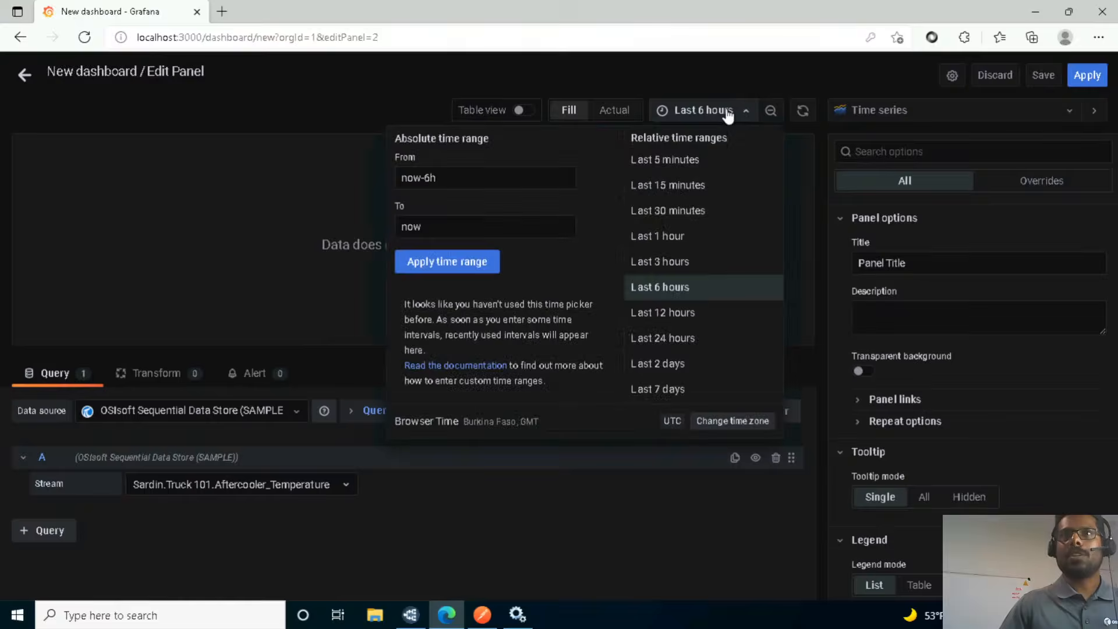
left_click(672, 166)
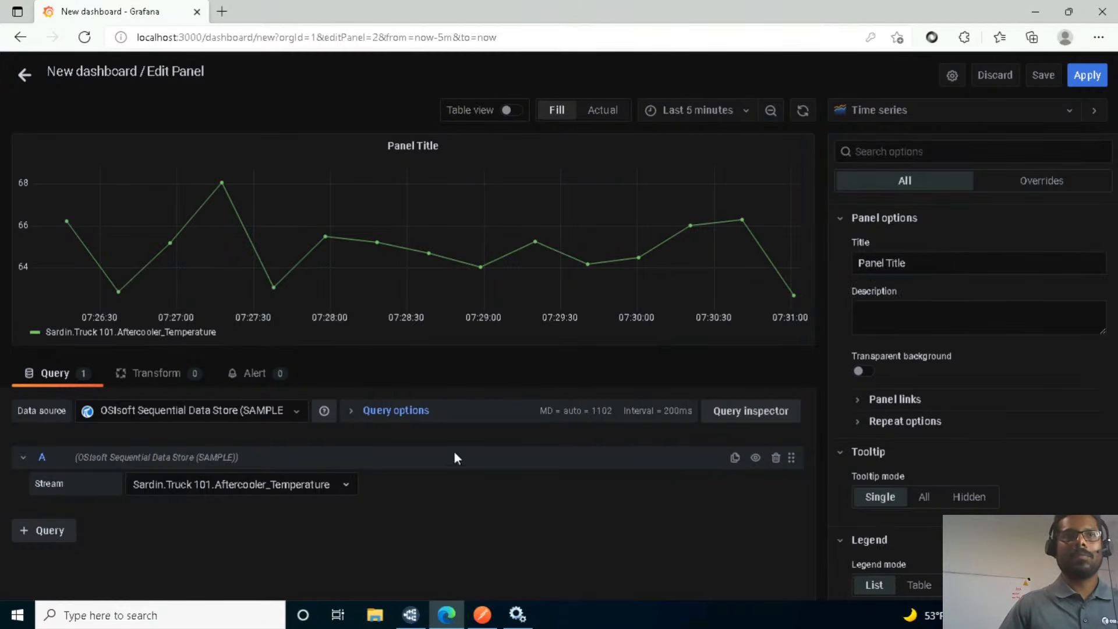
left_click(1087, 76)
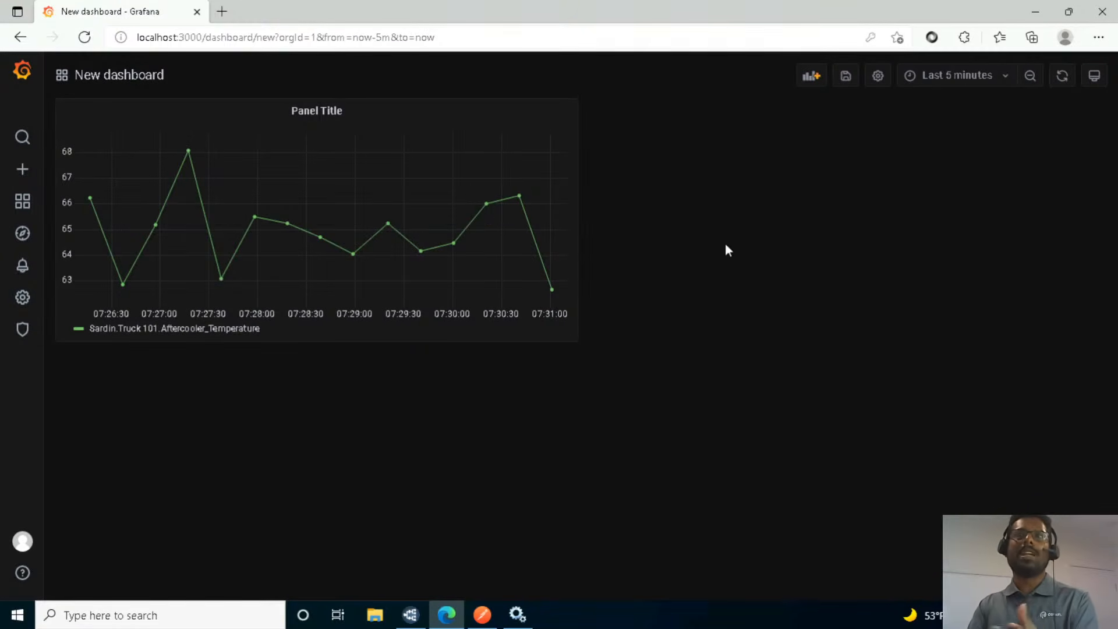
Add a second empty panel and set its query stream to Sardin.Truck 102.Engine_Coolant_Temperature.
left_click(811, 76)
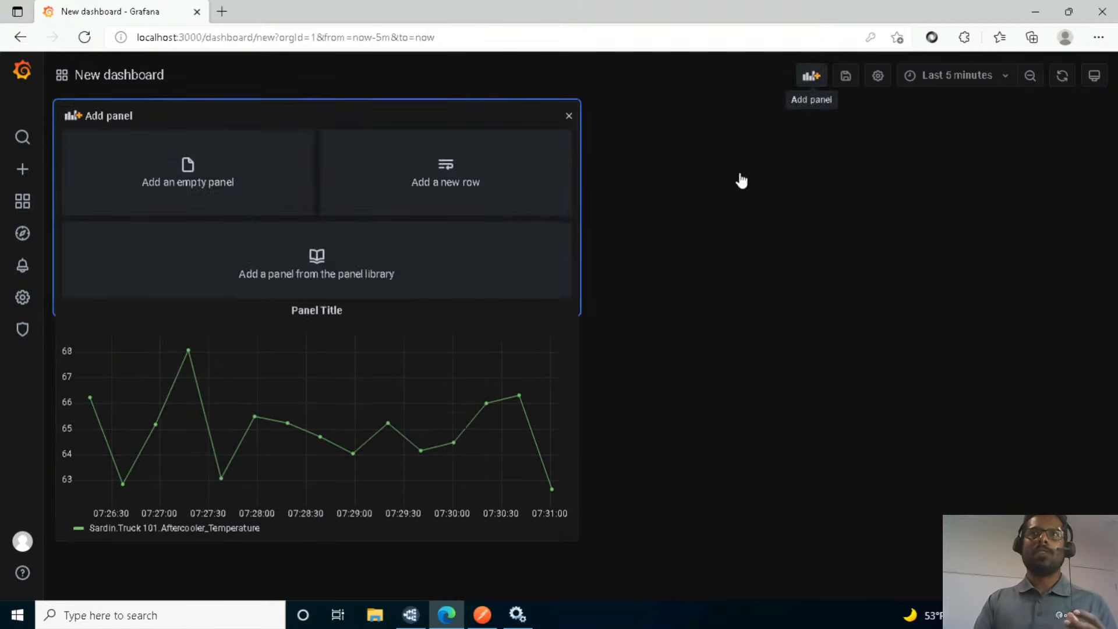
left_click(217, 164)
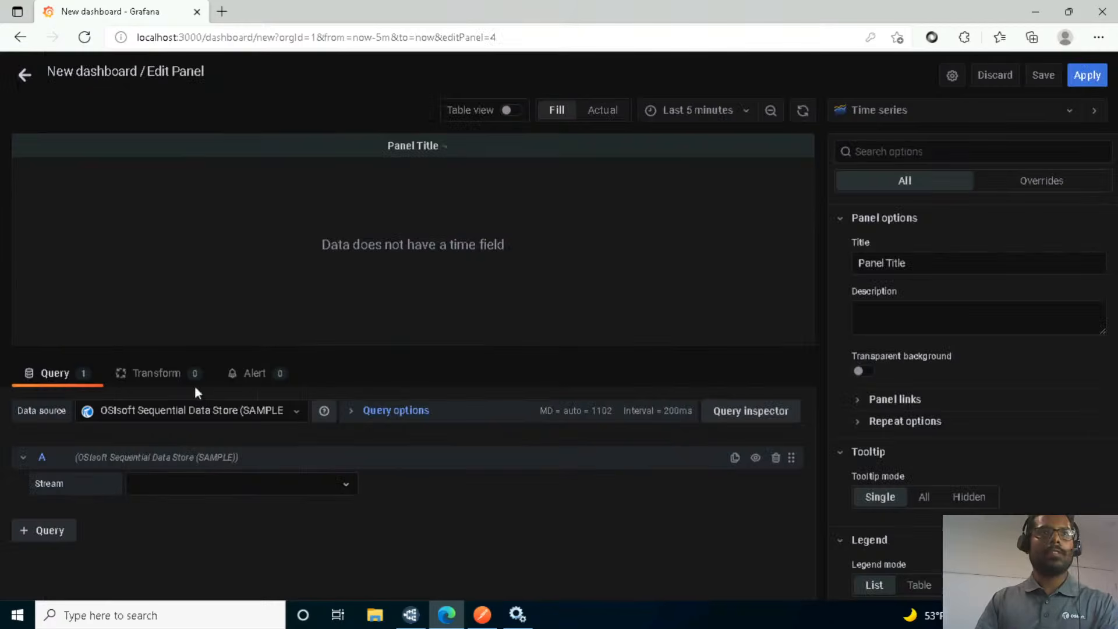
left_click(149, 486)
type("sardin")
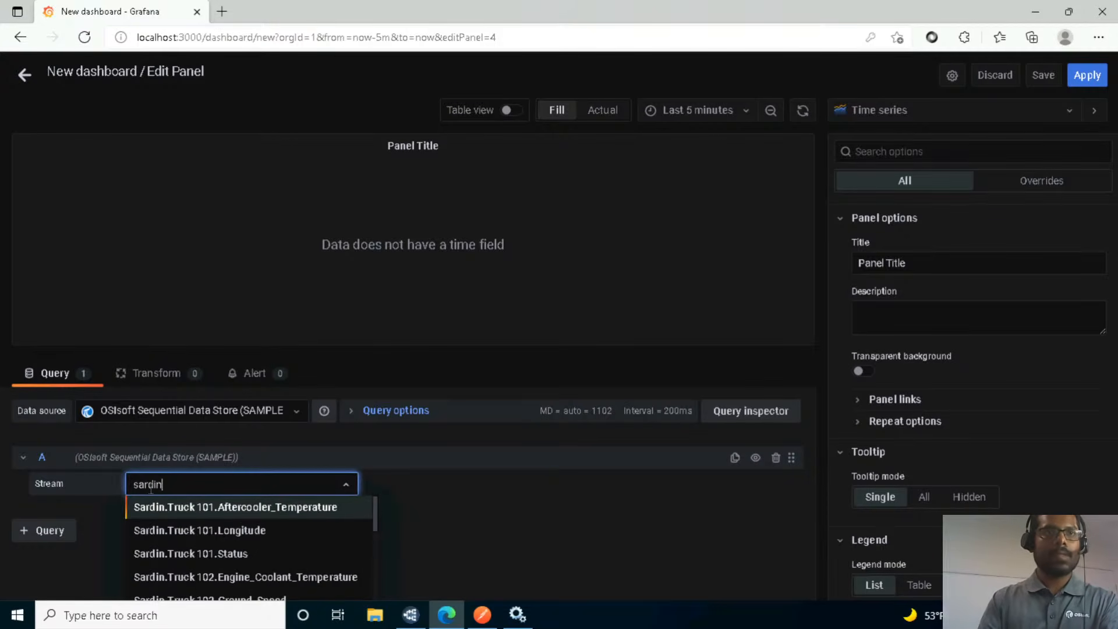
left_click(249, 576)
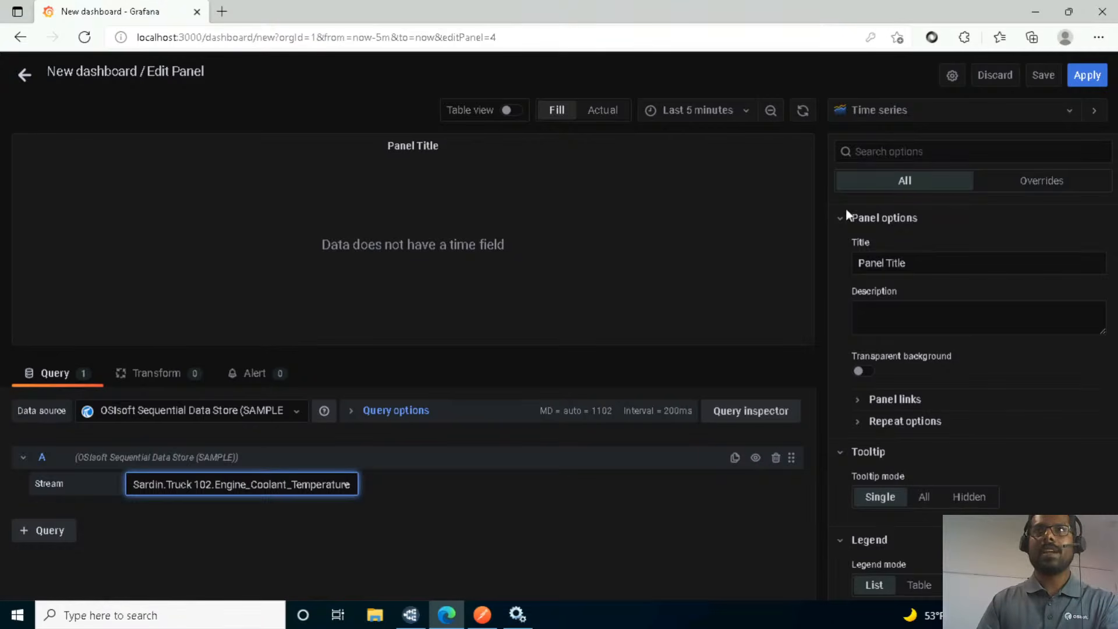
Change the coolant temperature panel's visualization to Stat and apply it to the dashboard.
left_click(900, 105)
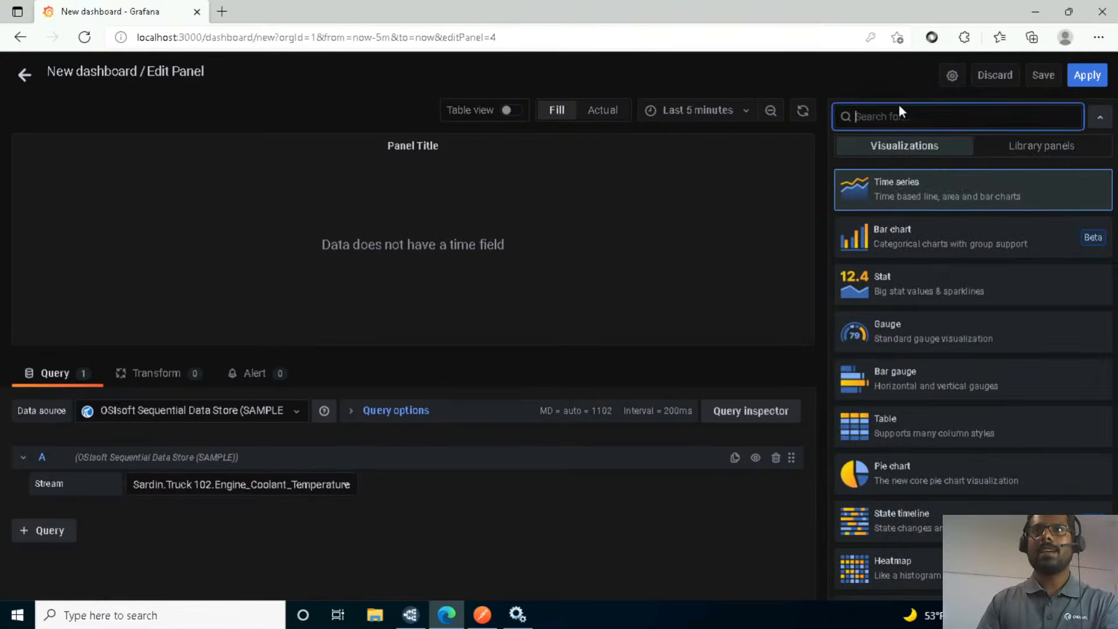
left_click(885, 281)
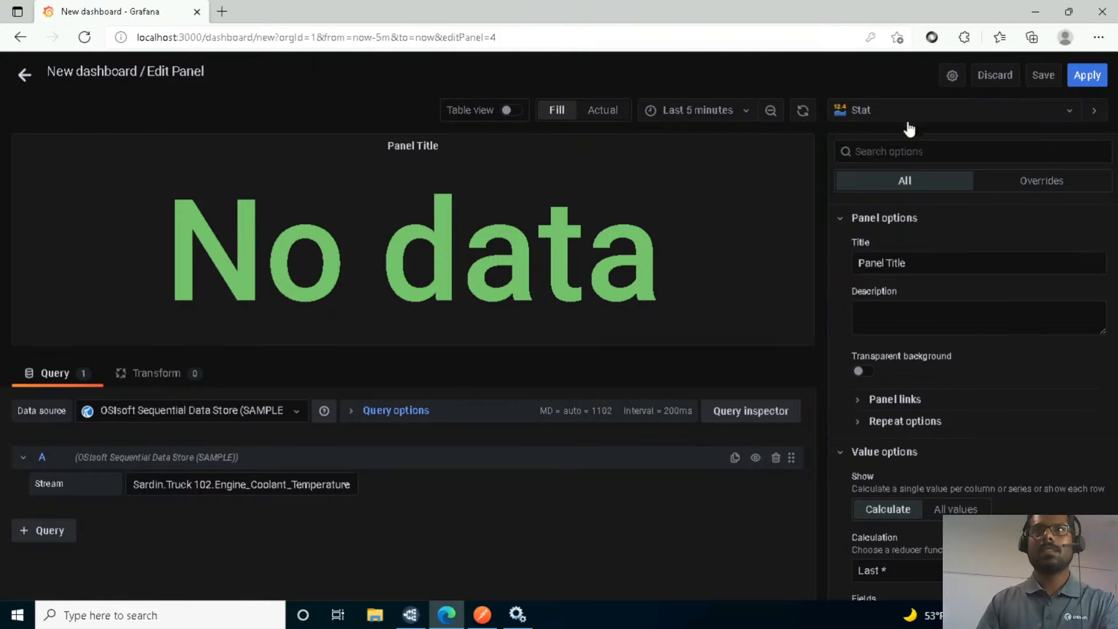
left_click(1086, 75)
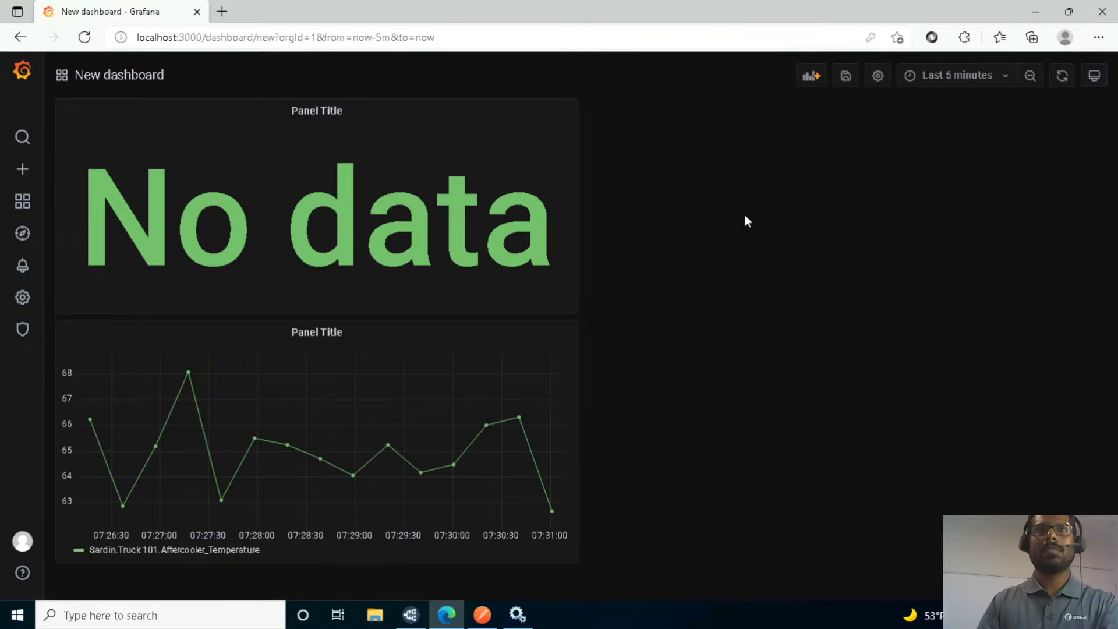
left_click(345, 113)
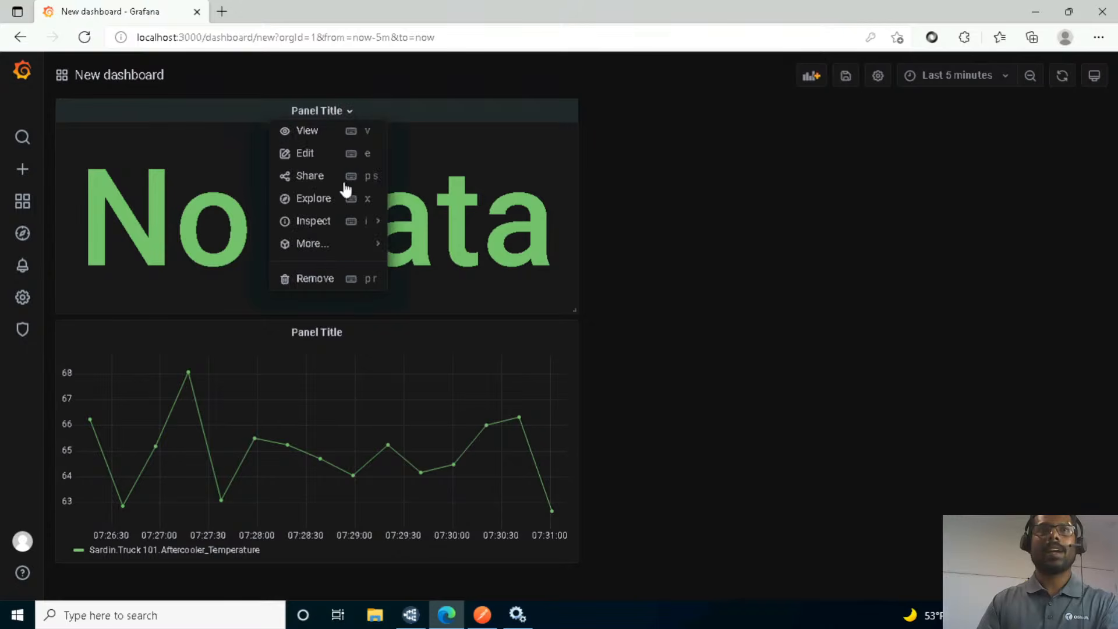
left_click(322, 280)
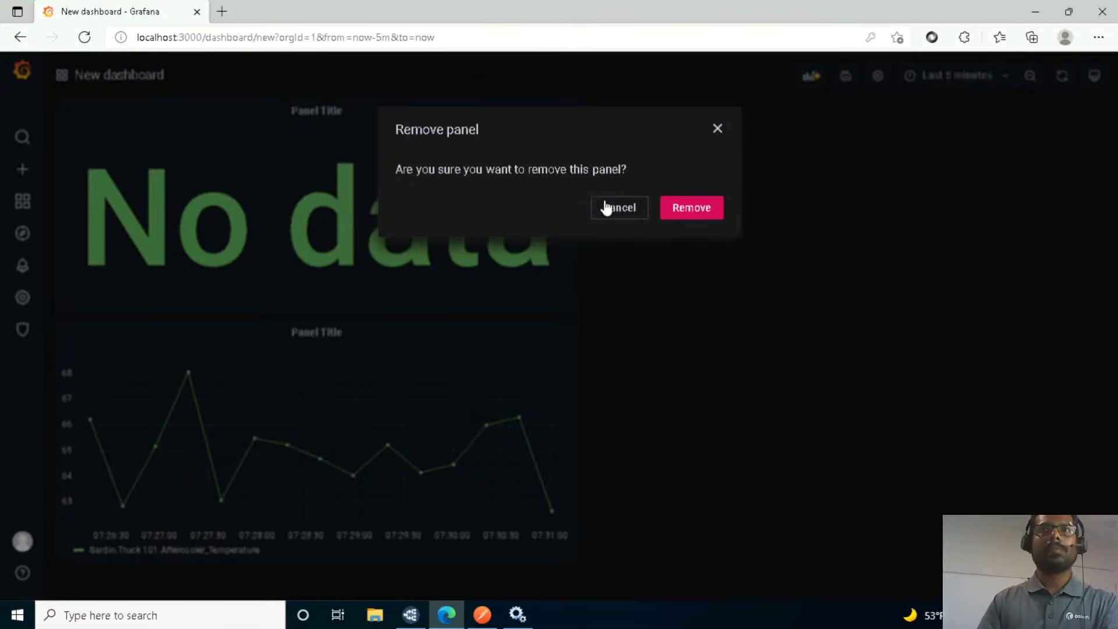
left_click(628, 211)
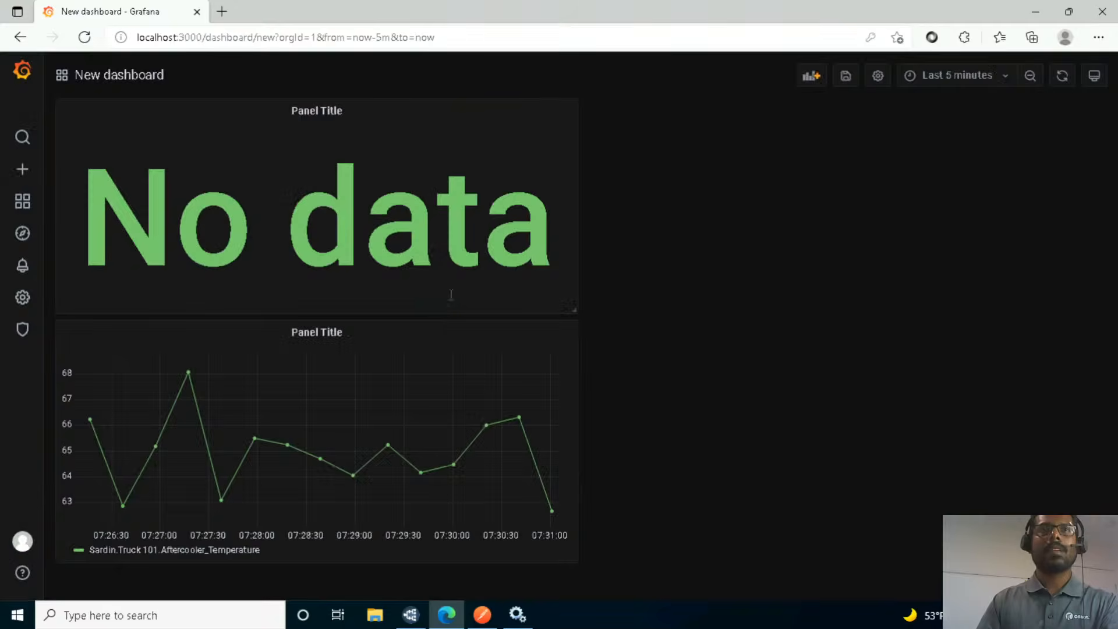
Remove the Stat panel from the dashboard and confirm the removal.
left_click(339, 110)
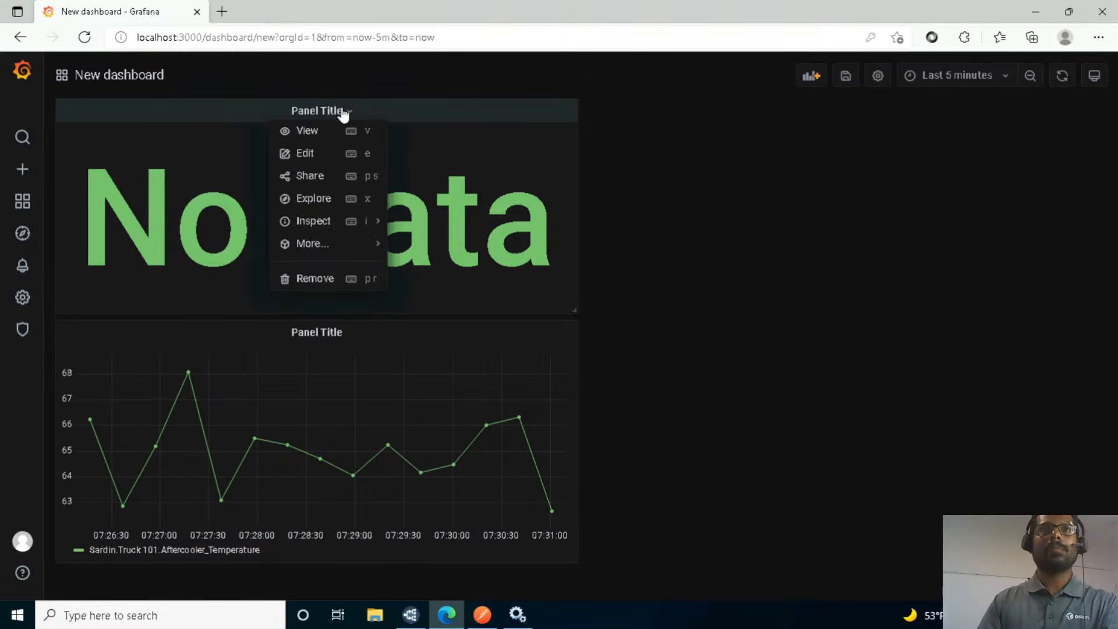
left_click(364, 277)
left_click(697, 209)
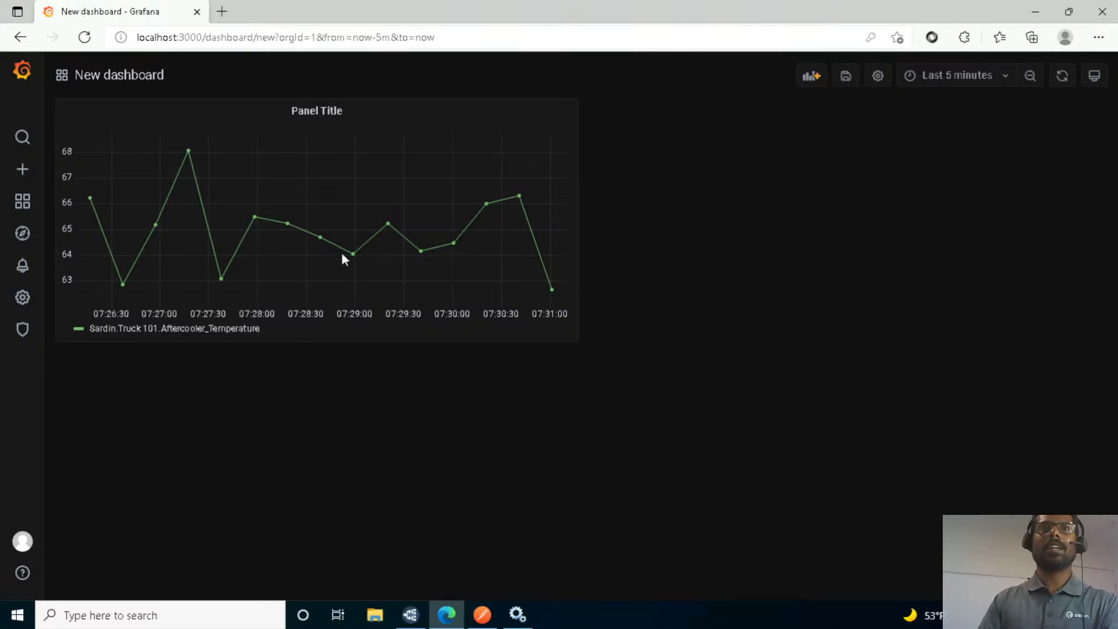